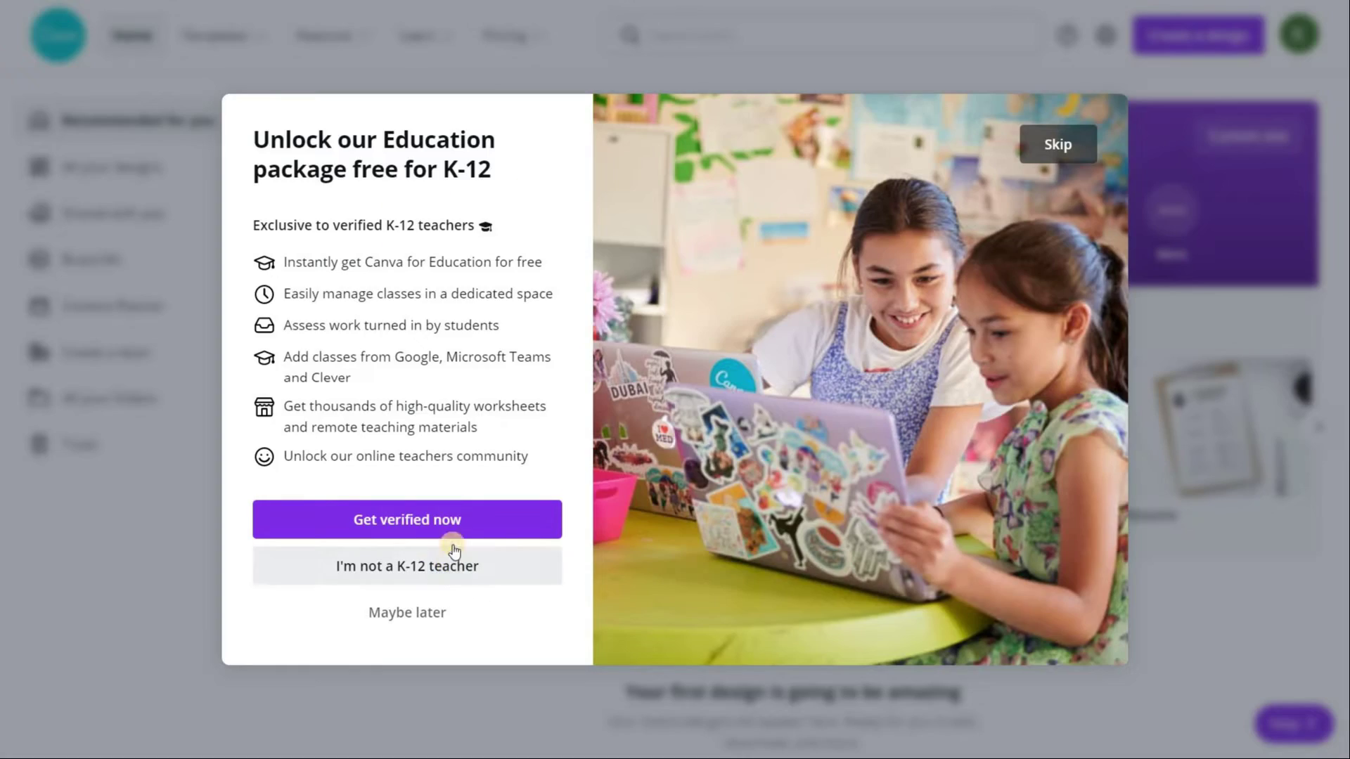
Open the K-12 teacher verification form and review its name, e-mail and school fields.
{"action": "left_click", "coordinate": [467, 518]}
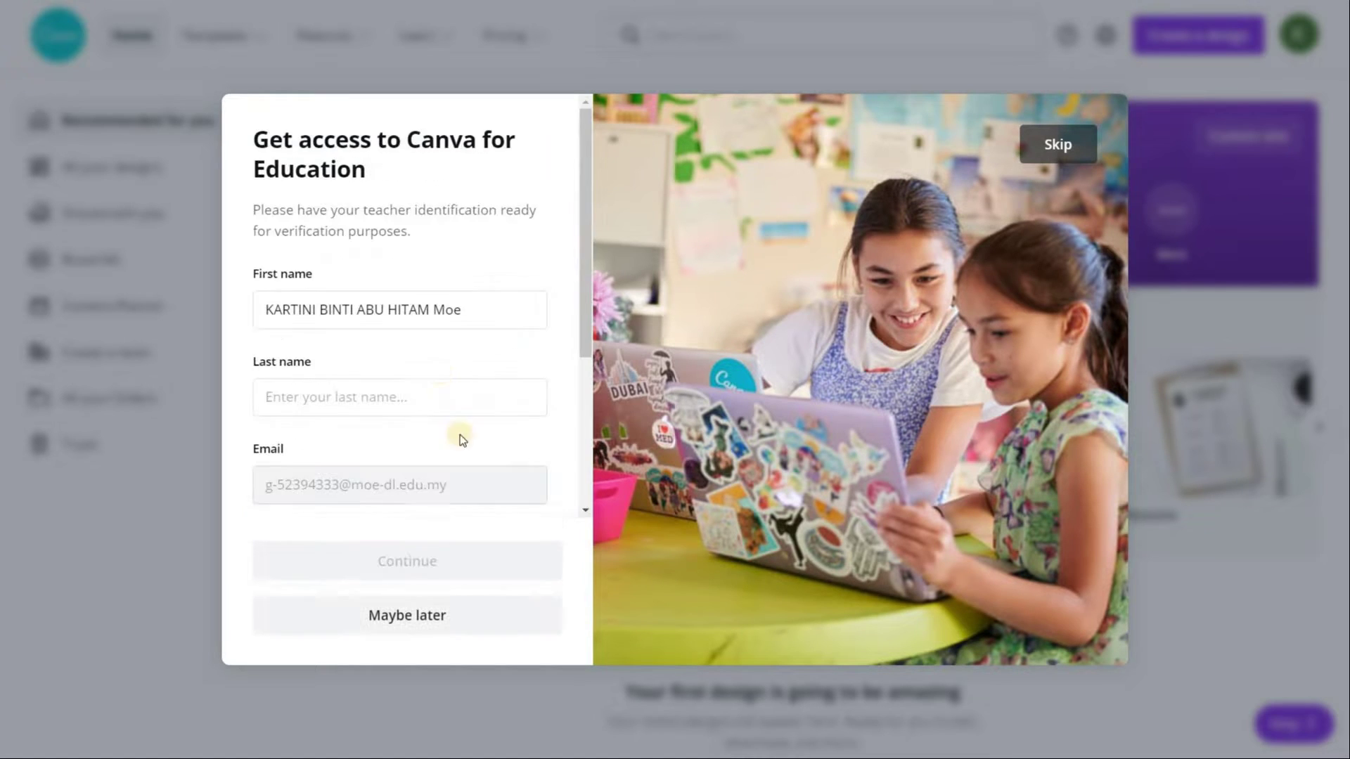
{"action": "scroll", "coordinate": [512, 457], "scroll_direction": "down", "scroll_amount": 3}
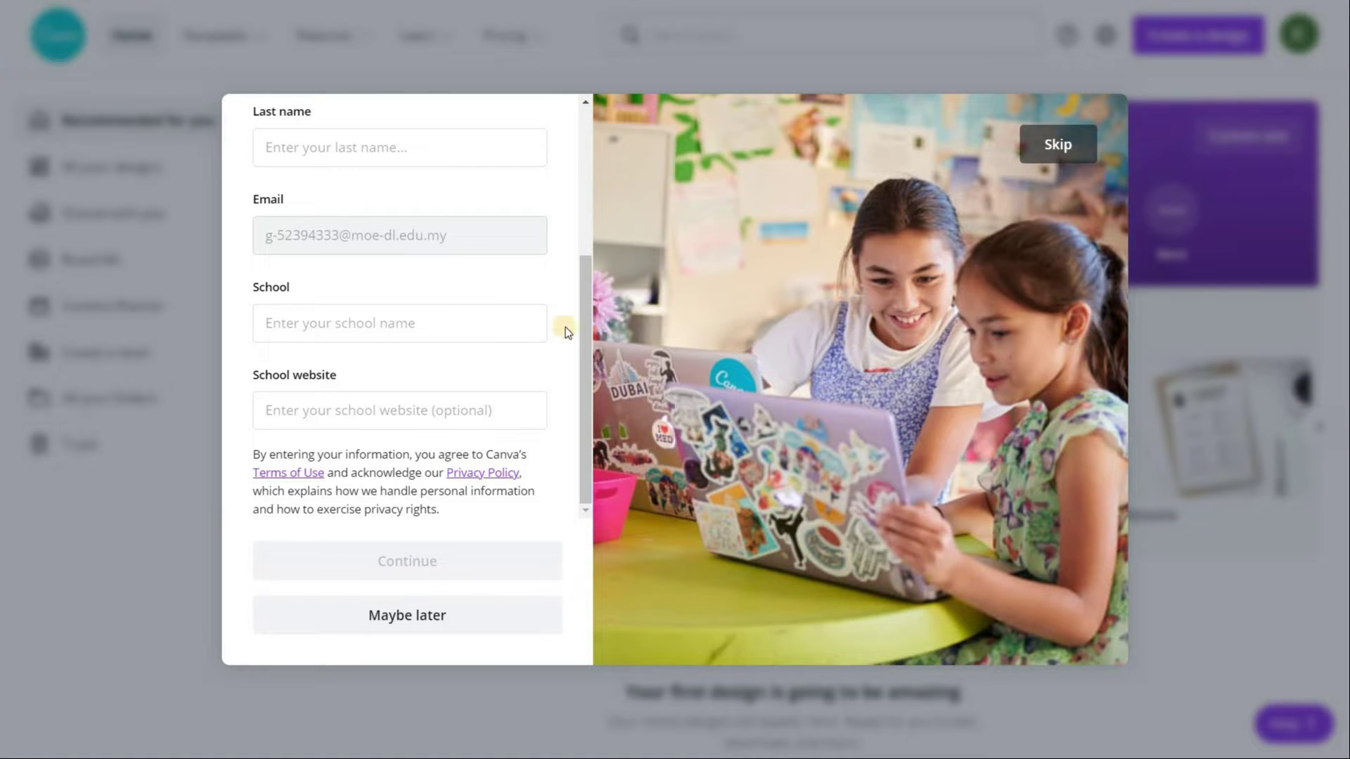
{"action": "scroll", "coordinate": [552, 310], "scroll_direction": "up", "scroll_amount": 5}
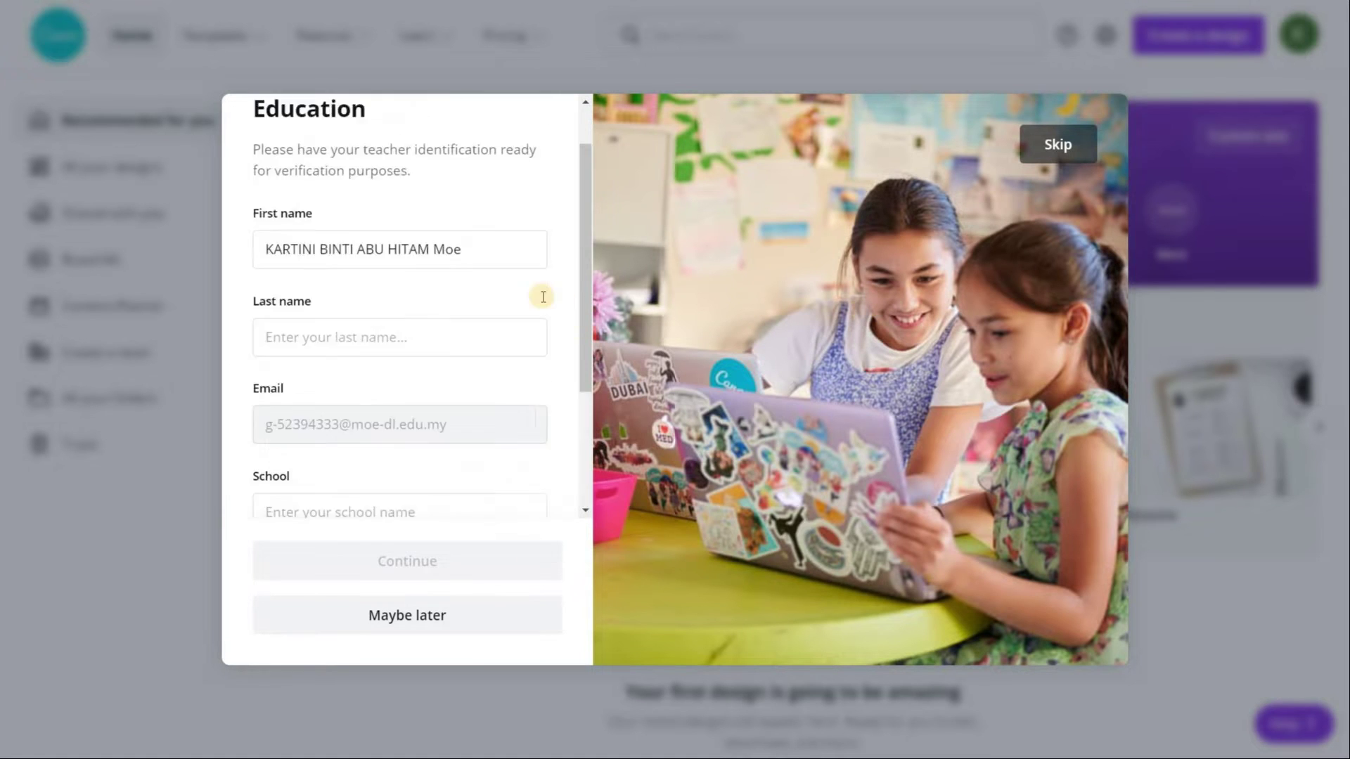
Skip the teacher verification and team invitations, and choose Presentation as the first design type.
{"action": "left_click", "coordinate": [1063, 145]}
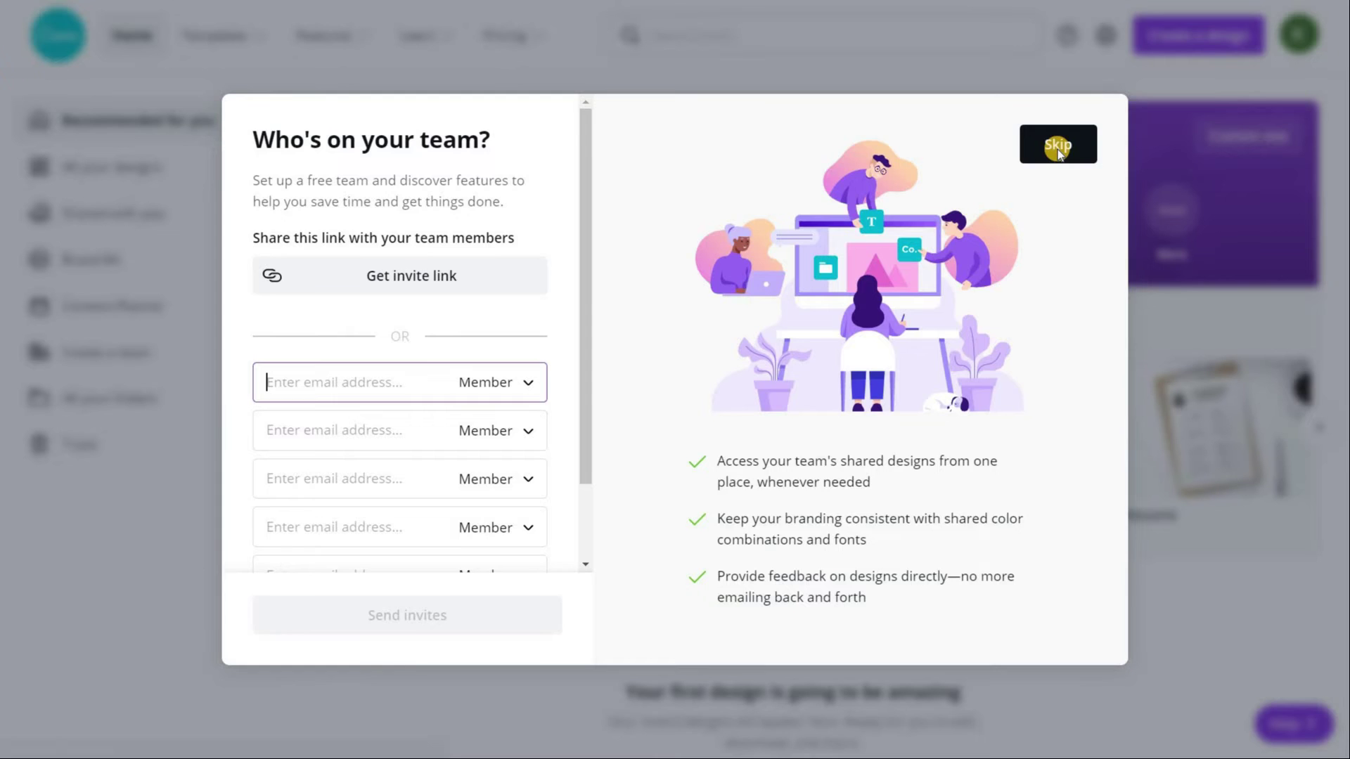
{"action": "left_click", "coordinate": [1057, 146]}
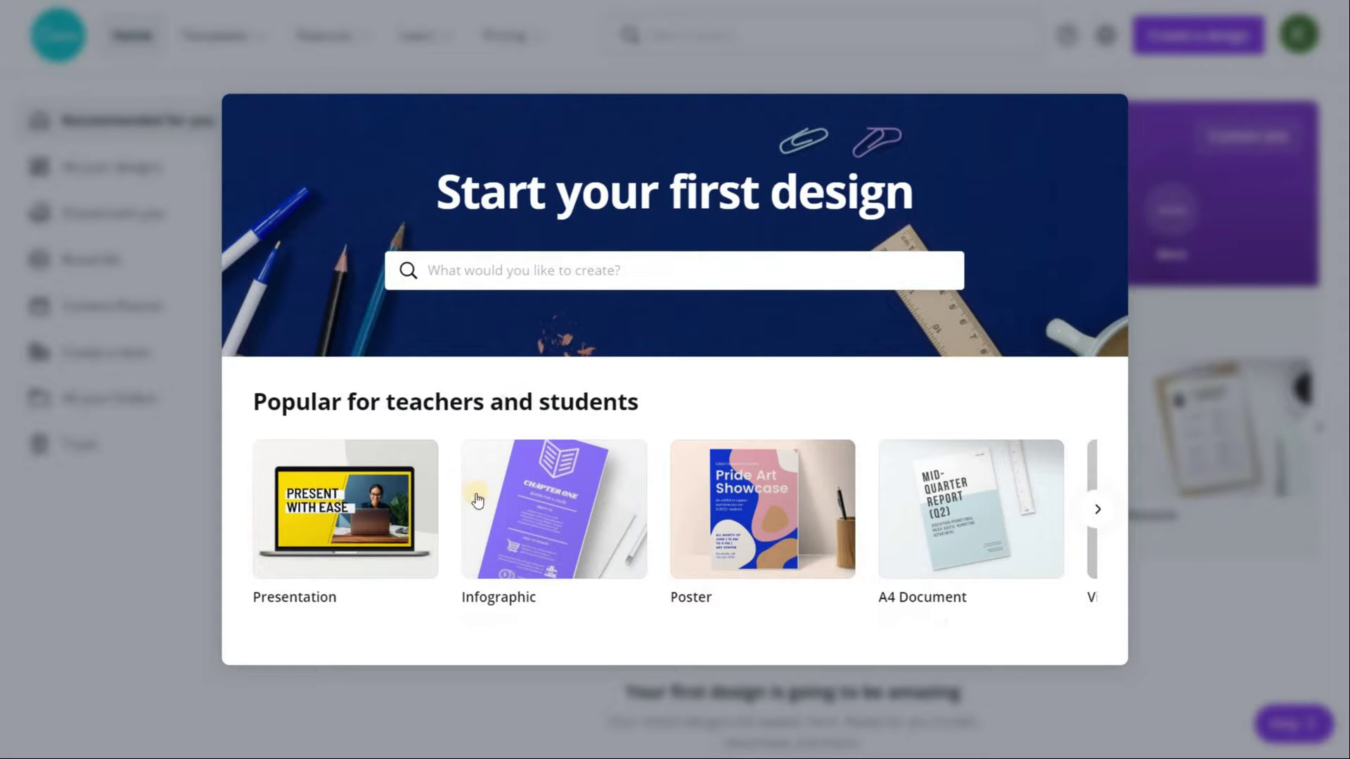
{"action": "left_click", "coordinate": [378, 524]}
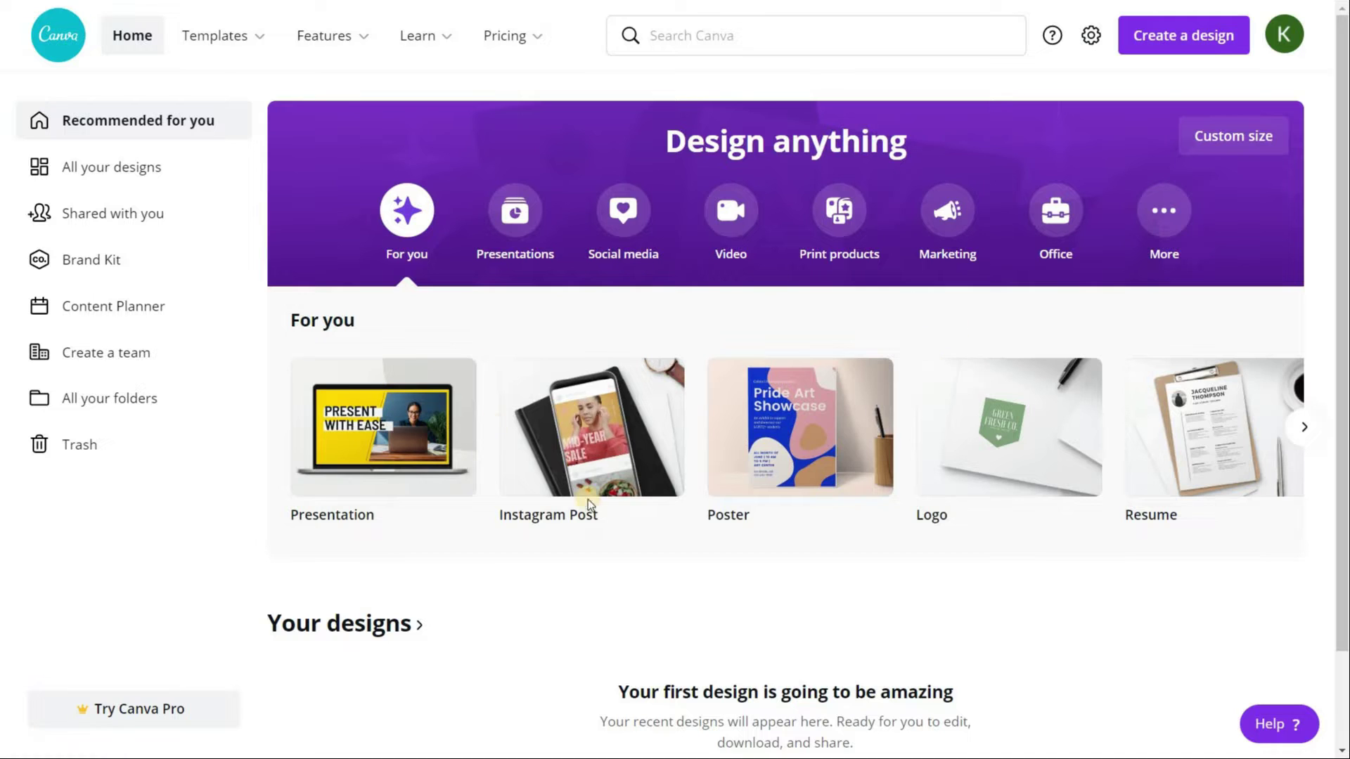
{"action": "mouse_move", "coordinate": [759, 386]}
{"action": "scroll", "coordinate": [760, 386], "scroll_direction": "down", "scroll_amount": 2}
{"action": "scroll", "coordinate": [844, 266], "scroll_direction": "up", "scroll_amount": 2}
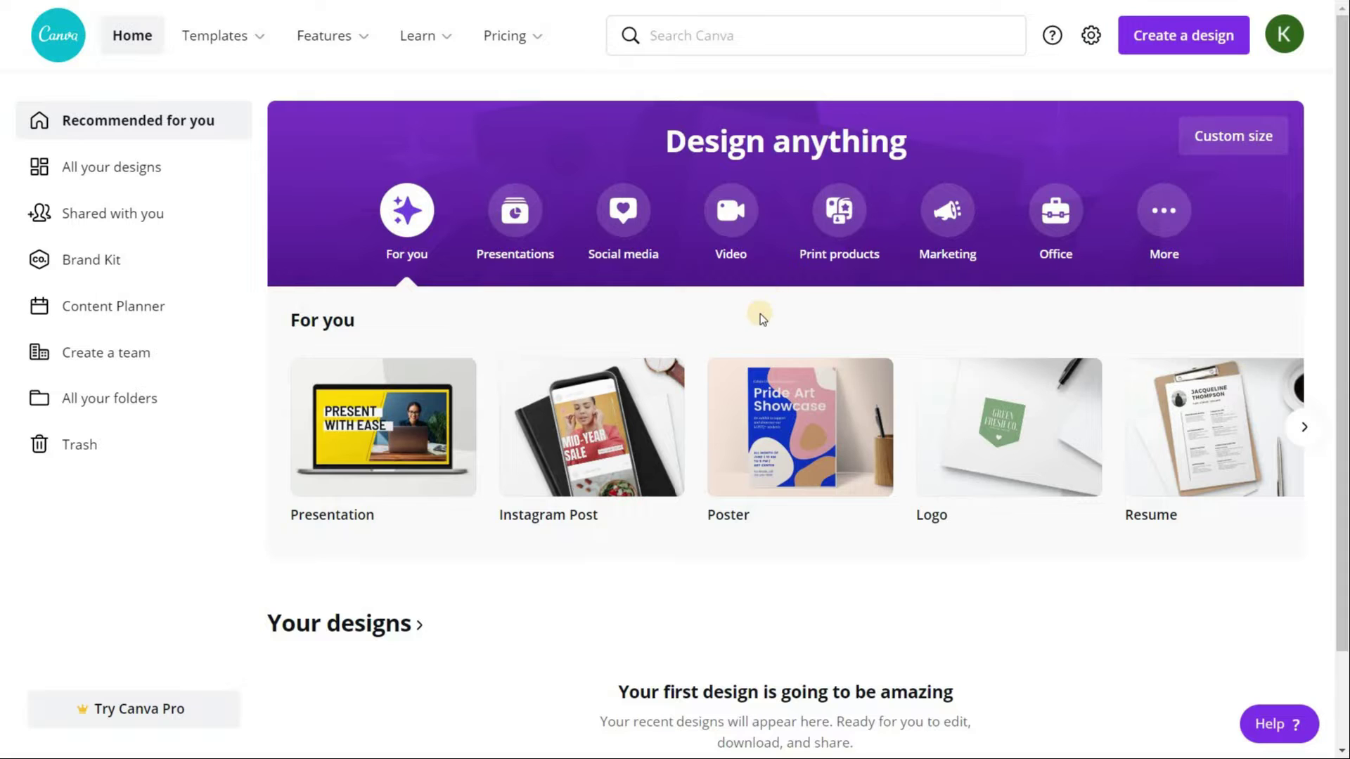
{"action": "scroll", "coordinate": [760, 314], "scroll_direction": "down", "scroll_amount": 2}
{"action": "scroll", "coordinate": [761, 313], "scroll_direction": "up", "scroll_amount": 2}
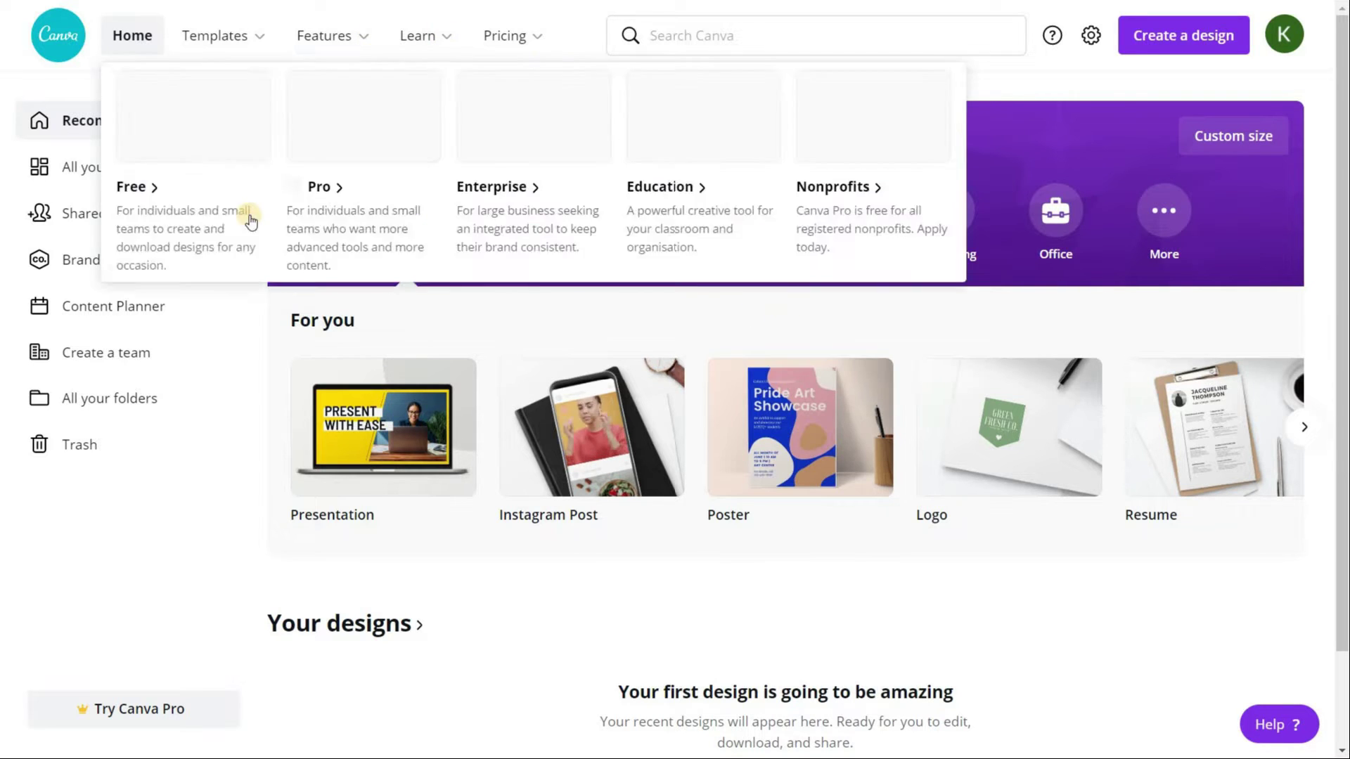
Open the Education plan page and start the Canva for Education sign-up for teachers.
{"action": "mouse_move", "coordinate": [500, 43]}
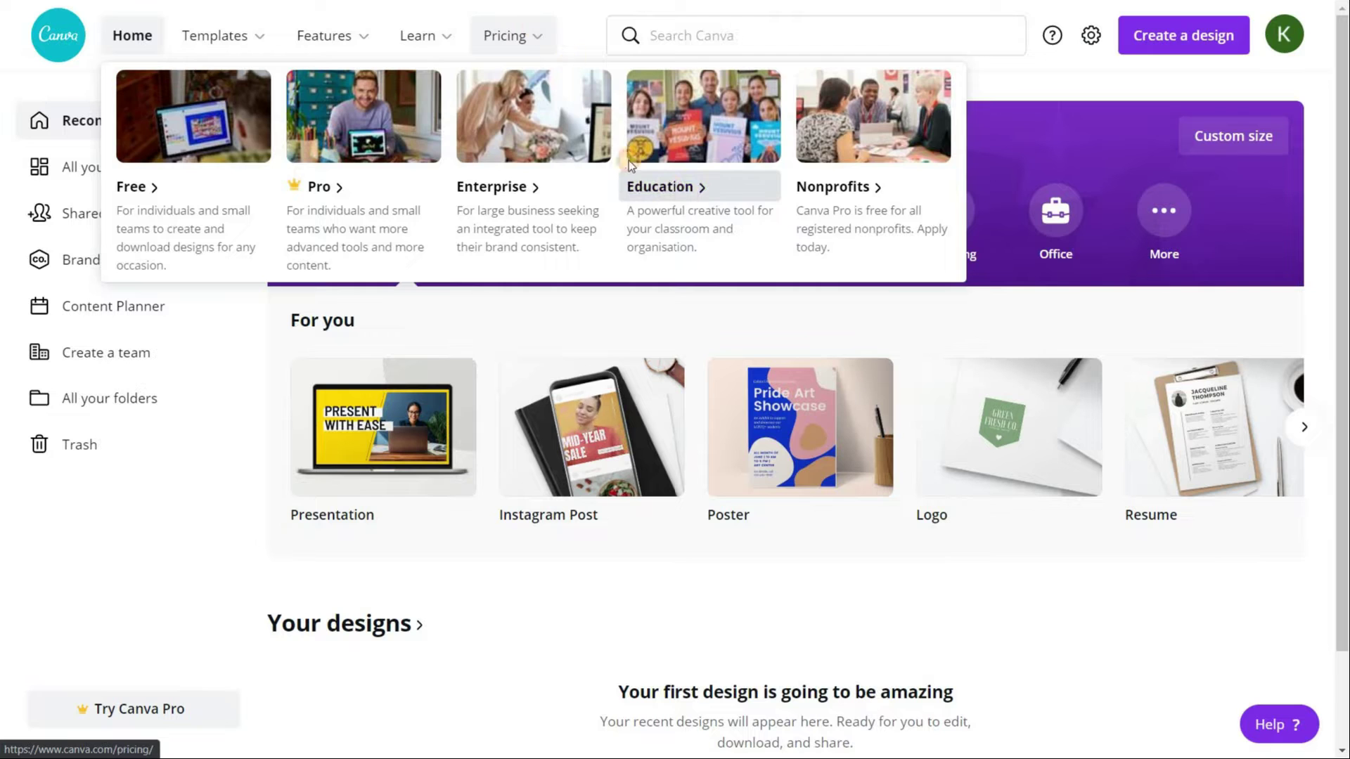
{"action": "left_click", "coordinate": [668, 199]}
{"action": "scroll", "coordinate": [336, 304], "scroll_direction": "down", "scroll_amount": 2}
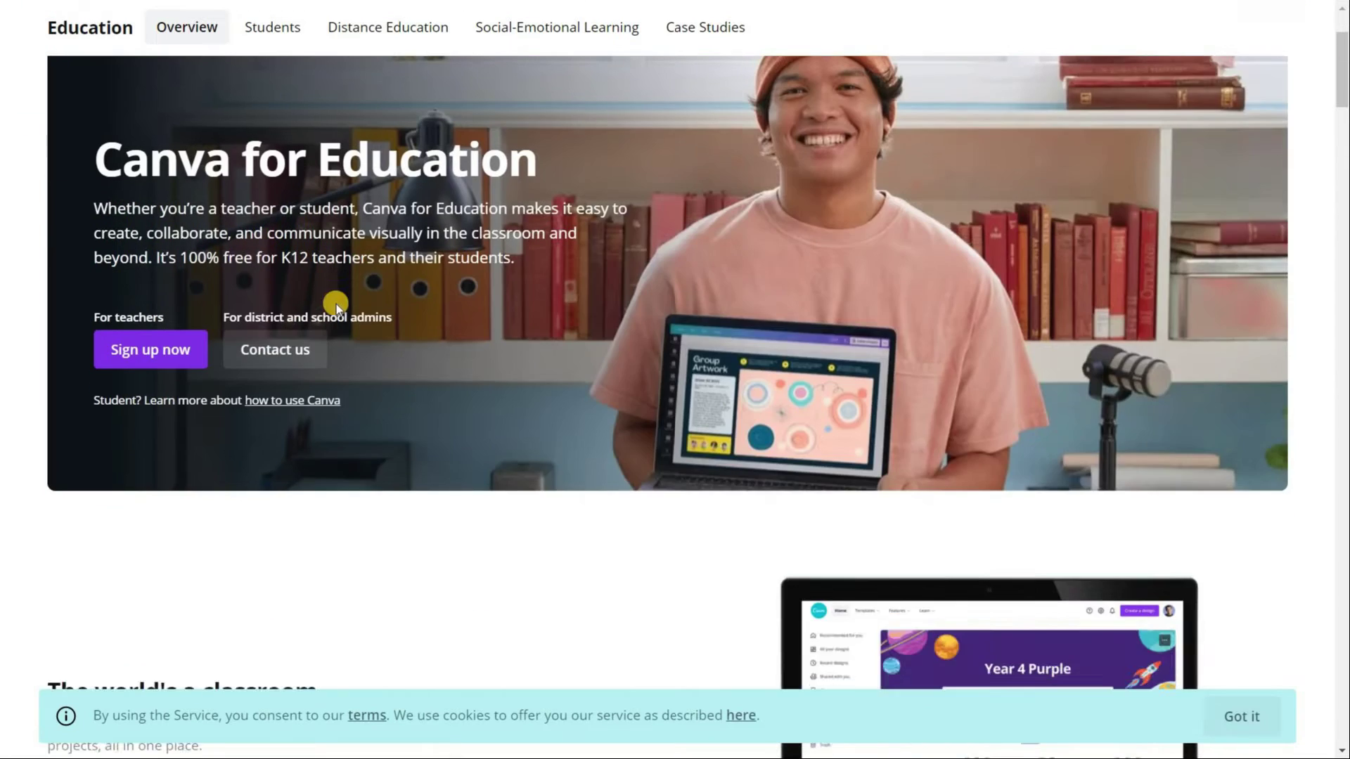
{"action": "scroll", "coordinate": [336, 303], "scroll_direction": "up", "scroll_amount": 2}
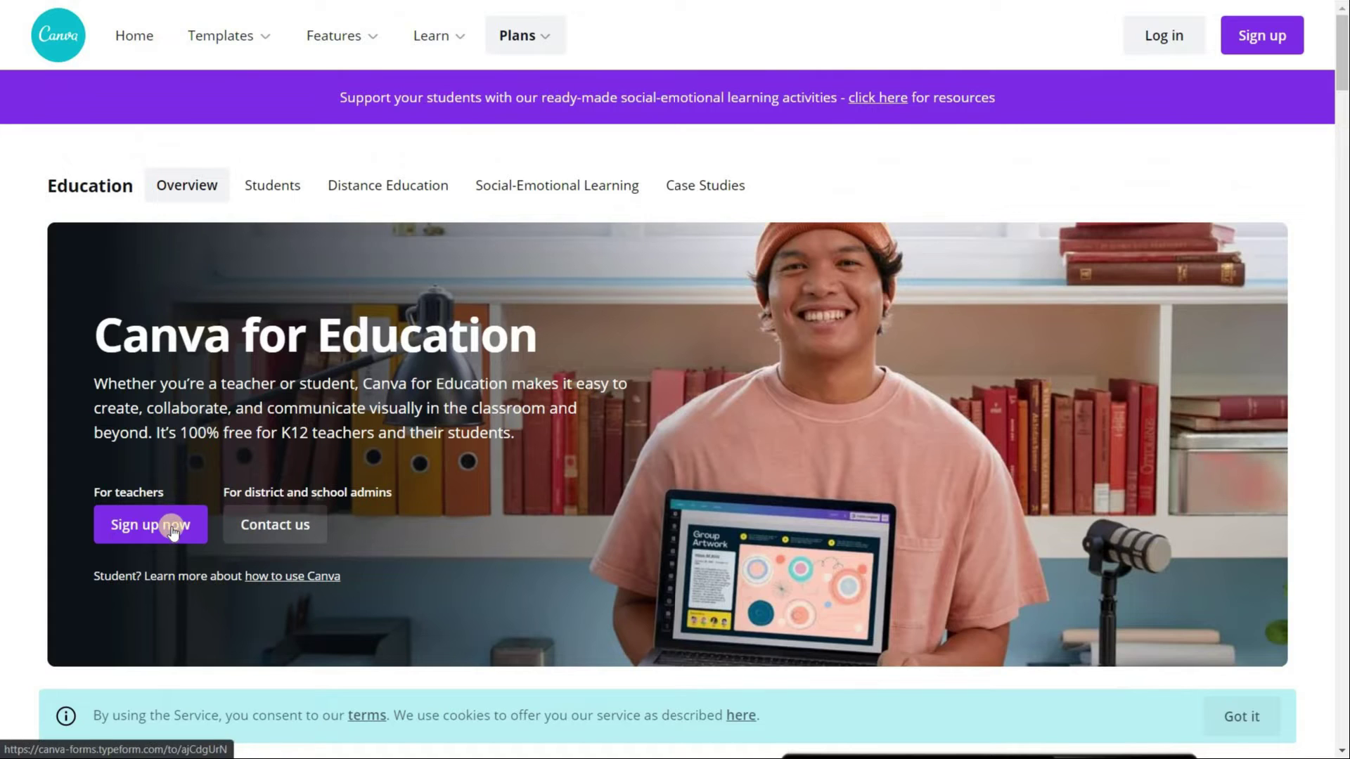
{"action": "left_click", "coordinate": [172, 531]}
{"action": "left_click", "coordinate": [172, 531]}
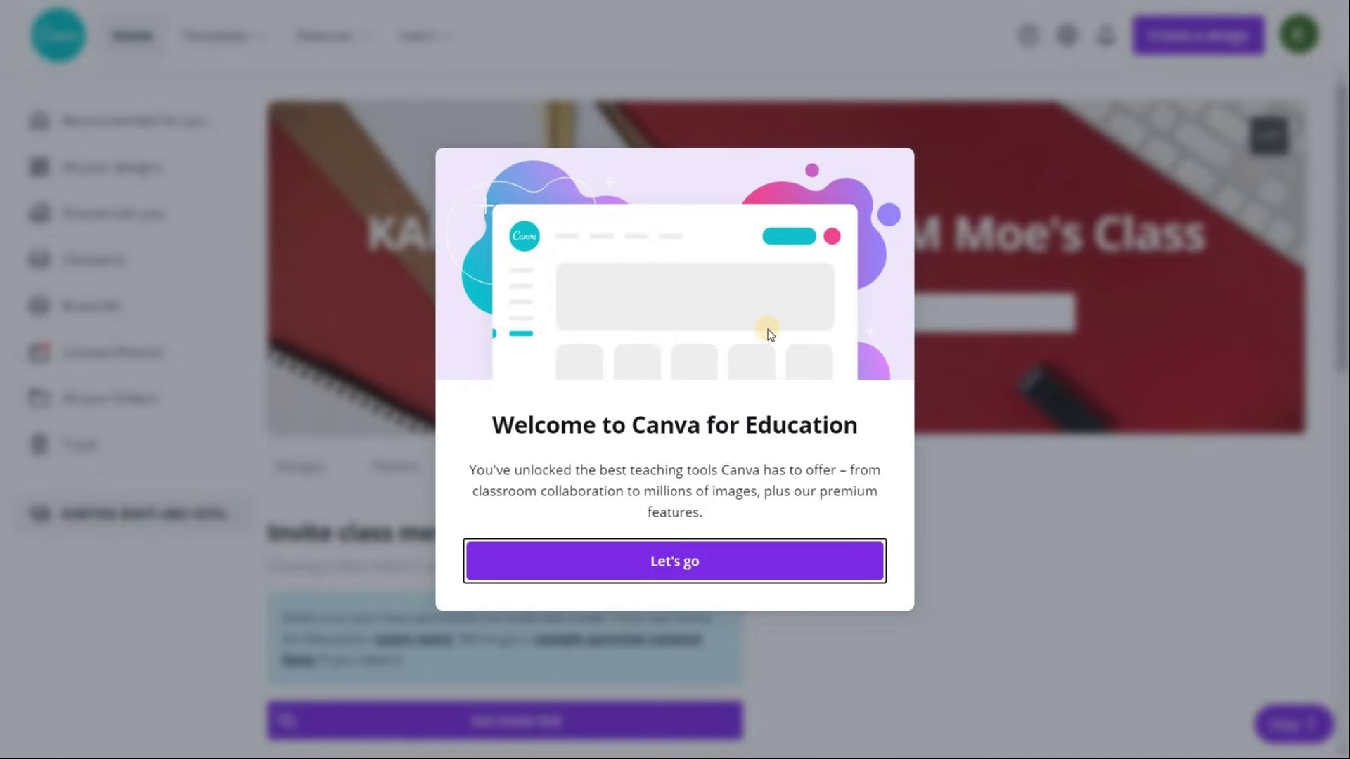
Dismiss the Canva for Education welcome message and postpone inviting class members.
{"action": "left_click", "coordinate": [703, 561]}
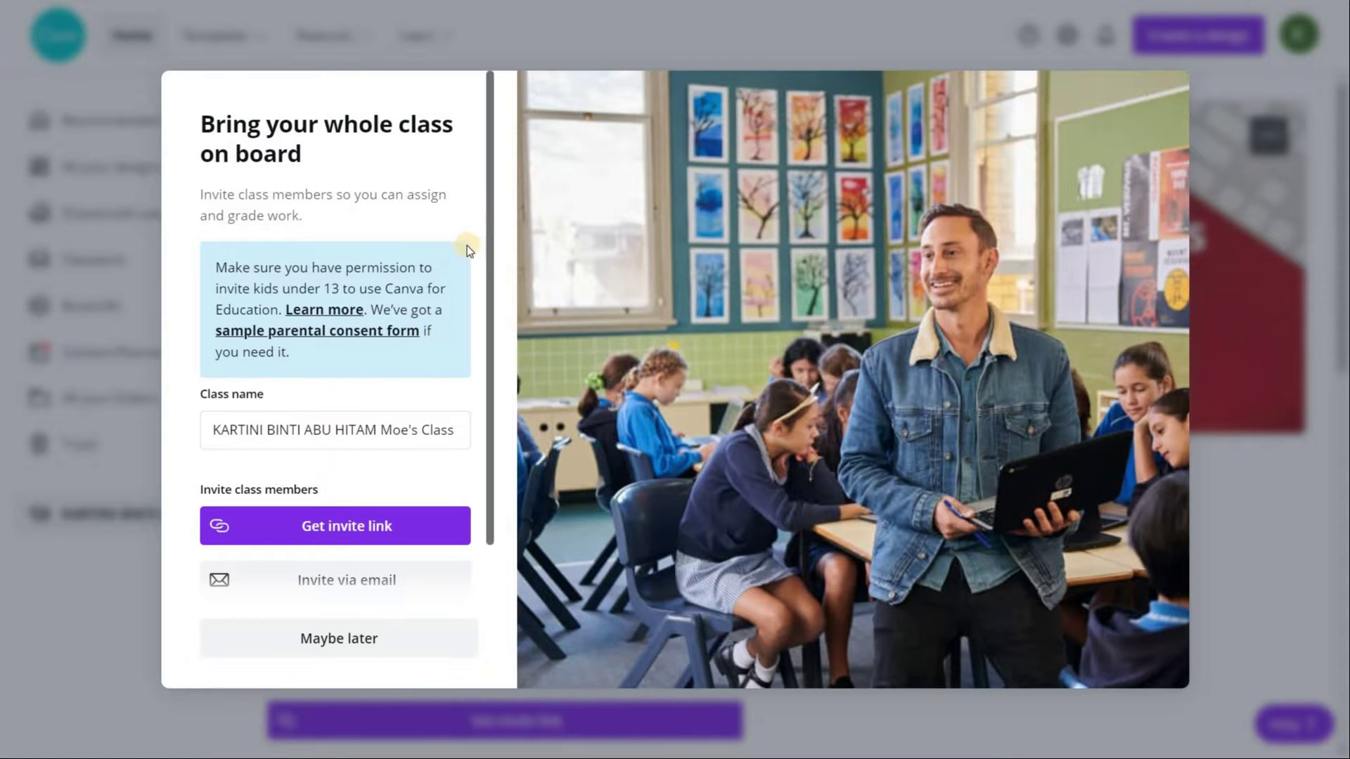
{"action": "scroll", "coordinate": [469, 282], "scroll_direction": "down", "scroll_amount": 1}
{"action": "scroll", "coordinate": [453, 250], "scroll_direction": "up", "scroll_amount": 1}
{"action": "scroll", "coordinate": [402, 474], "scroll_direction": "down", "scroll_amount": 1}
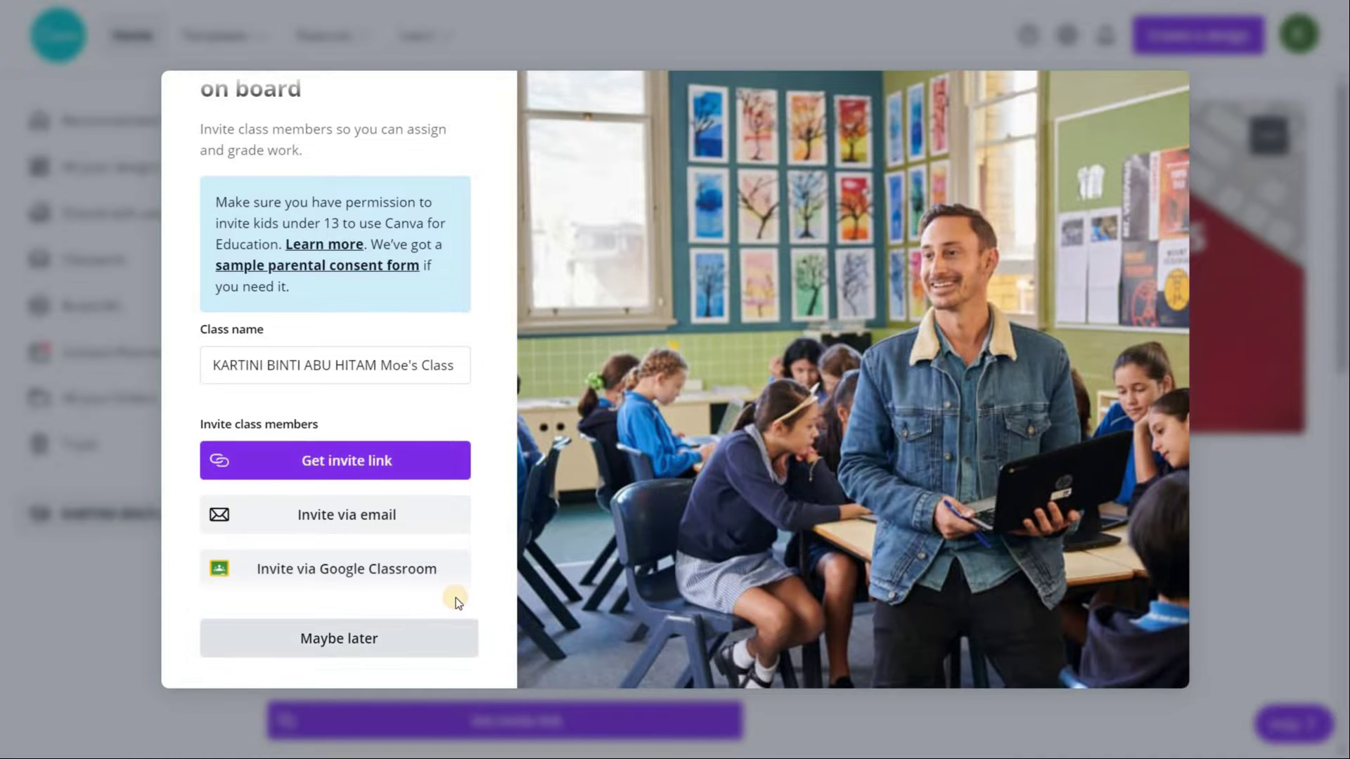
{"action": "left_click", "coordinate": [331, 646]}
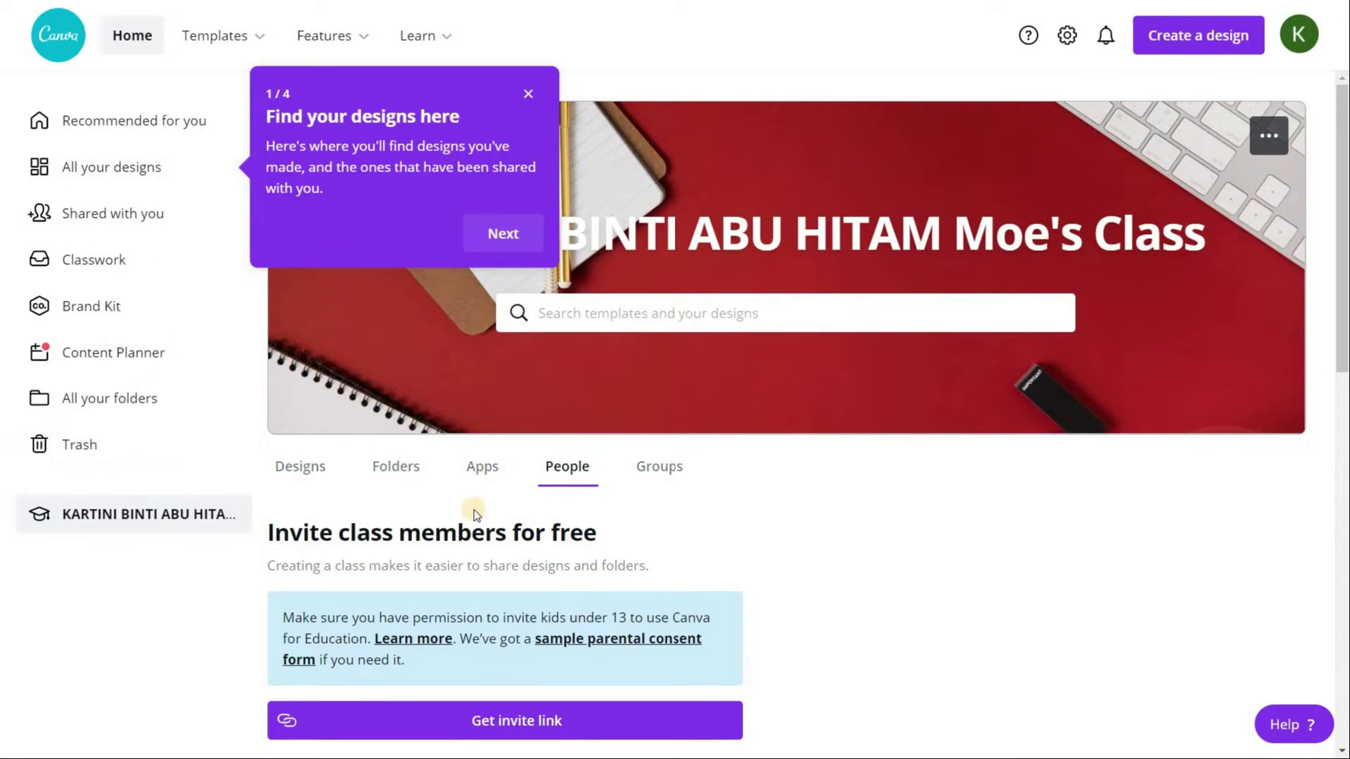
Go to the recommended designs page and close the tour tip about finding designs.
{"action": "scroll", "coordinate": [851, 419], "scroll_direction": "down", "scroll_amount": 1}
{"action": "scroll", "coordinate": [848, 408], "scroll_direction": "up", "scroll_amount": 1}
{"action": "left_click", "coordinate": [161, 131]}
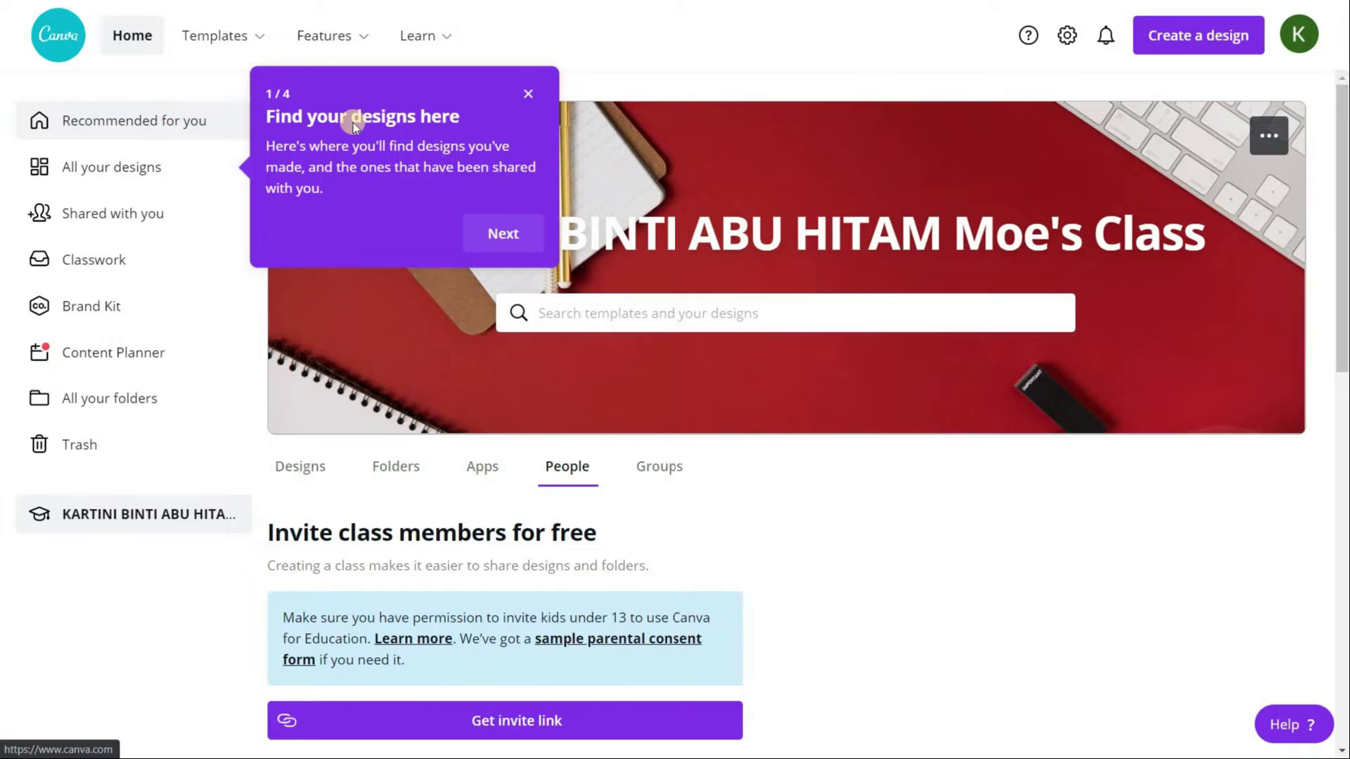
{"action": "left_click", "coordinate": [528, 94]}
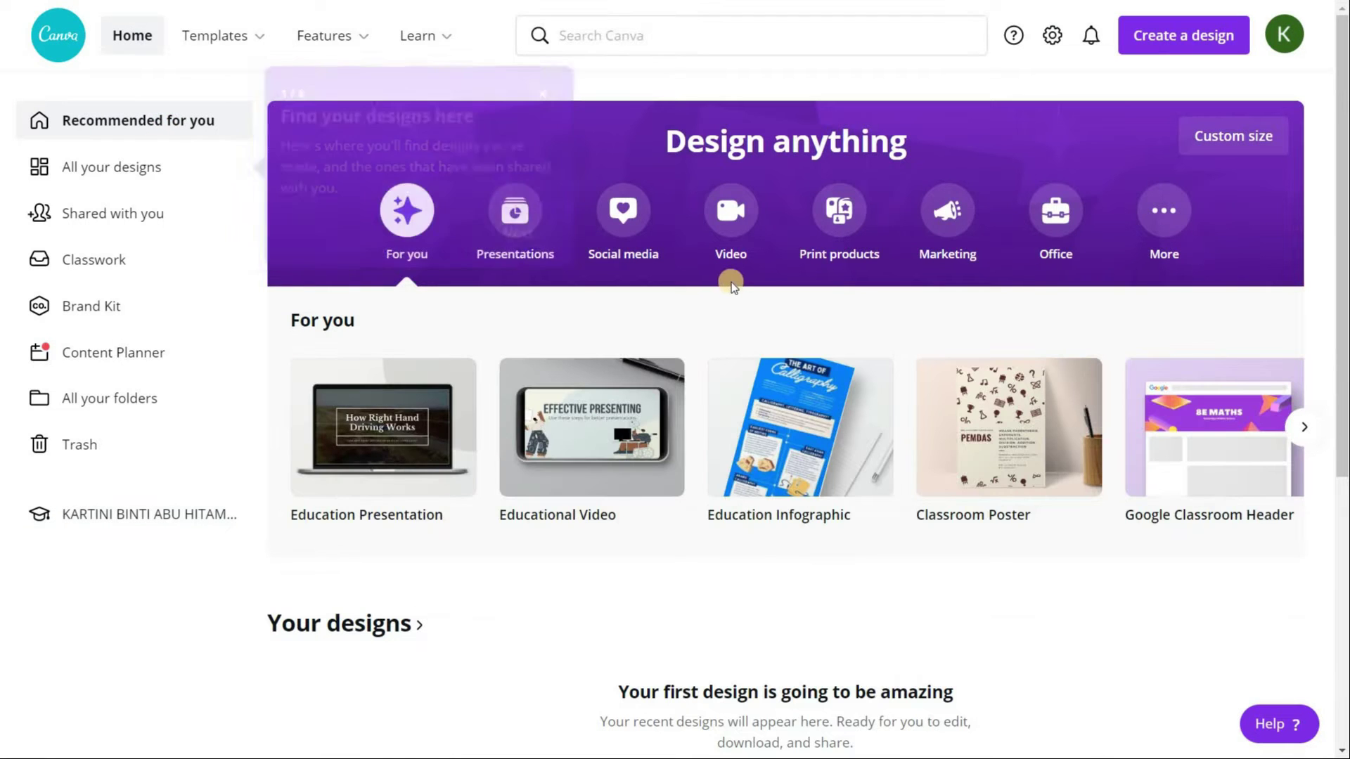
Look over the home page's education templates and the All your designs, Shared with you, Classwork and Content Planner sections.
{"action": "scroll", "coordinate": [731, 281], "scroll_direction": "down", "scroll_amount": 4}
{"action": "scroll", "coordinate": [731, 280], "scroll_direction": "up", "scroll_amount": 2}
{"action": "scroll", "coordinate": [731, 280], "scroll_direction": "down", "scroll_amount": 4}
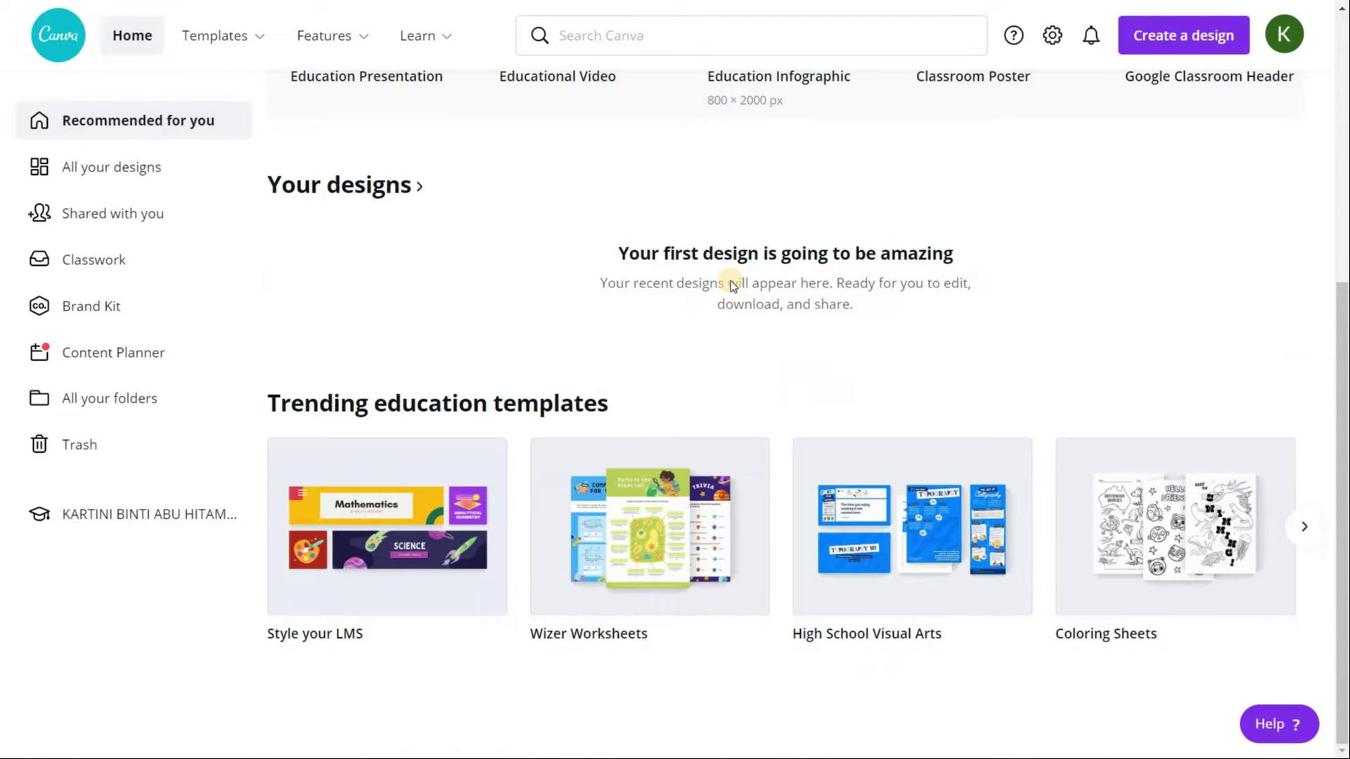
{"action": "scroll", "coordinate": [739, 285], "scroll_direction": "up", "scroll_amount": 6}
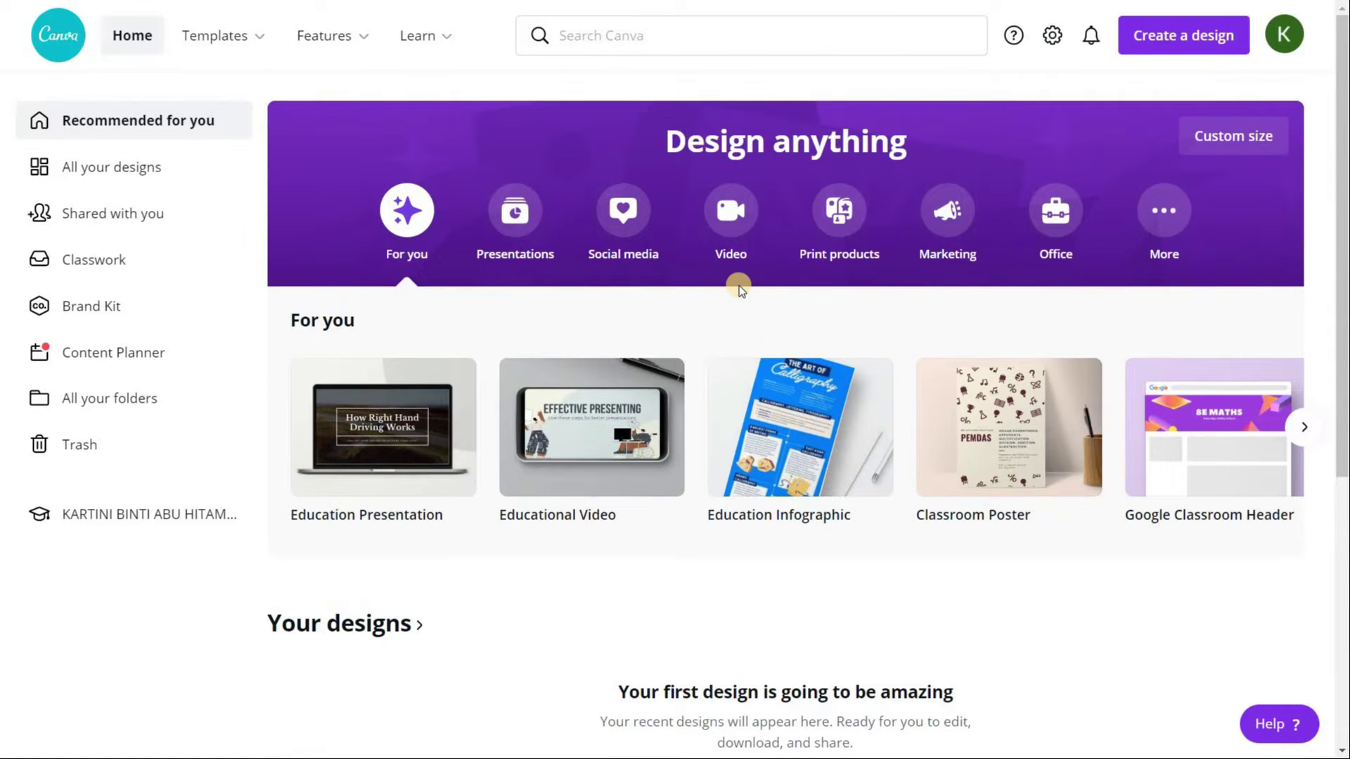
{"action": "scroll", "coordinate": [736, 292], "scroll_direction": "down", "scroll_amount": 1}
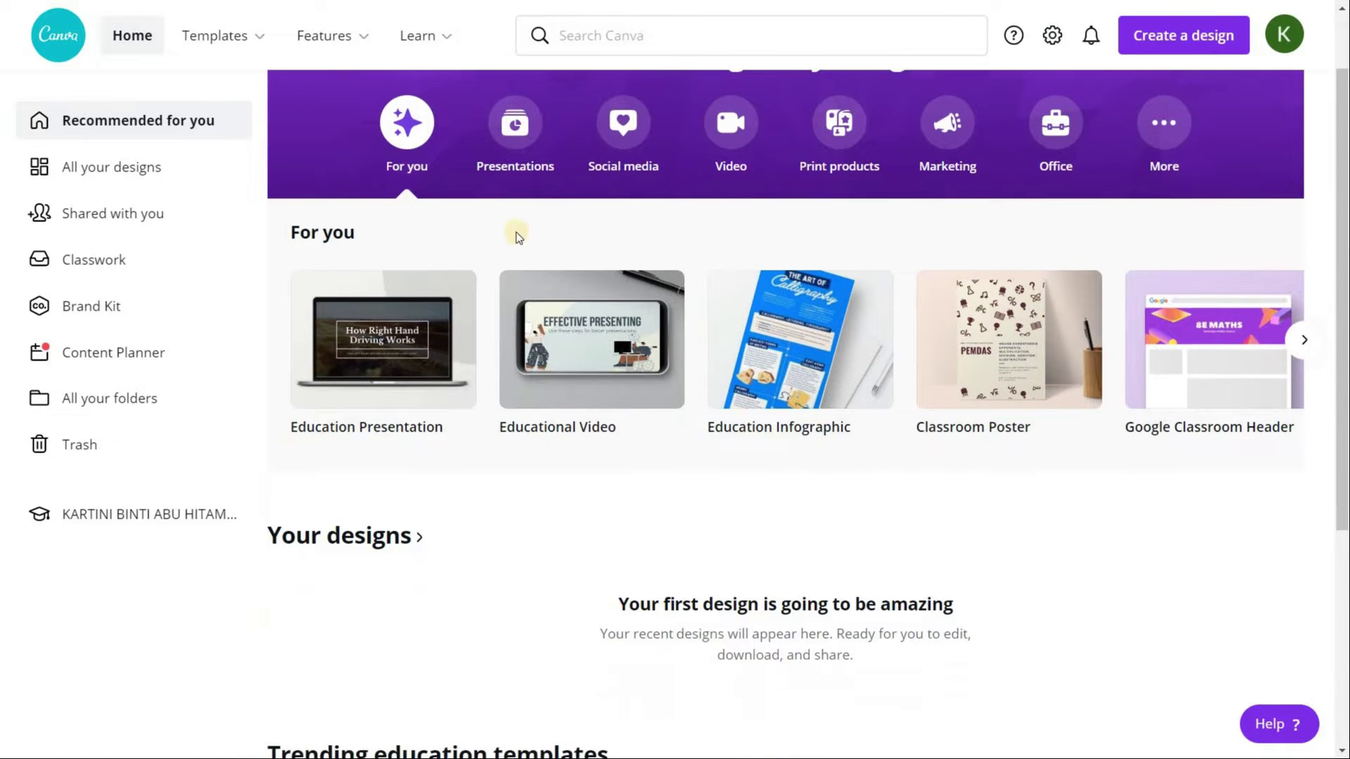
{"action": "left_click", "coordinate": [118, 173]}
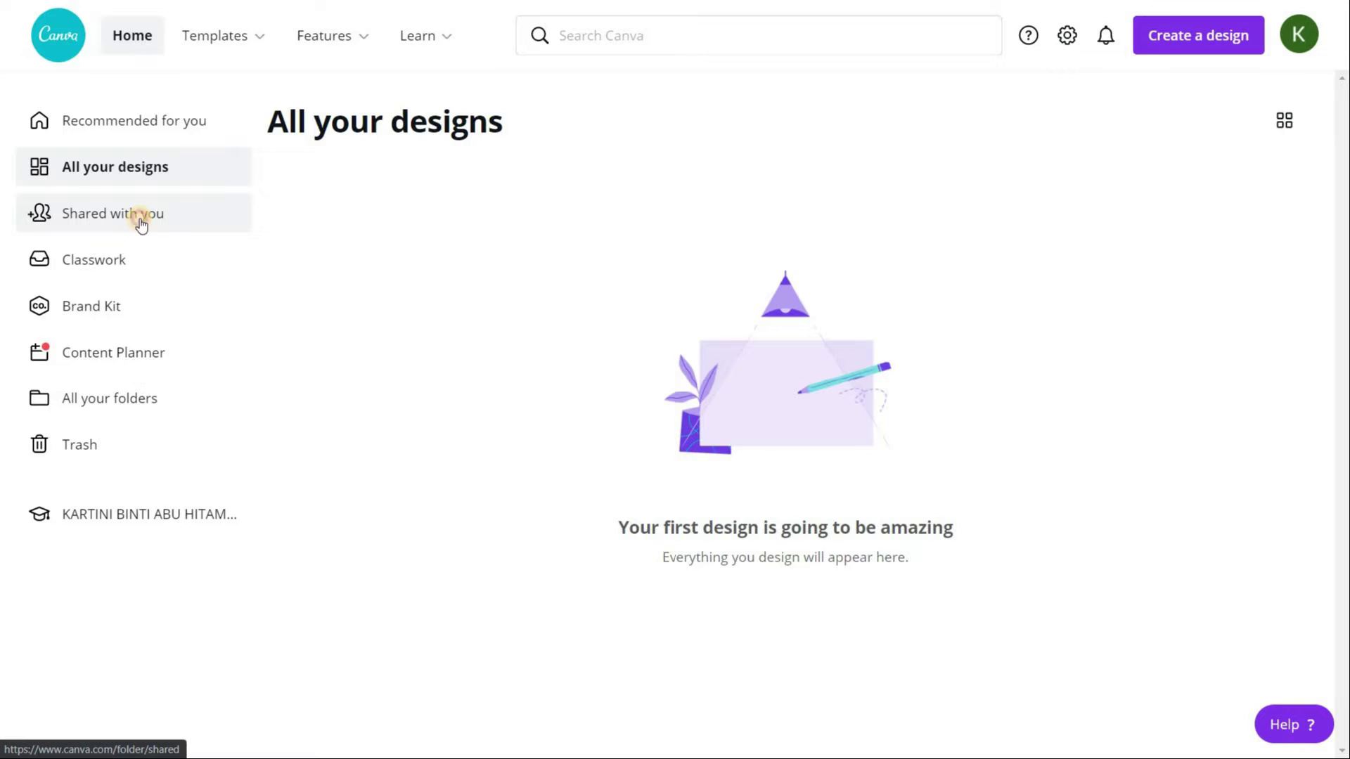
{"action": "left_click", "coordinate": [298, 223]}
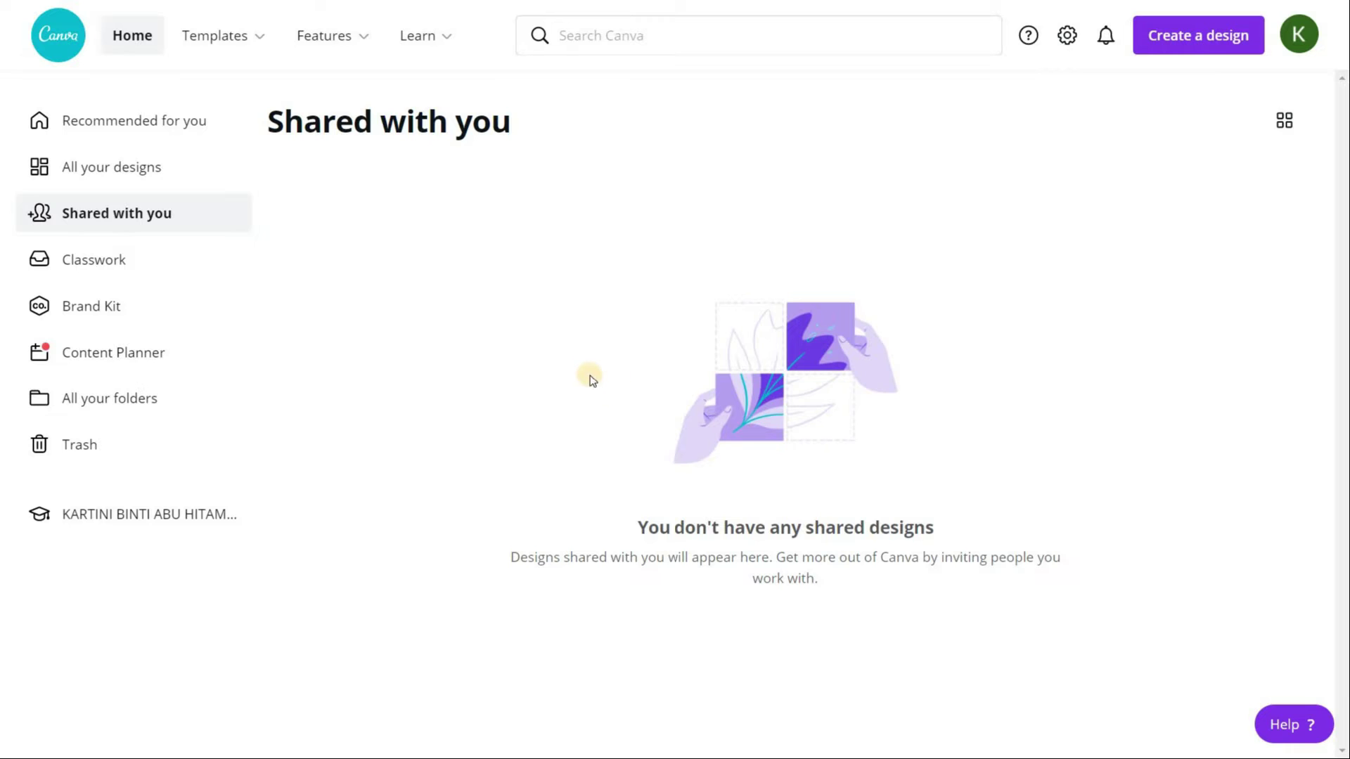
{"action": "left_click", "coordinate": [127, 271]}
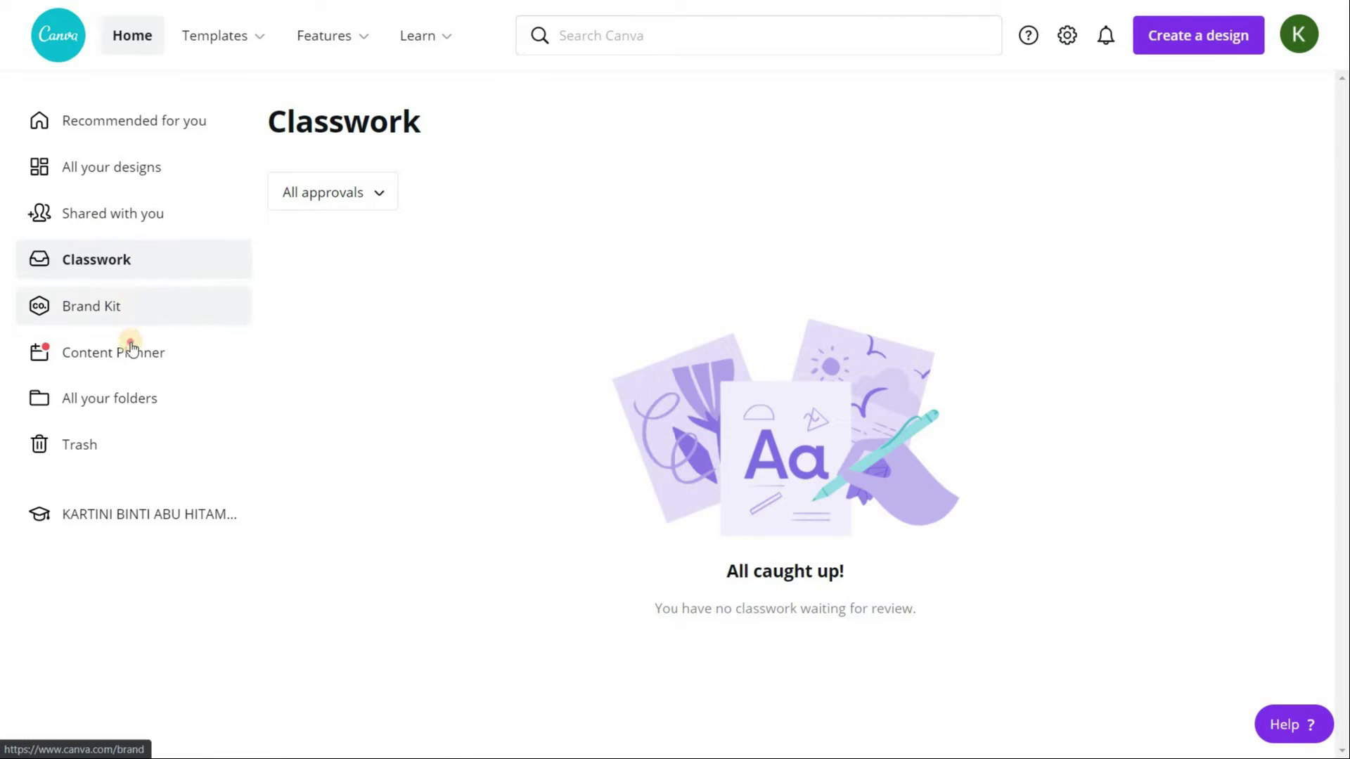
{"action": "left_click", "coordinate": [132, 348]}
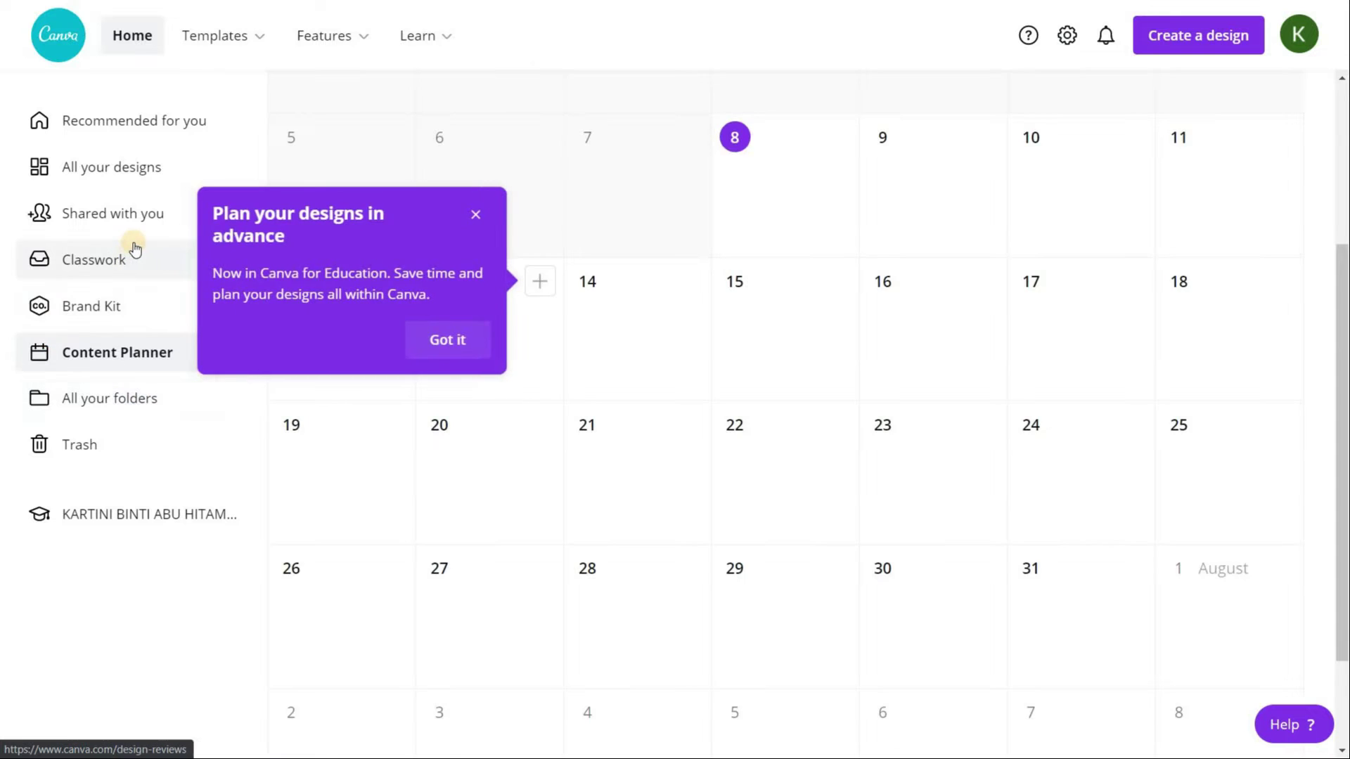
{"action": "left_click", "coordinate": [131, 253]}
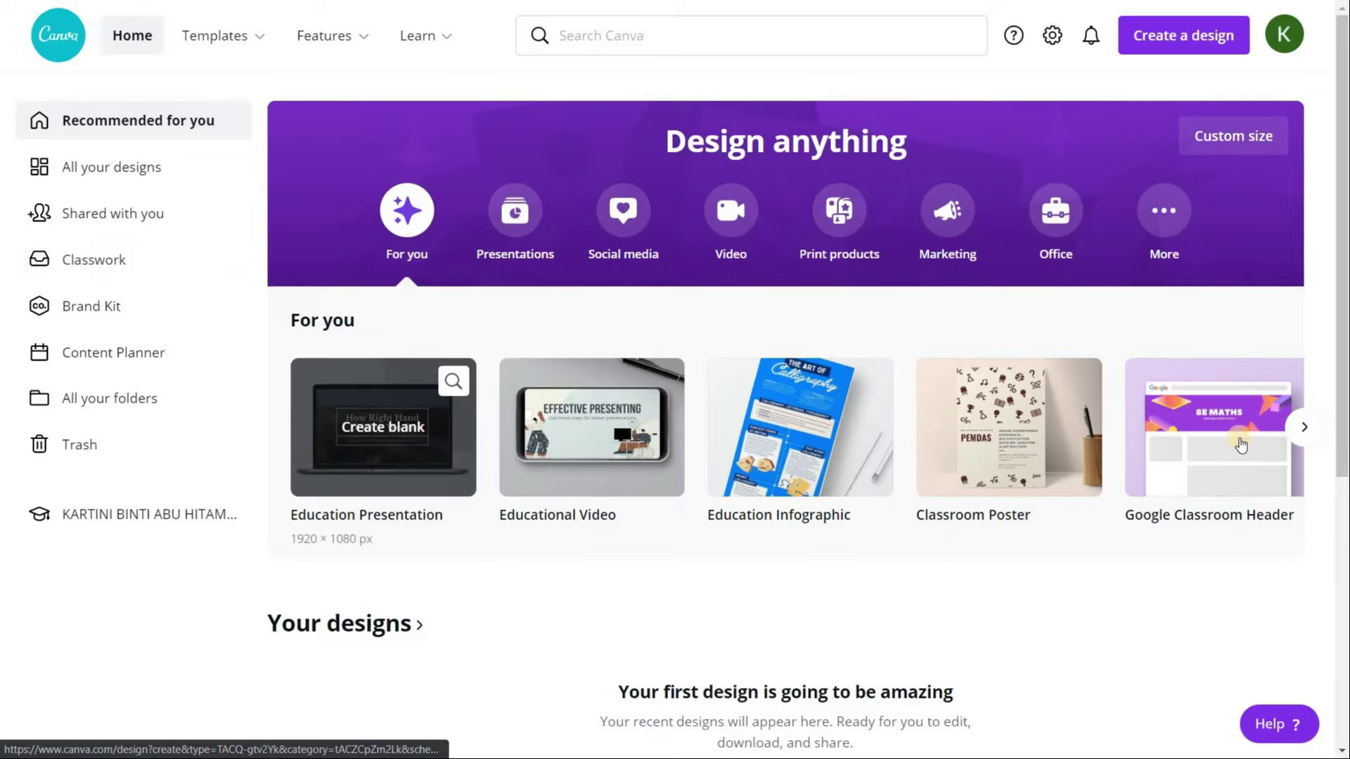
Browse the recommended education design types in the For you carousel on the home page.
{"action": "left_click", "coordinate": [1304, 428]}
{"action": "left_click", "coordinate": [1304, 428]}
{"action": "left_click", "coordinate": [267, 428]}
{"action": "left_click", "coordinate": [267, 427]}
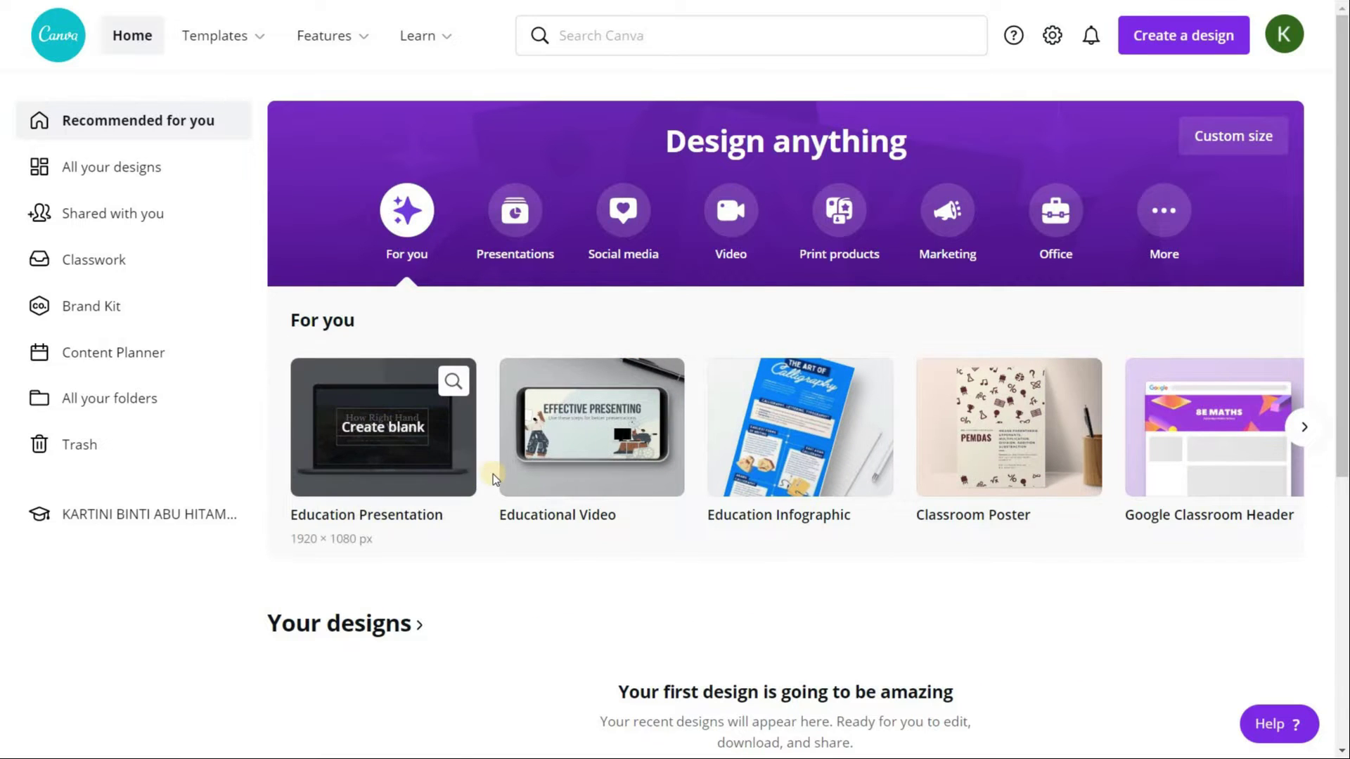
{"action": "left_click", "coordinate": [1301, 427]}
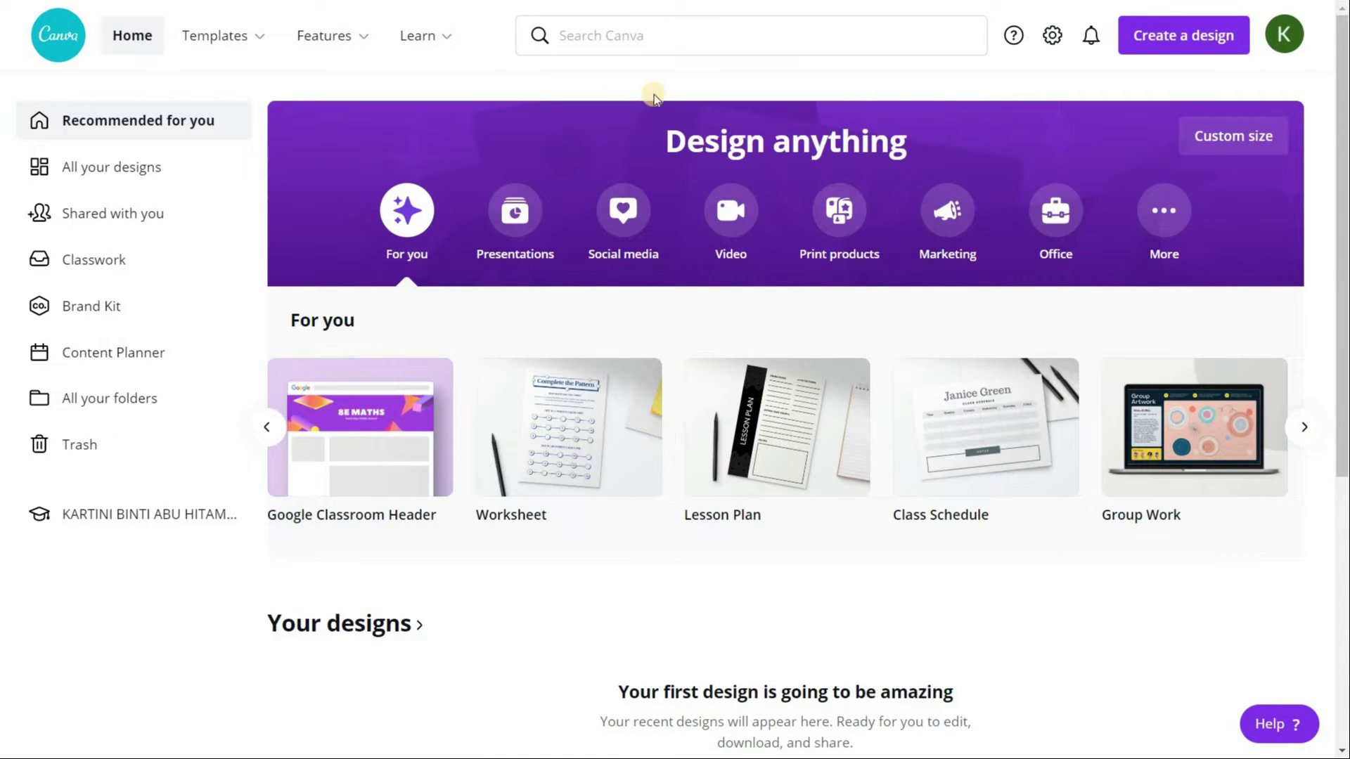
Search Canva for "mathematic" templates.
{"action": "left_click", "coordinate": [662, 37]}
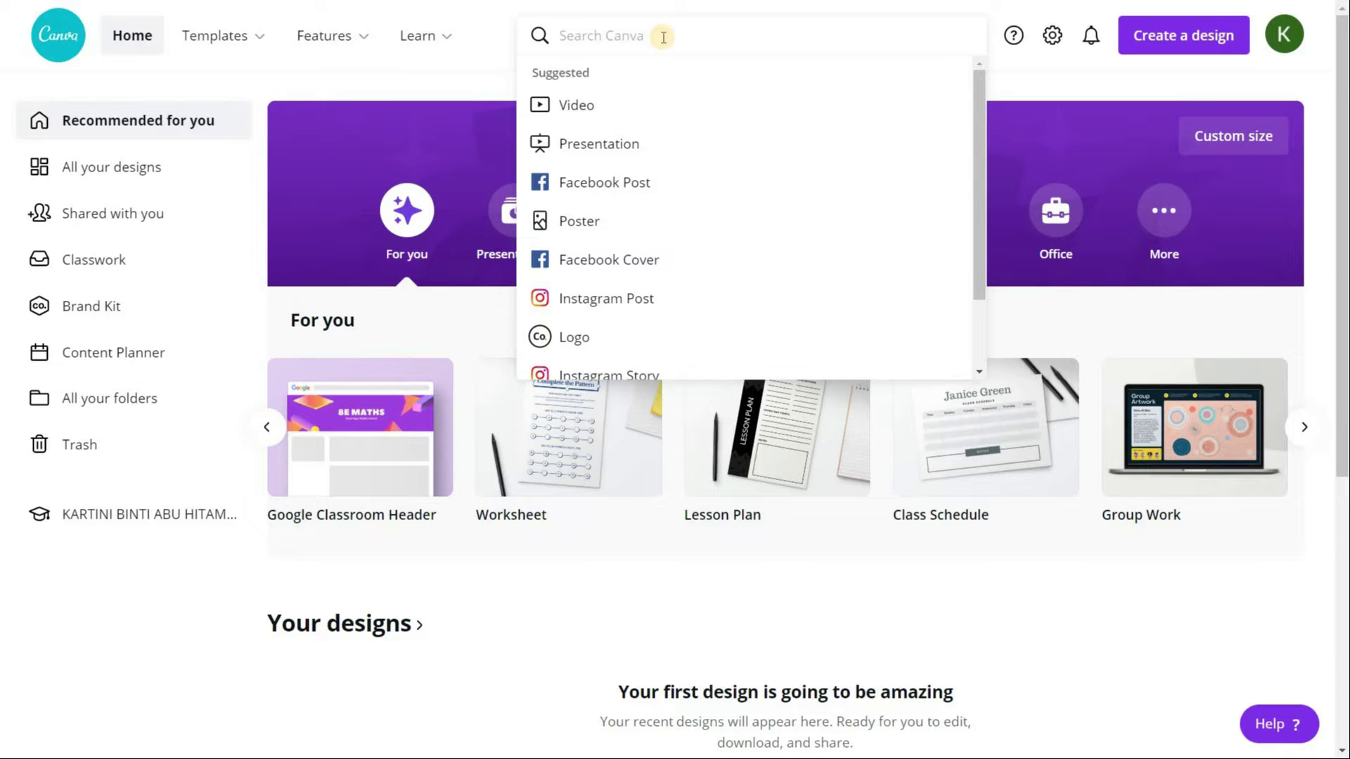
{"action": "type", "text": "mathemat"}
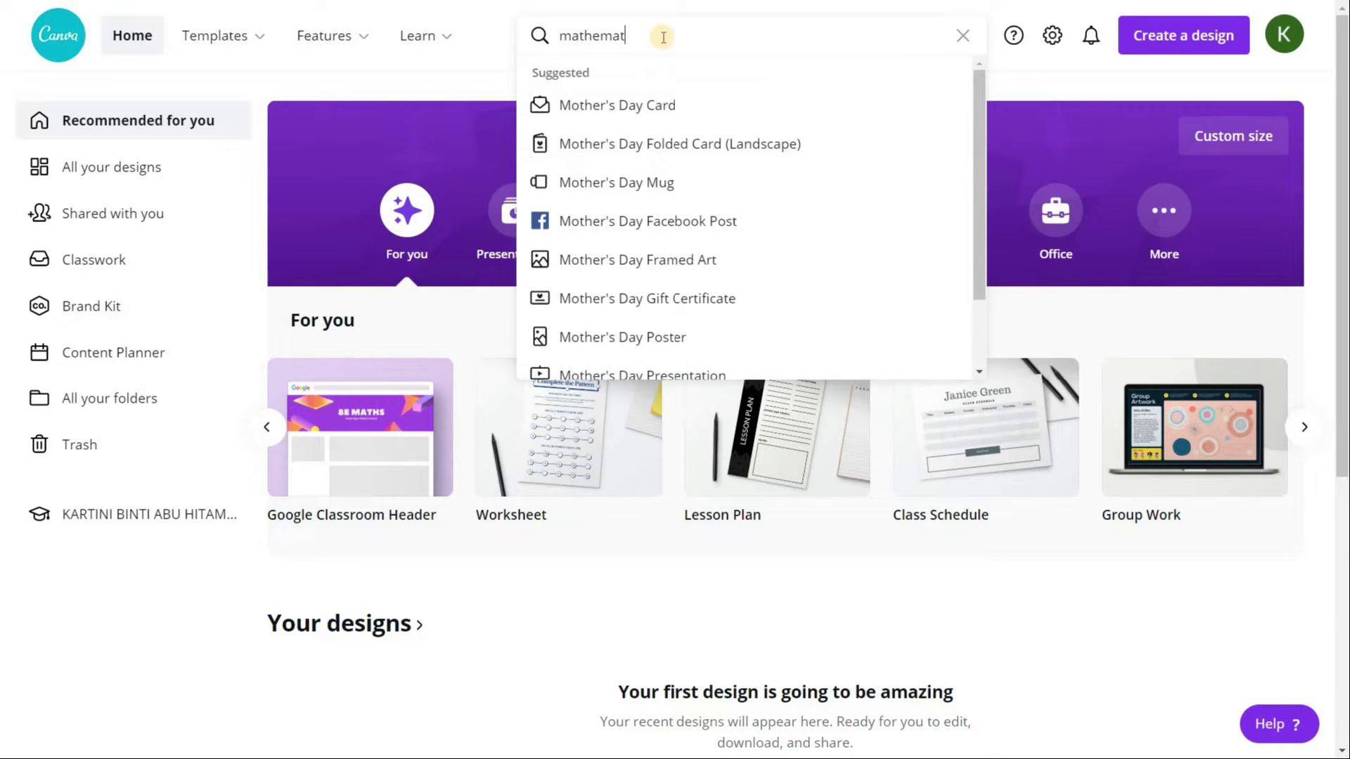
{"action": "type", "text": "ic"}
{"action": "key", "text": "Return"}
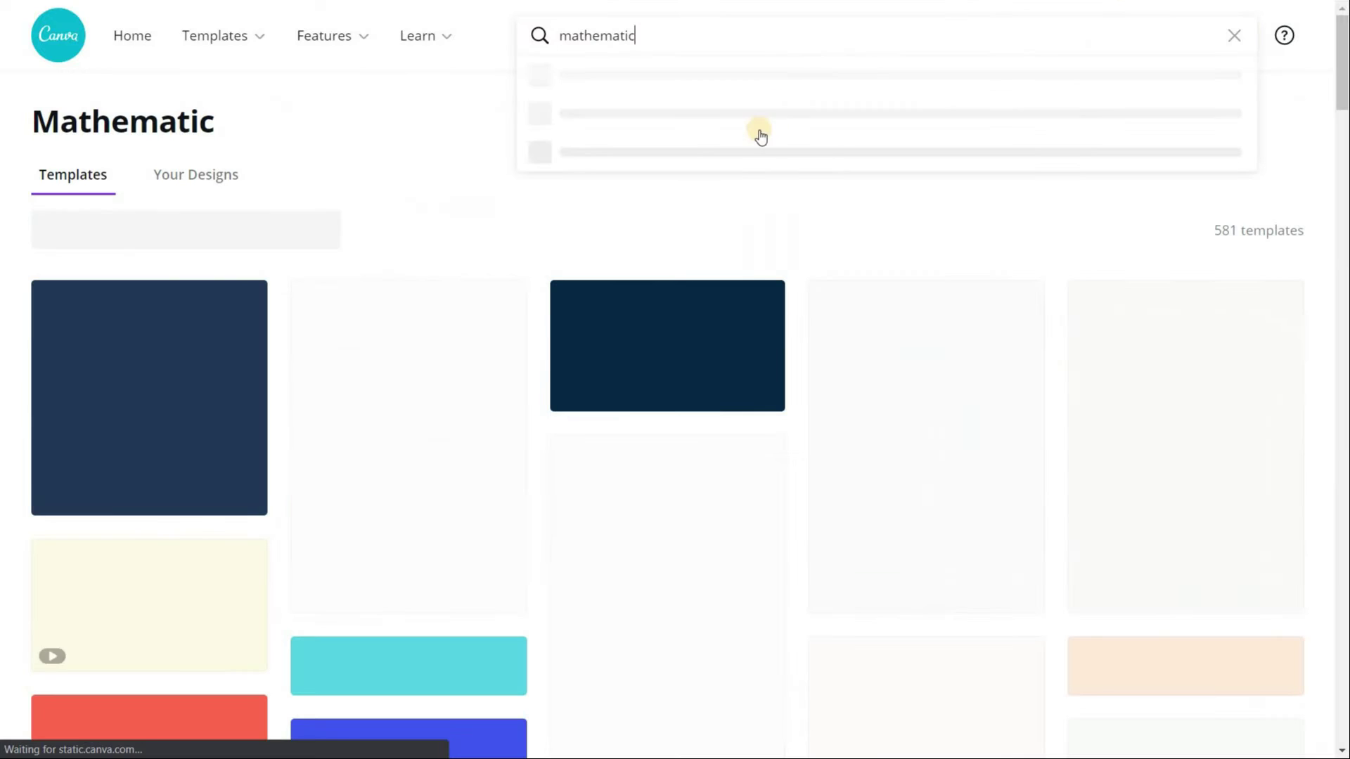
Examine the available worksheets, presentations and banners among the mathematic template results.
{"action": "scroll", "coordinate": [819, 203], "scroll_direction": "down", "scroll_amount": 10}
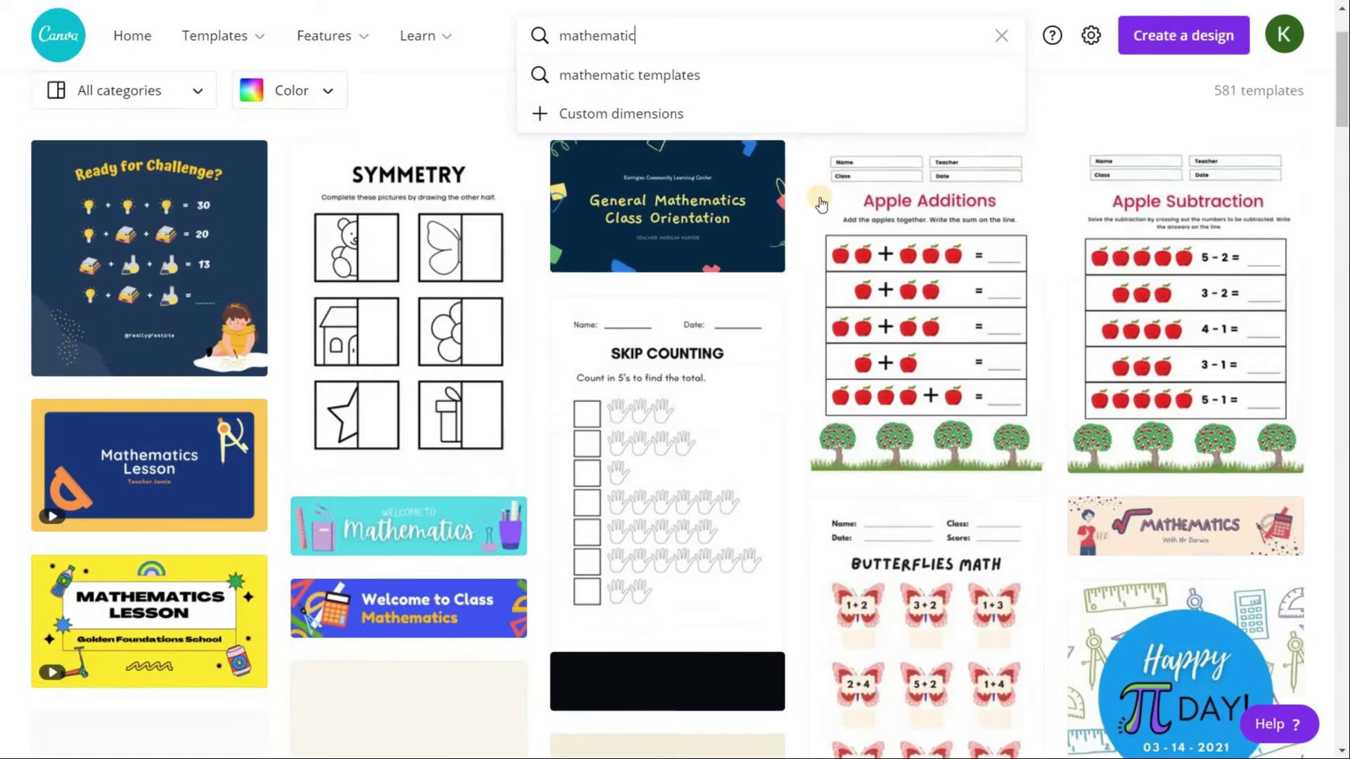
{"action": "scroll", "coordinate": [592, 190], "scroll_direction": "down", "scroll_amount": 1}
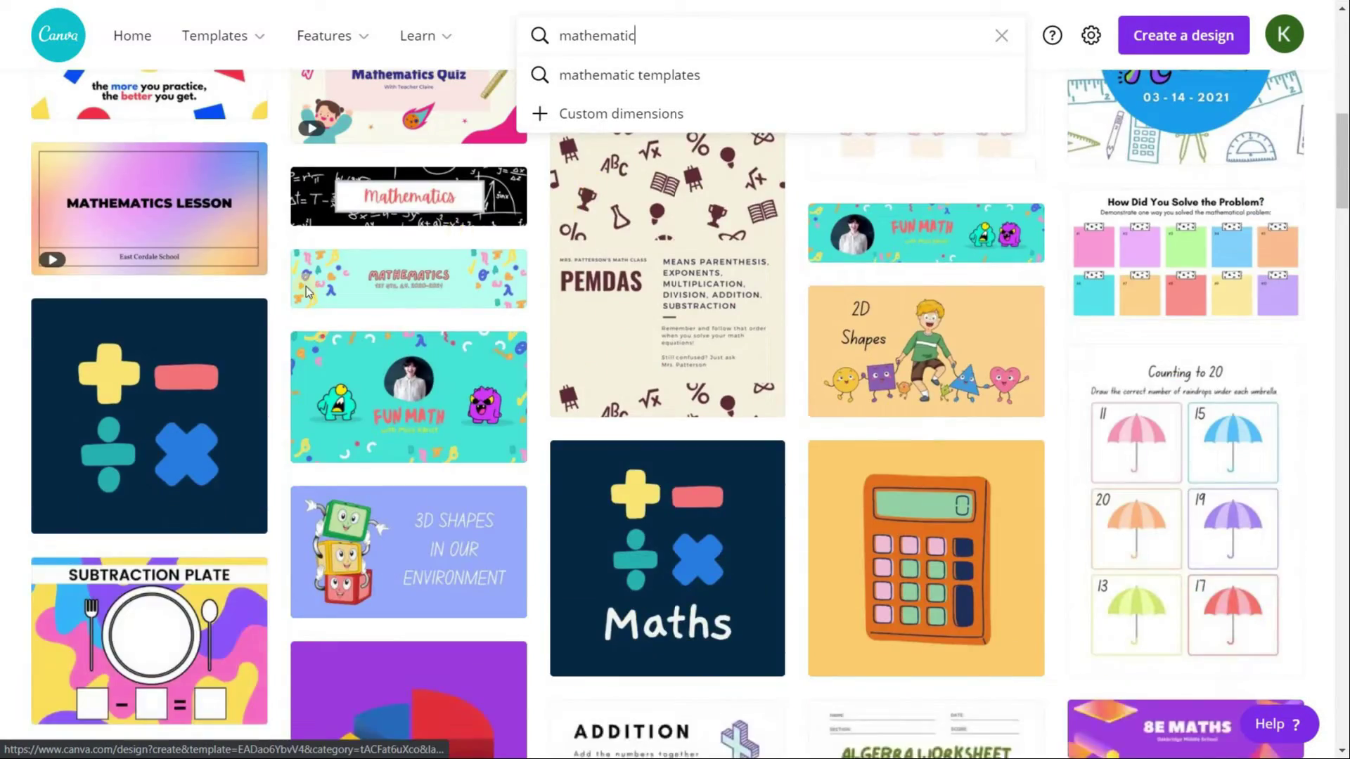
{"action": "scroll", "coordinate": [703, 225], "scroll_direction": "up", "scroll_amount": 5}
{"action": "scroll", "coordinate": [996, 265], "scroll_direction": "down", "scroll_amount": 3}
{"action": "scroll", "coordinate": [991, 258], "scroll_direction": "up", "scroll_amount": 10}
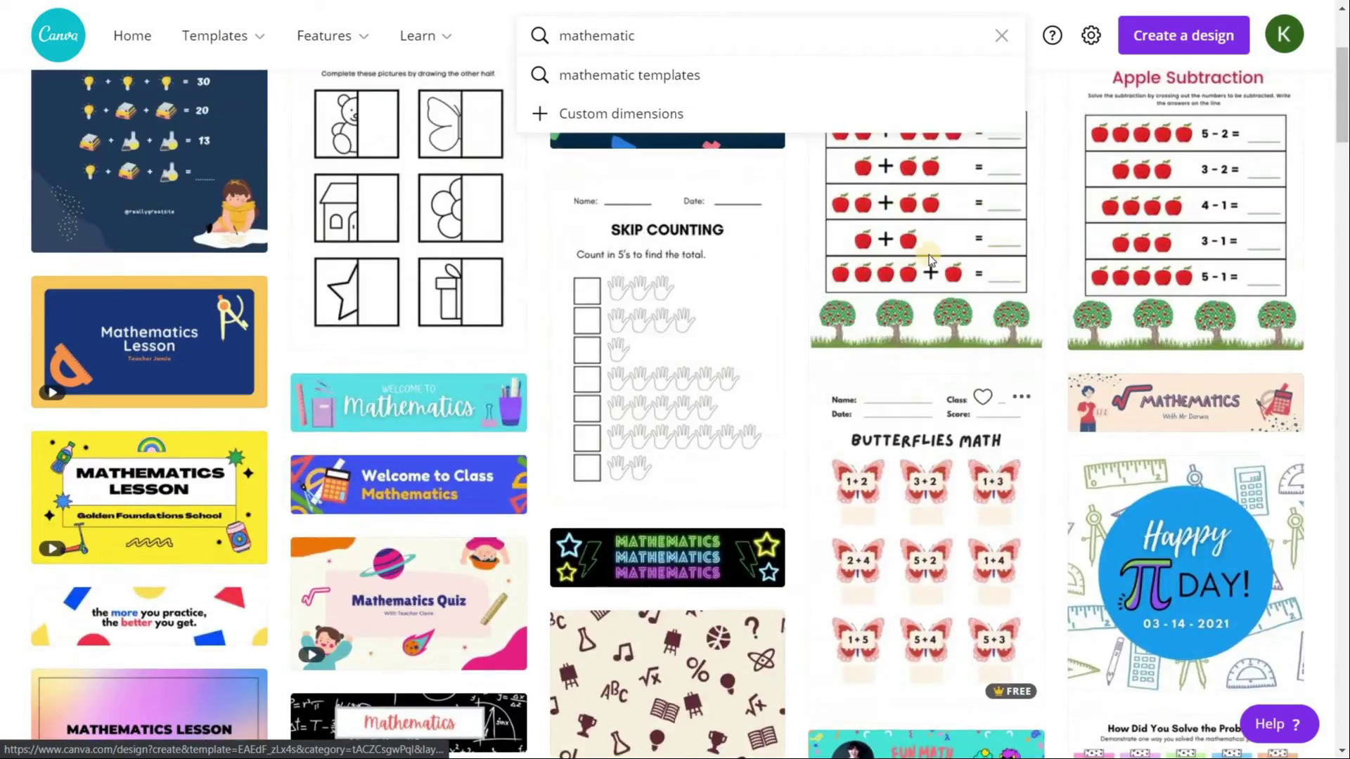
{"action": "scroll", "coordinate": [879, 373], "scroll_direction": "down", "scroll_amount": 3}
{"action": "scroll", "coordinate": [878, 372], "scroll_direction": "down", "scroll_amount": 9}
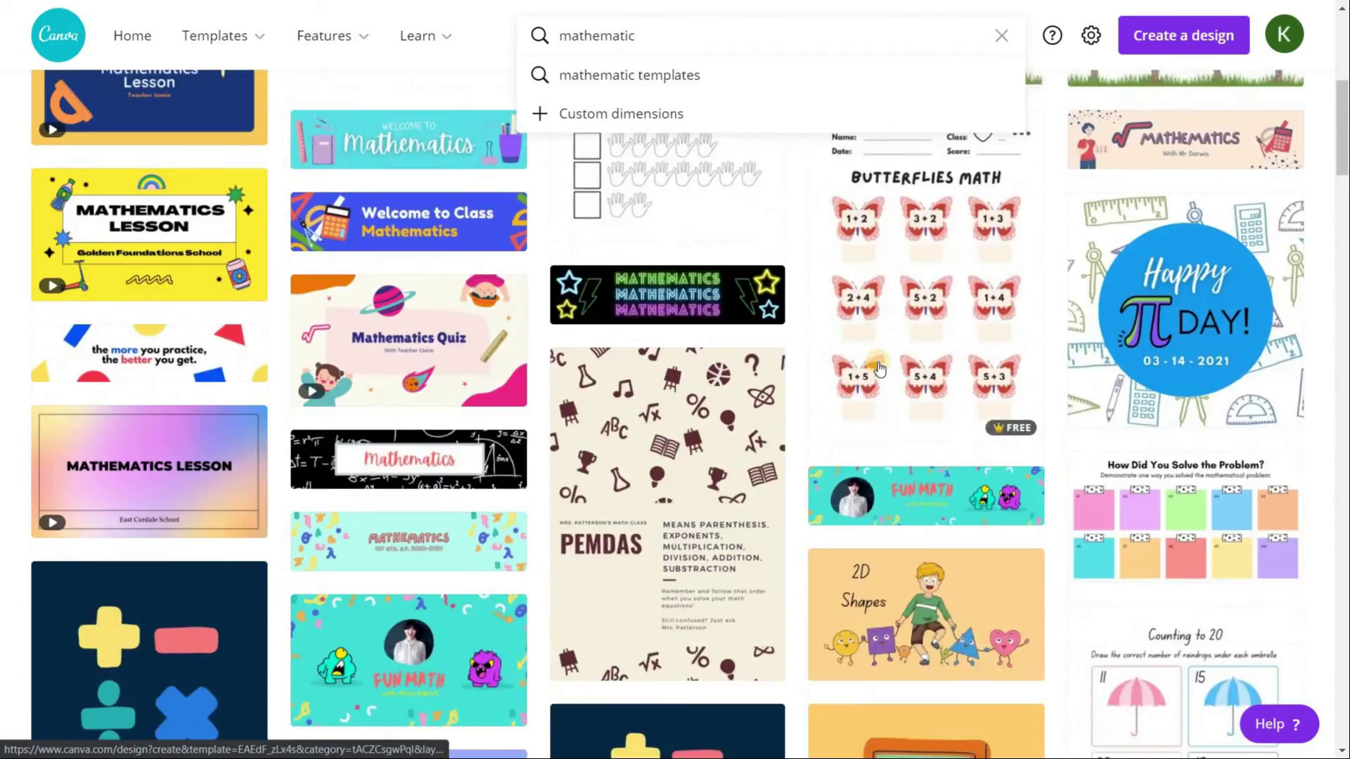
{"action": "scroll", "coordinate": [878, 361], "scroll_direction": "up", "scroll_amount": 4}
{"action": "scroll", "coordinate": [878, 360], "scroll_direction": "up", "scroll_amount": 7}
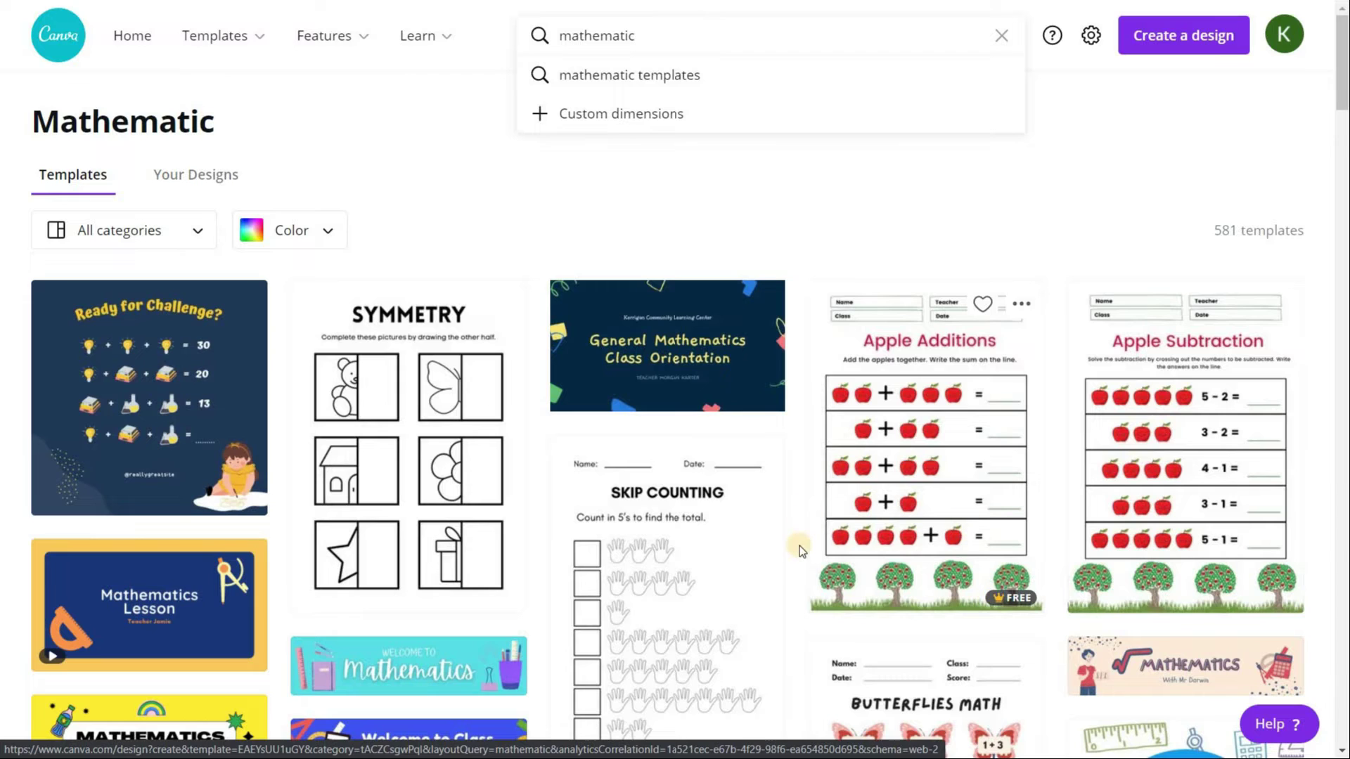
Open the Apple Additions worksheet template for editing, advance the tour to its second tip and check the uploads area.
{"action": "left_click", "coordinate": [932, 426]}
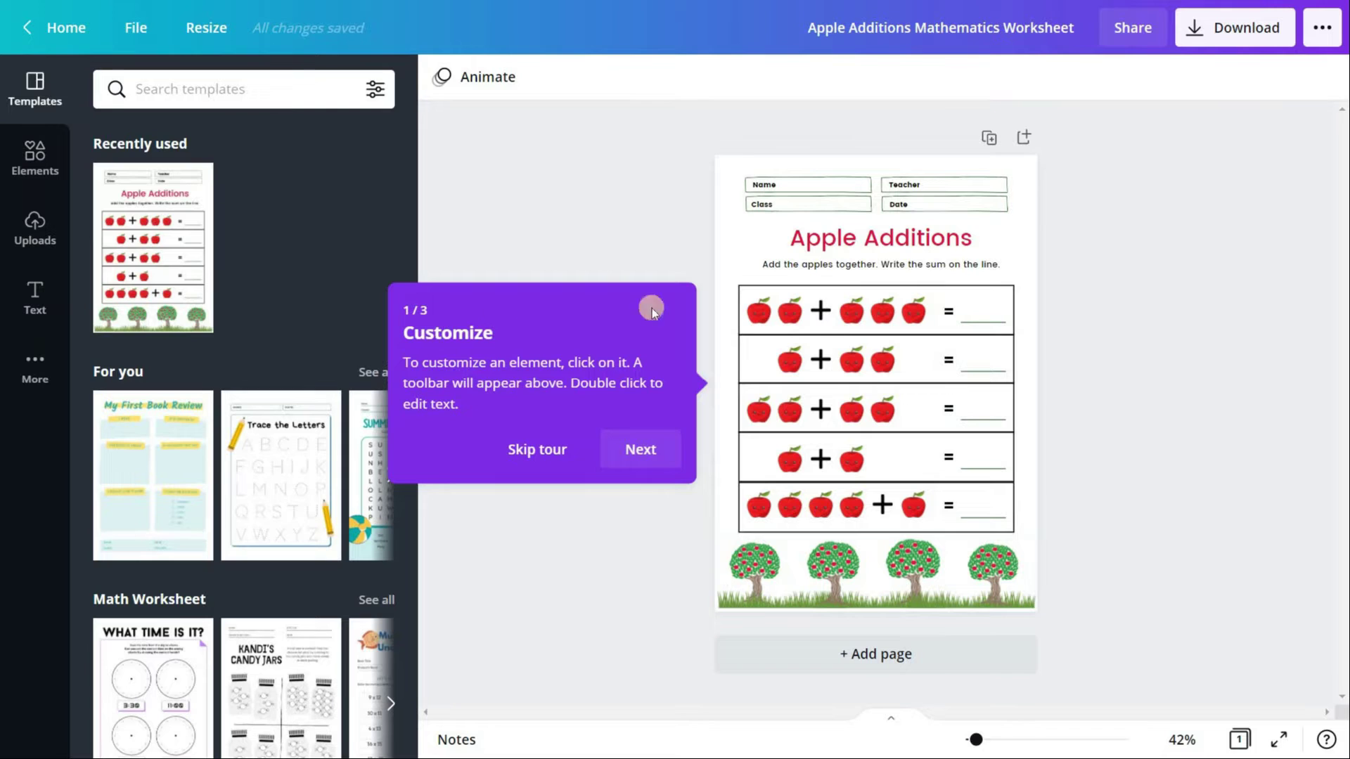
{"action": "left_click", "coordinate": [641, 449]}
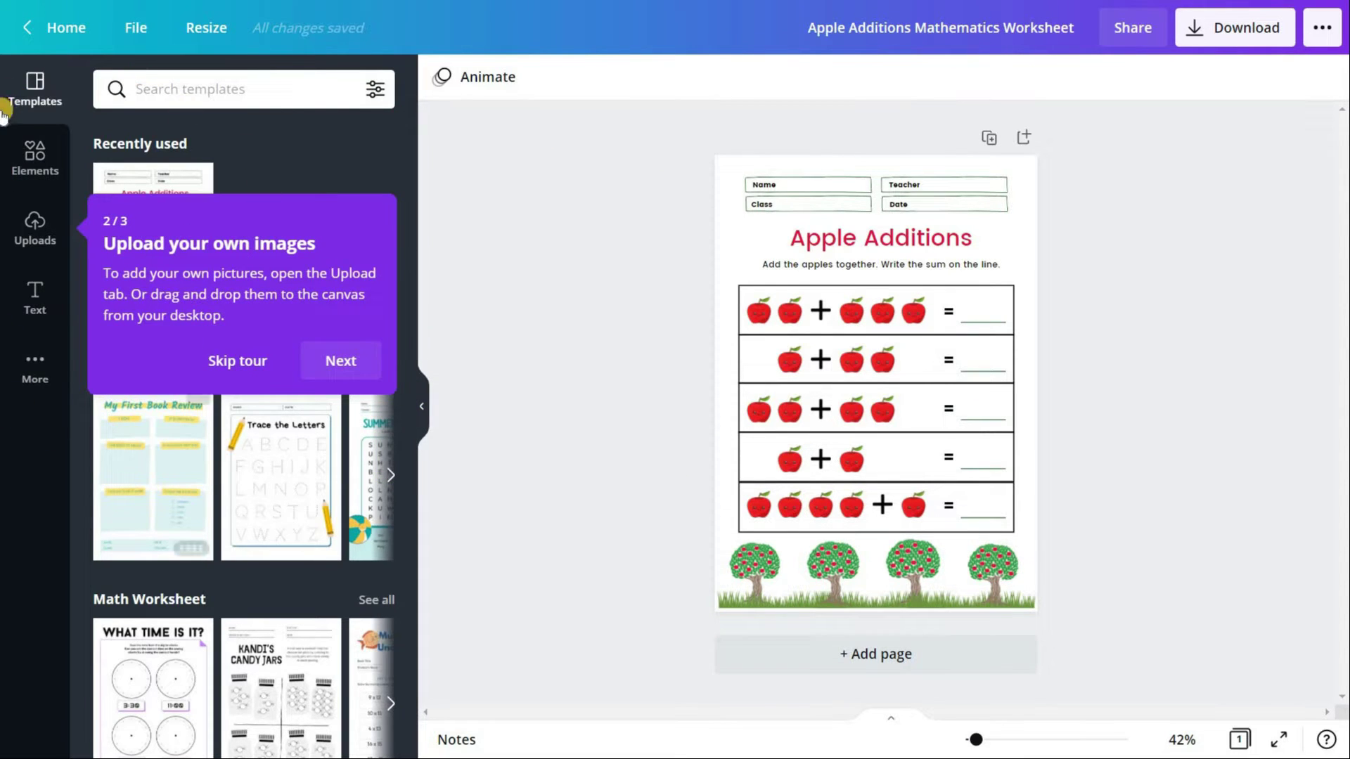
{"action": "left_click", "coordinate": [11, 169]}
{"action": "left_click", "coordinate": [30, 211]}
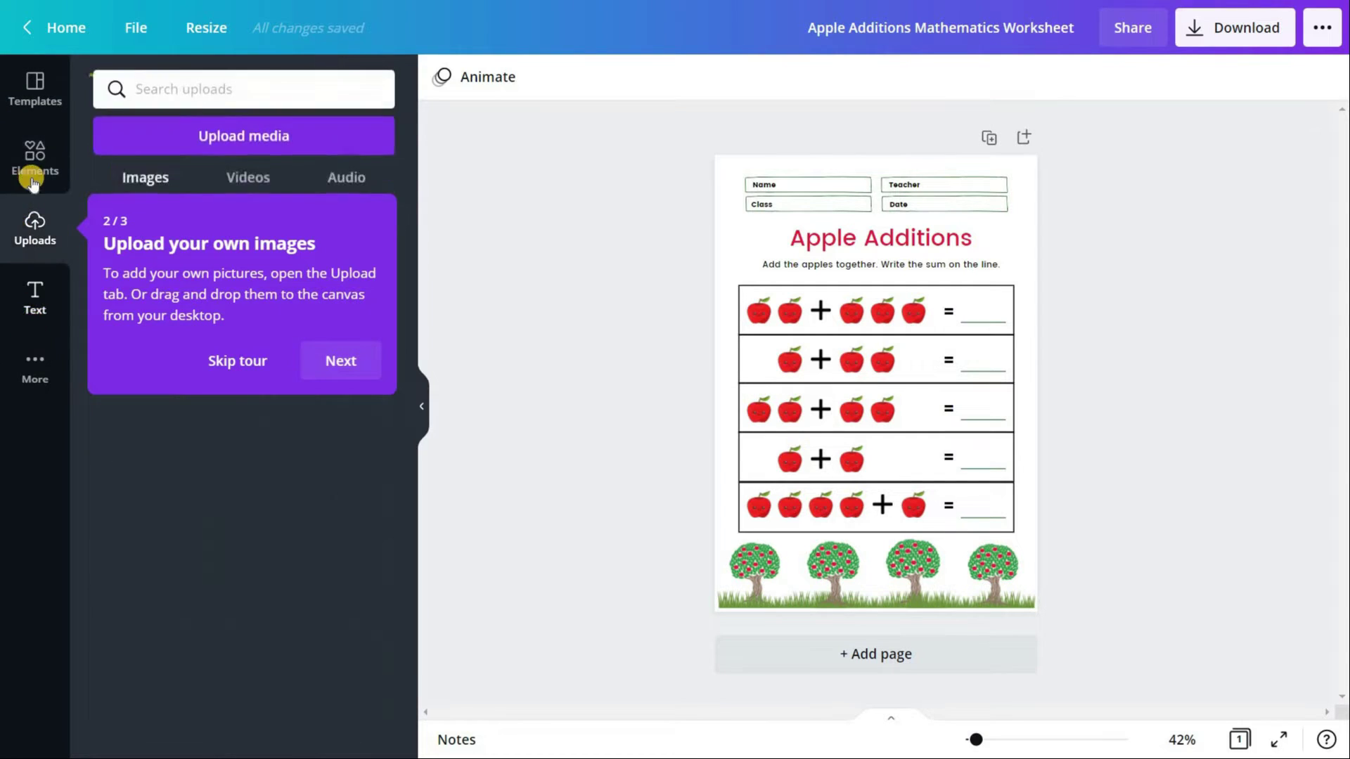
{"action": "left_click", "coordinate": [36, 114]}
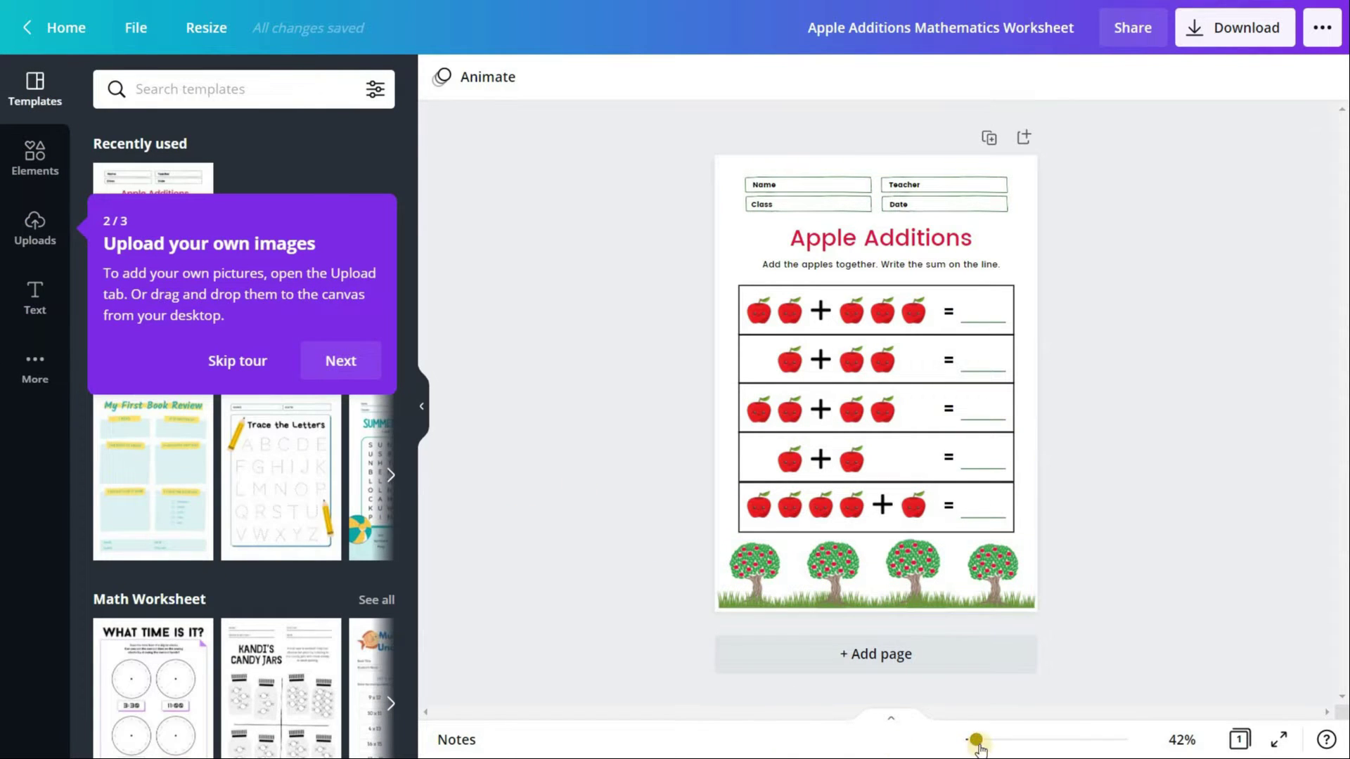
Translate the worksheet's Name, Teacher, Class and Date labels to "Nama", "Guru", "Kelas" and "Tarikh".
{"action": "left_click_drag", "start_coordinate": [984, 744], "coordinate": [993, 741]}
{"action": "scroll", "coordinate": [973, 382], "scroll_direction": "up", "scroll_amount": 3}
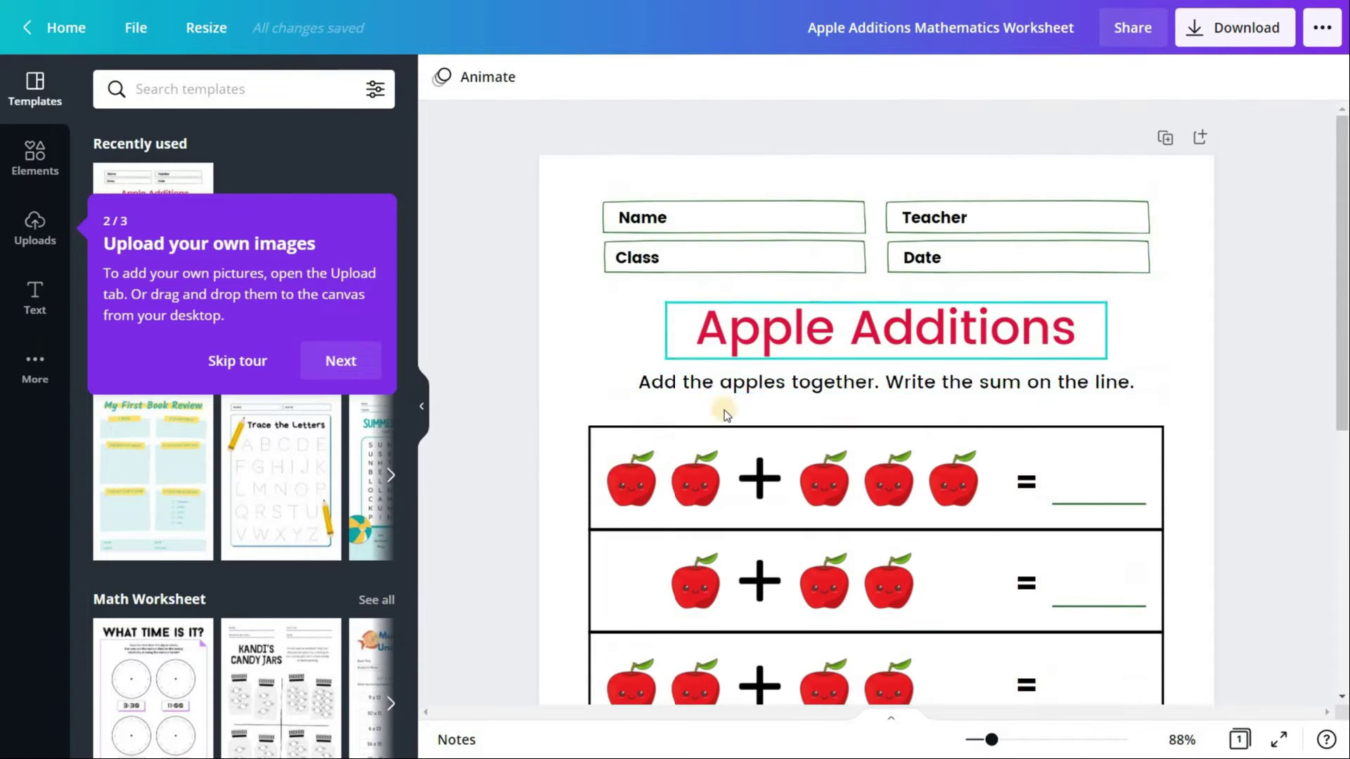
{"action": "double_click", "coordinate": [670, 224]}
{"action": "double_click", "coordinate": [651, 219]}
{"action": "type", "text": "Nama"}
{"action": "double_click", "coordinate": [954, 222]}
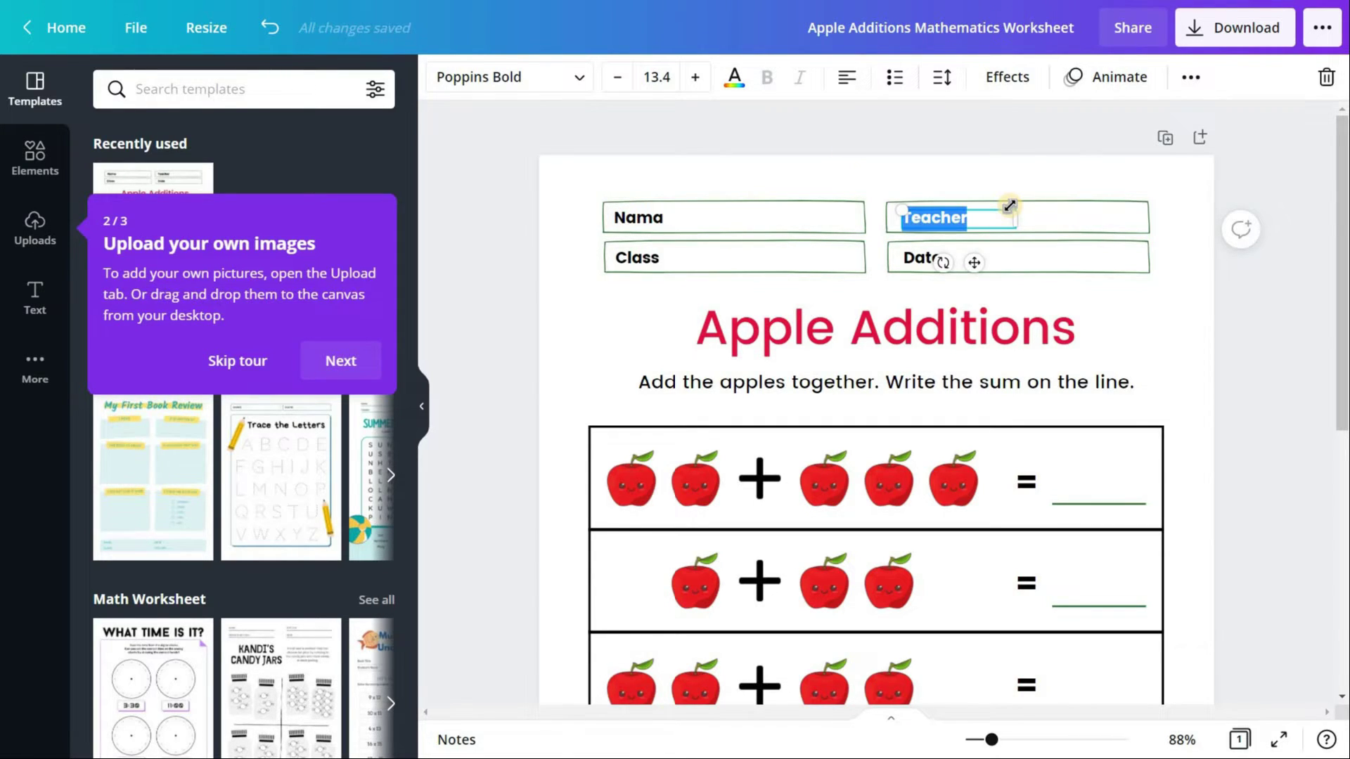
{"action": "type", "text": "Guru"}
{"action": "double_click", "coordinate": [635, 257]}
{"action": "type", "text": "Ke"}
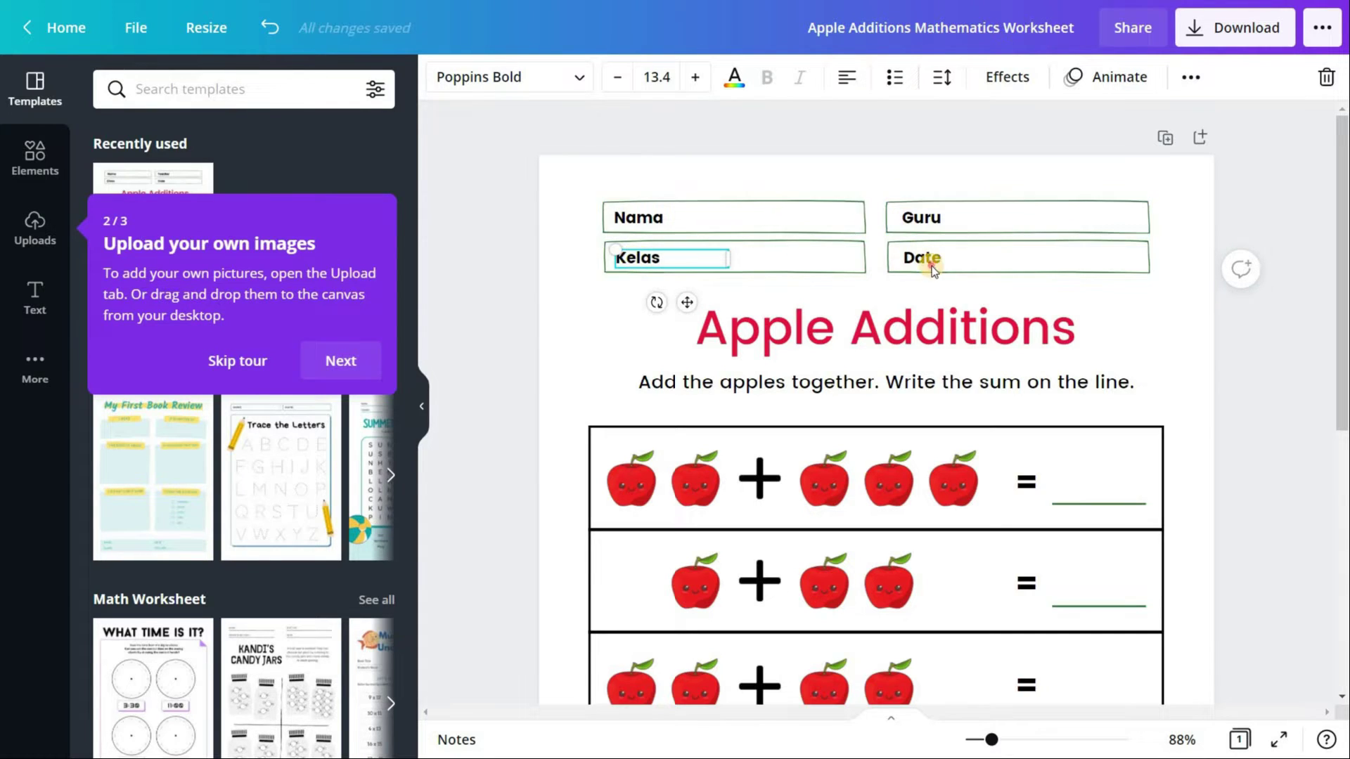
{"action": "double_click", "coordinate": [938, 258]}
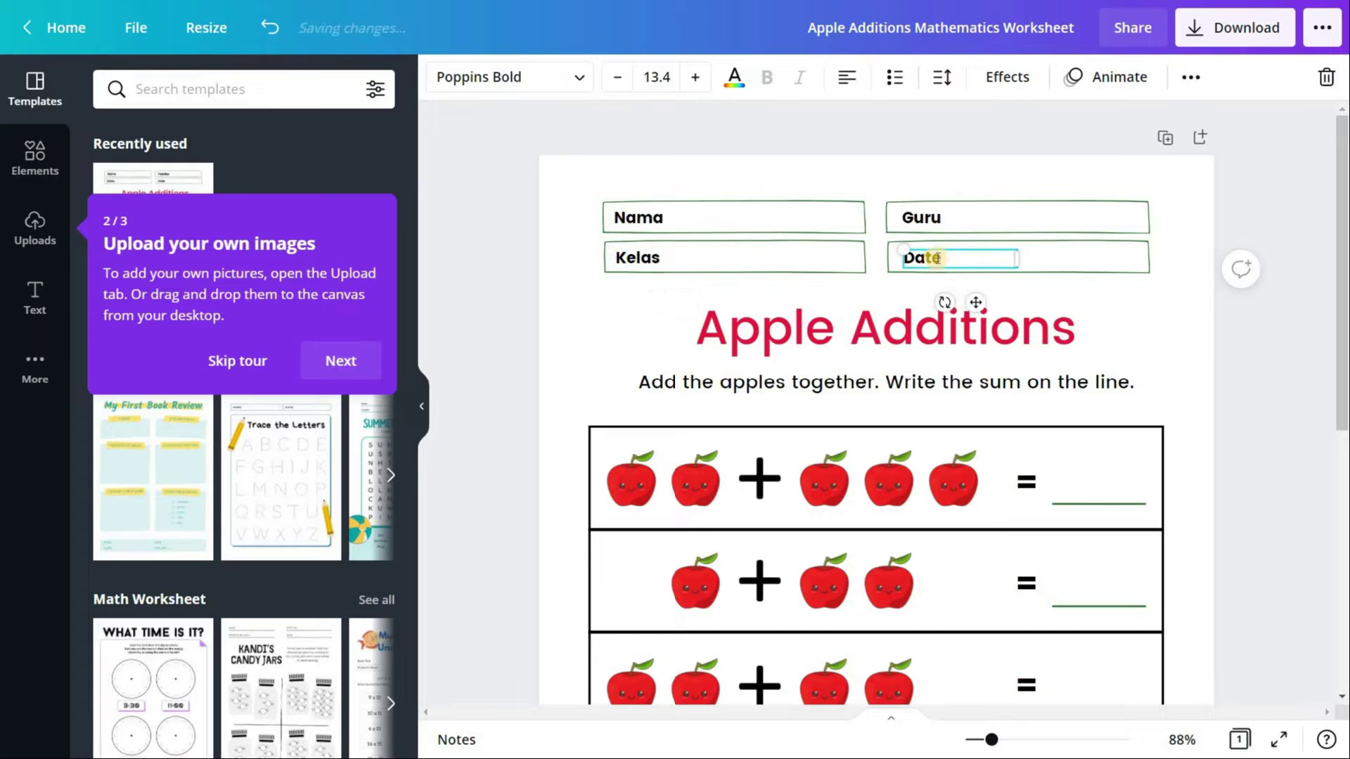
{"action": "type", "text": "Tan"}
Replace the worksheet's title with "Tambah Epal".
{"action": "left_click", "coordinate": [852, 326]}
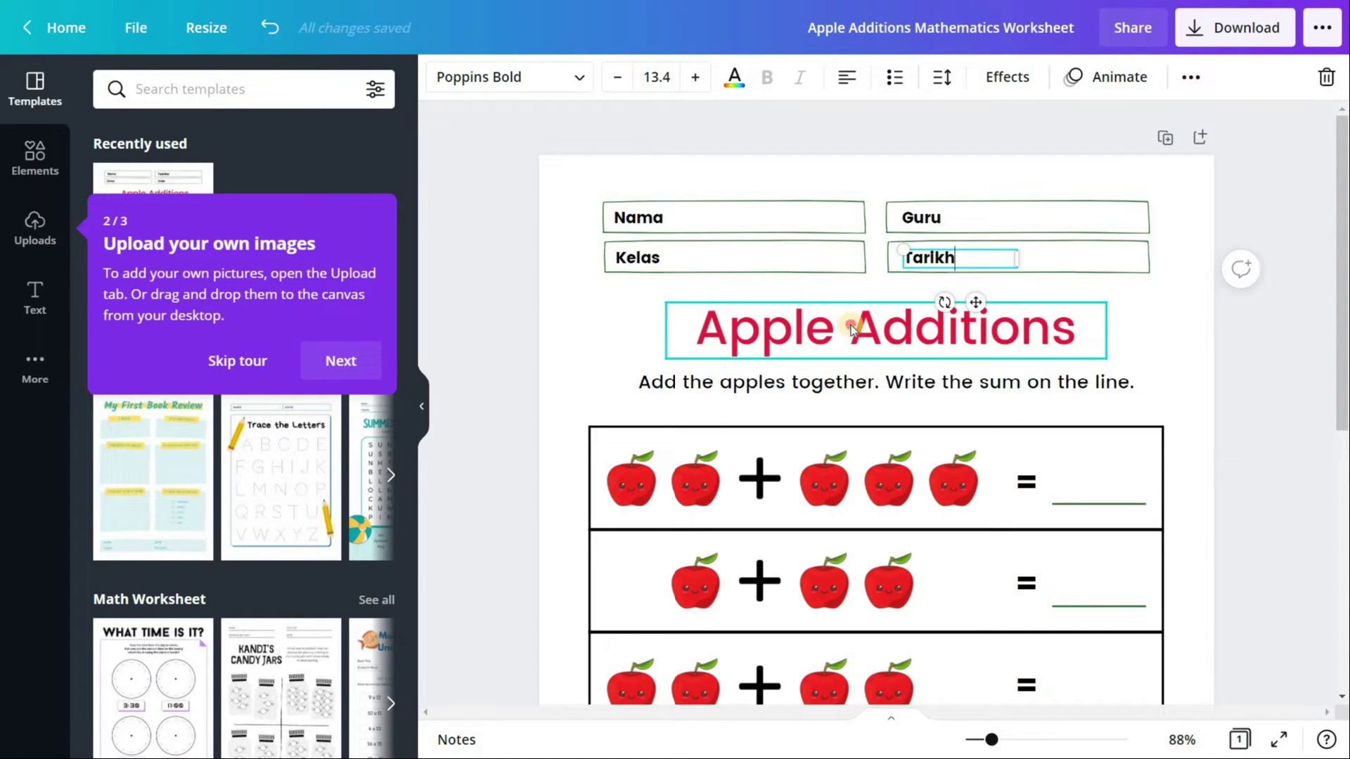
{"action": "double_click", "coordinate": [854, 326]}
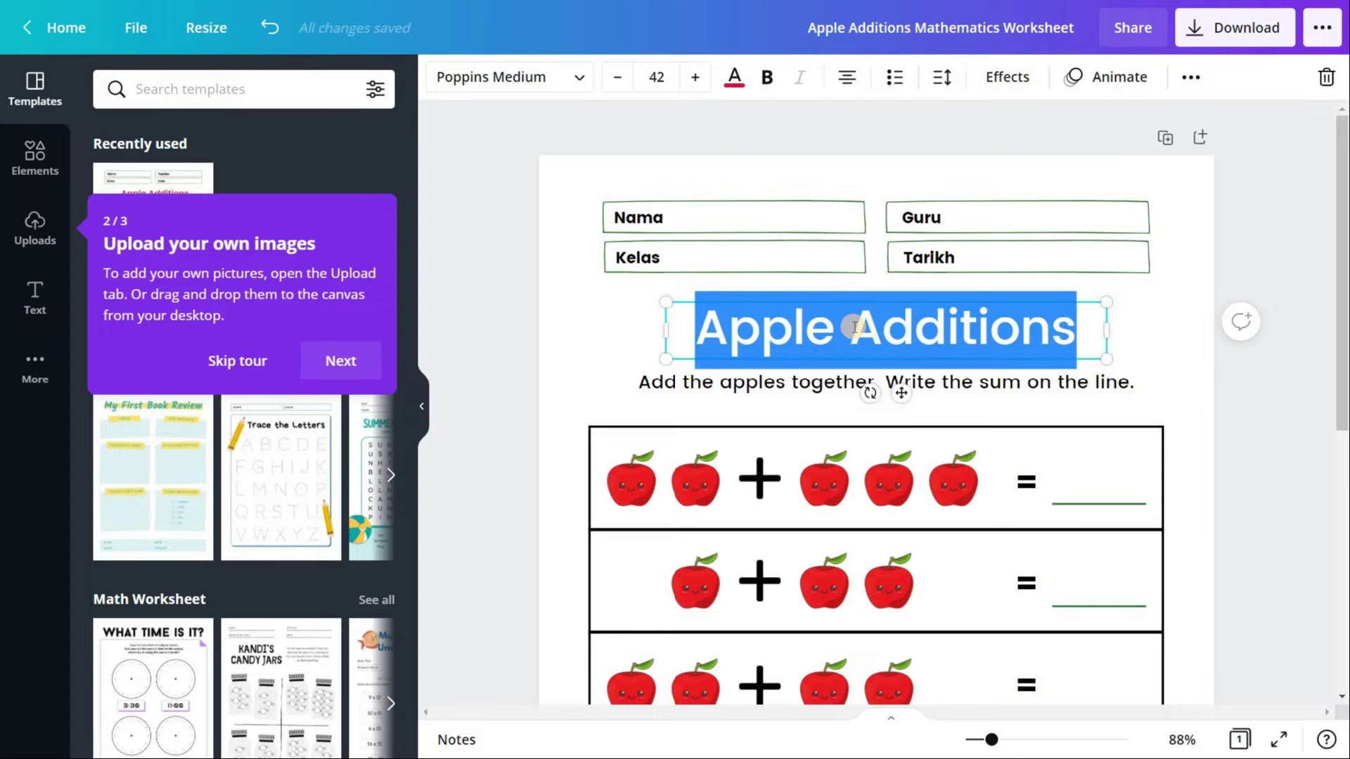
{"action": "type", "text": "Tambah"}
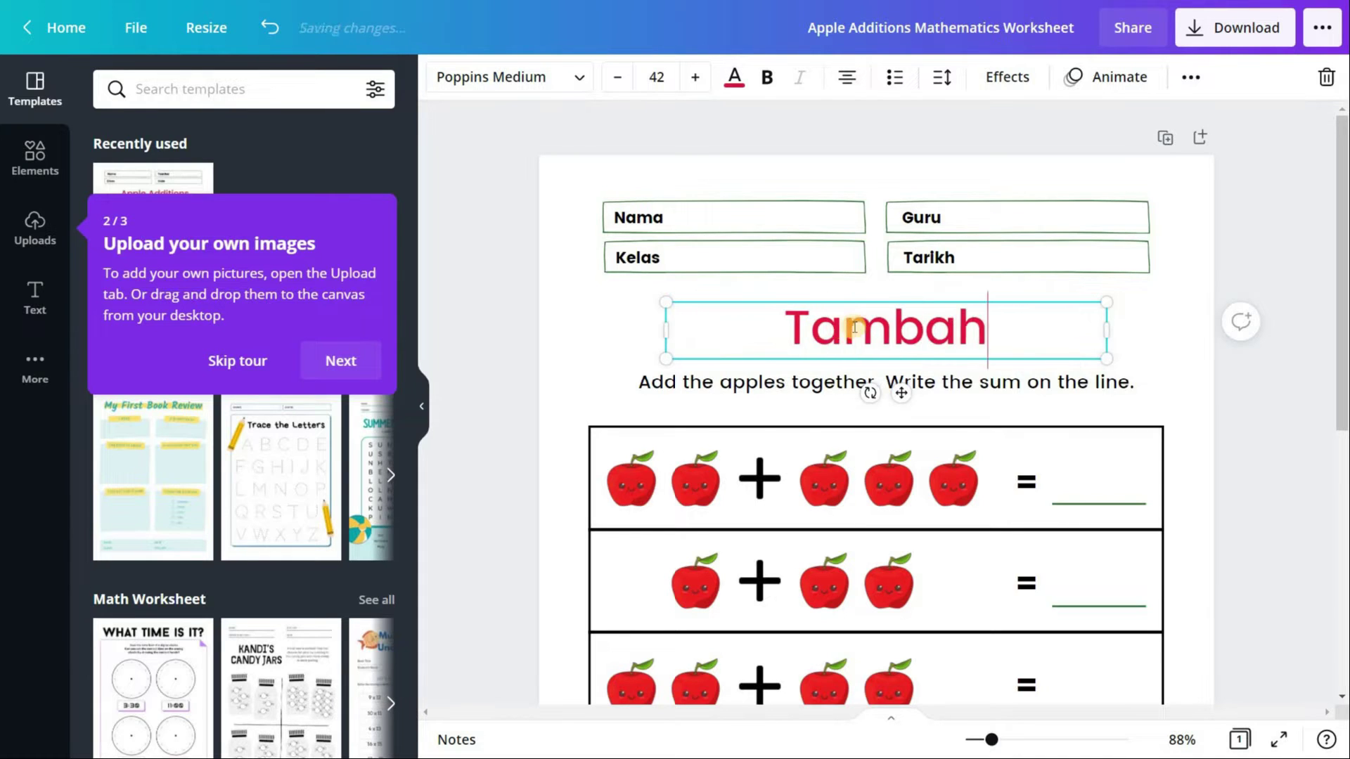
{"action": "type", "text": " Epal"}
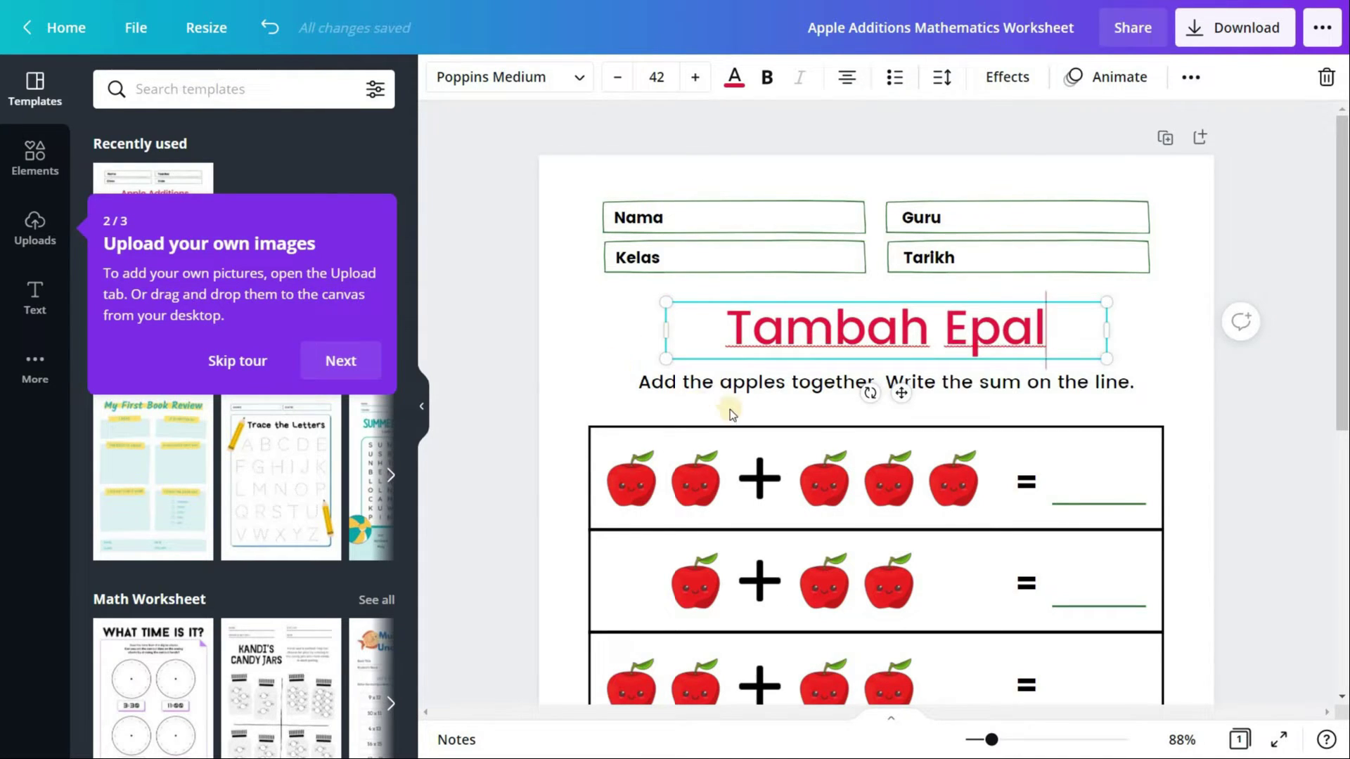
Replace the instruction line under the title with "Sila tambah epal-epal di bawah" and check the whole worksheet.
{"action": "double_click", "coordinate": [738, 393]}
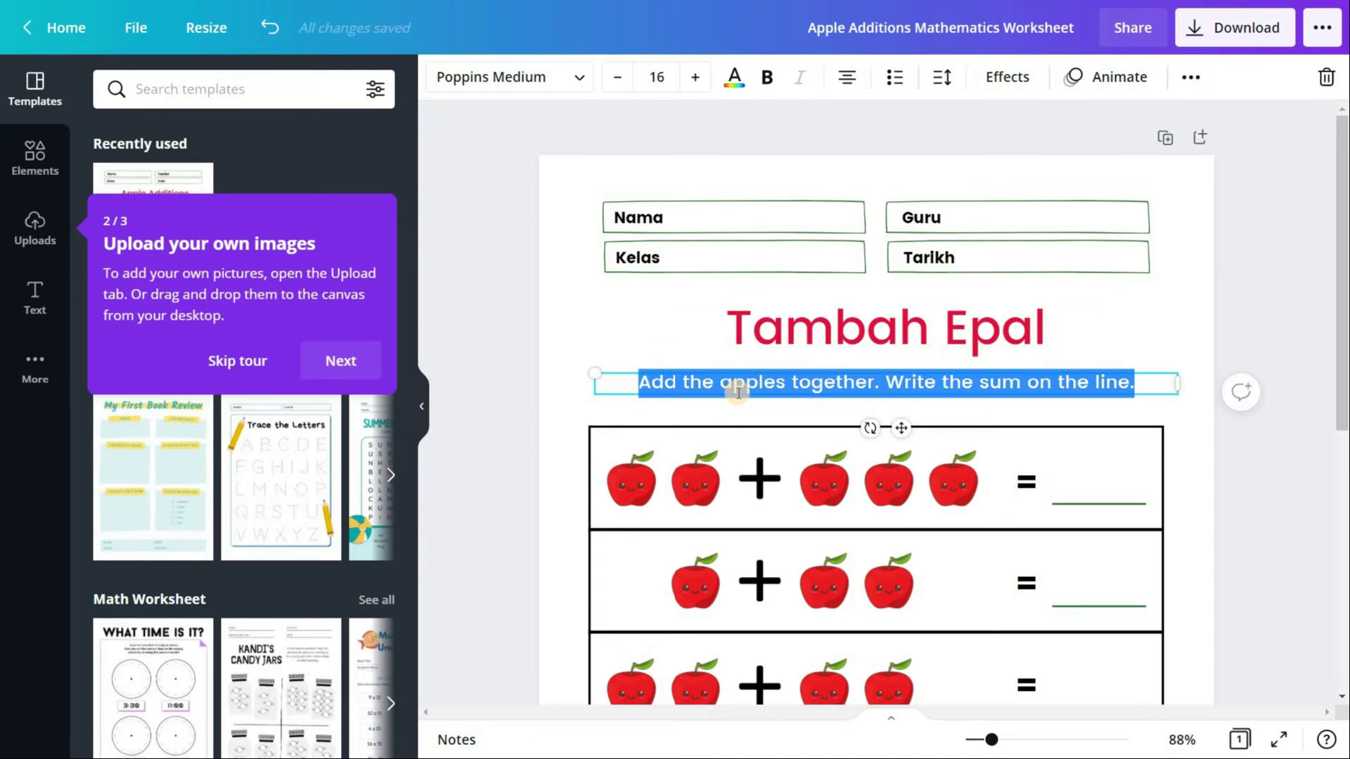
{"action": "type", "text": "Silatambah"}
{"action": "key", "text": "BackSpace"}
{"action": "key", "text": "BackSpace"}
{"action": "key", "text": "BackSpace"}
{"action": "key", "text": "BackSpace"}
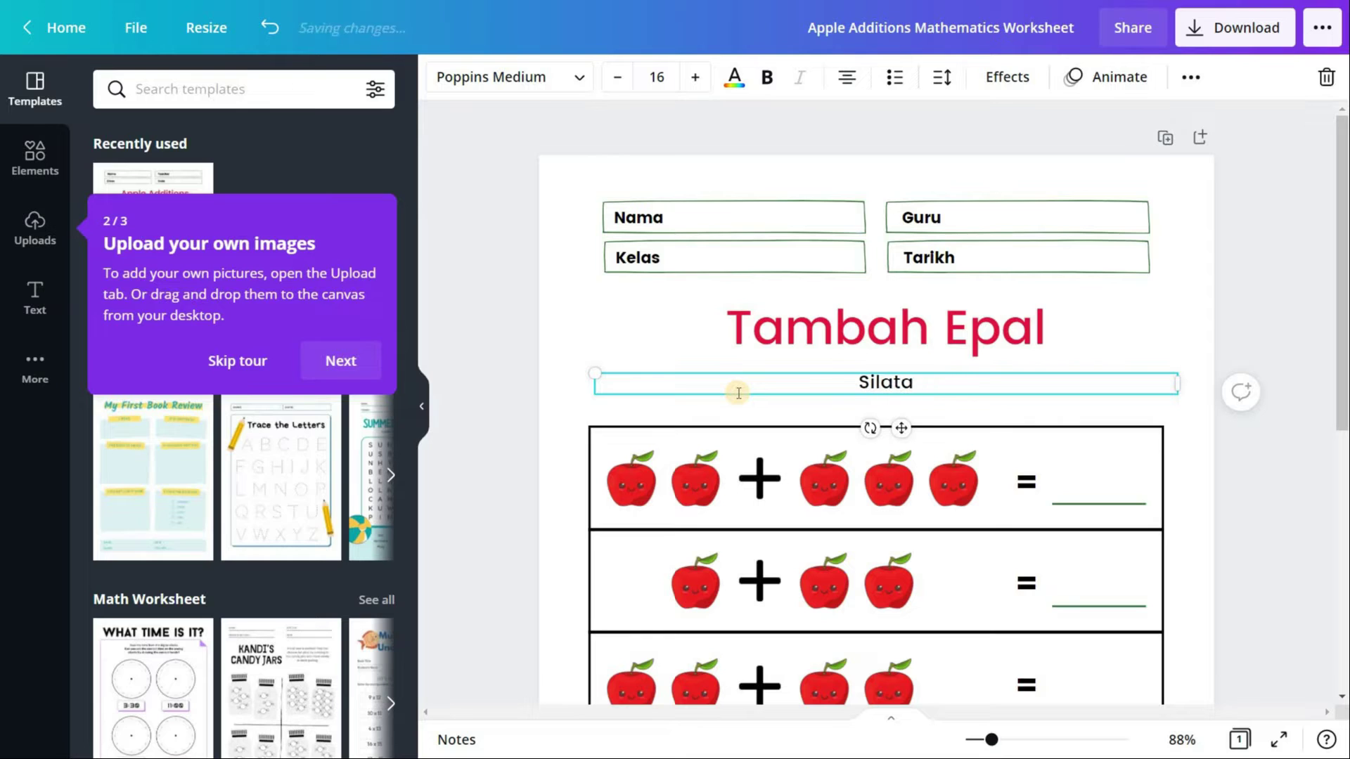
{"action": "type", "text": "tambah "}
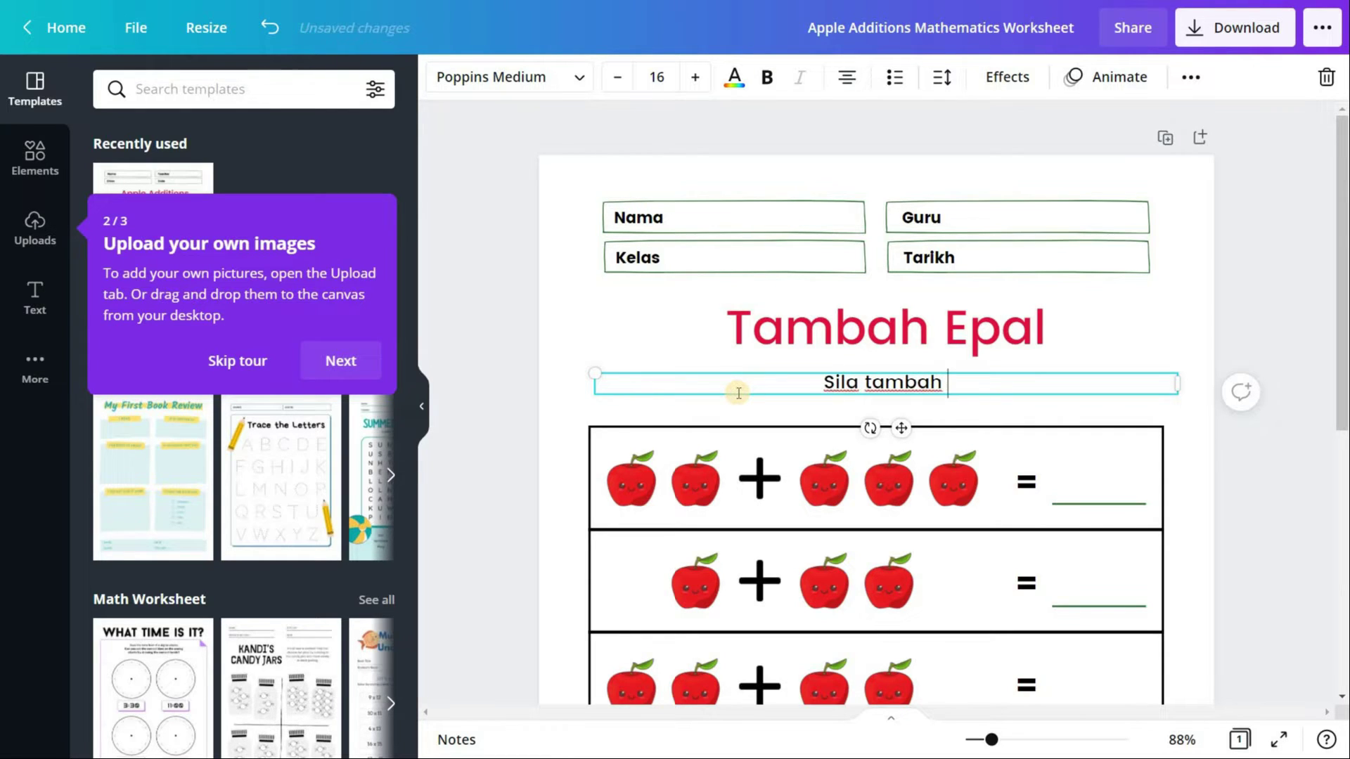
{"action": "type", "text": "epal-epa"}
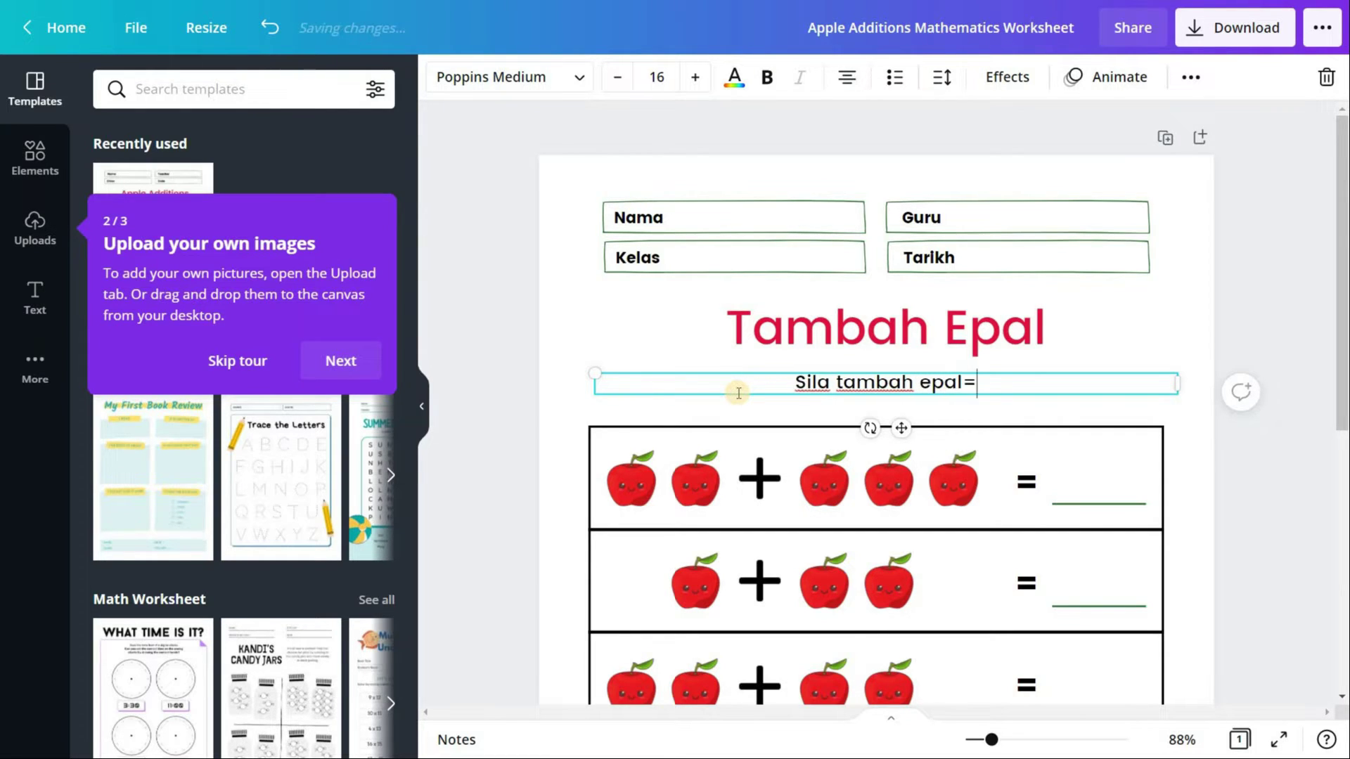
{"action": "type", "text": "l di bawah"}
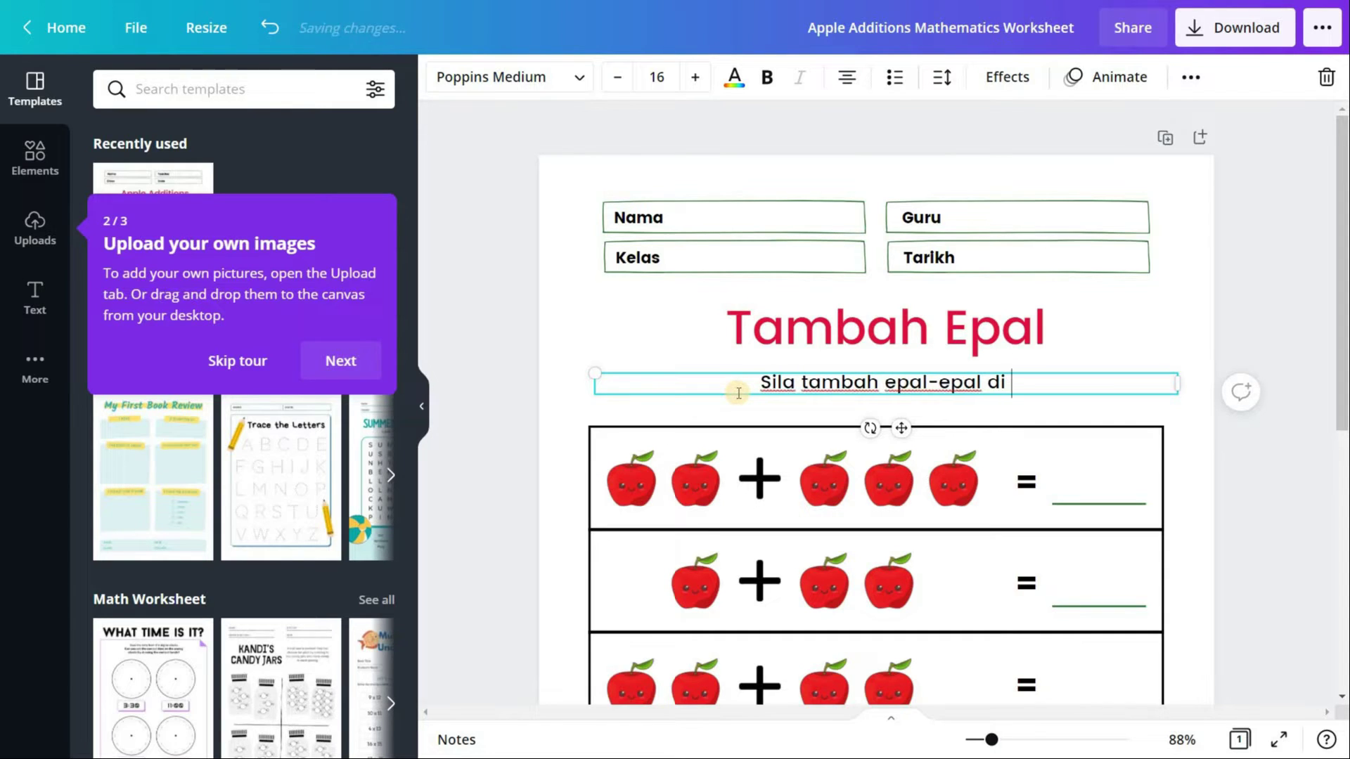
{"action": "left_click", "coordinate": [1124, 334]}
{"action": "scroll", "coordinate": [1069, 359], "scroll_direction": "down", "scroll_amount": 7}
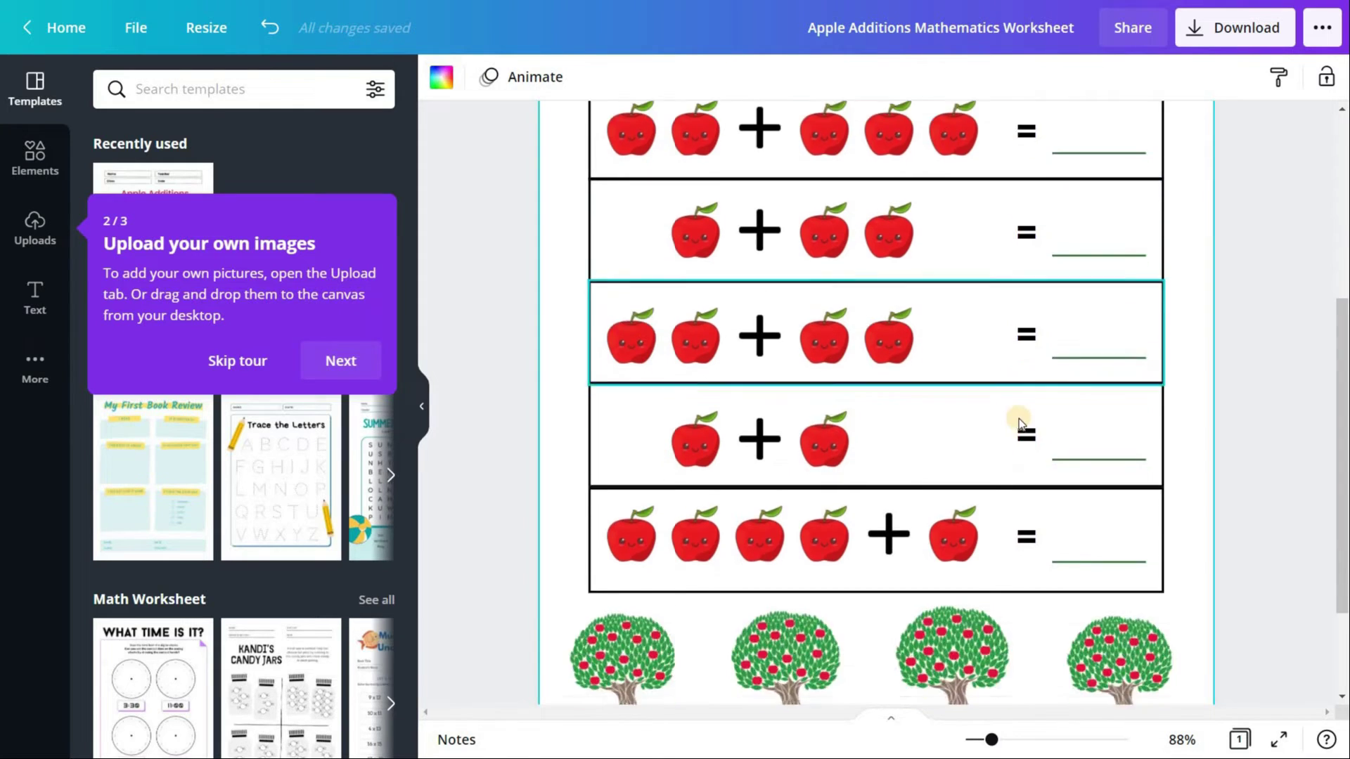
{"action": "scroll", "coordinate": [942, 395], "scroll_direction": "up", "scroll_amount": 7}
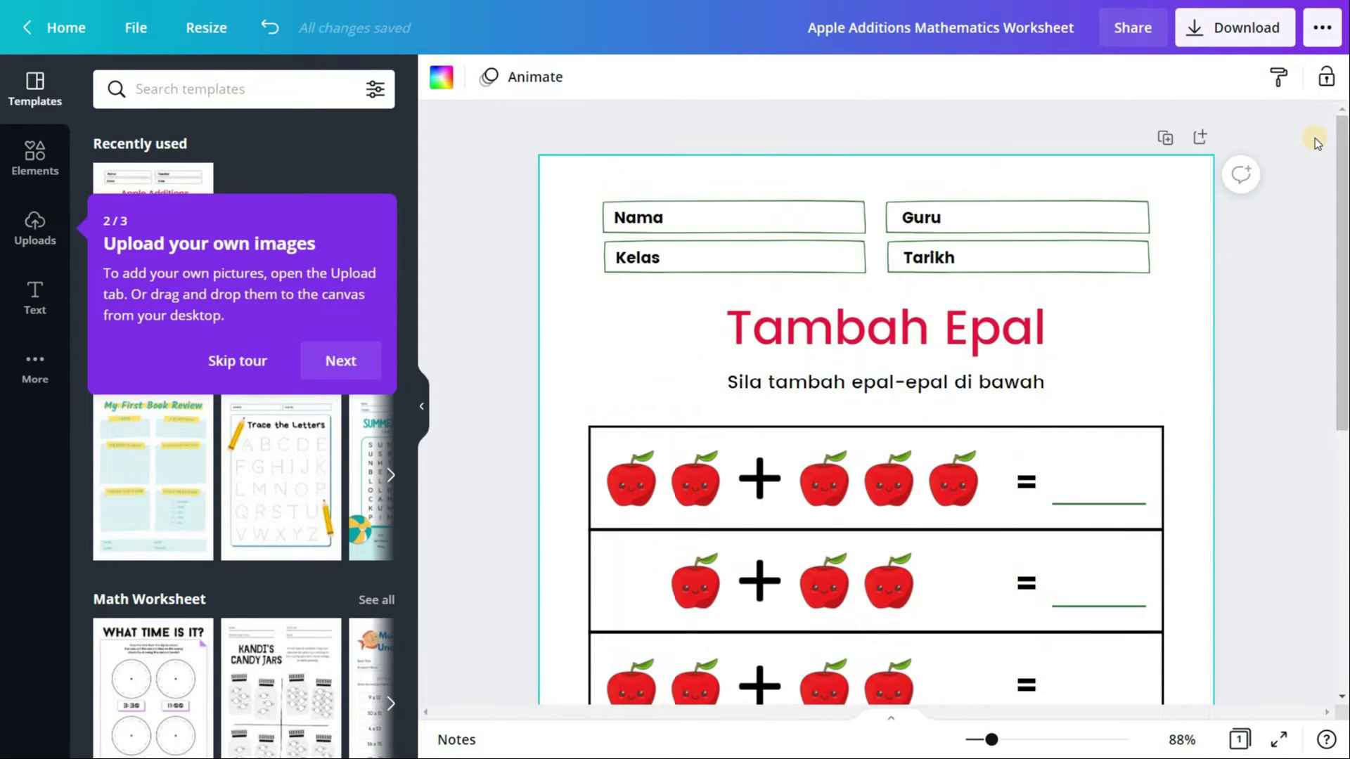
Download the worksheet in the PNG file type and dismiss the sharing dialog.
{"action": "left_click", "coordinate": [1218, 26]}
{"action": "left_click", "coordinate": [1221, 30]}
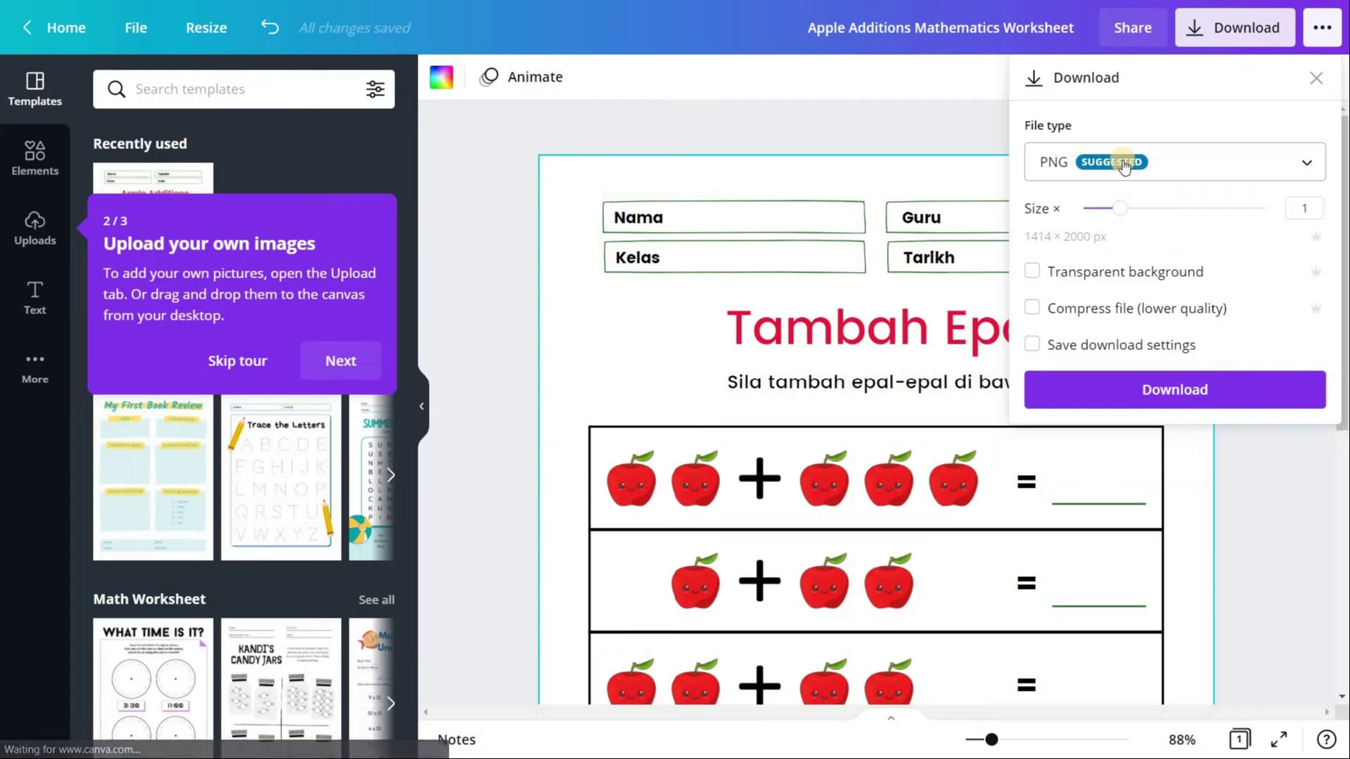
{"action": "left_click", "coordinate": [1219, 174]}
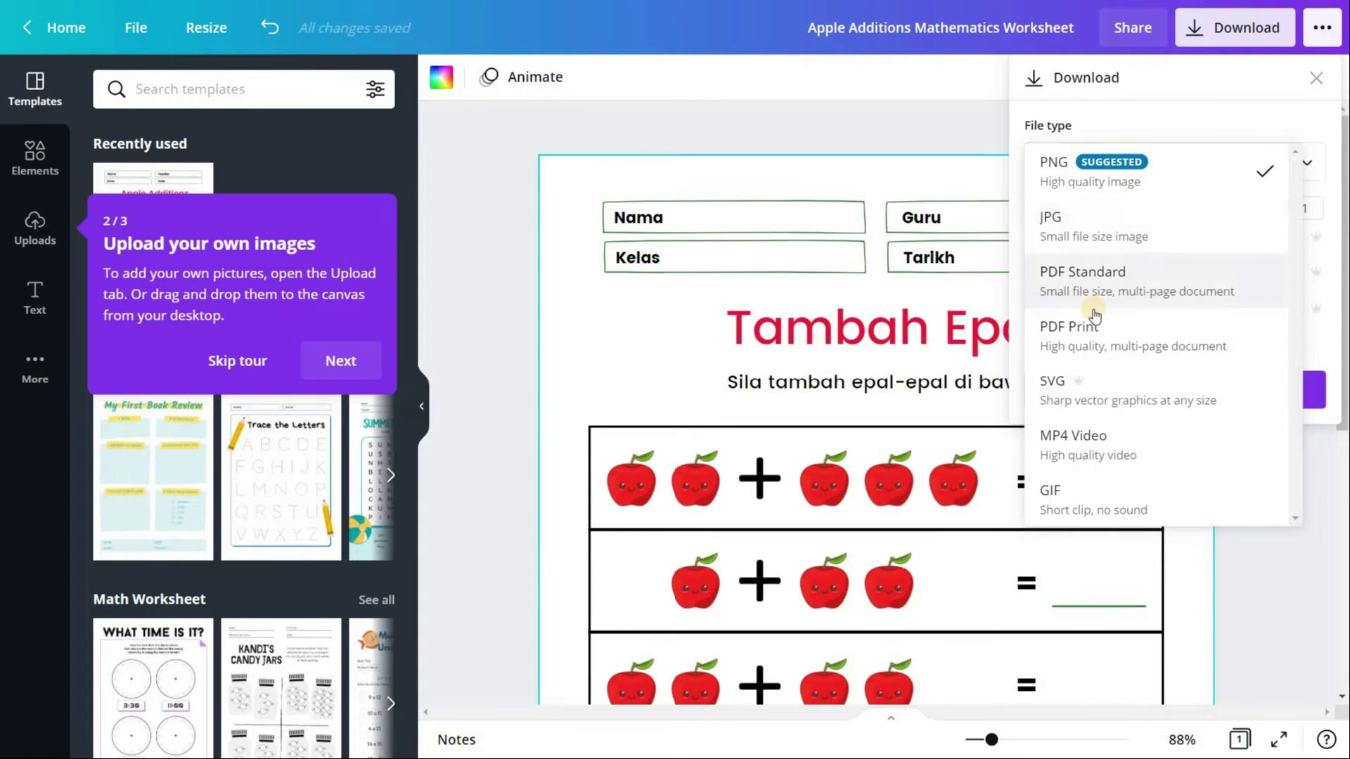
{"action": "left_click", "coordinate": [1157, 196]}
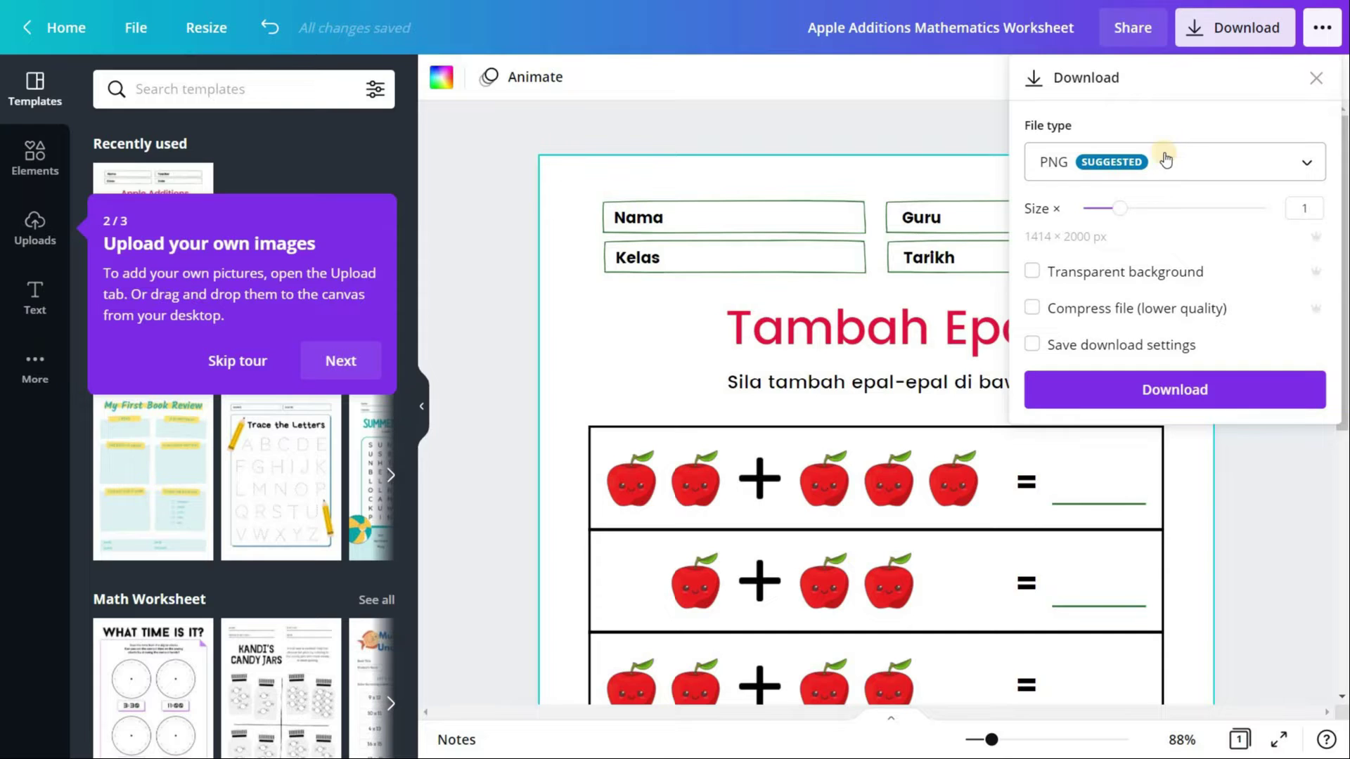
{"action": "left_click", "coordinate": [1149, 183]}
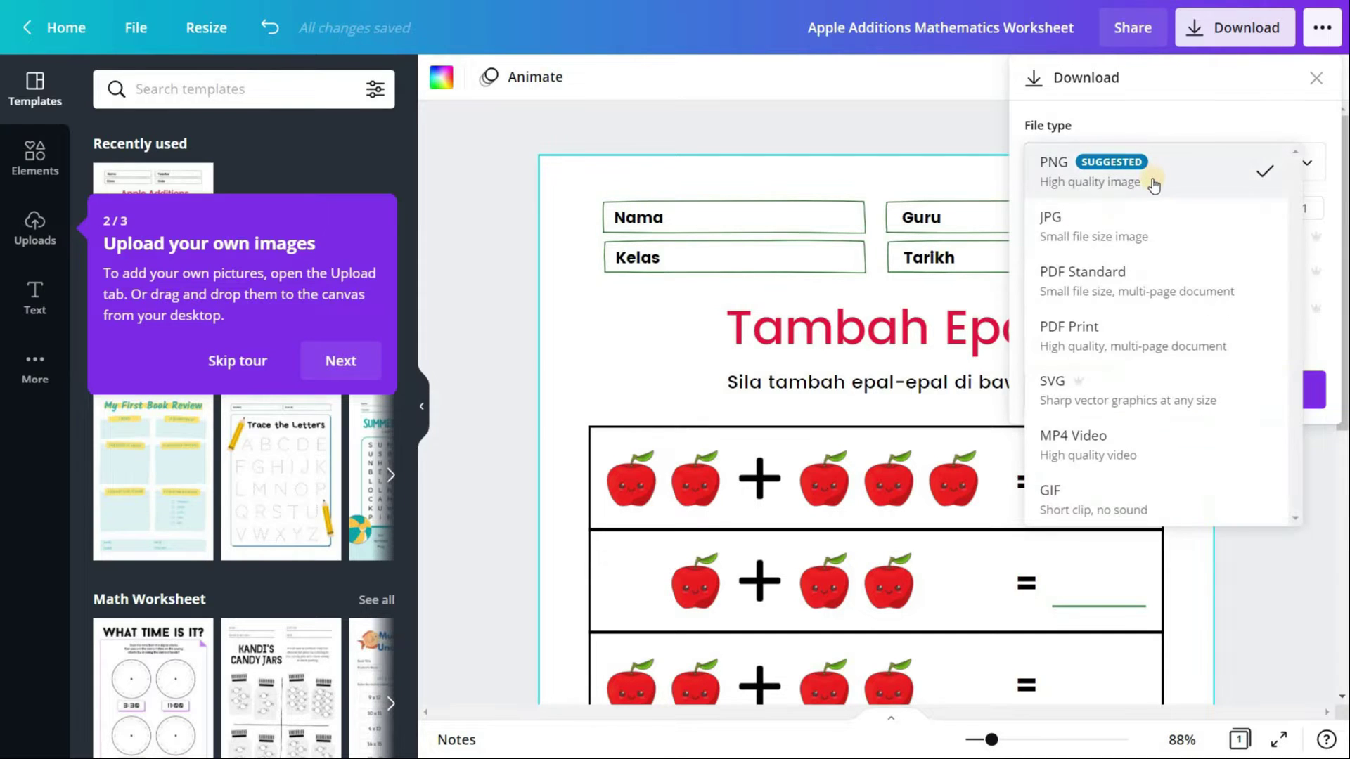
{"action": "left_click", "coordinate": [1158, 183]}
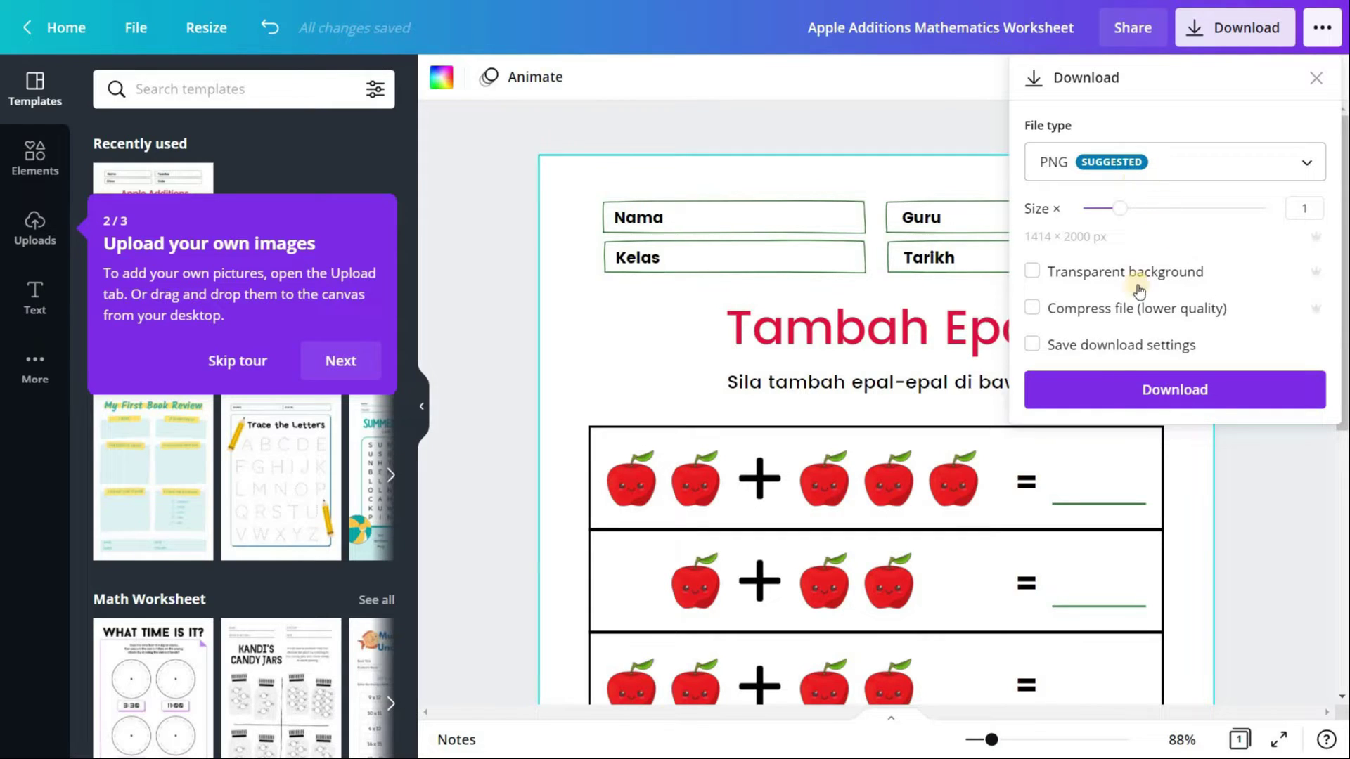
{"action": "left_click", "coordinate": [1169, 401]}
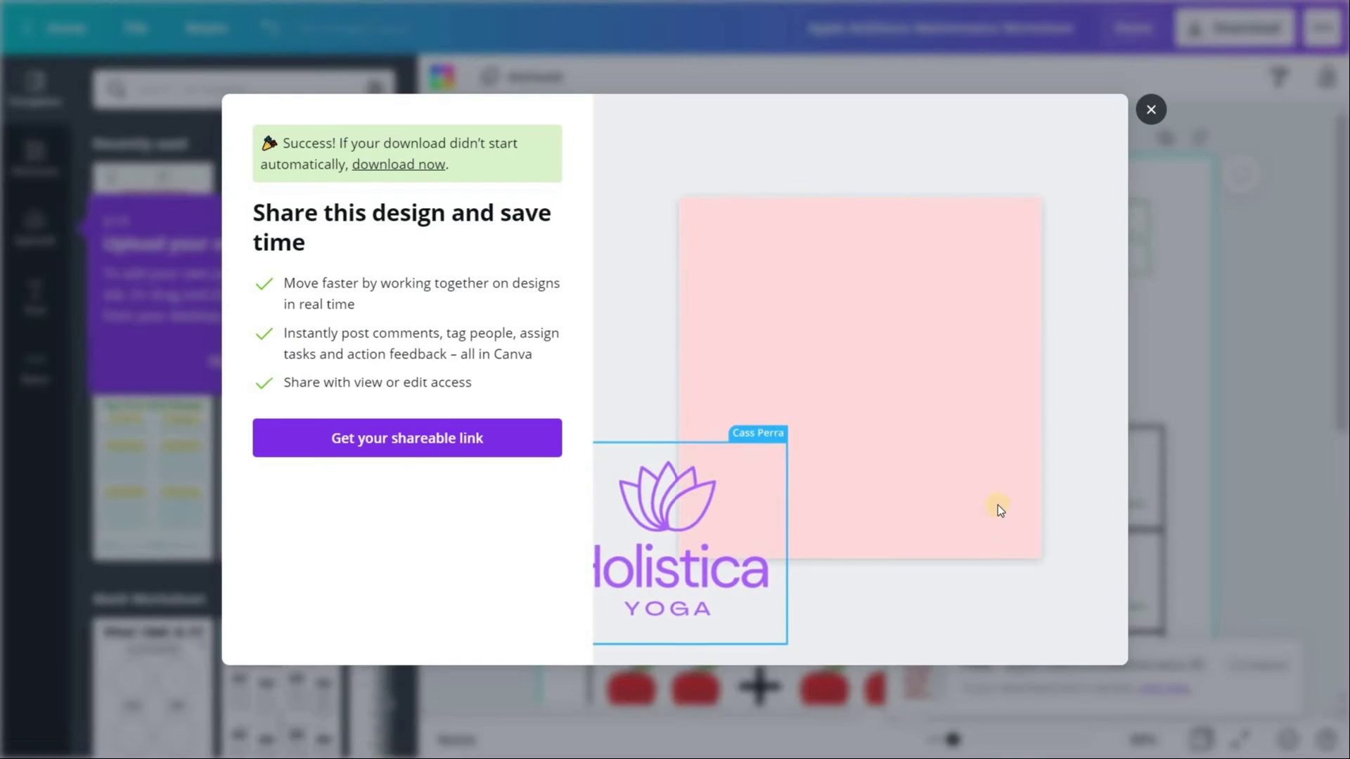
{"action": "left_click", "coordinate": [136, 717]}
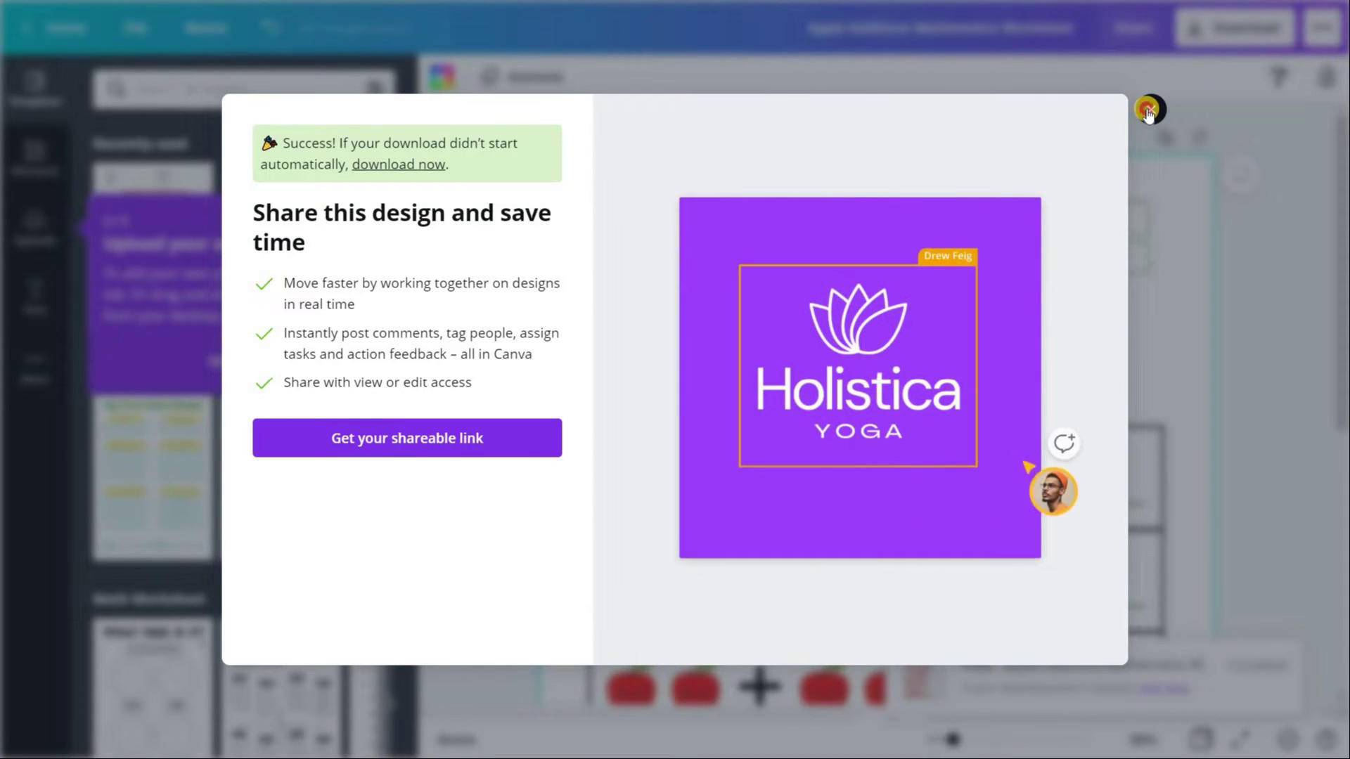
{"action": "key", "text": "Escape"}
Skip the editor tour and browse the suggested worksheet templates by subject and under All results.
{"action": "scroll", "coordinate": [939, 391], "scroll_direction": "down", "scroll_amount": 7}
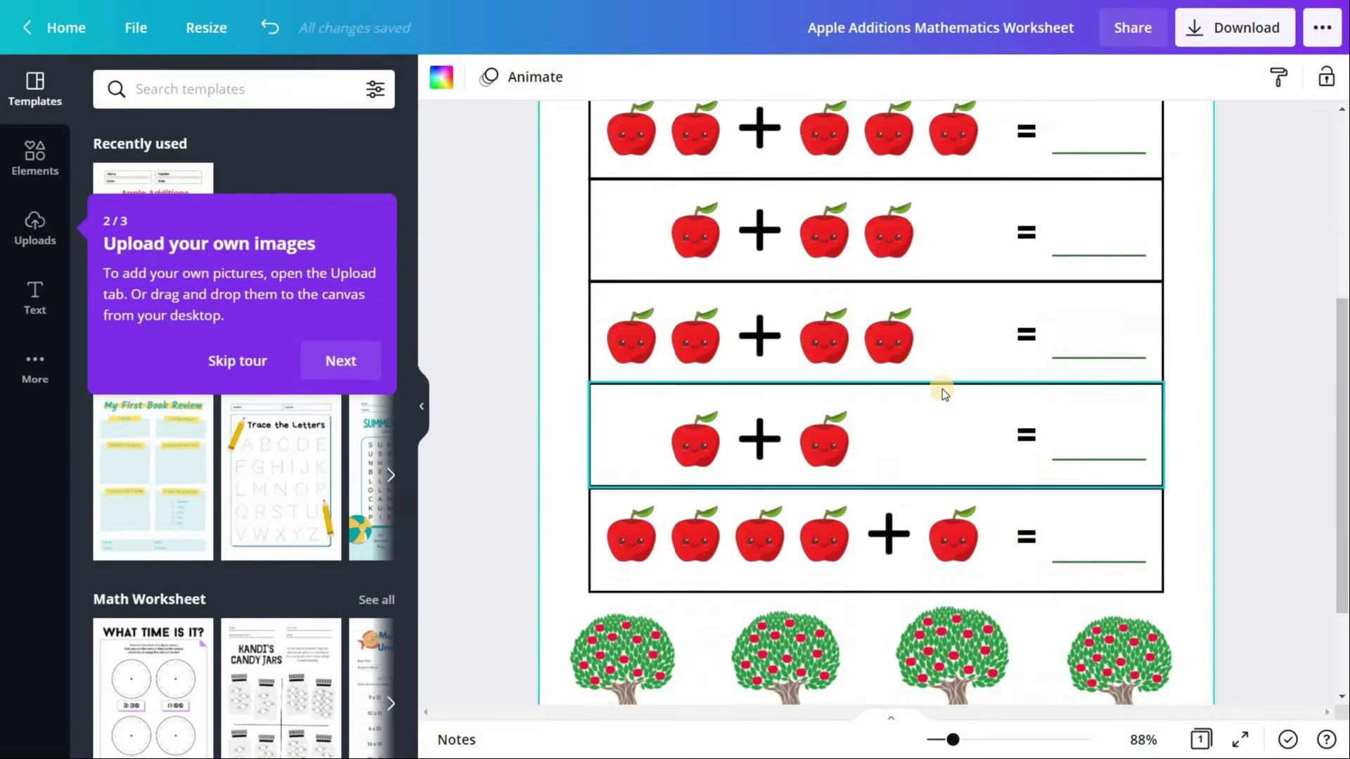
{"action": "scroll", "coordinate": [893, 351], "scroll_direction": "up", "scroll_amount": 4}
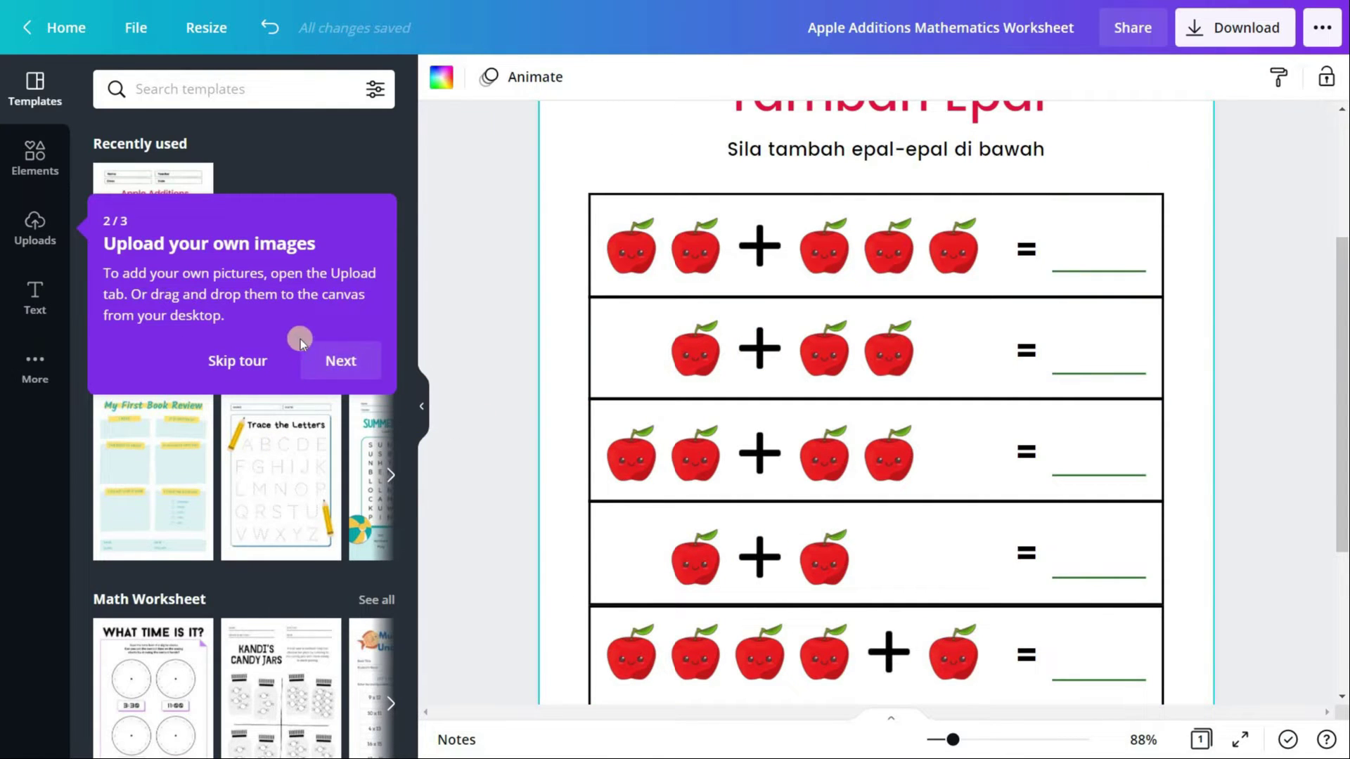
{"action": "left_click", "coordinate": [235, 358]}
{"action": "scroll", "coordinate": [225, 385], "scroll_direction": "down", "scroll_amount": 12}
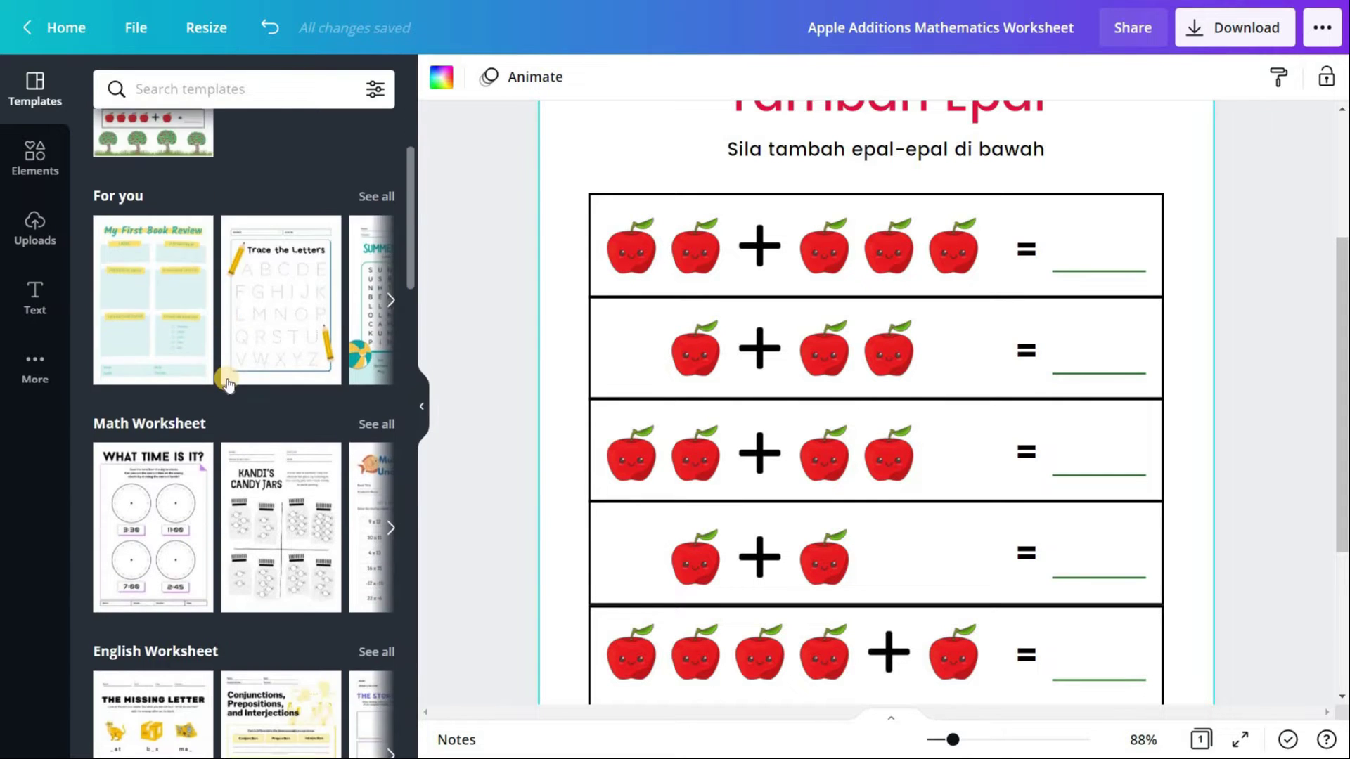
{"action": "scroll", "coordinate": [234, 382], "scroll_direction": "down", "scroll_amount": 8}
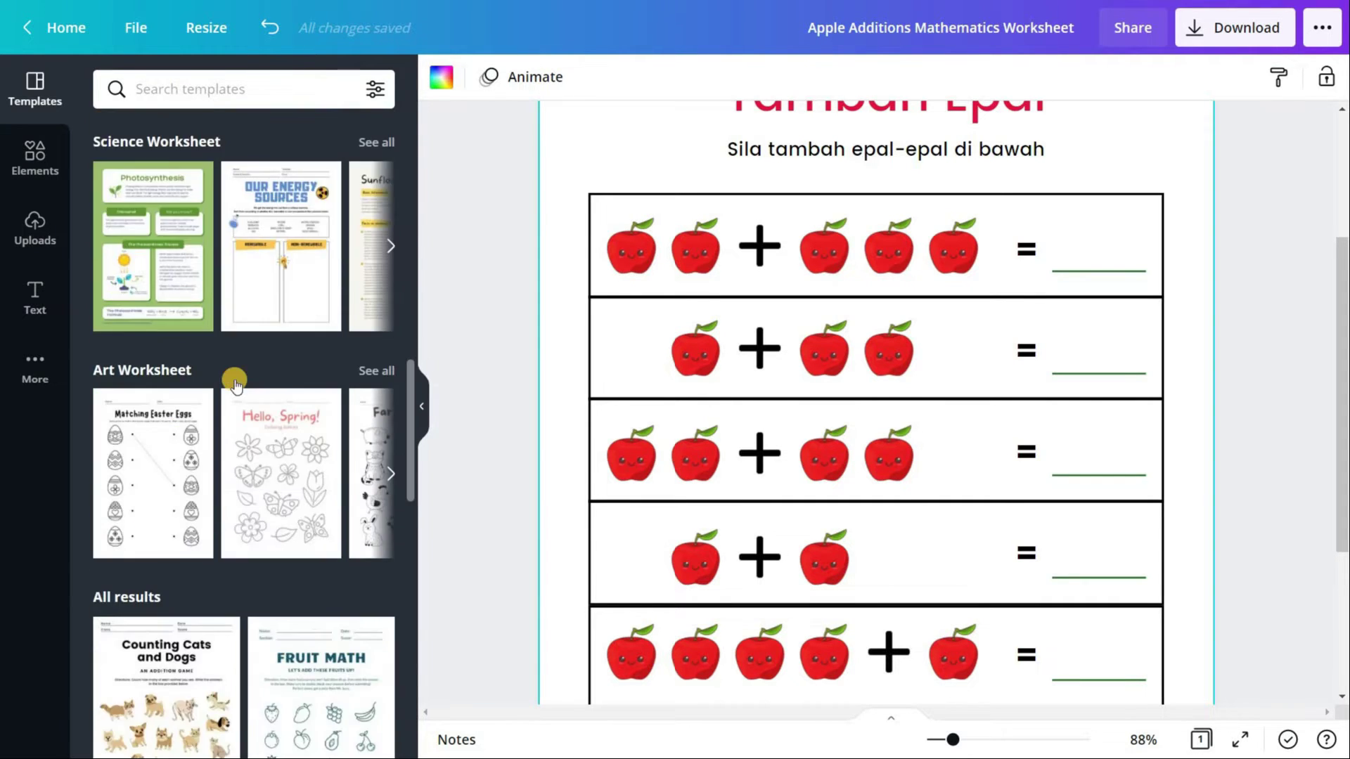
{"action": "scroll", "coordinate": [235, 380], "scroll_direction": "down", "scroll_amount": 3}
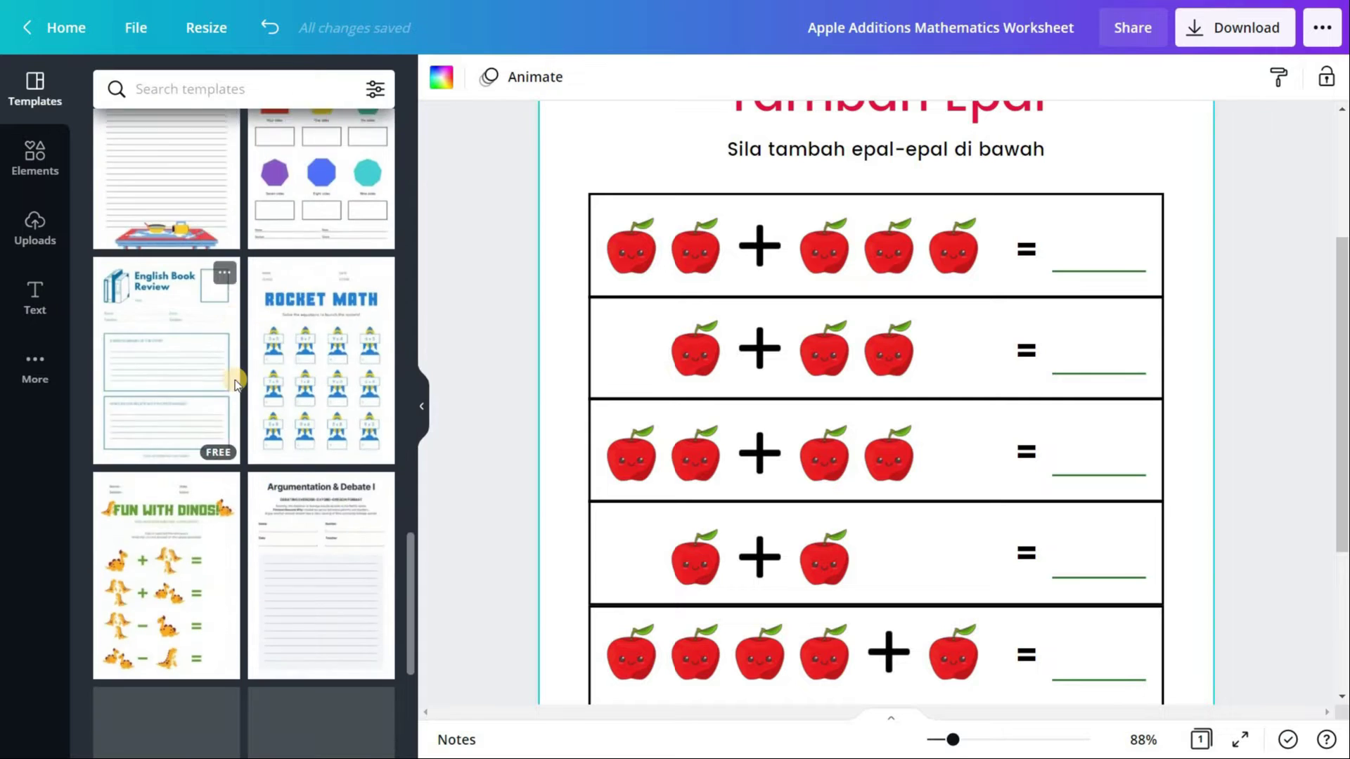
{"action": "scroll", "coordinate": [235, 380], "scroll_direction": "up", "scroll_amount": 20}
Search the templates for "mathematic fraction".
{"action": "mouse_move", "coordinate": [178, 318]}
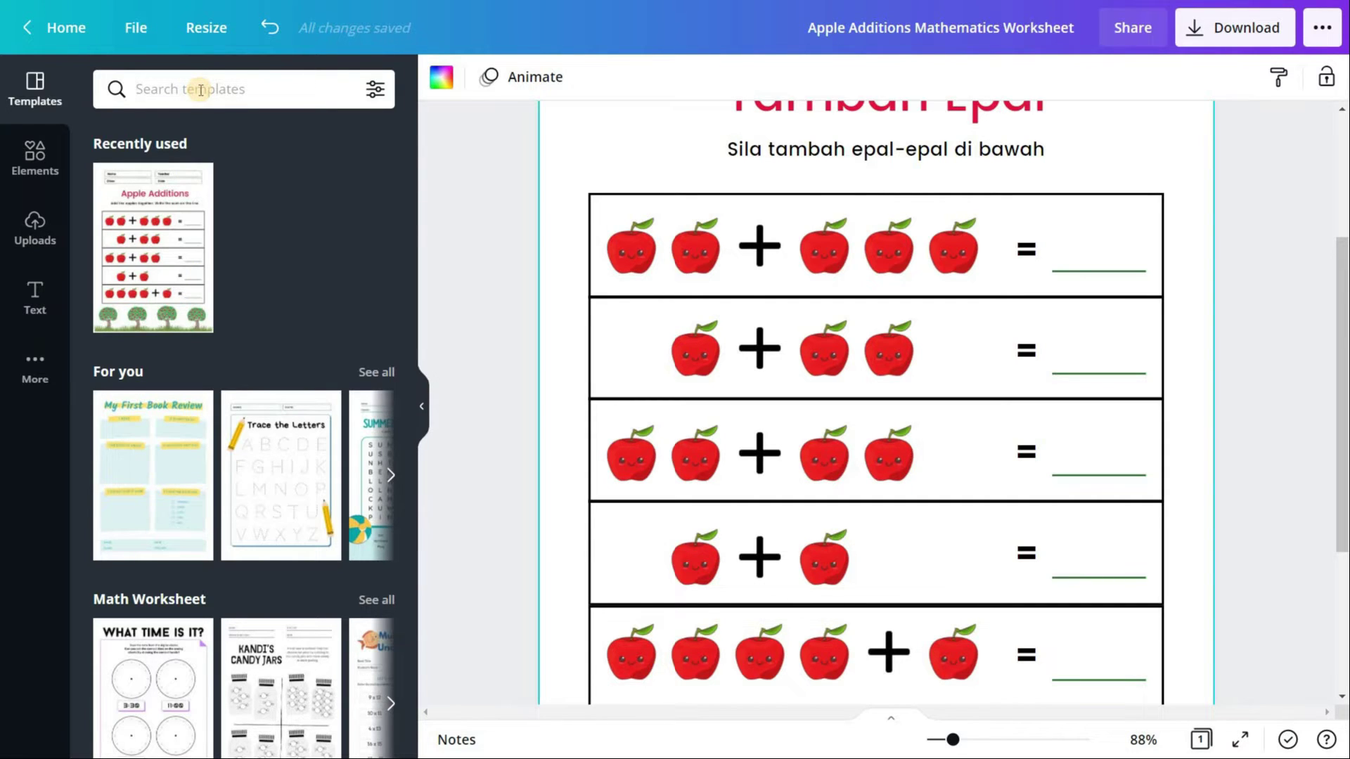
{"action": "type", "text": "m"}
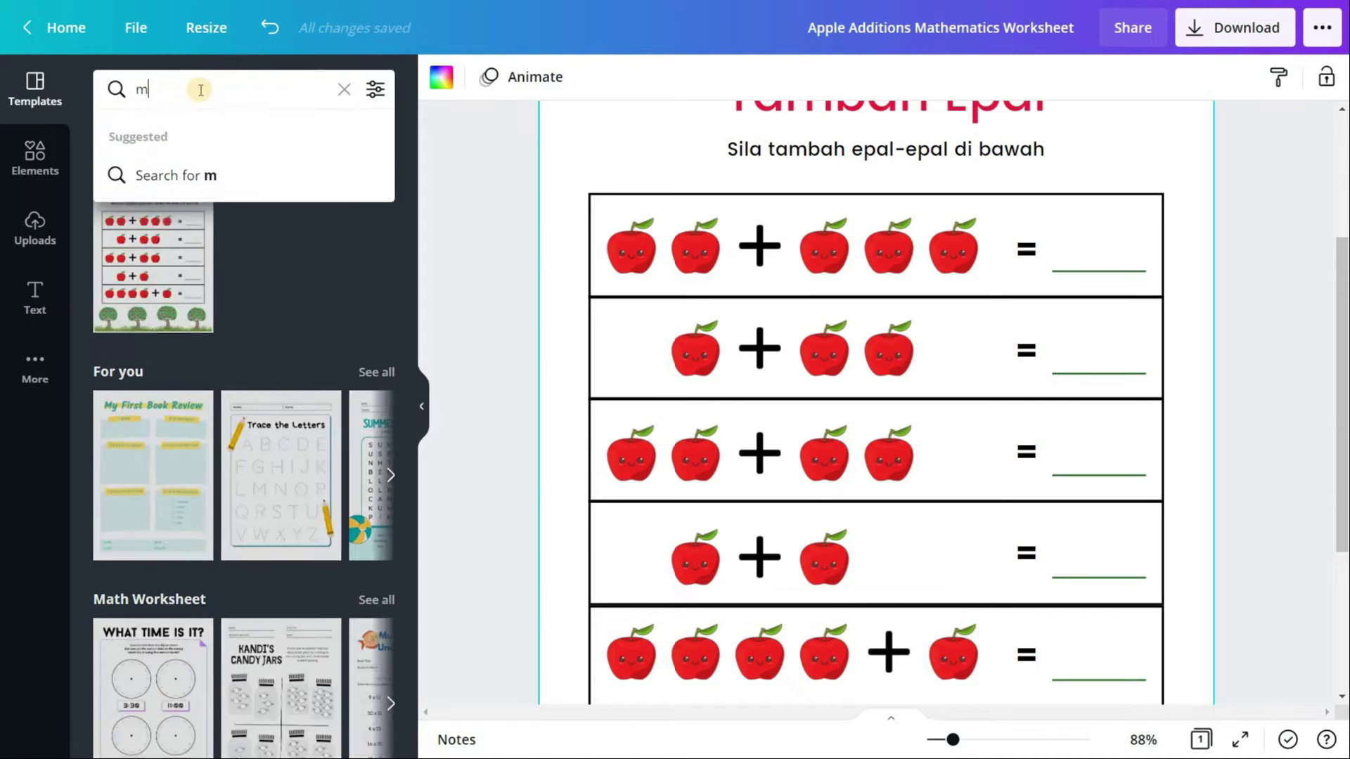
{"action": "type", "text": "athematic"}
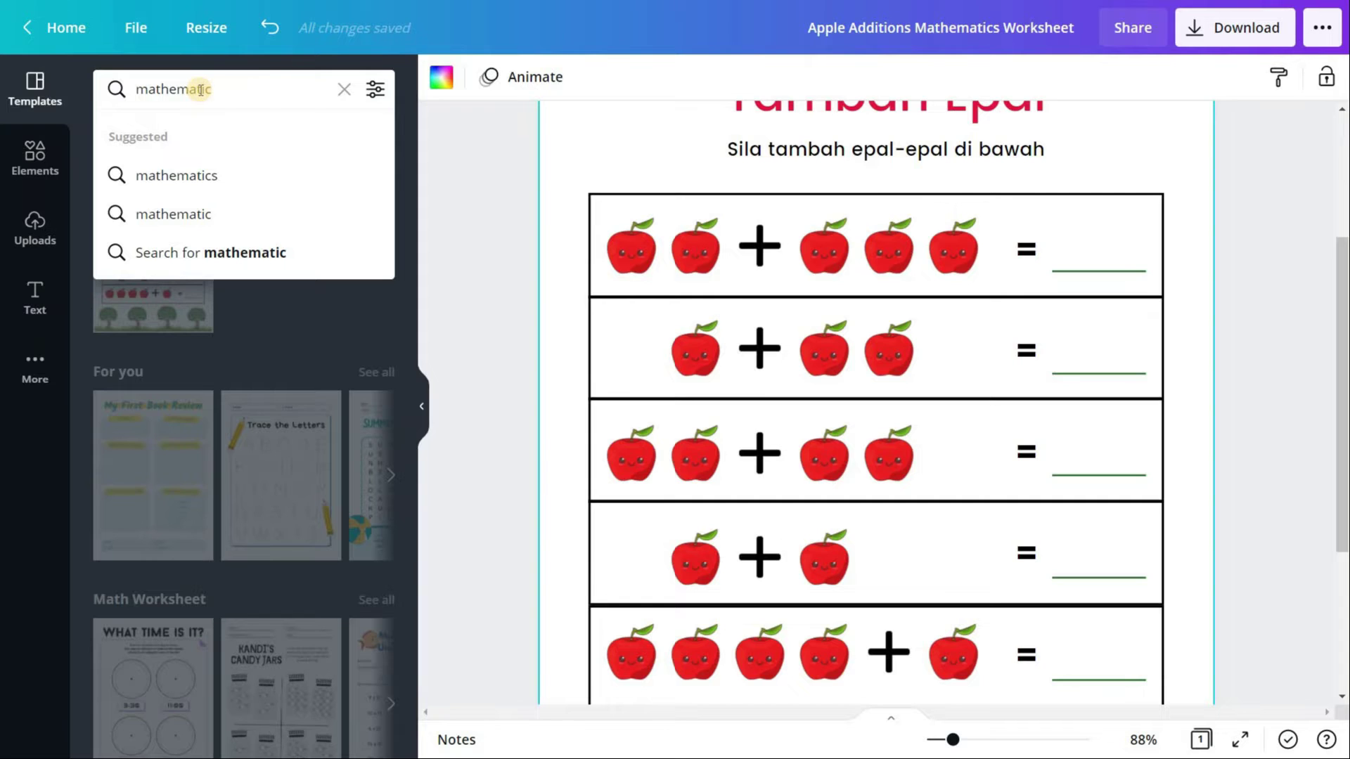
{"action": "type", "text": "ction"}
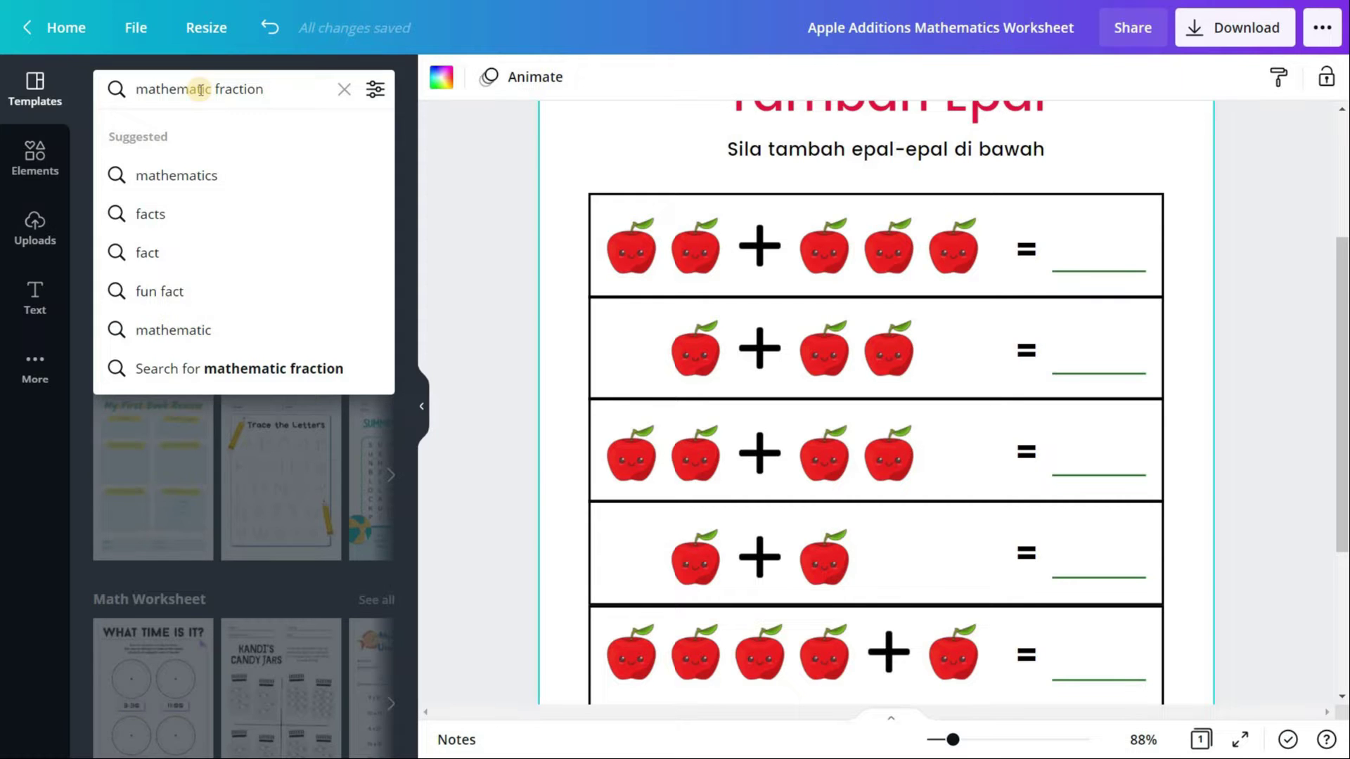
{"action": "key", "text": "Return"}
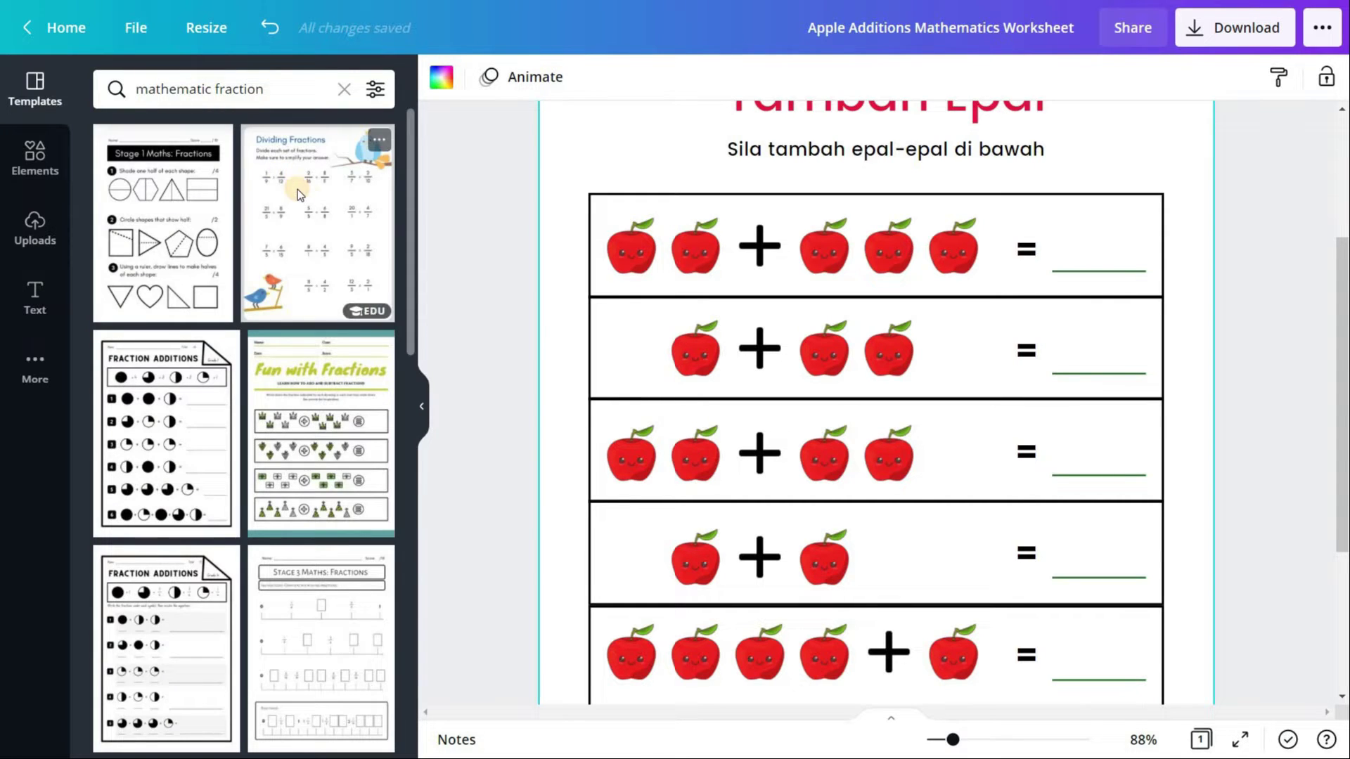
Add the "Fun with Fractions" worksheet template to the design as a new page.
{"action": "left_click", "coordinate": [298, 188]}
{"action": "left_click", "coordinate": [890, 297]}
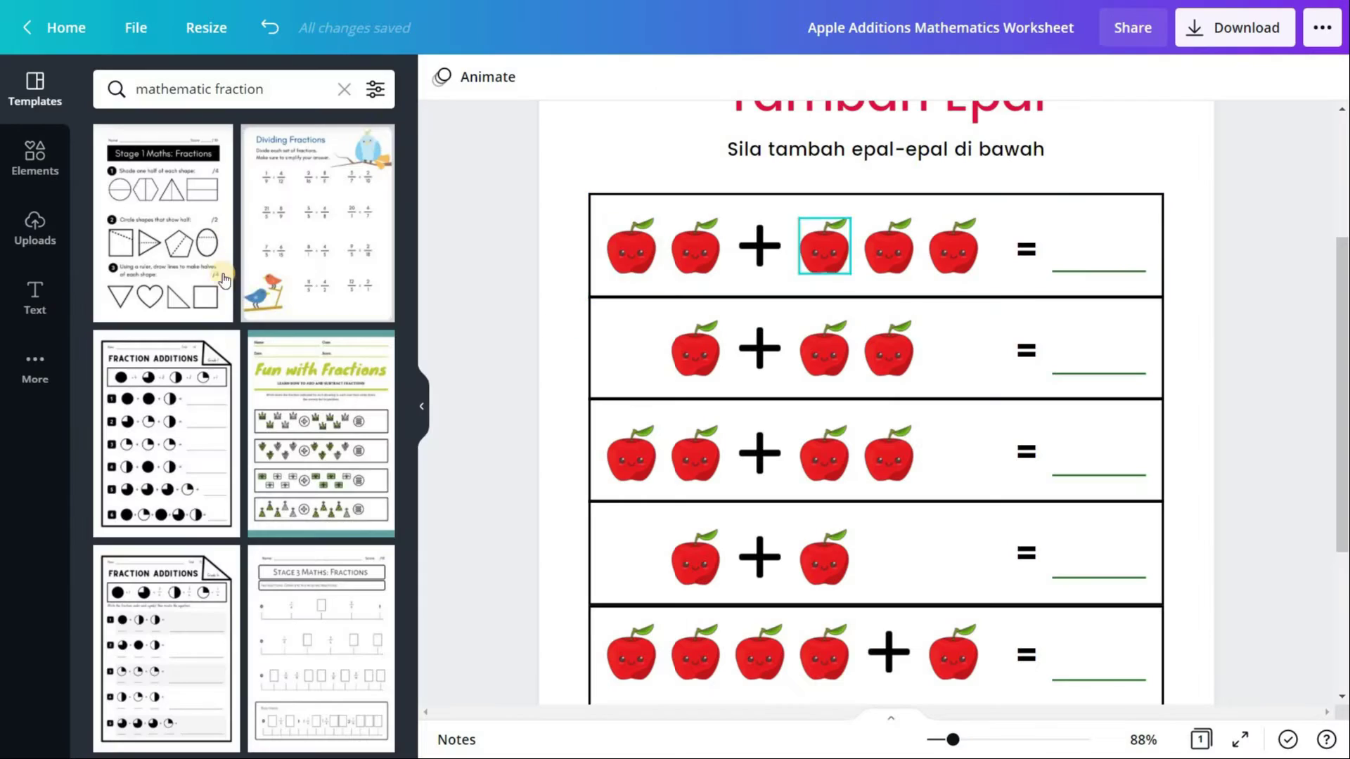
{"action": "scroll", "coordinate": [125, 330], "scroll_direction": "down", "scroll_amount": 3}
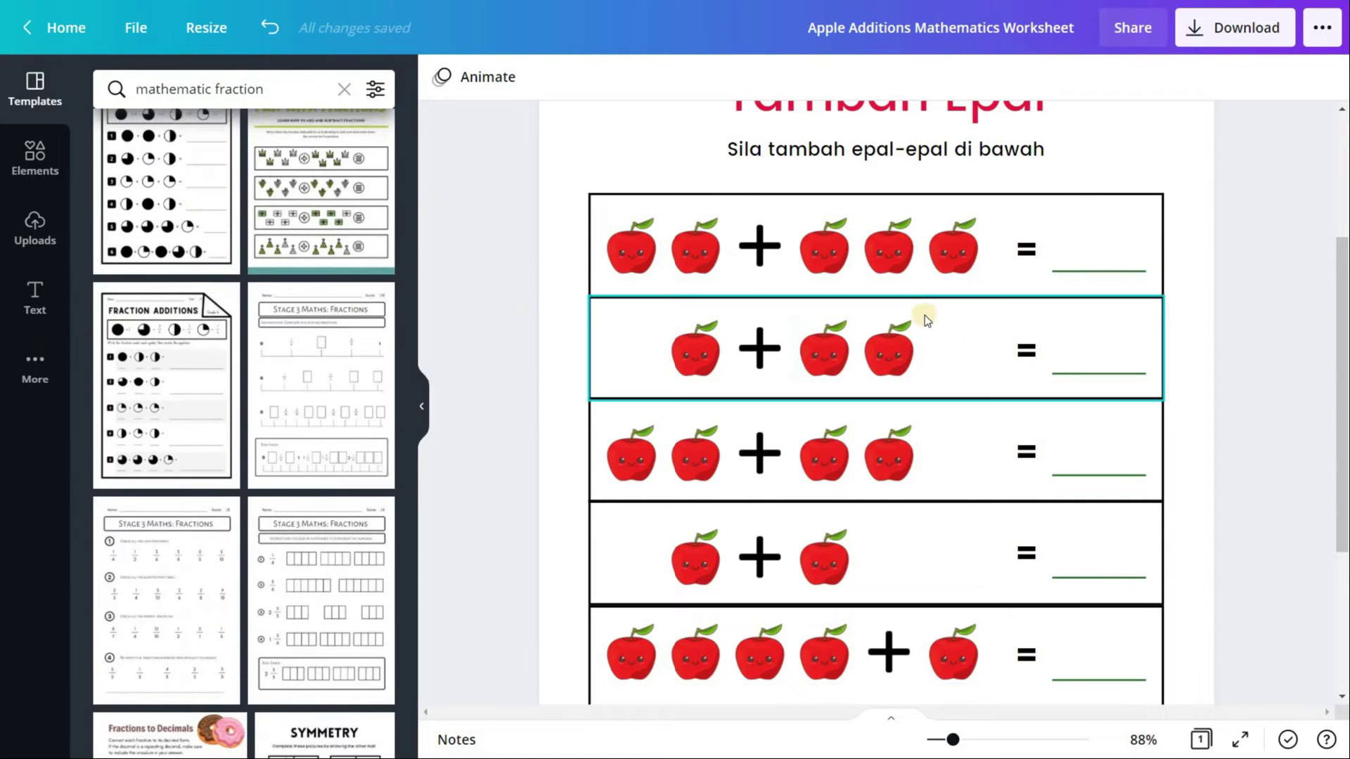
{"action": "scroll", "coordinate": [1052, 303], "scroll_direction": "up", "scroll_amount": 3}
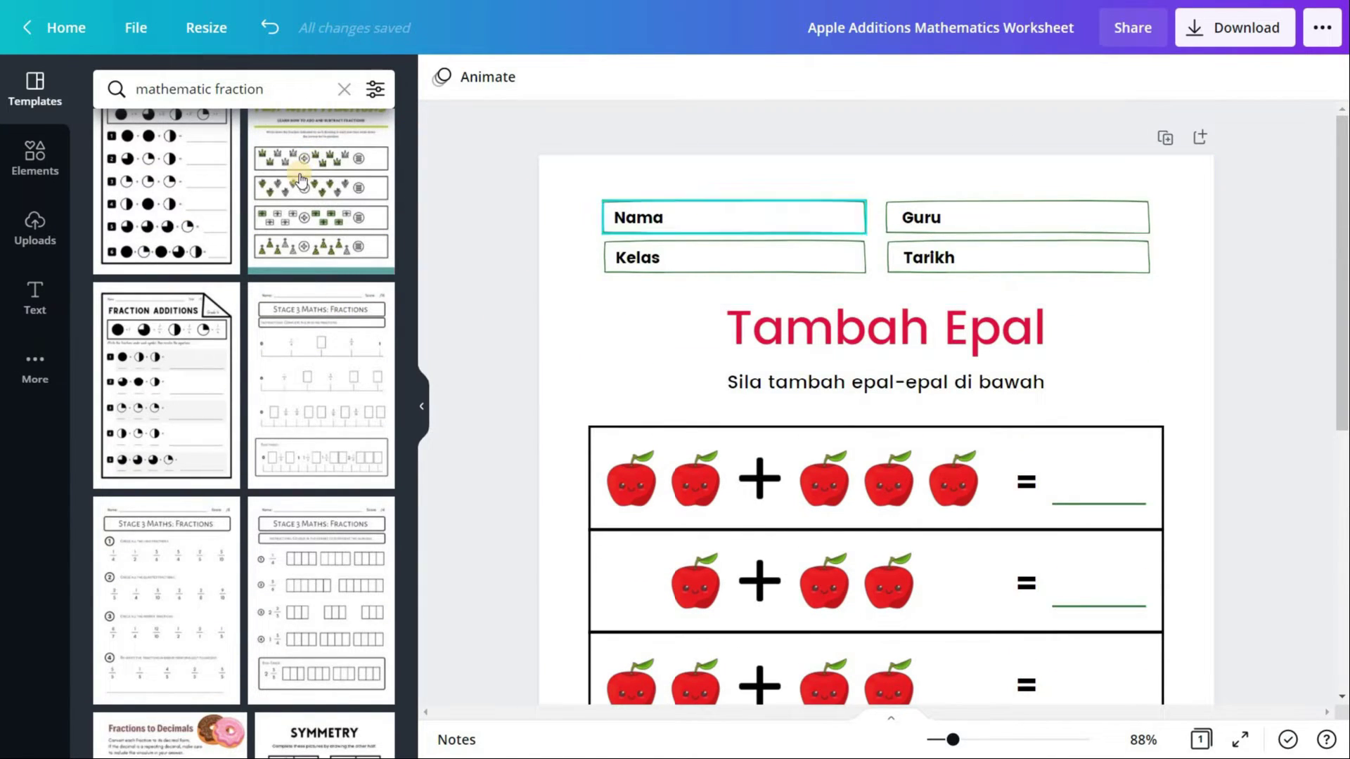
{"action": "left_click", "coordinate": [299, 174]}
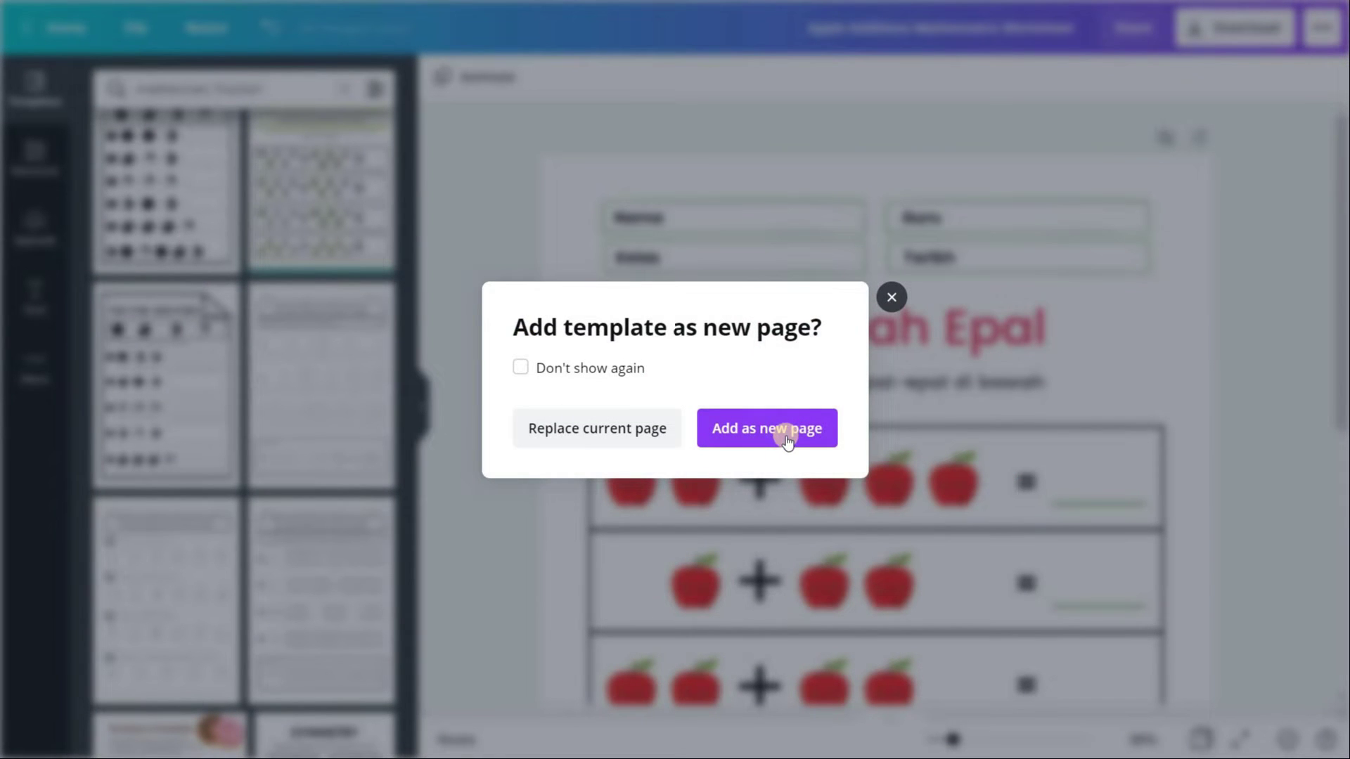
{"action": "left_click", "coordinate": [786, 439]}
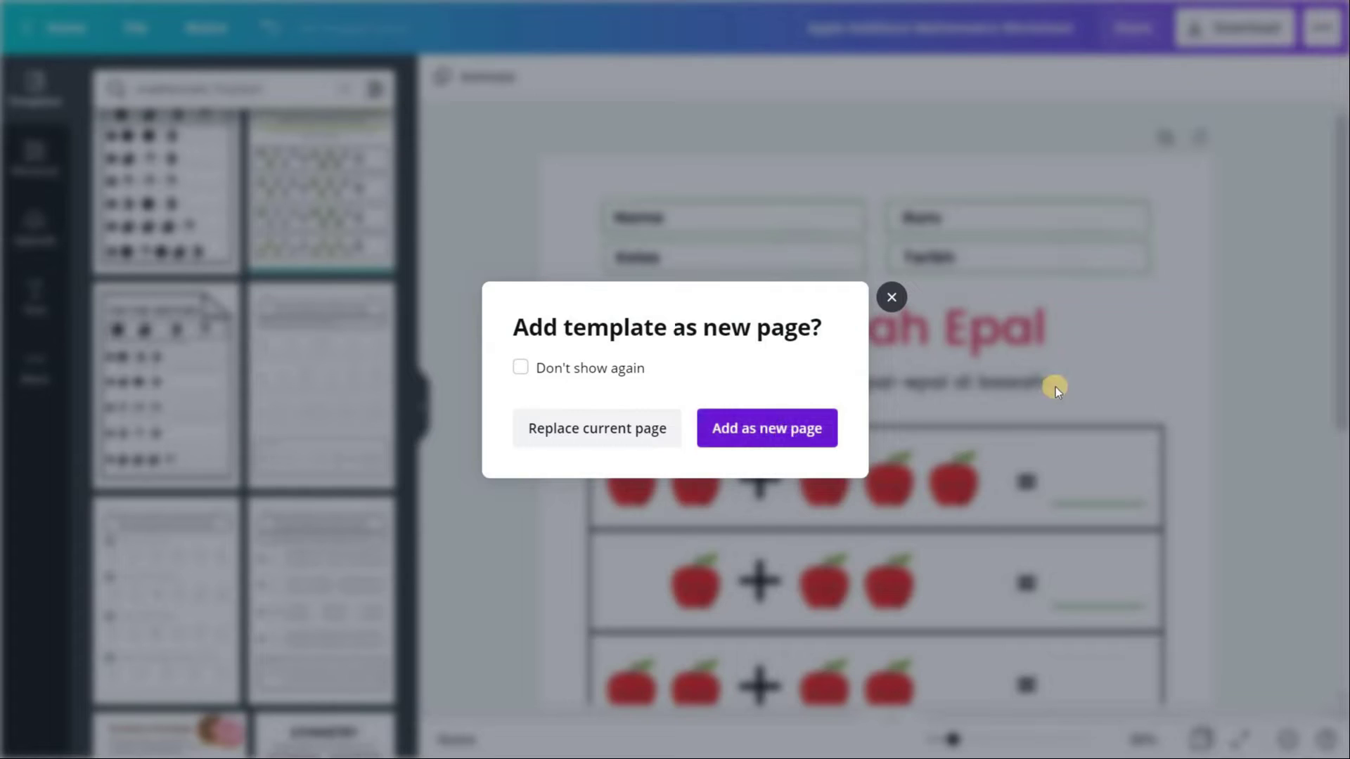
{"action": "scroll", "coordinate": [1015, 300], "scroll_direction": "up", "scroll_amount": 3}
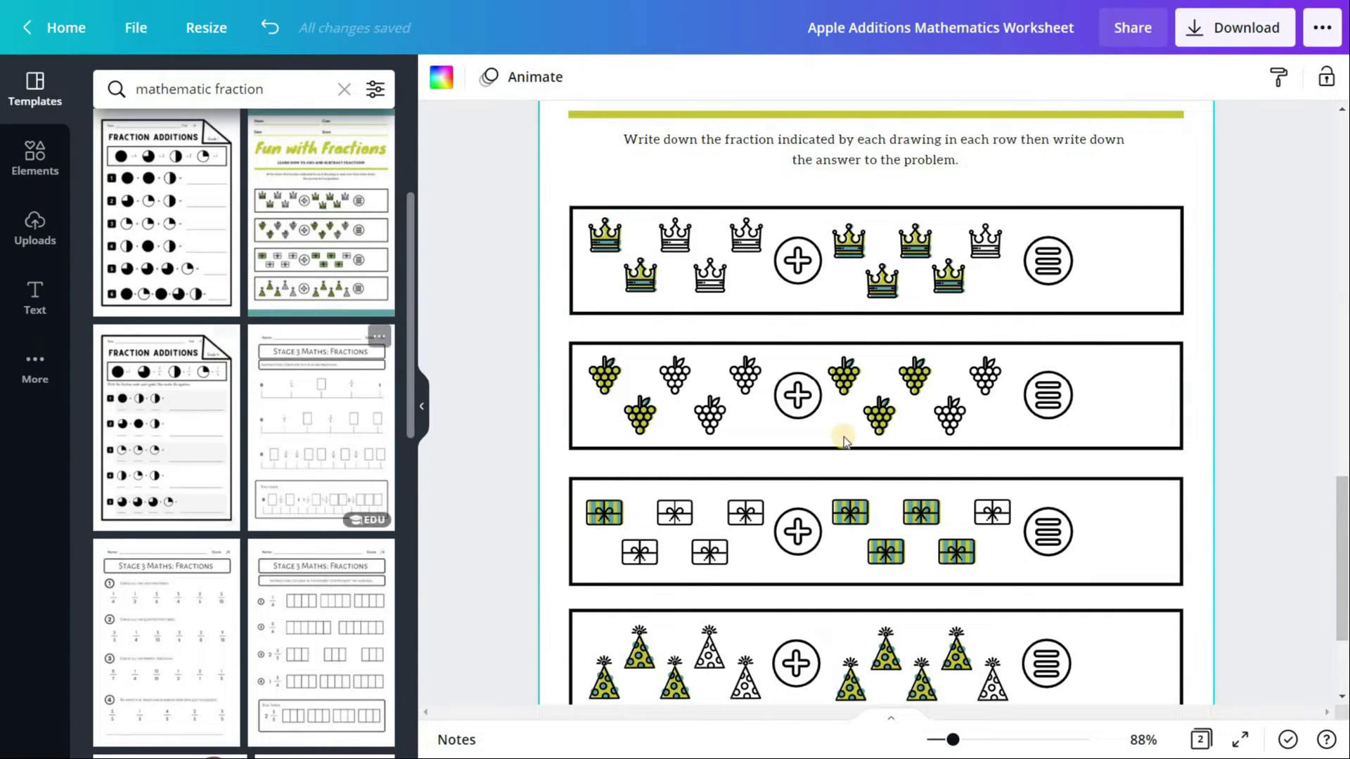
Replace the fraction page with the "Stage 3 Maths: Fractions" number-line template and check its fraction text and layout.
{"action": "scroll", "coordinate": [364, 265], "scroll_direction": "down", "scroll_amount": 5}
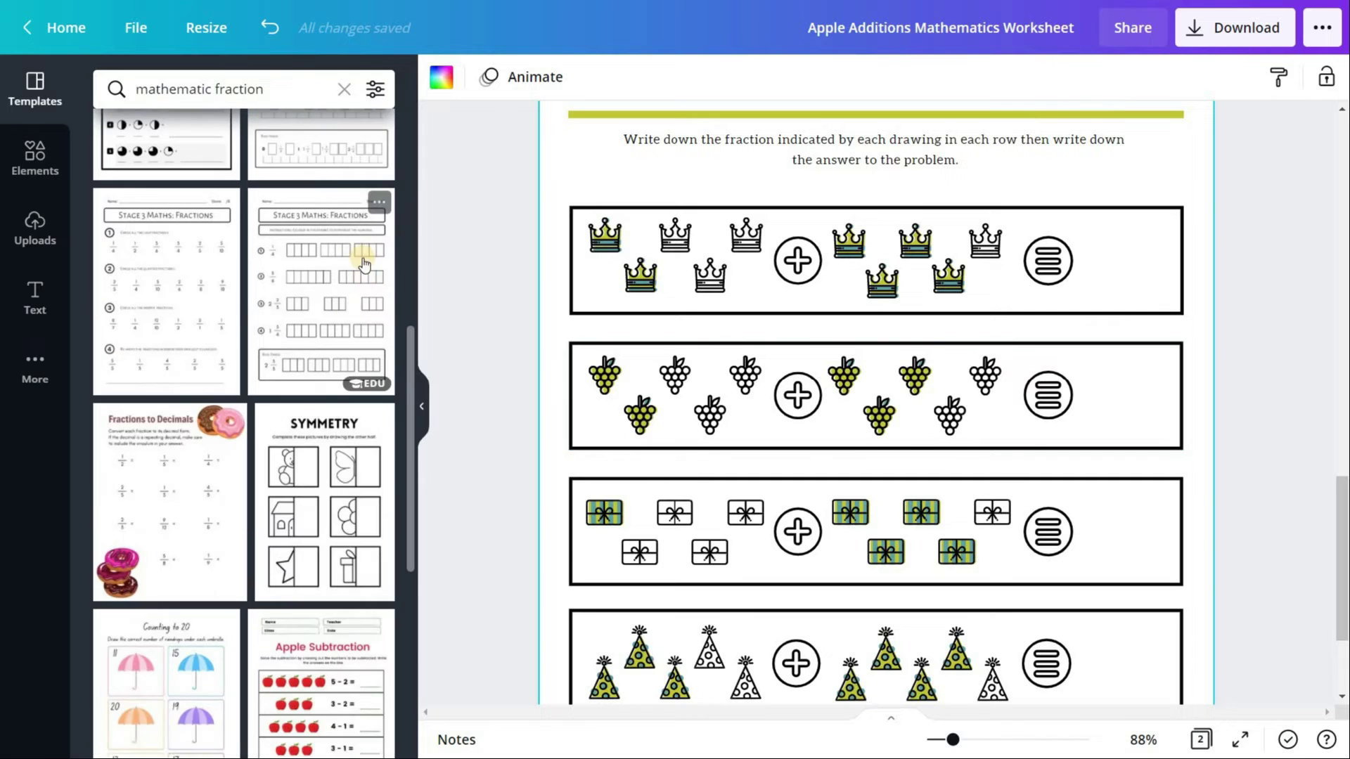
{"action": "scroll", "coordinate": [301, 282], "scroll_direction": "up", "scroll_amount": 3}
{"action": "left_click", "coordinate": [302, 281]}
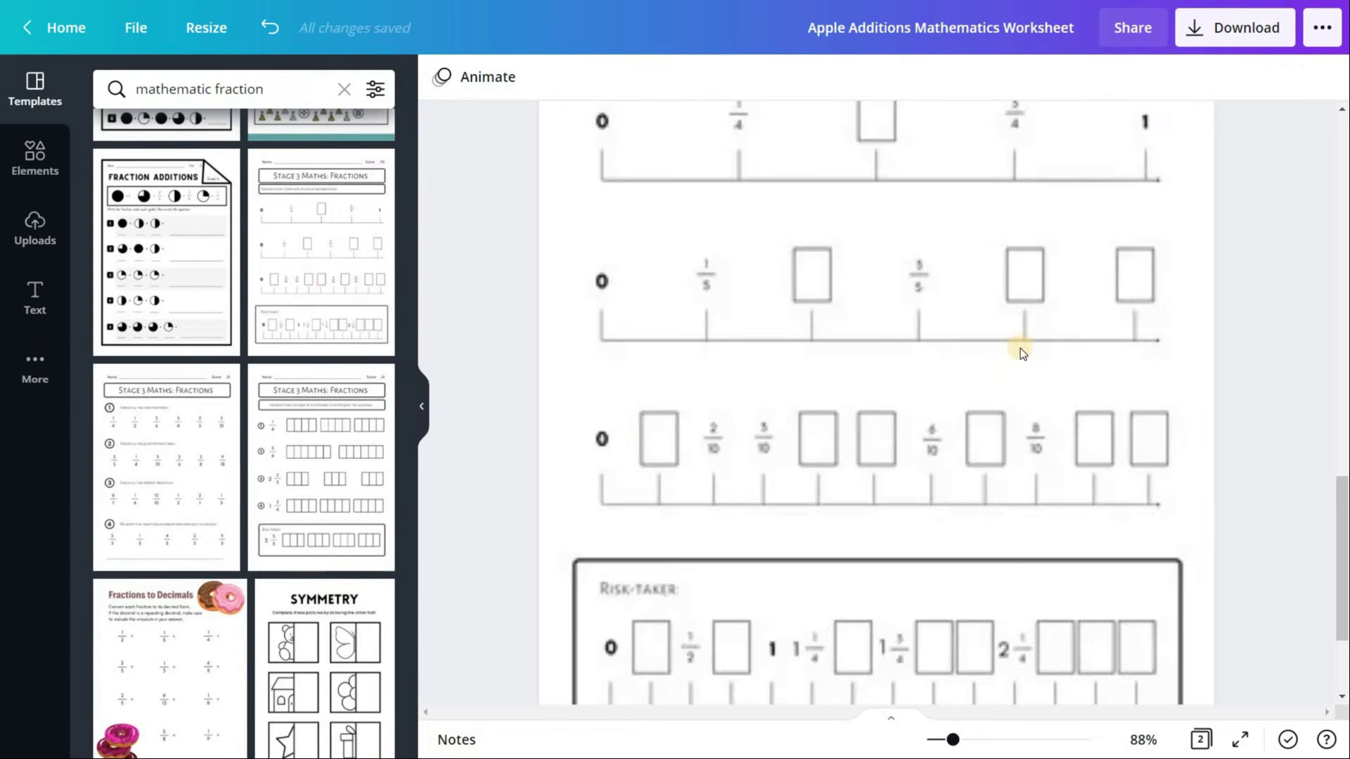
{"action": "left_click", "coordinate": [888, 322]}
{"action": "scroll", "coordinate": [773, 344], "scroll_direction": "up", "scroll_amount": 3}
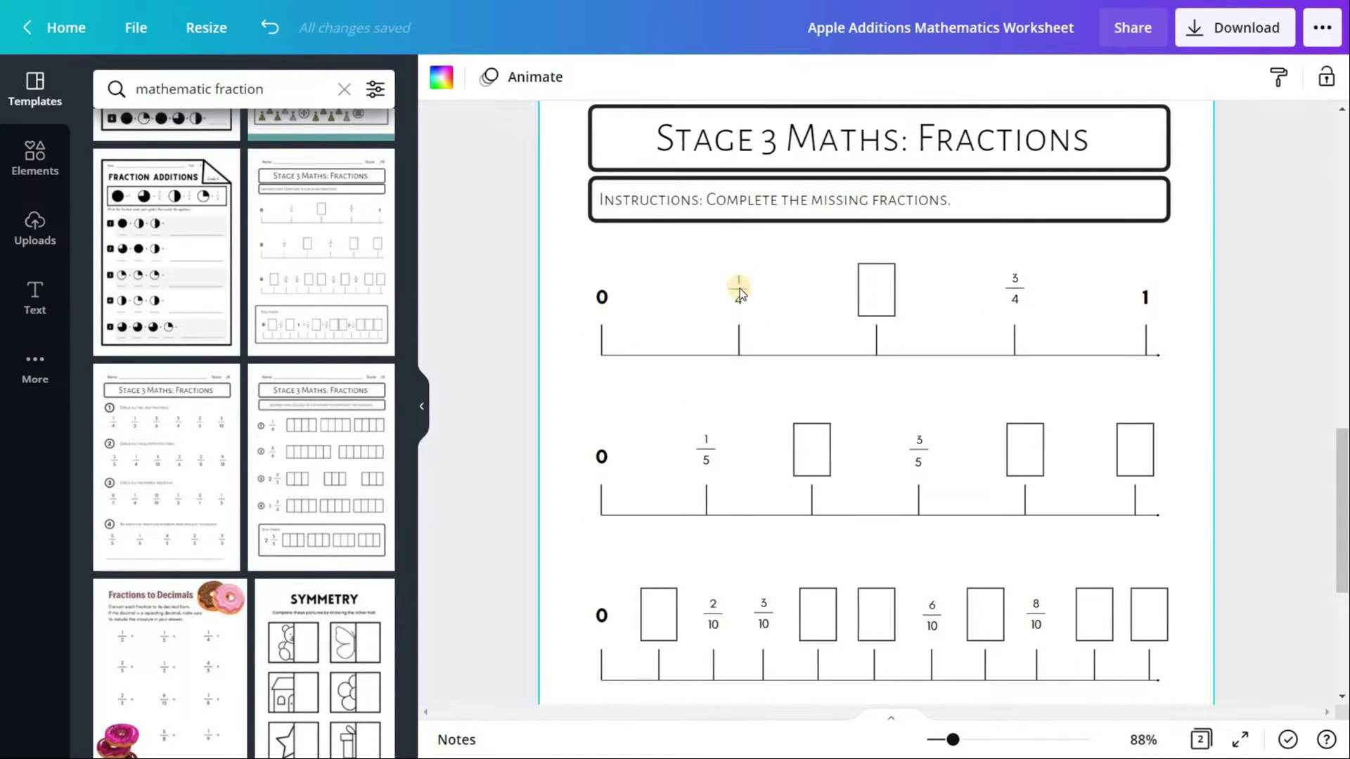
{"action": "left_click", "coordinate": [738, 302]}
{"action": "scroll", "coordinate": [870, 255], "scroll_direction": "down", "scroll_amount": 2}
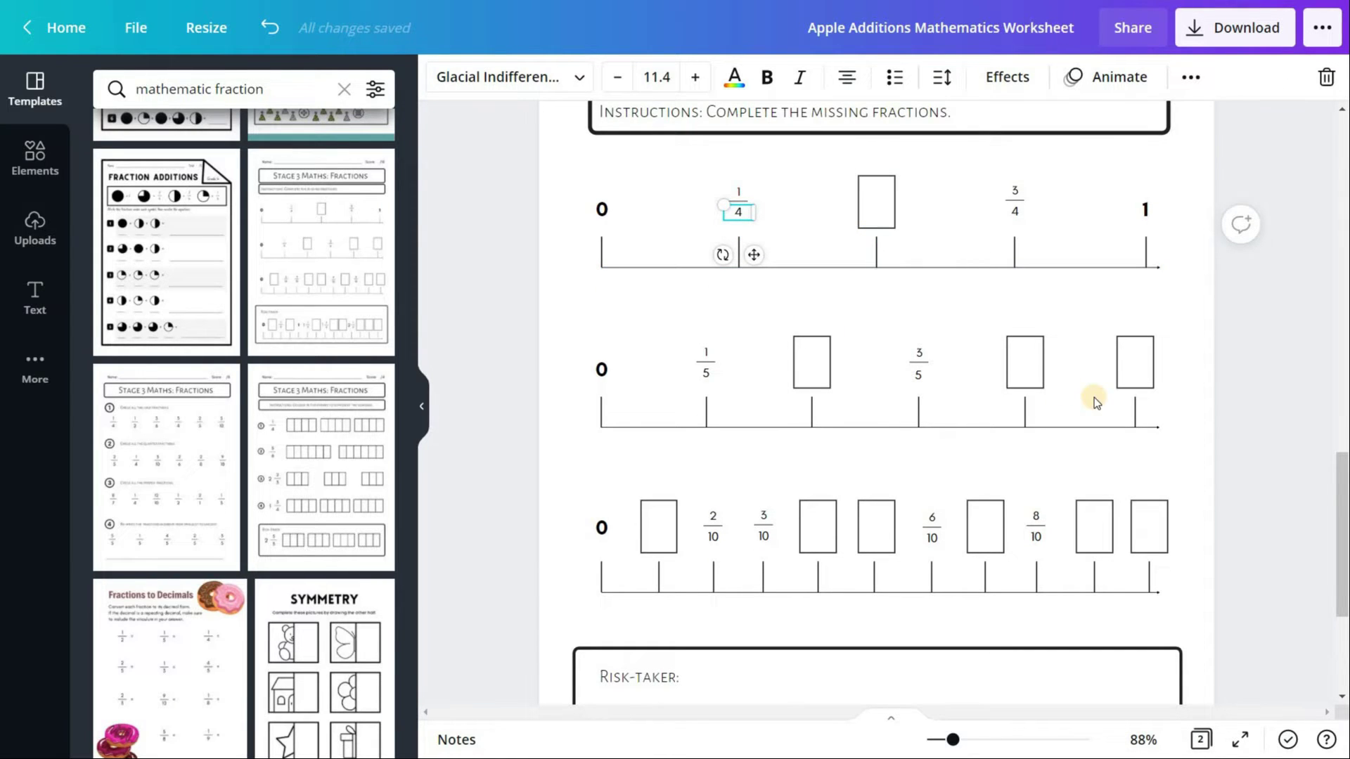
{"action": "scroll", "coordinate": [1094, 397], "scroll_direction": "up", "scroll_amount": 3}
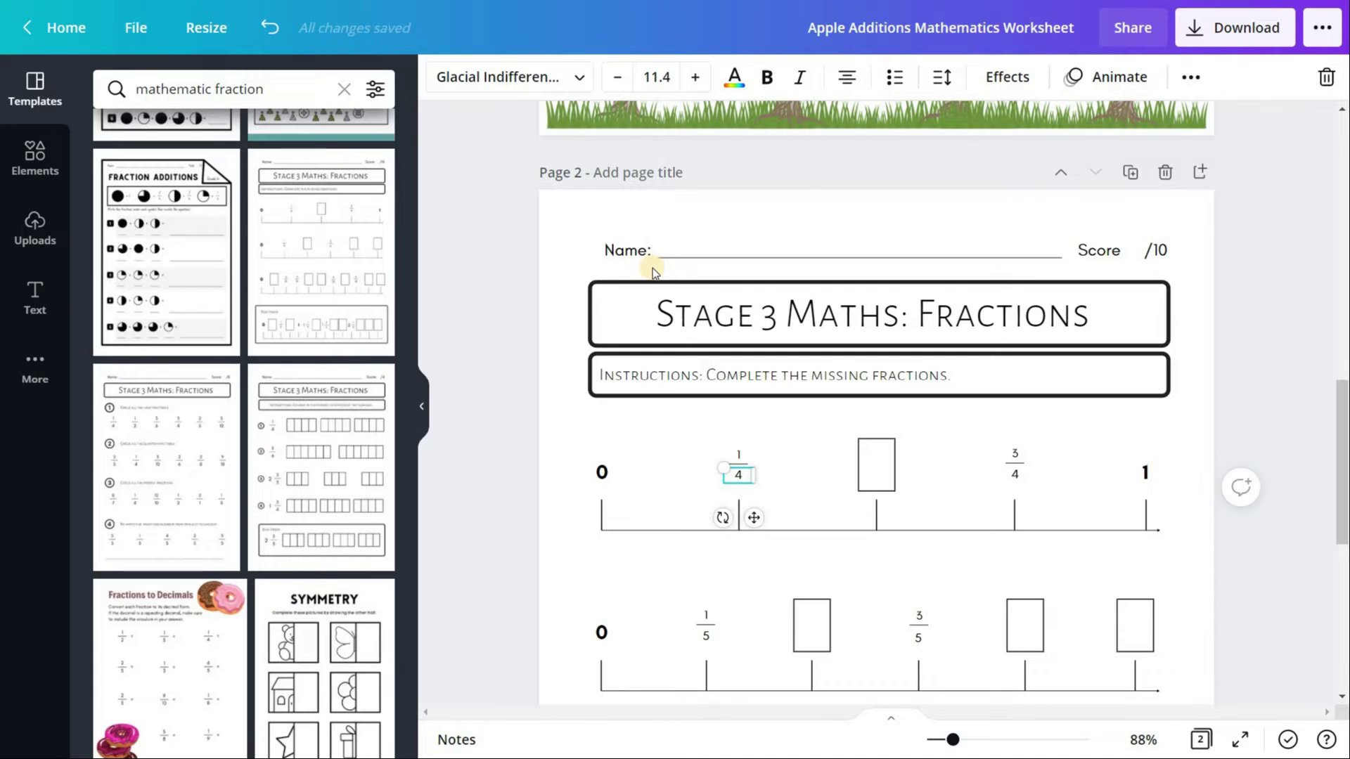
Return to the home page, create a blank Education Presentation, and dismiss the introduction to the new Elements tab.
{"action": "left_click", "coordinate": [56, 28]}
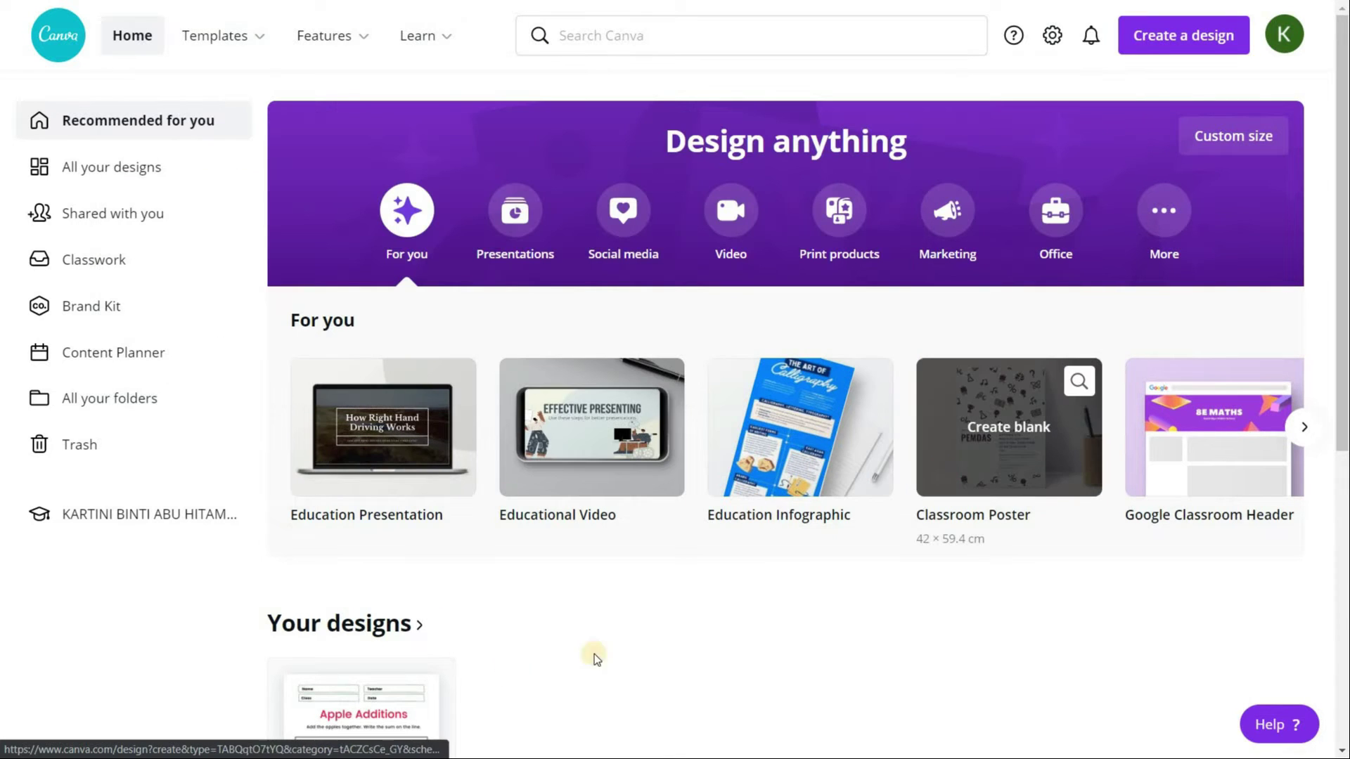
{"action": "scroll", "coordinate": [778, 633], "scroll_direction": "down", "scroll_amount": 5}
{"action": "scroll", "coordinate": [630, 495], "scroll_direction": "up", "scroll_amount": 3}
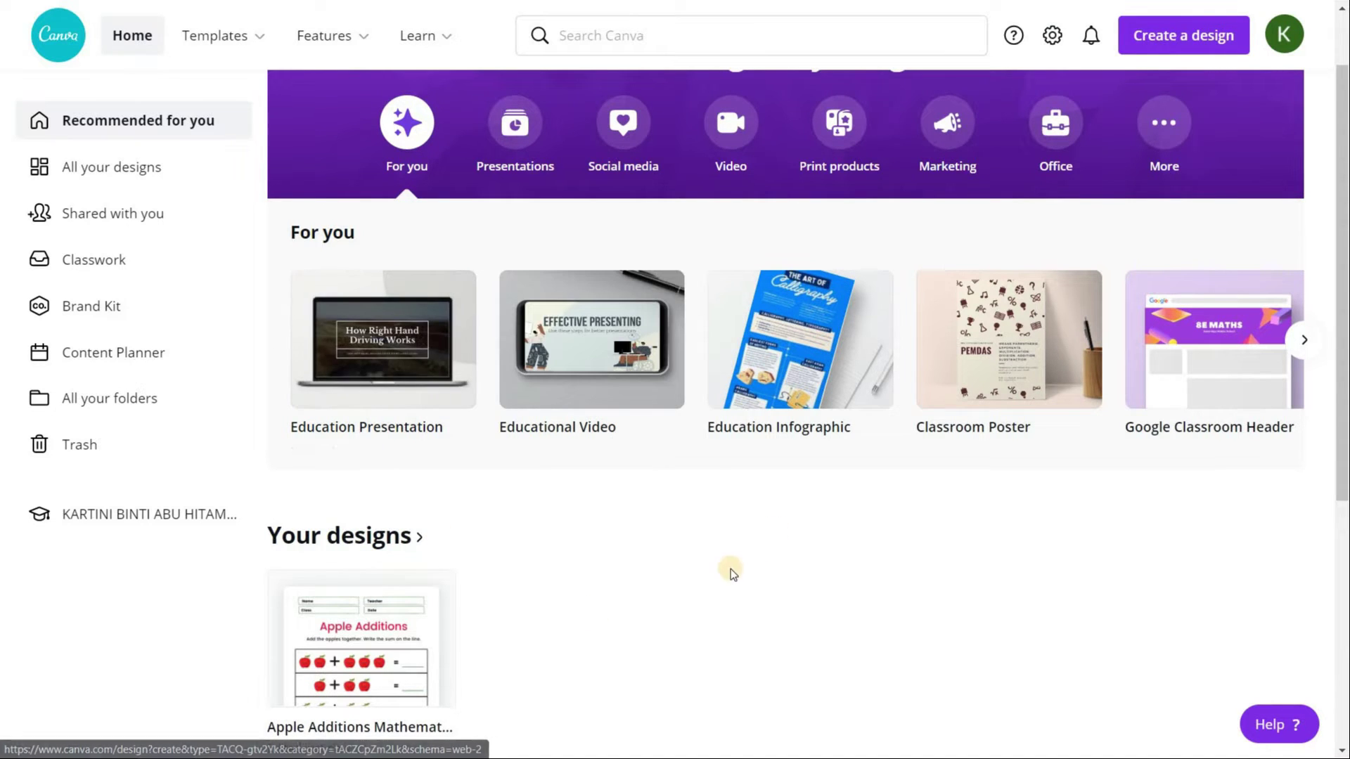
{"action": "scroll", "coordinate": [654, 267], "scroll_direction": "up", "scroll_amount": 1}
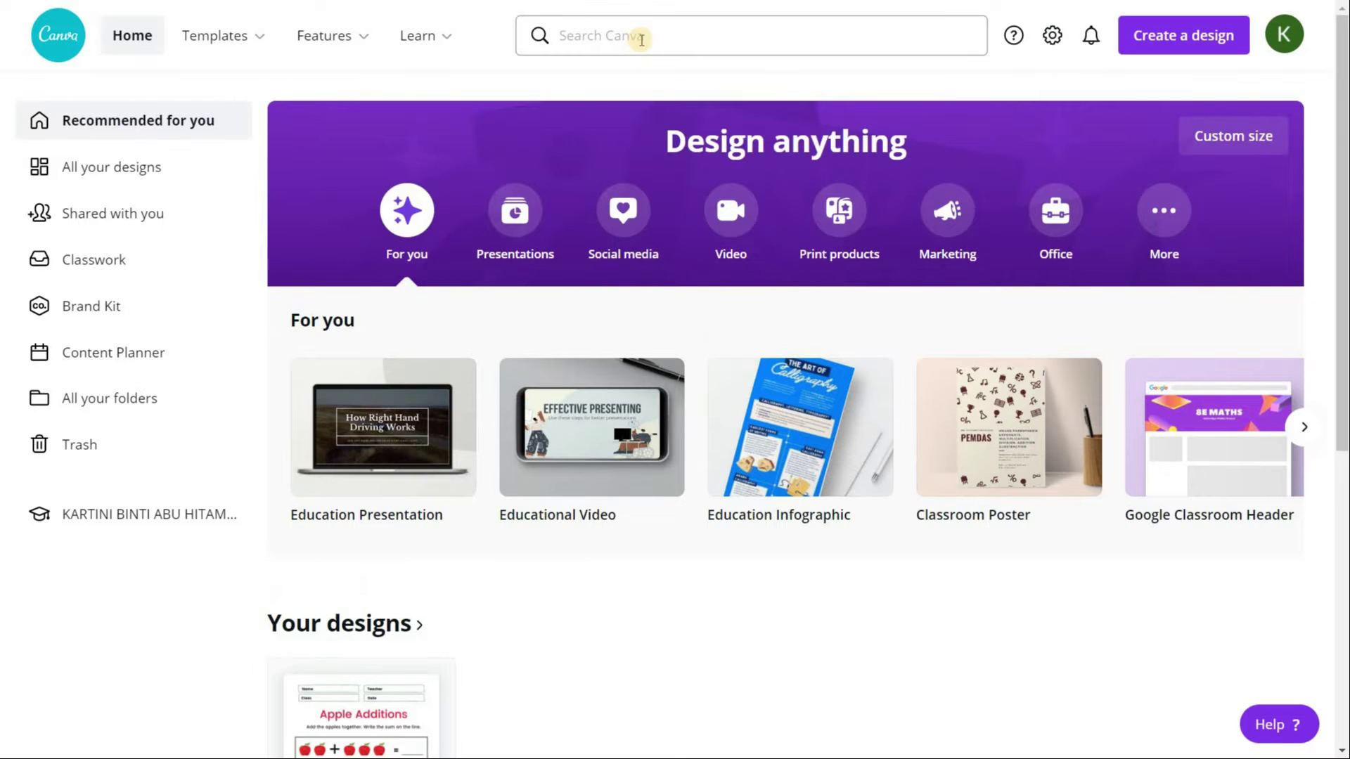
{"action": "scroll", "coordinate": [614, 639], "scroll_direction": "down", "scroll_amount": 1}
{"action": "mouse_move", "coordinate": [464, 390]}
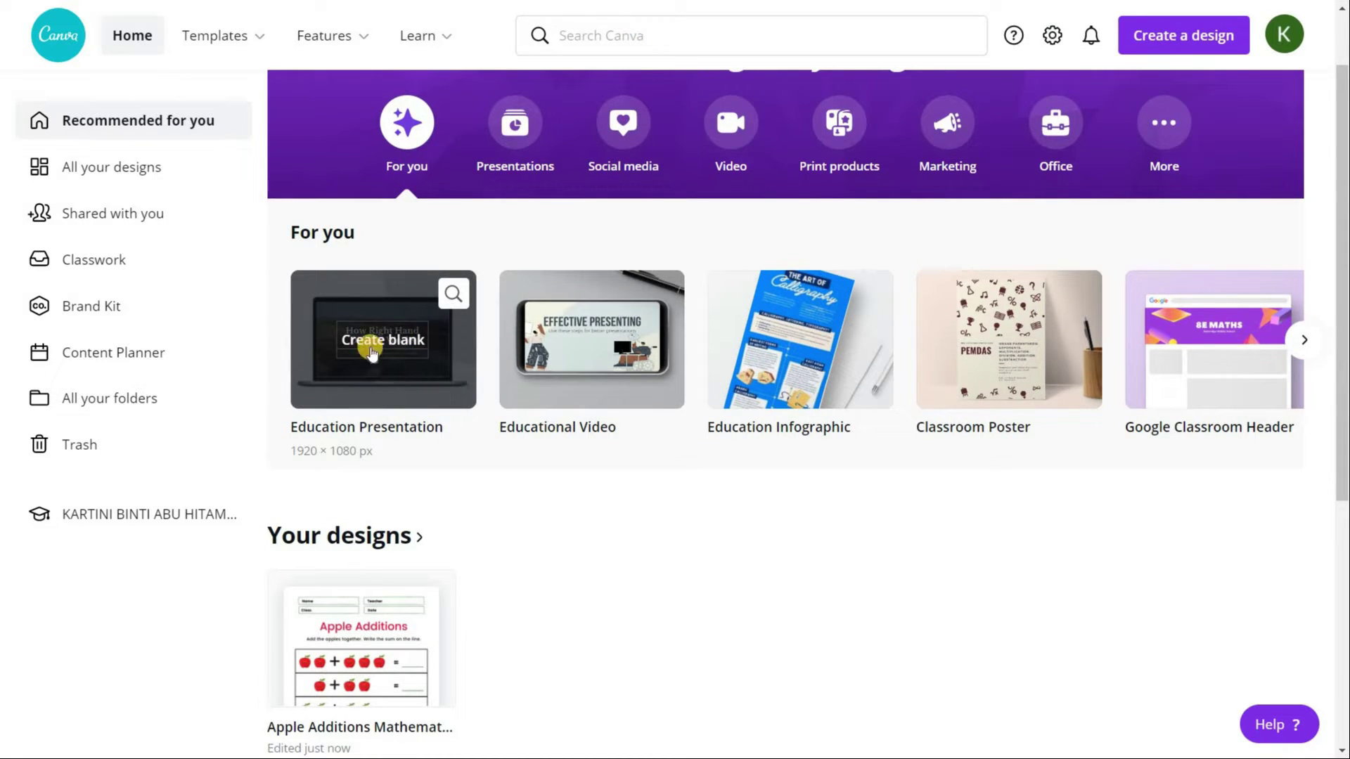
{"action": "left_click", "coordinate": [387, 356]}
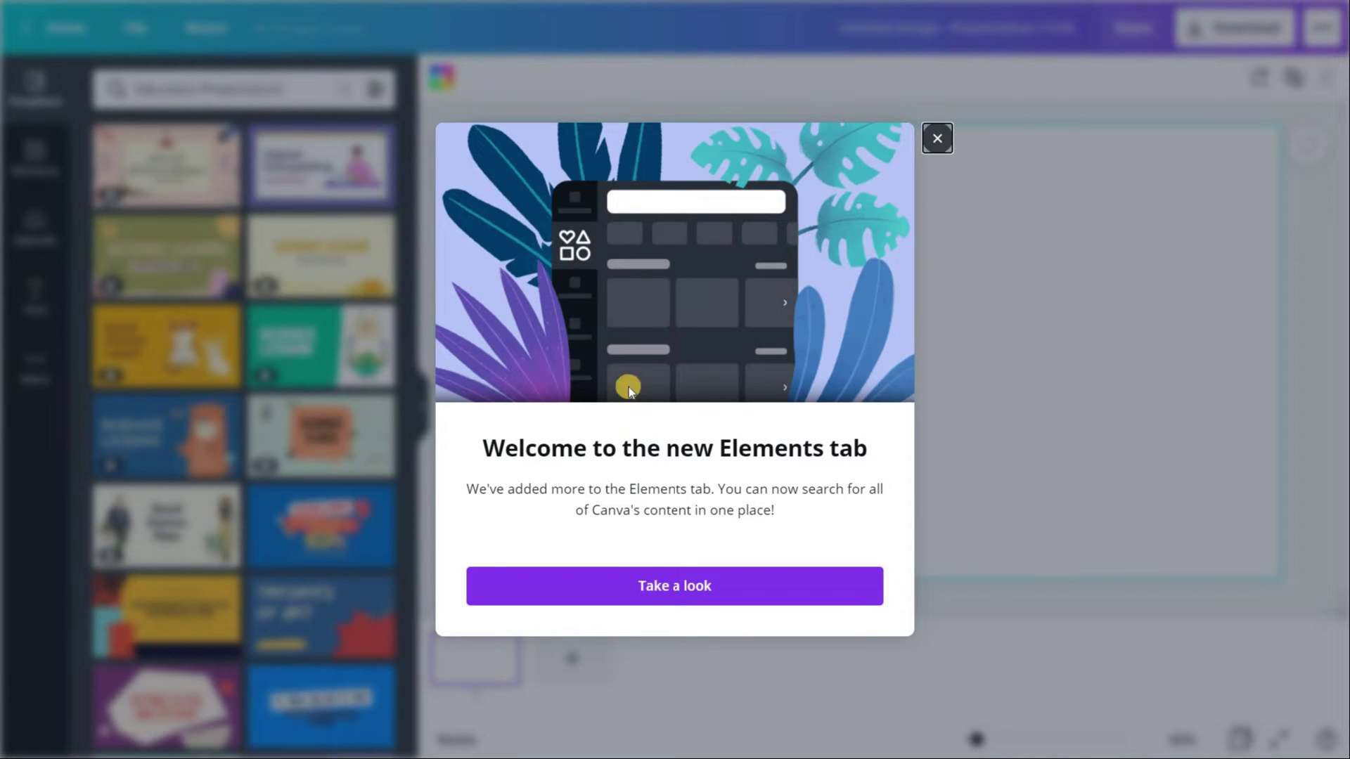
{"action": "left_click", "coordinate": [937, 138]}
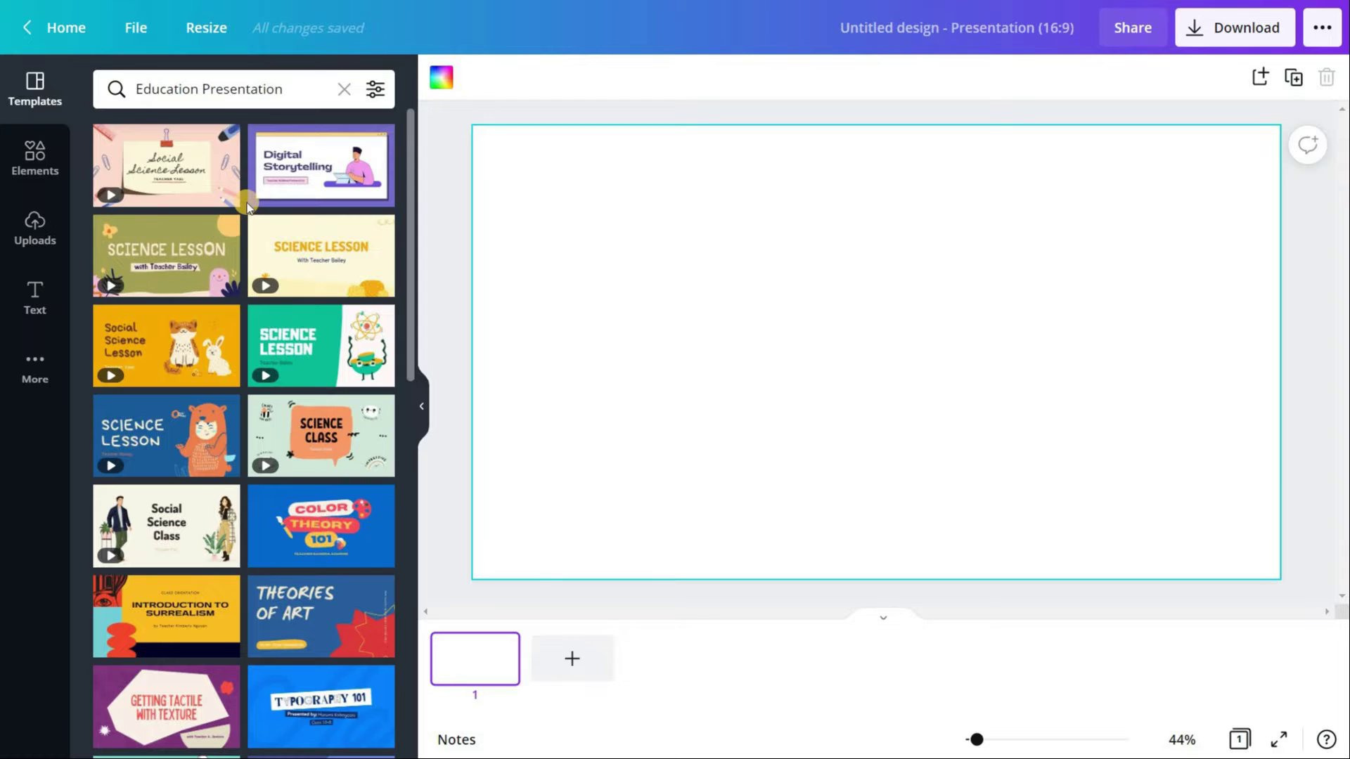
Browse the Education Presentation templates for lesson designs in mathematics, science and other subjects.
{"action": "scroll", "coordinate": [247, 204], "scroll_direction": "down", "scroll_amount": 8}
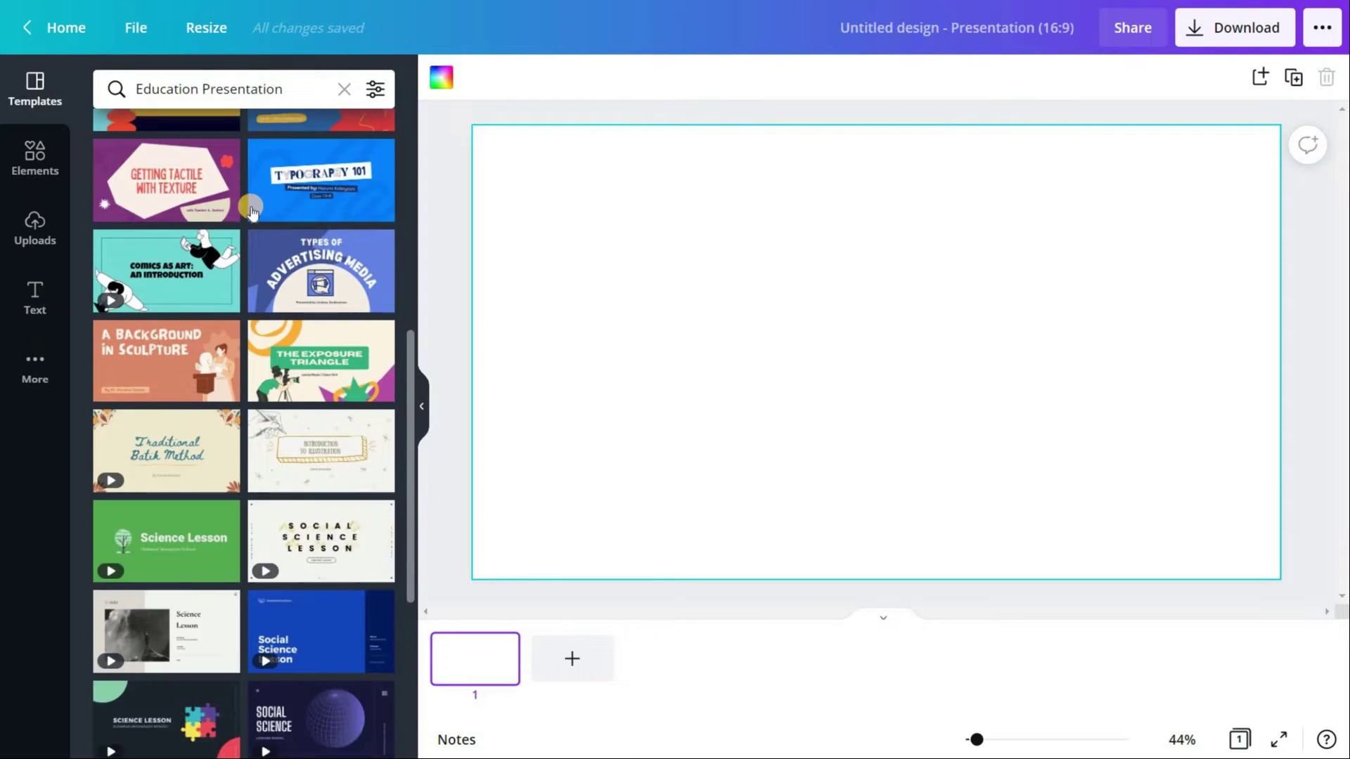
{"action": "scroll", "coordinate": [248, 205], "scroll_direction": "down", "scroll_amount": 4}
{"action": "scroll", "coordinate": [251, 213], "scroll_direction": "down", "scroll_amount": 6}
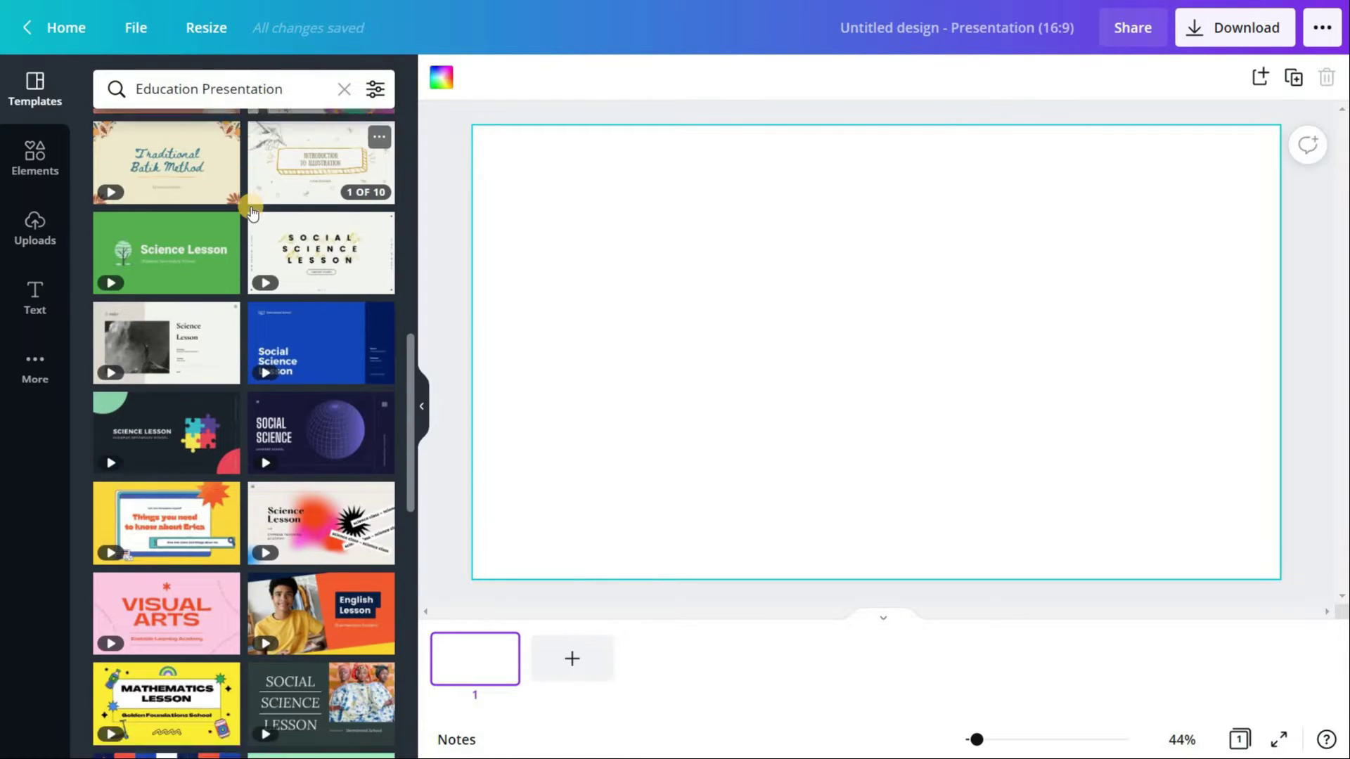
{"action": "scroll", "coordinate": [281, 267], "scroll_direction": "down", "scroll_amount": 3}
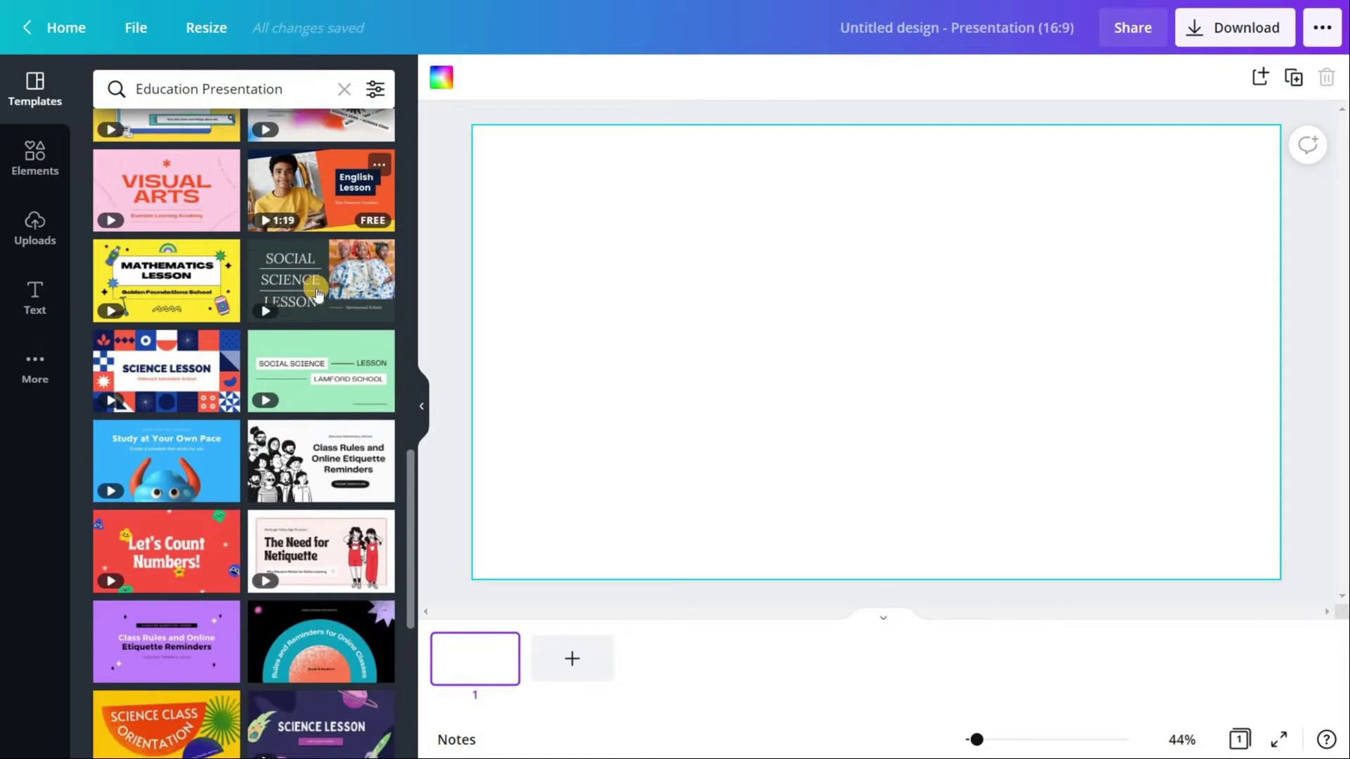
{"action": "scroll", "coordinate": [298, 294], "scroll_direction": "up", "scroll_amount": 1}
{"action": "scroll", "coordinate": [298, 295], "scroll_direction": "up", "scroll_amount": 6}
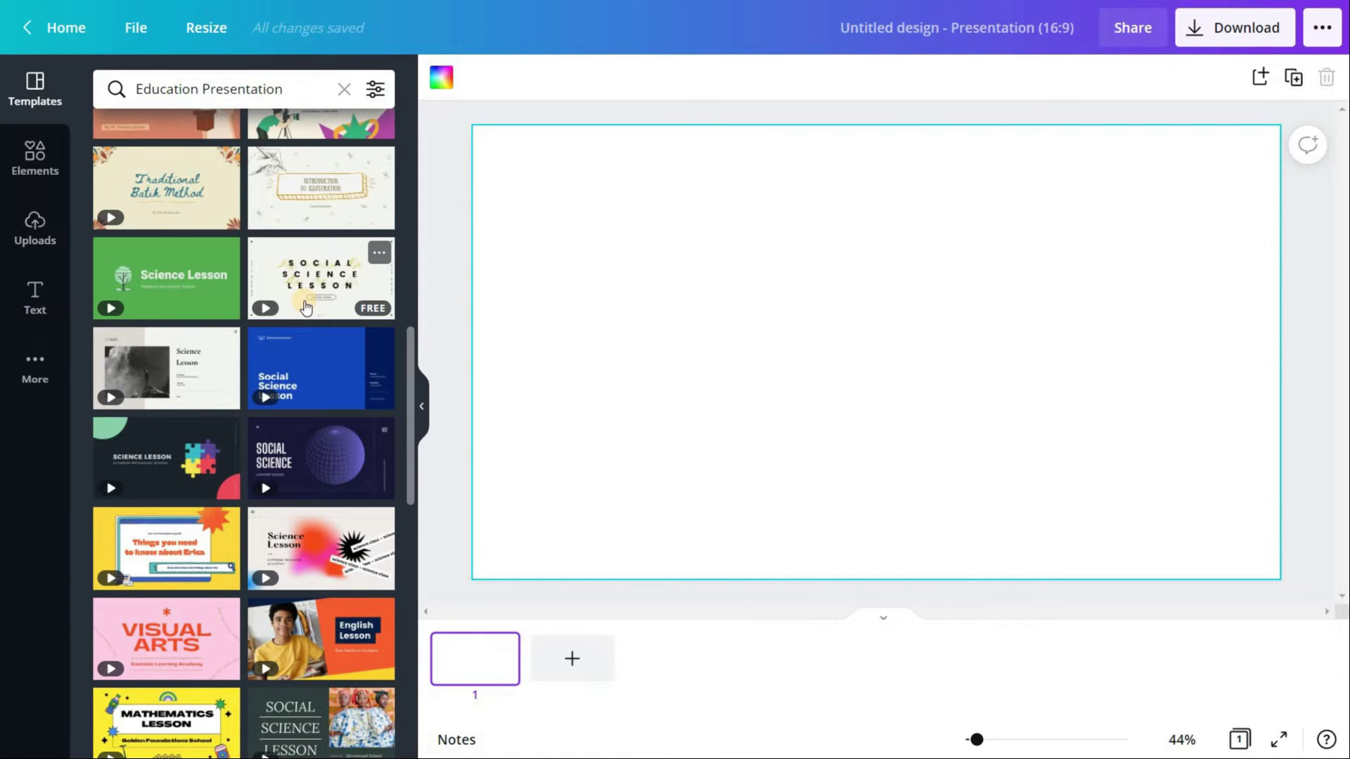
{"action": "scroll", "coordinate": [306, 307], "scroll_direction": "down", "scroll_amount": 2}
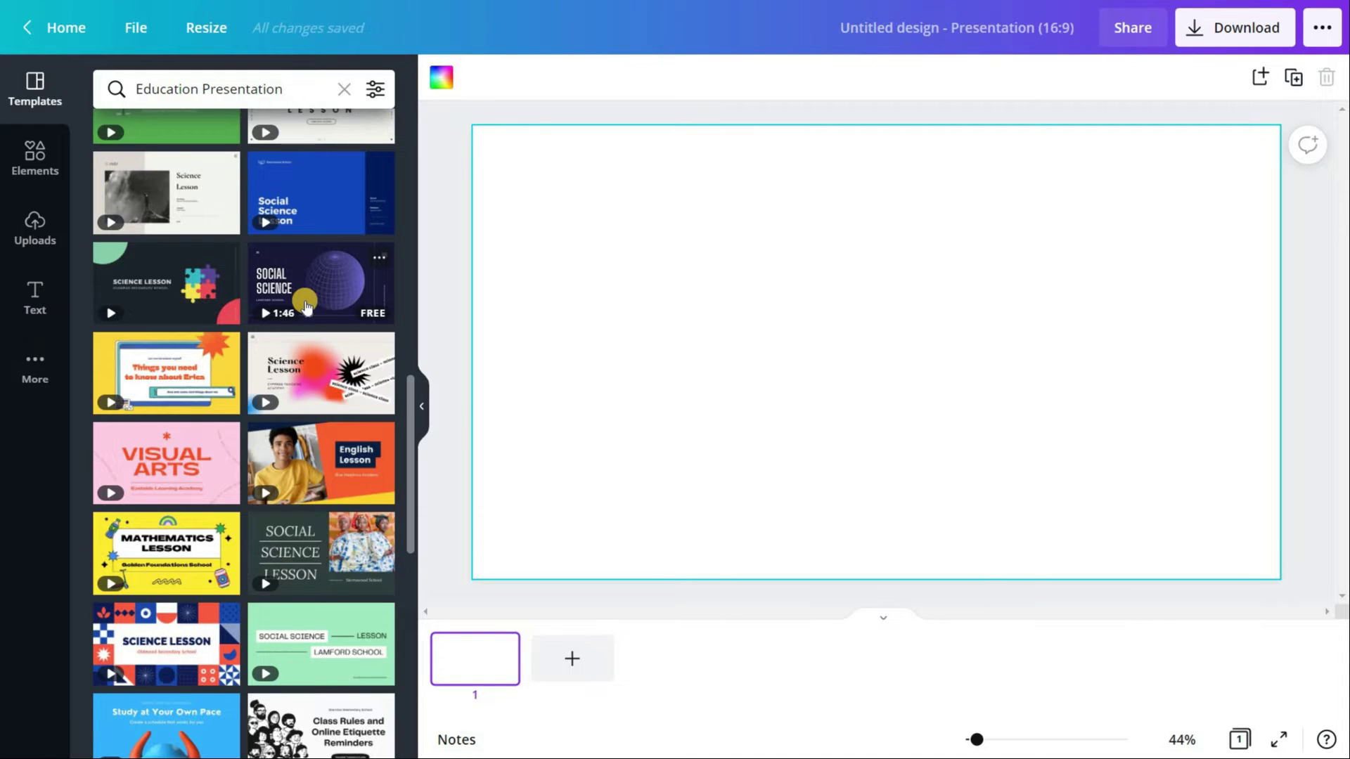
{"action": "scroll", "coordinate": [298, 376], "scroll_direction": "down", "scroll_amount": 2}
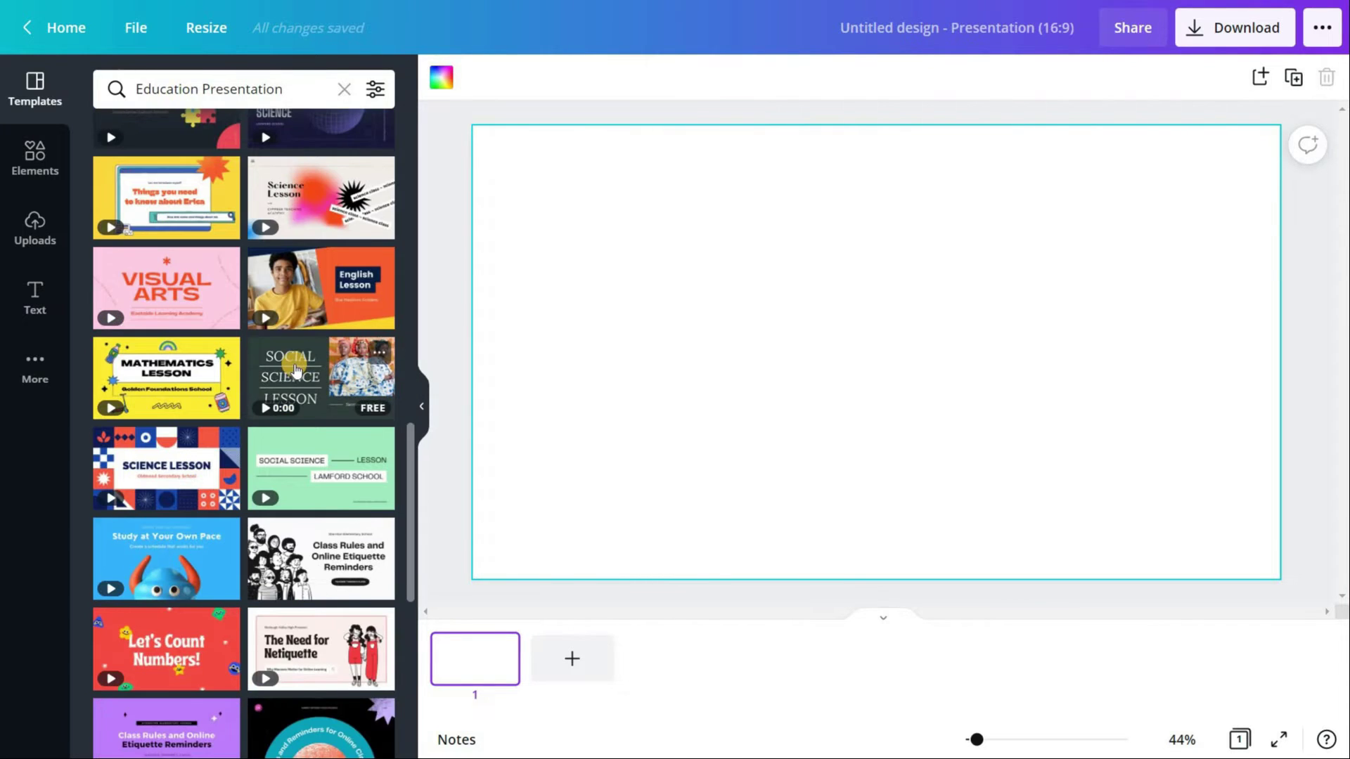
{"action": "scroll", "coordinate": [278, 320], "scroll_direction": "down", "scroll_amount": 1}
{"action": "scroll", "coordinate": [246, 302], "scroll_direction": "up", "scroll_amount": 5}
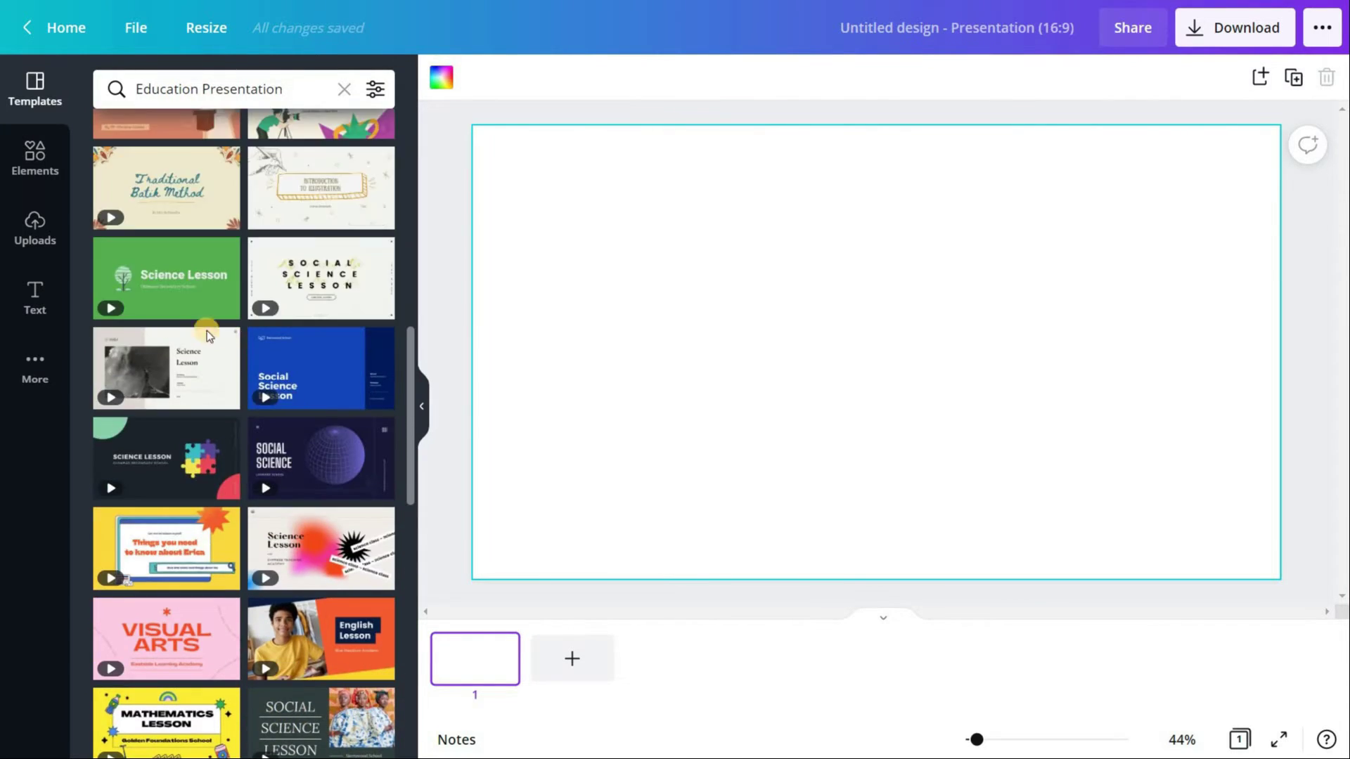
{"action": "scroll", "coordinate": [186, 341], "scroll_direction": "down", "scroll_amount": 2}
{"action": "scroll", "coordinate": [204, 386], "scroll_direction": "down", "scroll_amount": 4}
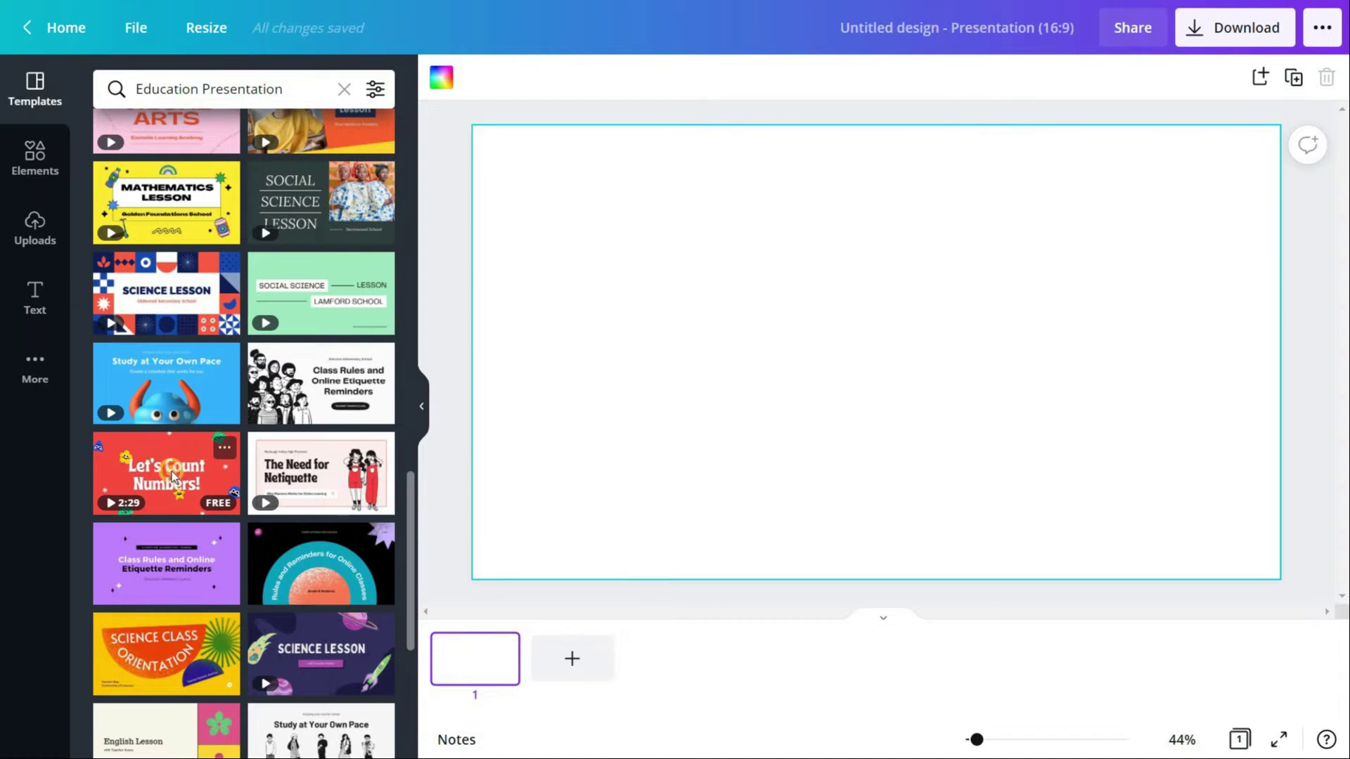
Open the "Let's Count Numbers!" presentation template and look through its pages.
{"action": "left_click", "coordinate": [172, 471]}
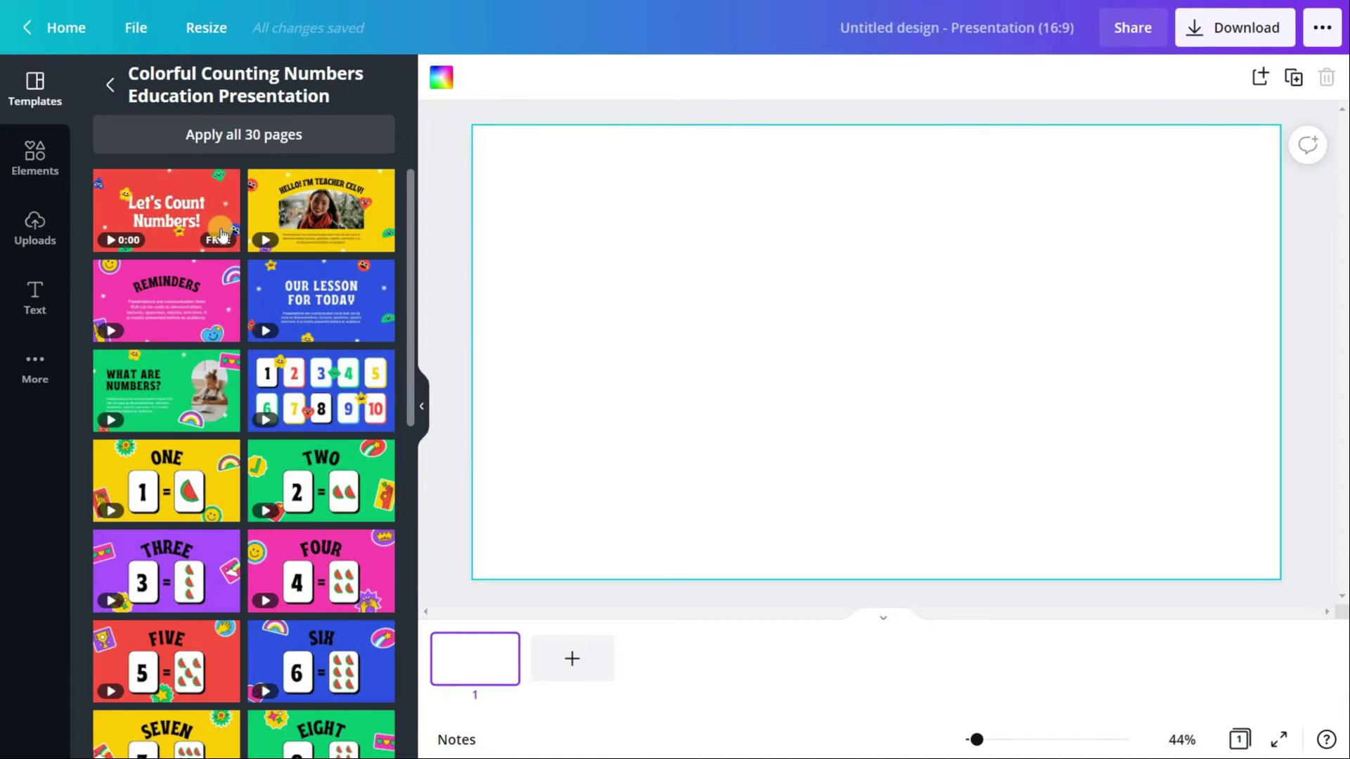
{"action": "scroll", "coordinate": [221, 234], "scroll_direction": "down", "scroll_amount": 10}
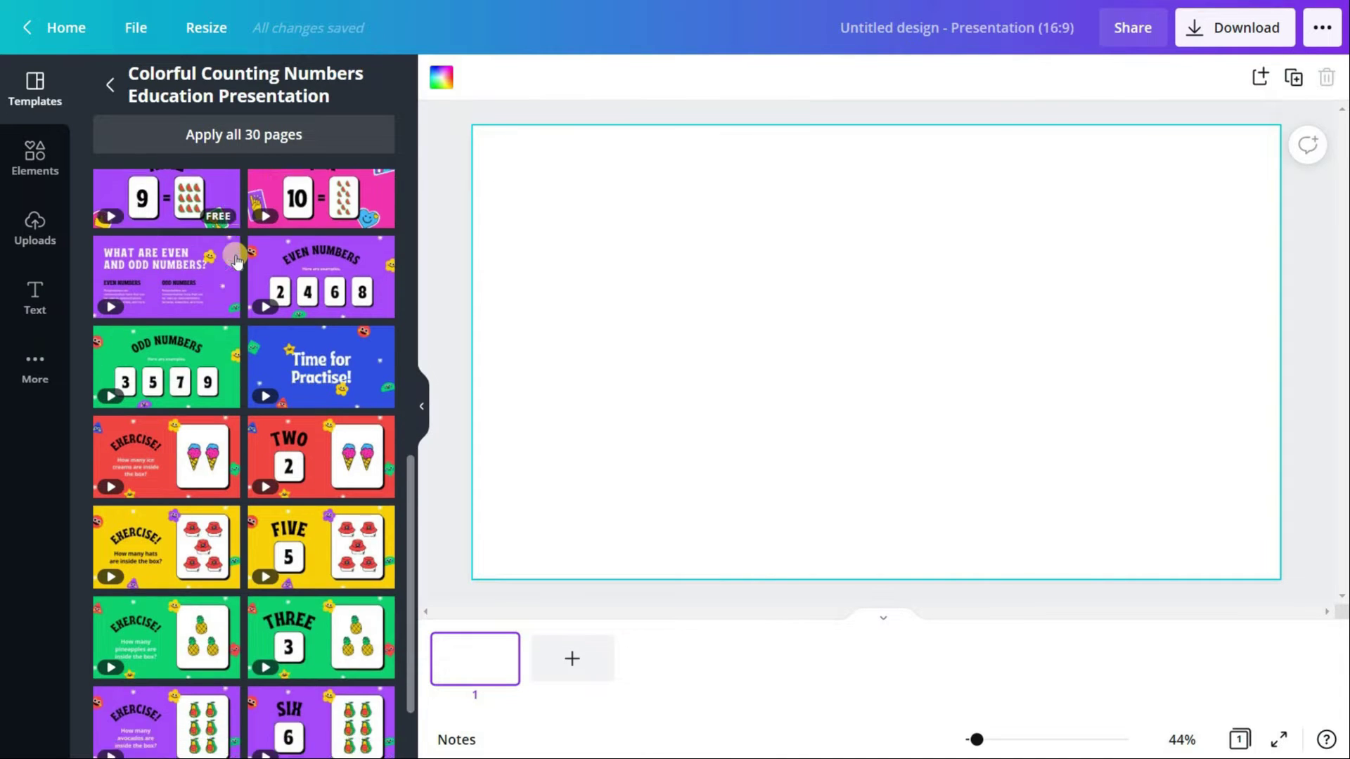
{"action": "scroll", "coordinate": [236, 261], "scroll_direction": "down", "scroll_amount": 2}
{"action": "scroll", "coordinate": [262, 518], "scroll_direction": "up", "scroll_amount": 1}
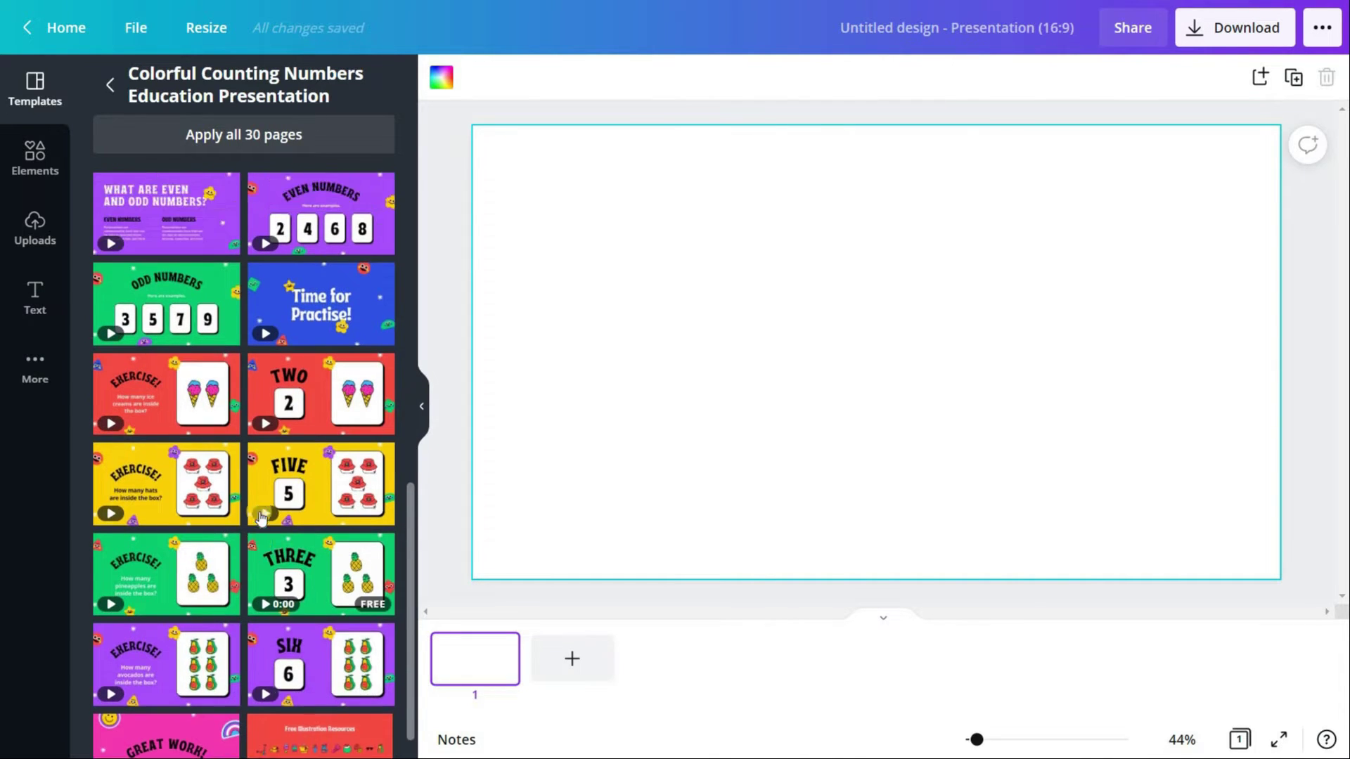
{"action": "scroll", "coordinate": [260, 518], "scroll_direction": "up", "scroll_amount": 10}
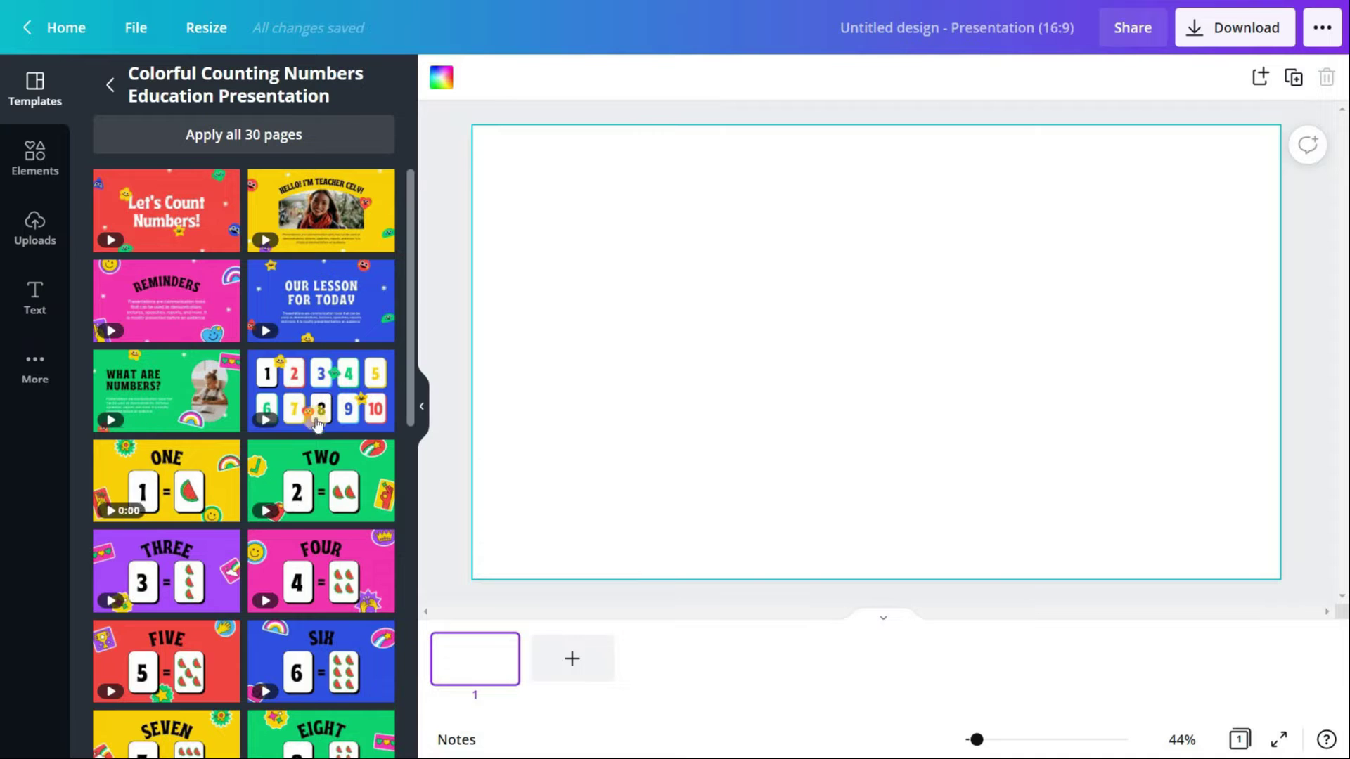
{"action": "scroll", "coordinate": [285, 391], "scroll_direction": "down", "scroll_amount": 4}
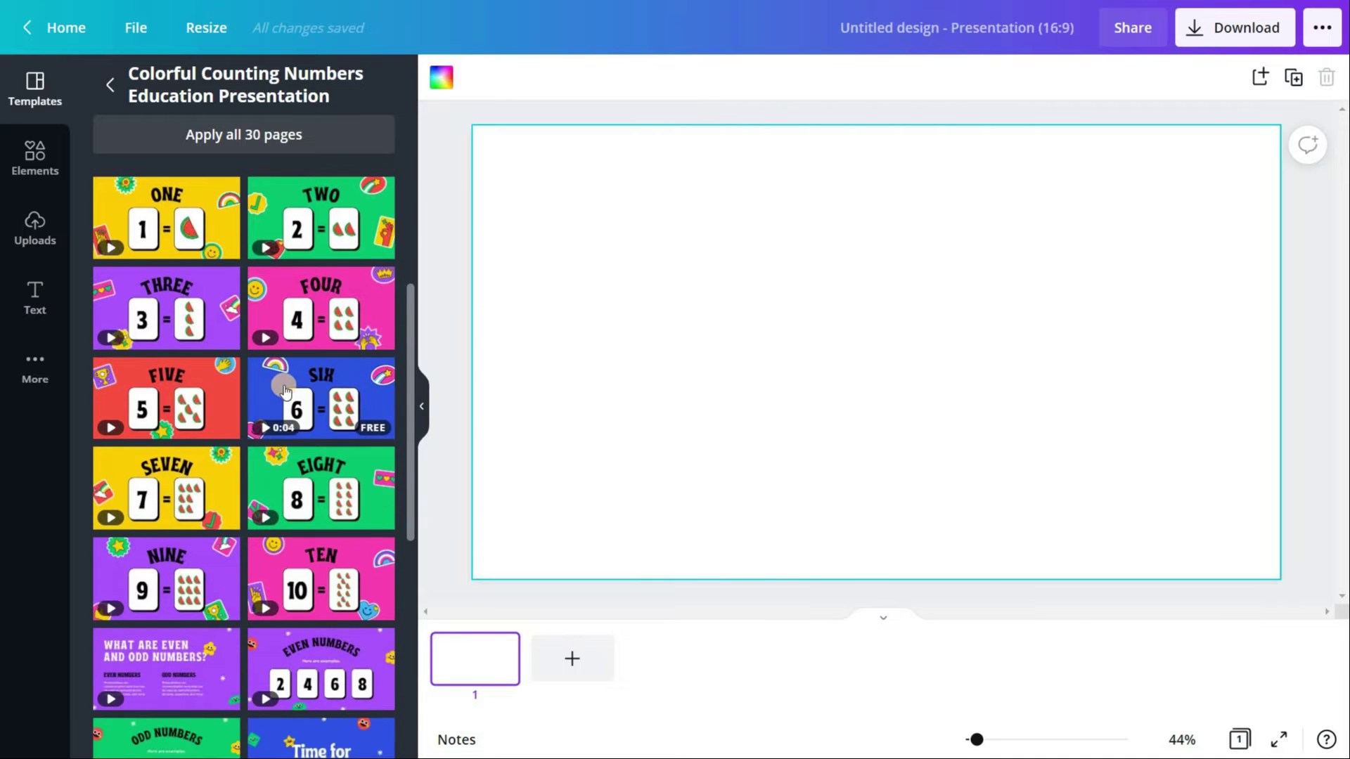
Apply all 30 pages of the "Let's Count Numbers!" template to the presentation and check its counting pages.
{"action": "scroll", "coordinate": [285, 391], "scroll_direction": "down", "scroll_amount": 4}
{"action": "scroll", "coordinate": [285, 387], "scroll_direction": "up", "scroll_amount": 8}
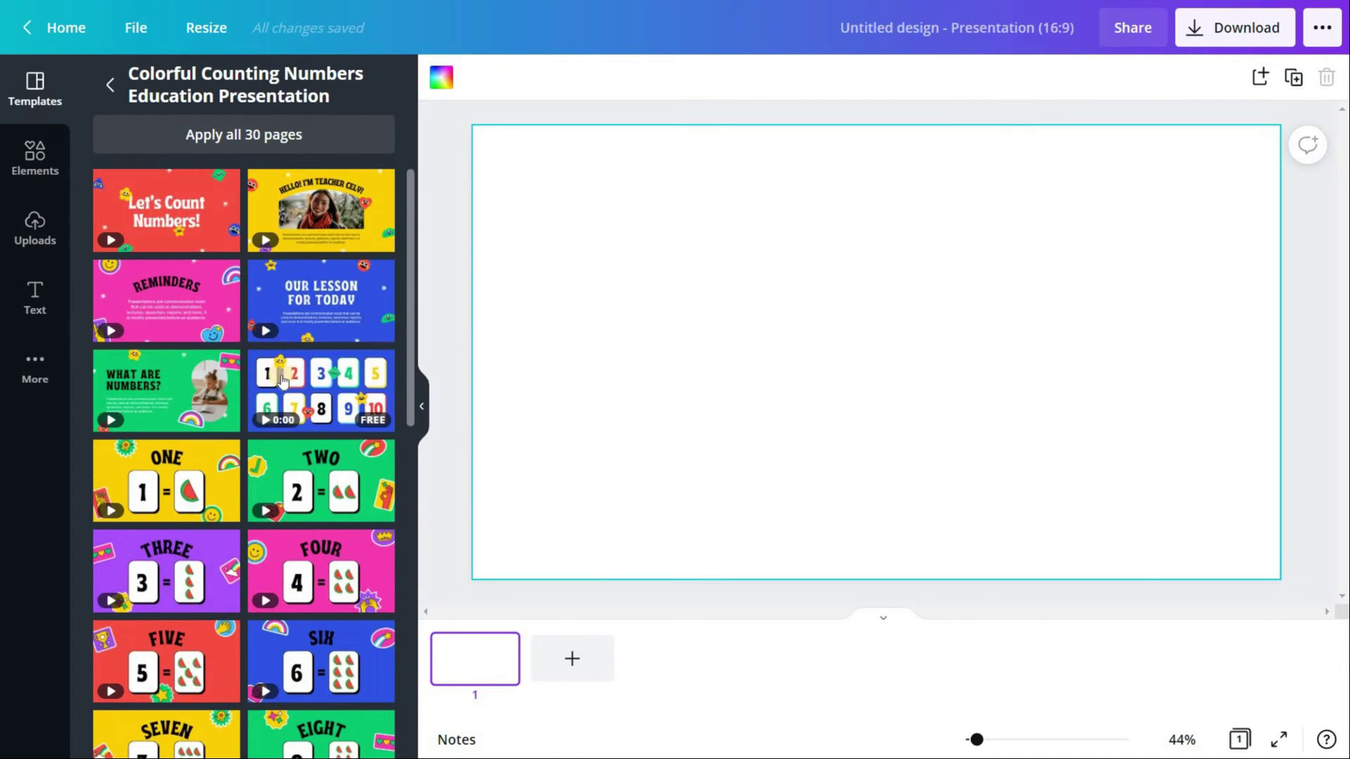
{"action": "left_click", "coordinate": [319, 138]}
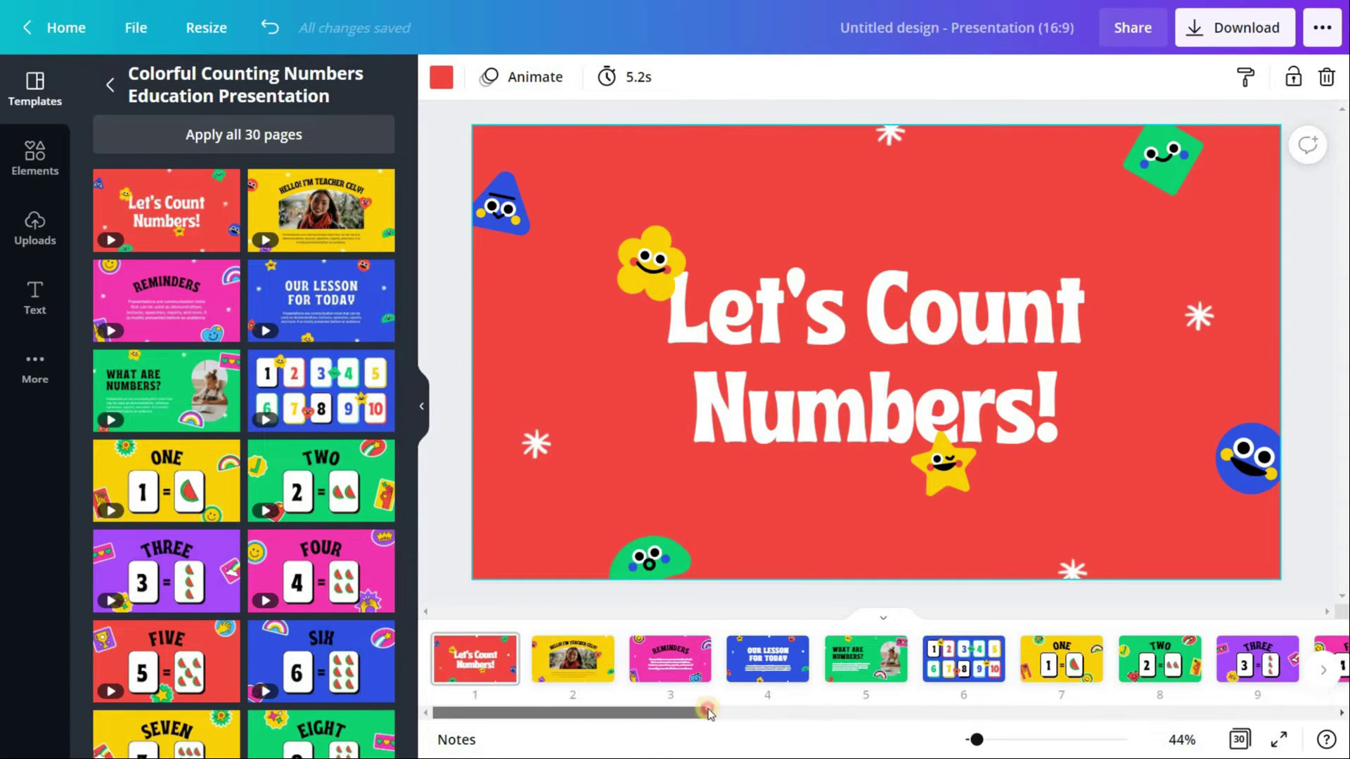
{"action": "scroll", "coordinate": [691, 666], "scroll_direction": "right", "scroll_amount": 5}
{"action": "left_click", "coordinate": [691, 666]}
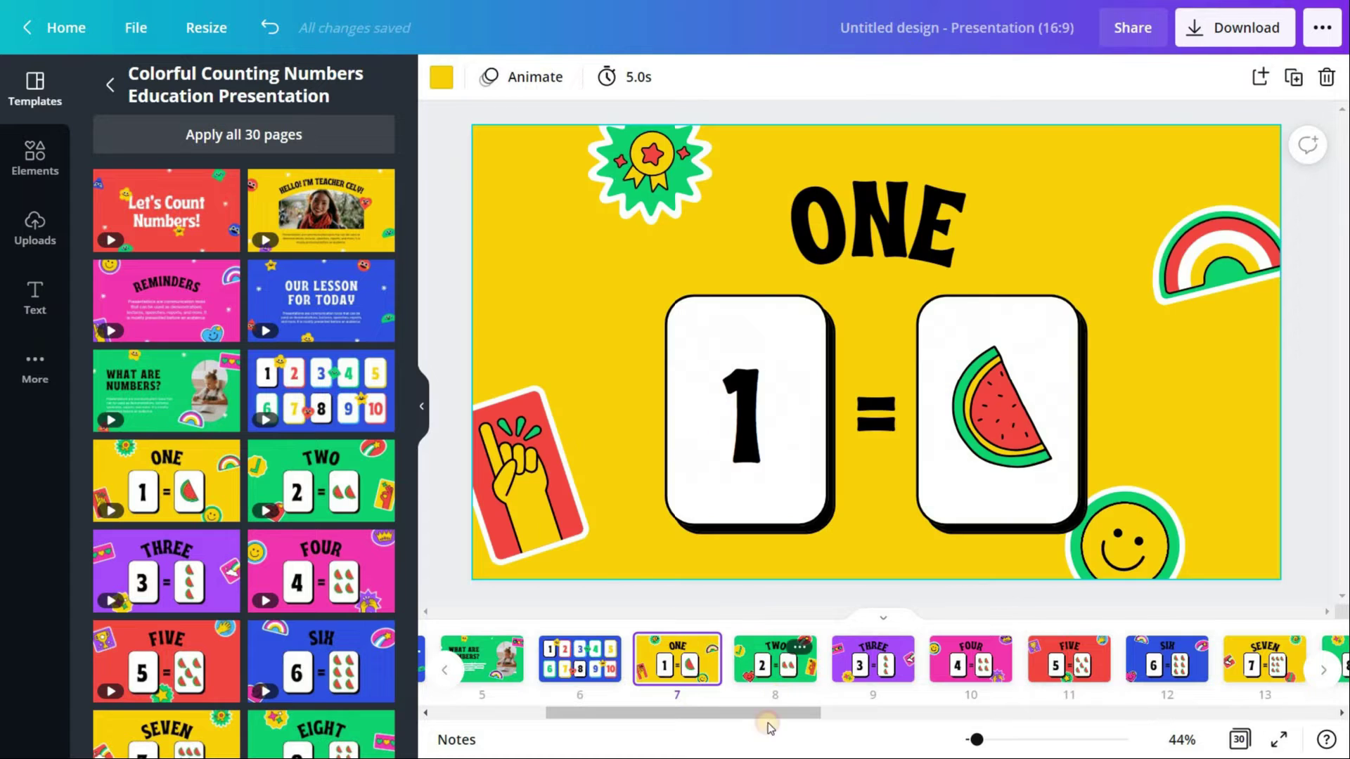
{"action": "key", "text": "Right"}
{"action": "left_click_drag", "start_coordinate": [762, 716], "coordinate": [492, 711]}
{"action": "left_click", "coordinate": [485, 668]}
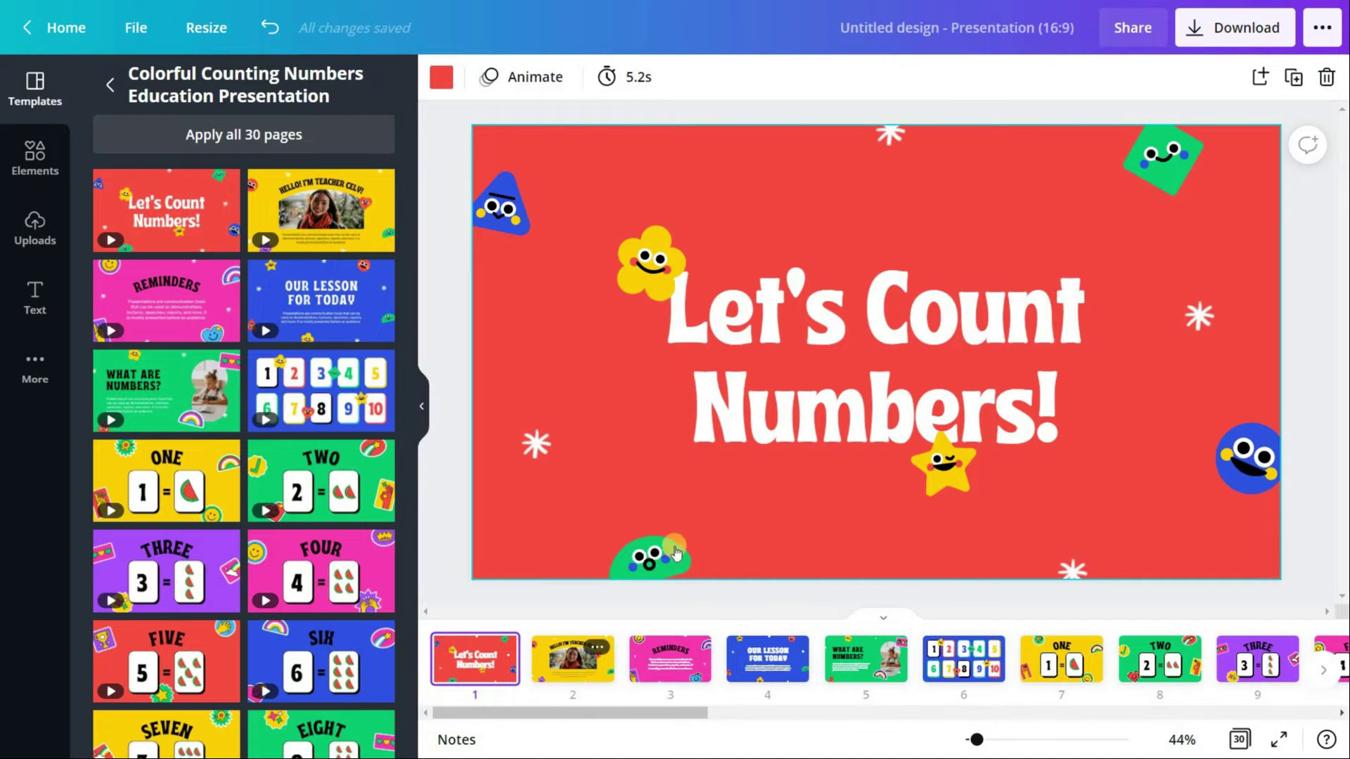
Remove the teacher's portrait photo from its frame on page 2.
{"action": "scroll", "coordinate": [843, 348], "scroll_direction": "down", "scroll_amount": 1}
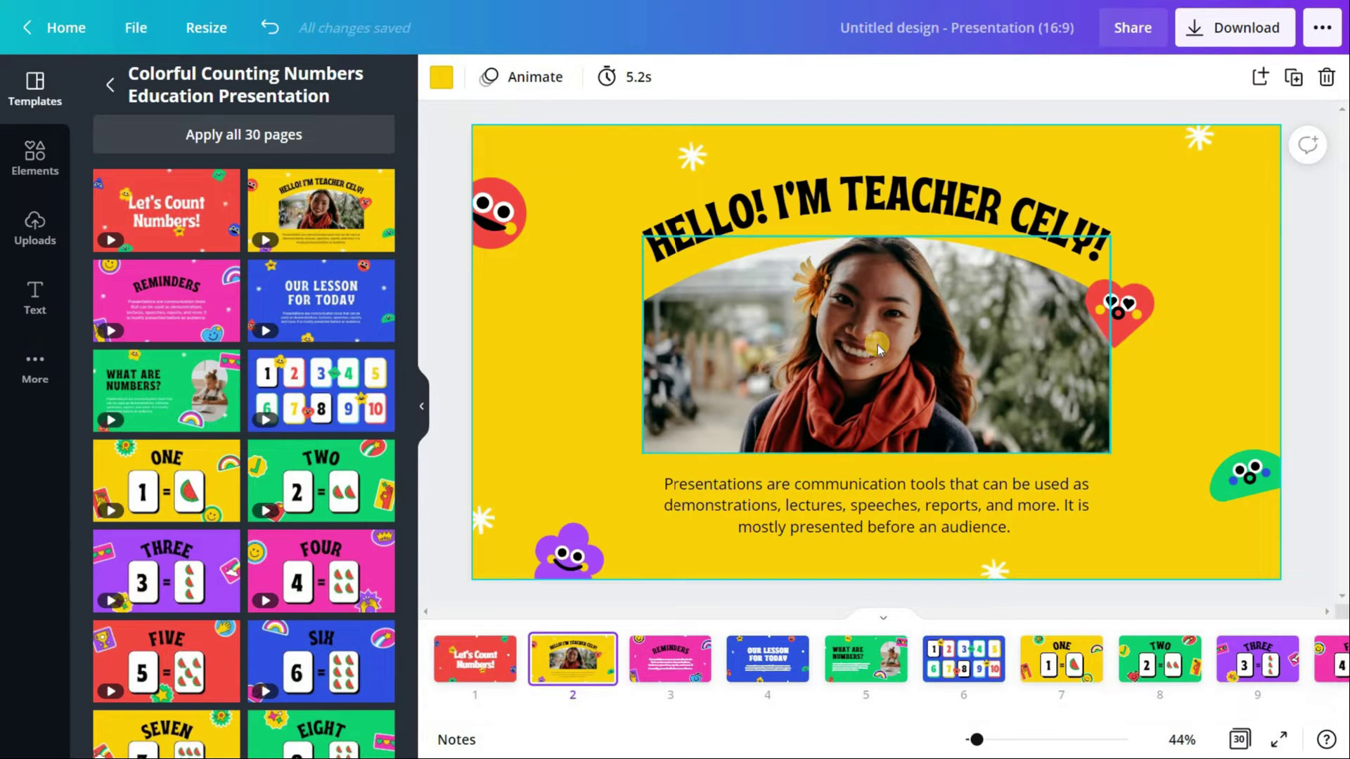
{"action": "left_click", "coordinate": [960, 376]}
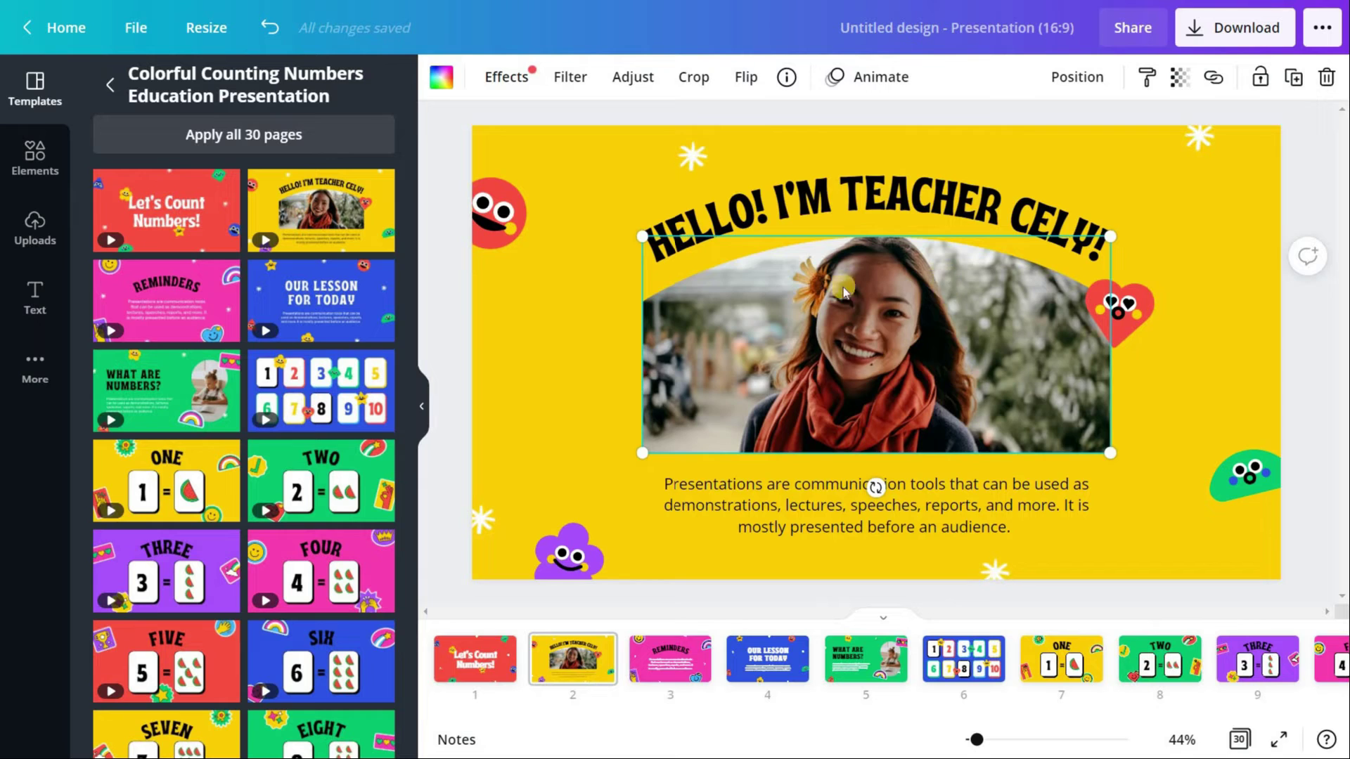
{"action": "key", "text": "Delete"}
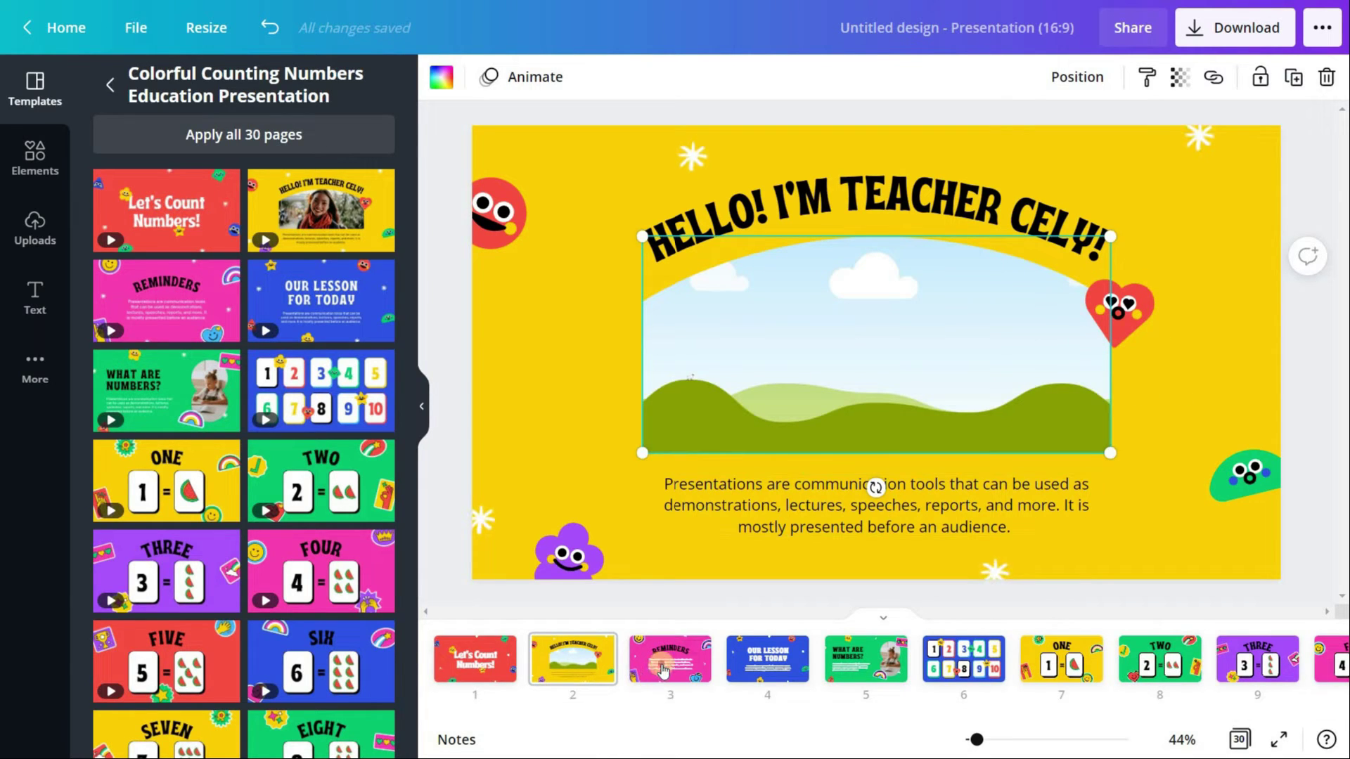
Review the opening pages and delete the "Reminders" page from the presentation.
{"action": "scroll", "coordinate": [682, 719], "scroll_direction": "down", "scroll_amount": 1}
{"action": "left_click_drag", "start_coordinate": [744, 711], "coordinate": [660, 709]}
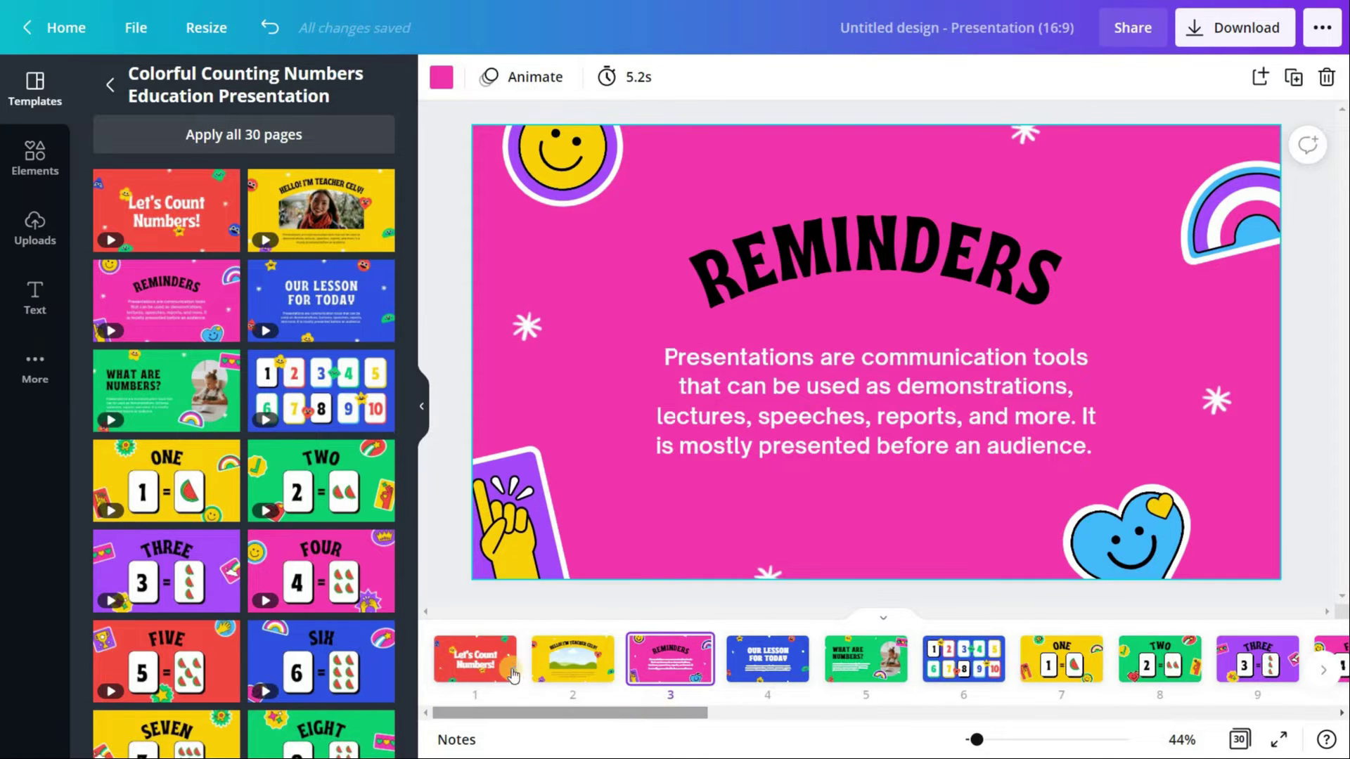
{"action": "left_click", "coordinate": [492, 659]}
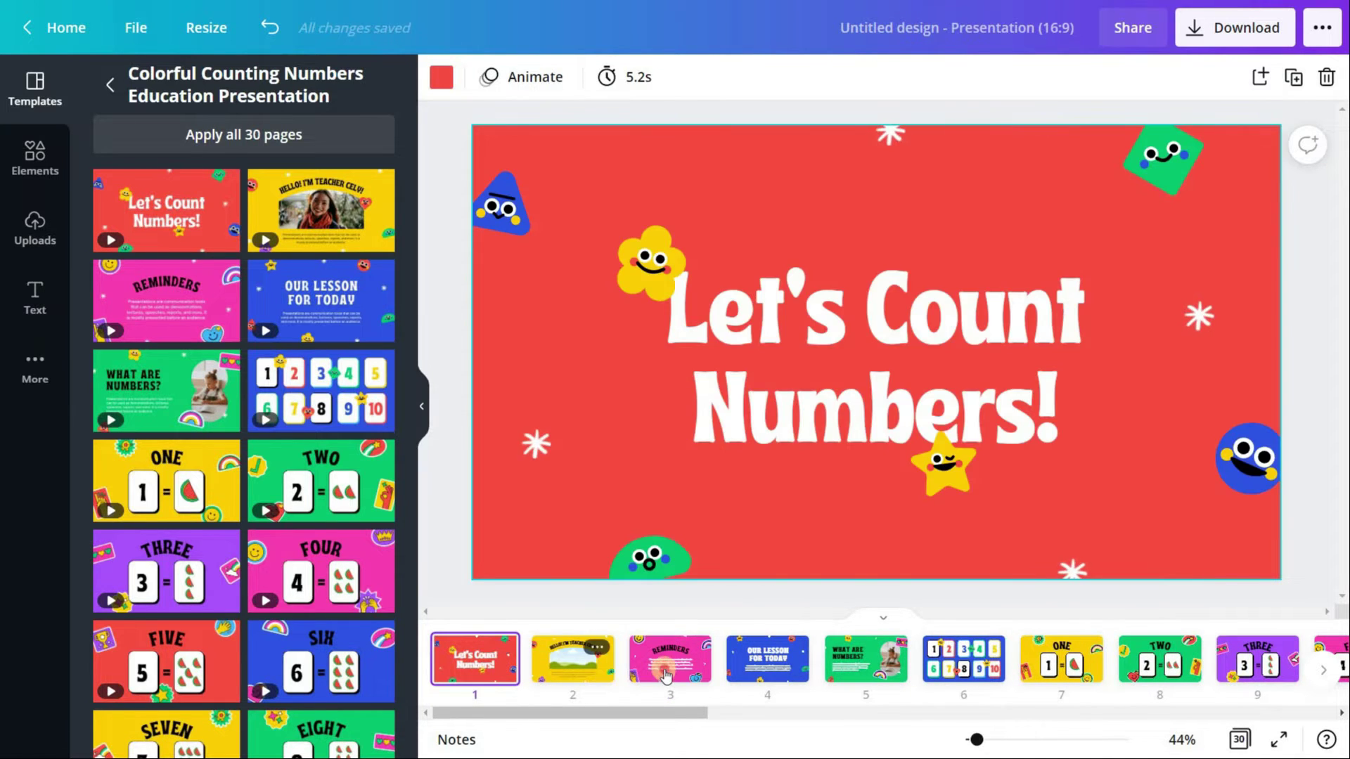
{"action": "scroll", "coordinate": [661, 672], "scroll_direction": "down", "scroll_amount": 1}
{"action": "scroll", "coordinate": [1074, 255], "scroll_direction": "down", "scroll_amount": 1}
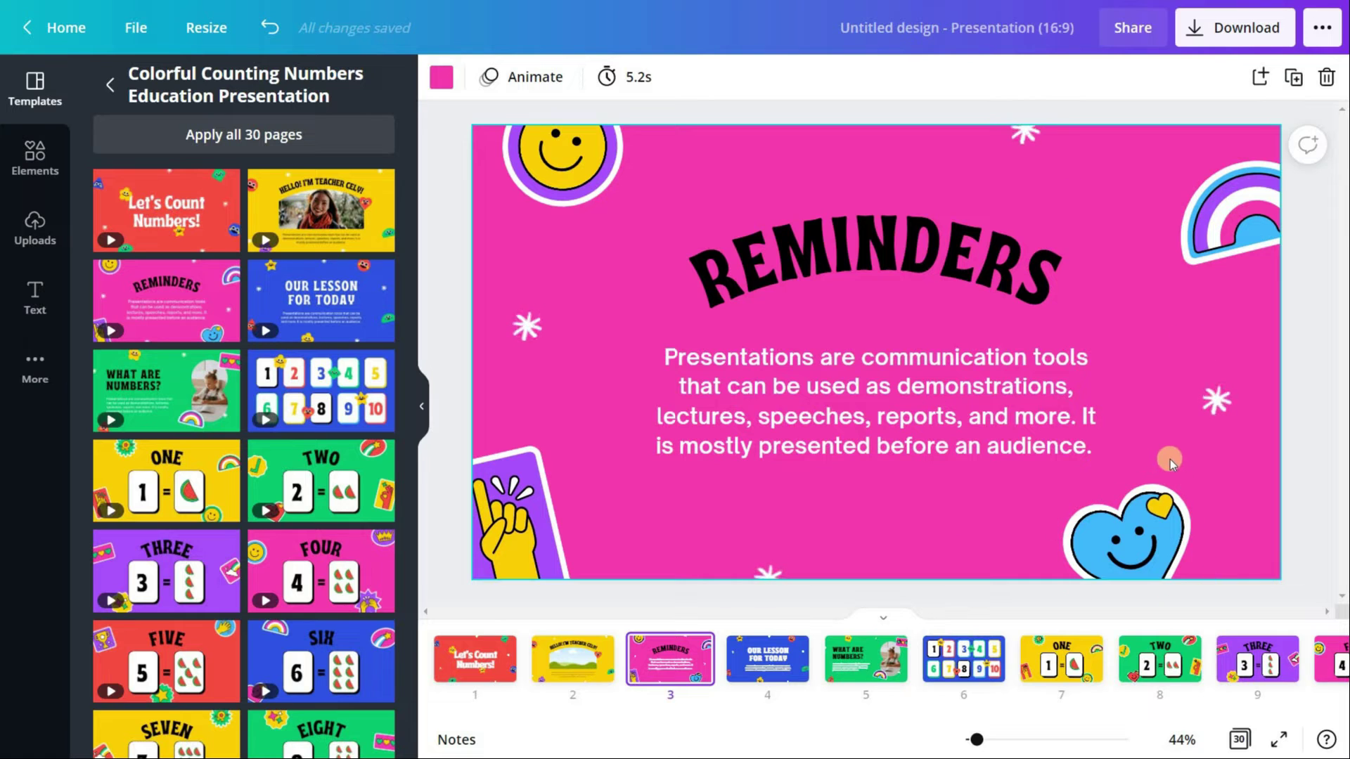
{"action": "left_click", "coordinate": [1324, 82]}
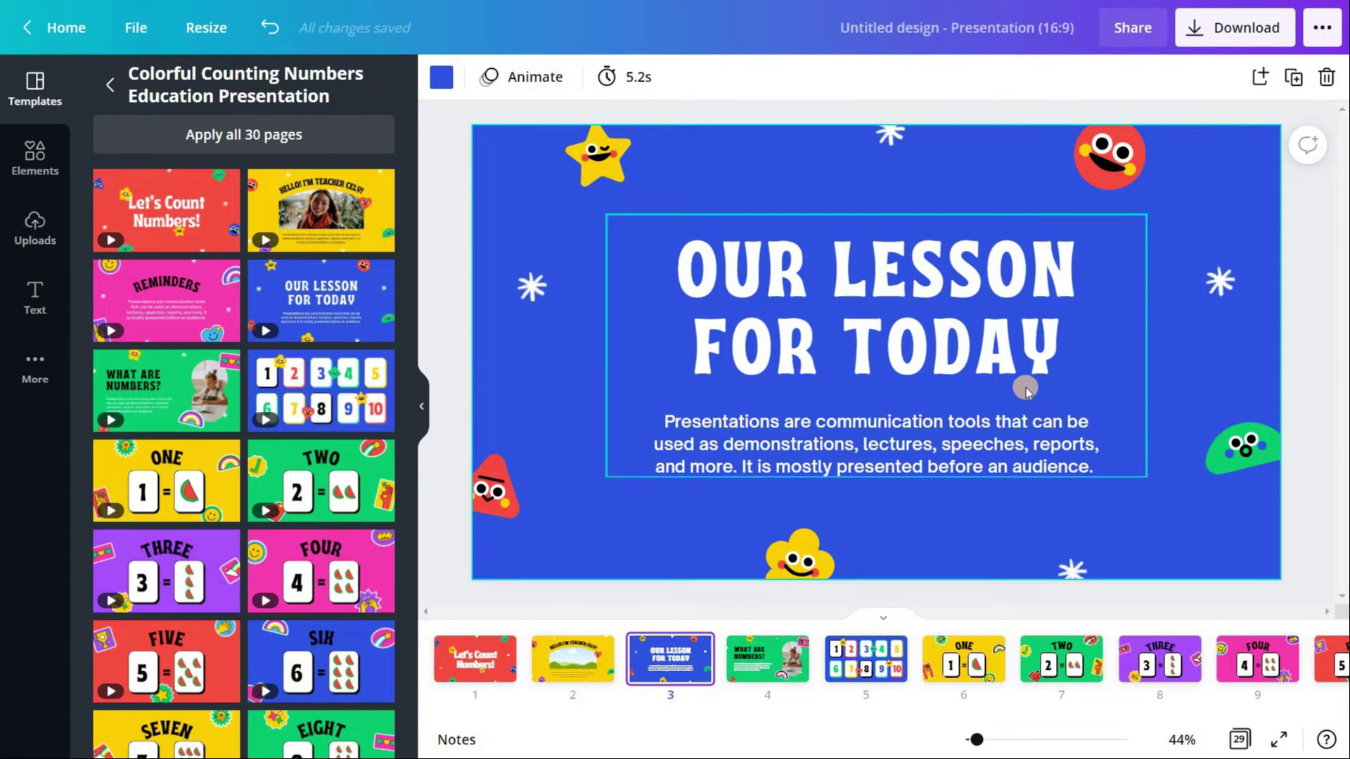
Select the "Our Lesson for Today" heading text on page 3 and look through the pages that follow.
{"action": "left_click", "coordinate": [984, 330]}
{"action": "double_click", "coordinate": [1026, 336]}
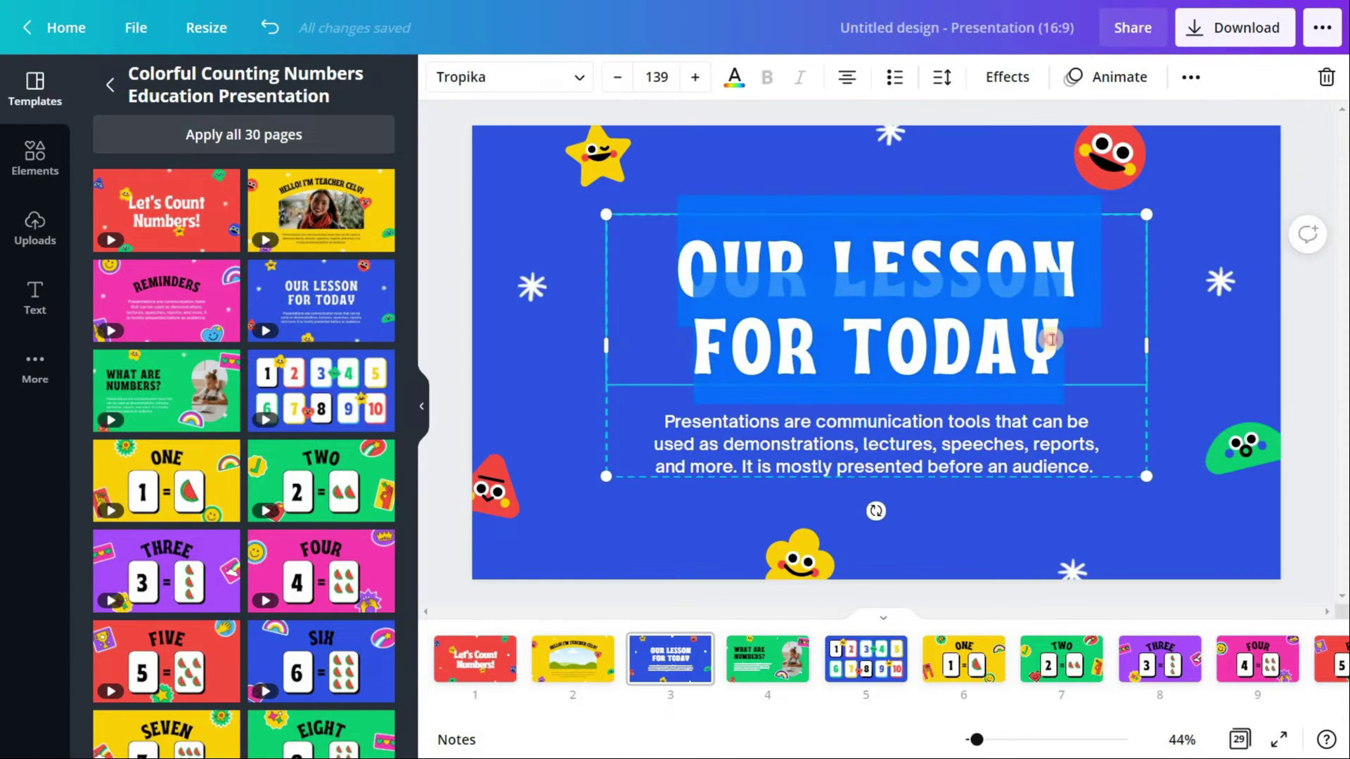
{"action": "left_click", "coordinate": [940, 335]}
{"action": "triple_click", "coordinate": [764, 291]}
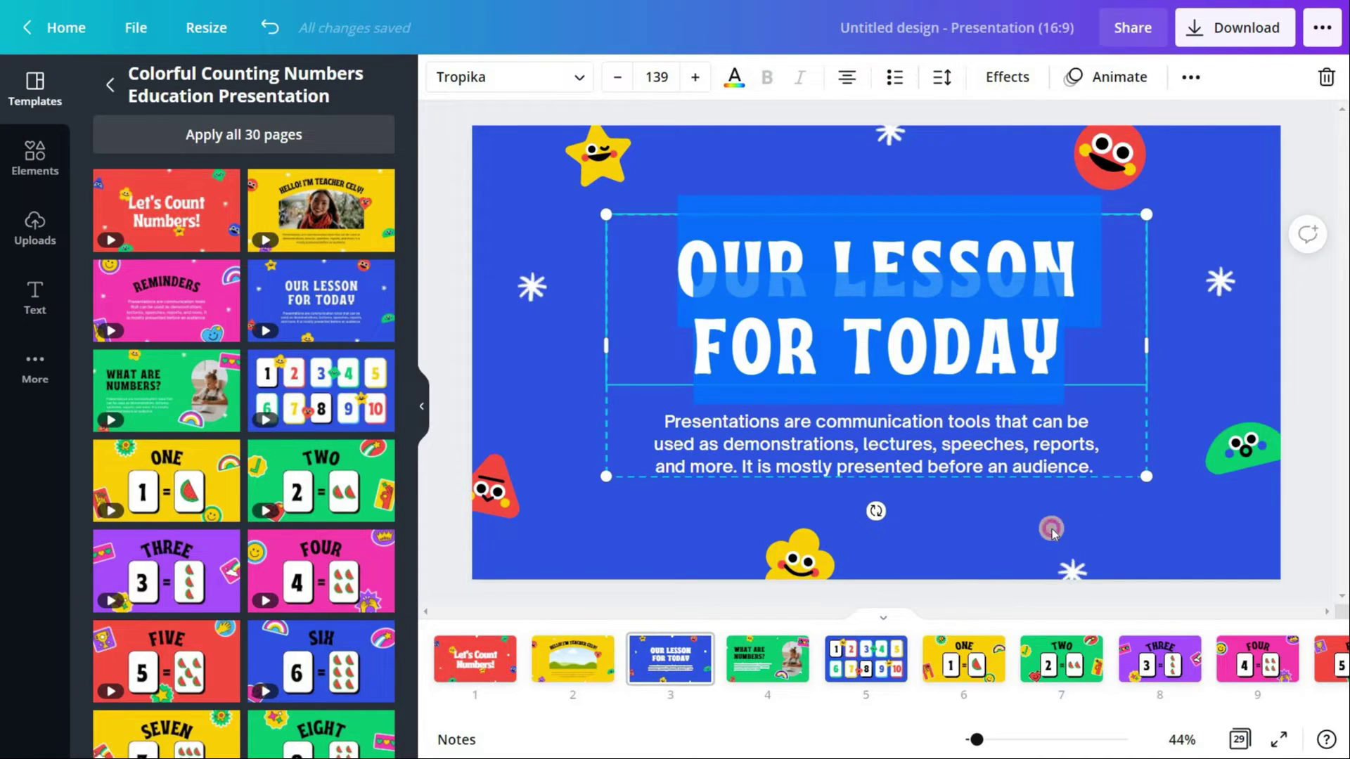
{"action": "left_click", "coordinate": [794, 597]}
{"action": "left_click", "coordinate": [773, 675]}
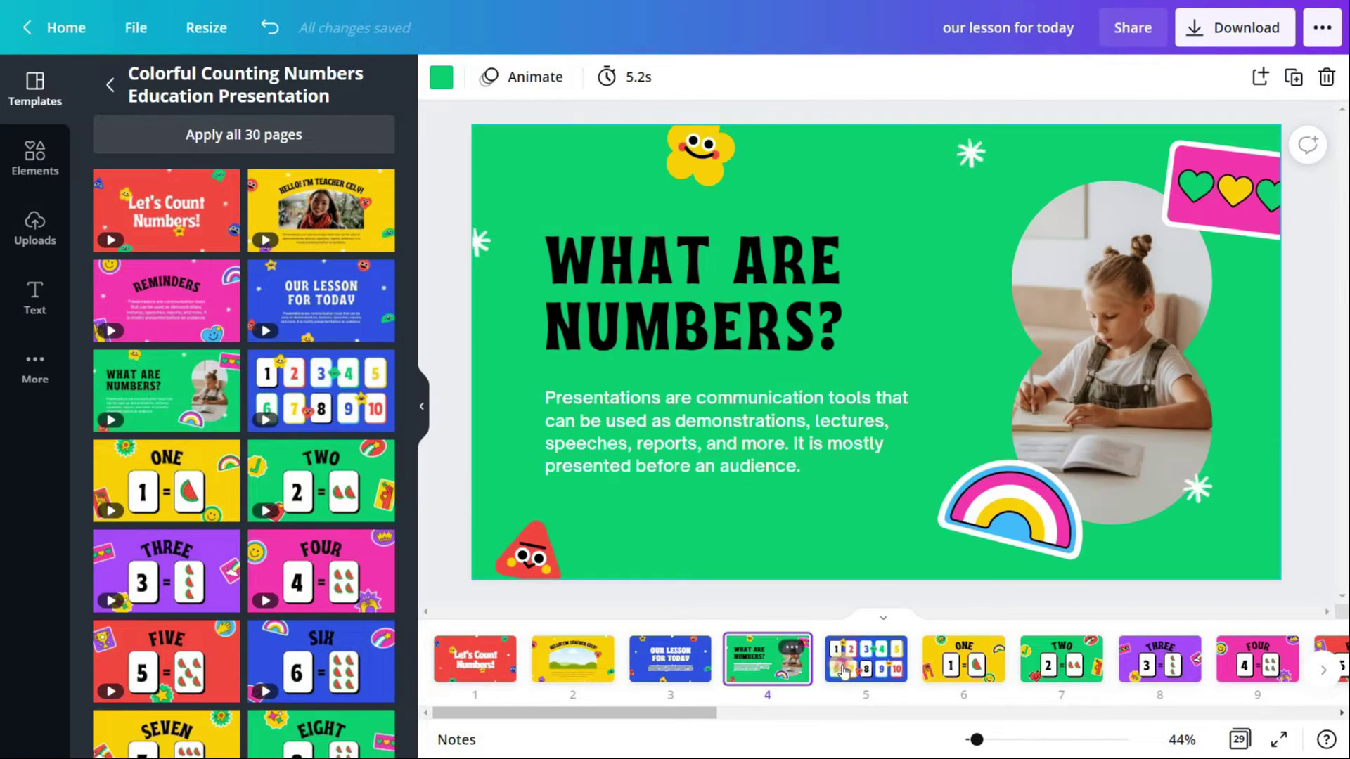
{"action": "left_click", "coordinate": [892, 678]}
{"action": "left_click_drag", "start_coordinate": [705, 715], "coordinate": [1187, 713]}
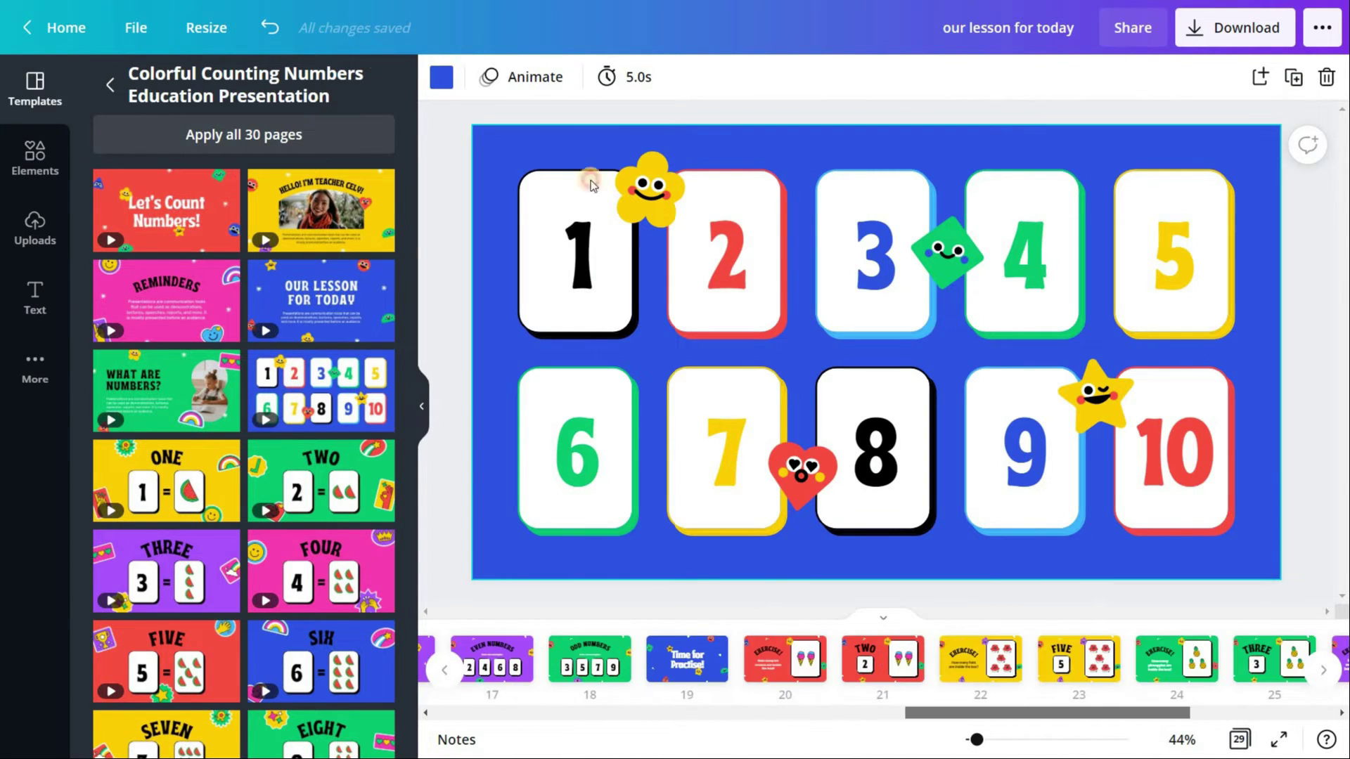
Return to the Education Presentation template results and browse the other lesson designs.
{"action": "left_click", "coordinate": [110, 85]}
{"action": "scroll", "coordinate": [320, 352], "scroll_direction": "down", "scroll_amount": 10}
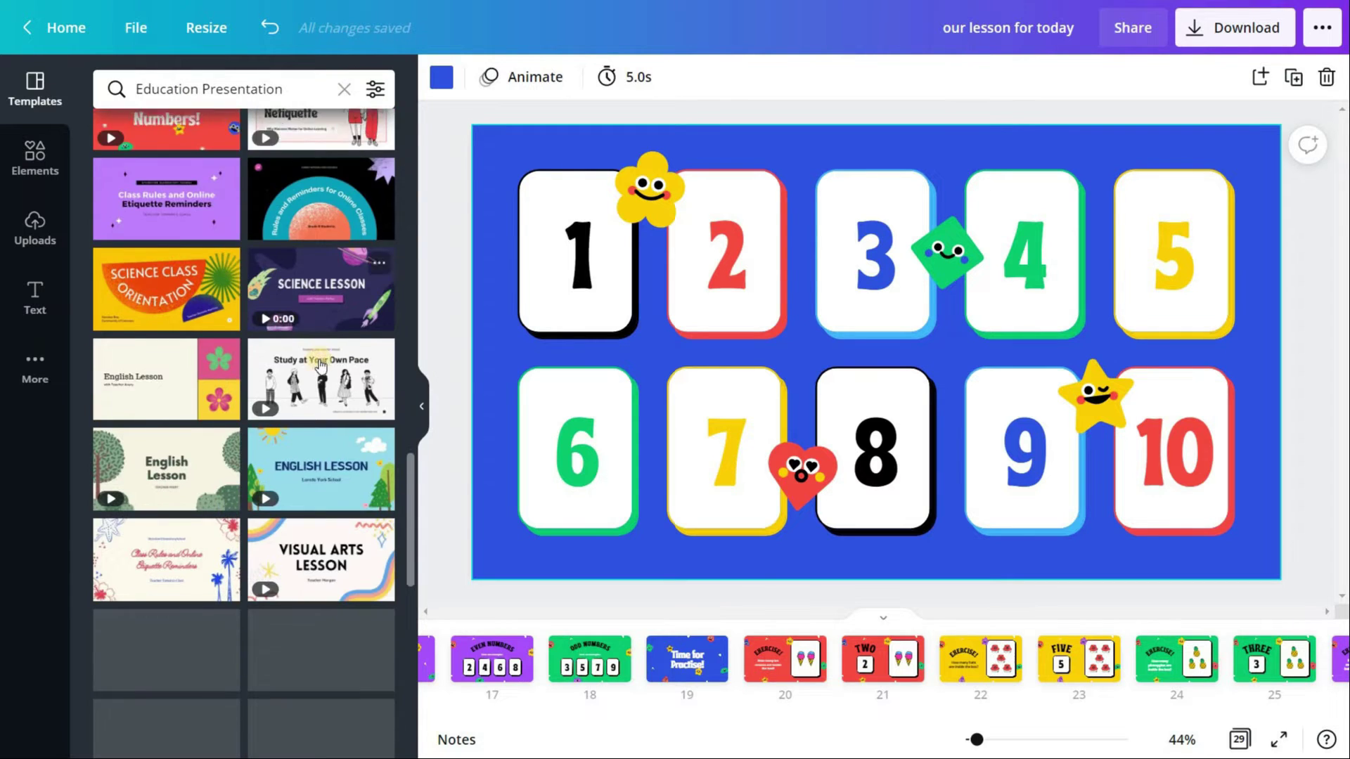
{"action": "scroll", "coordinate": [320, 355], "scroll_direction": "down", "scroll_amount": 5}
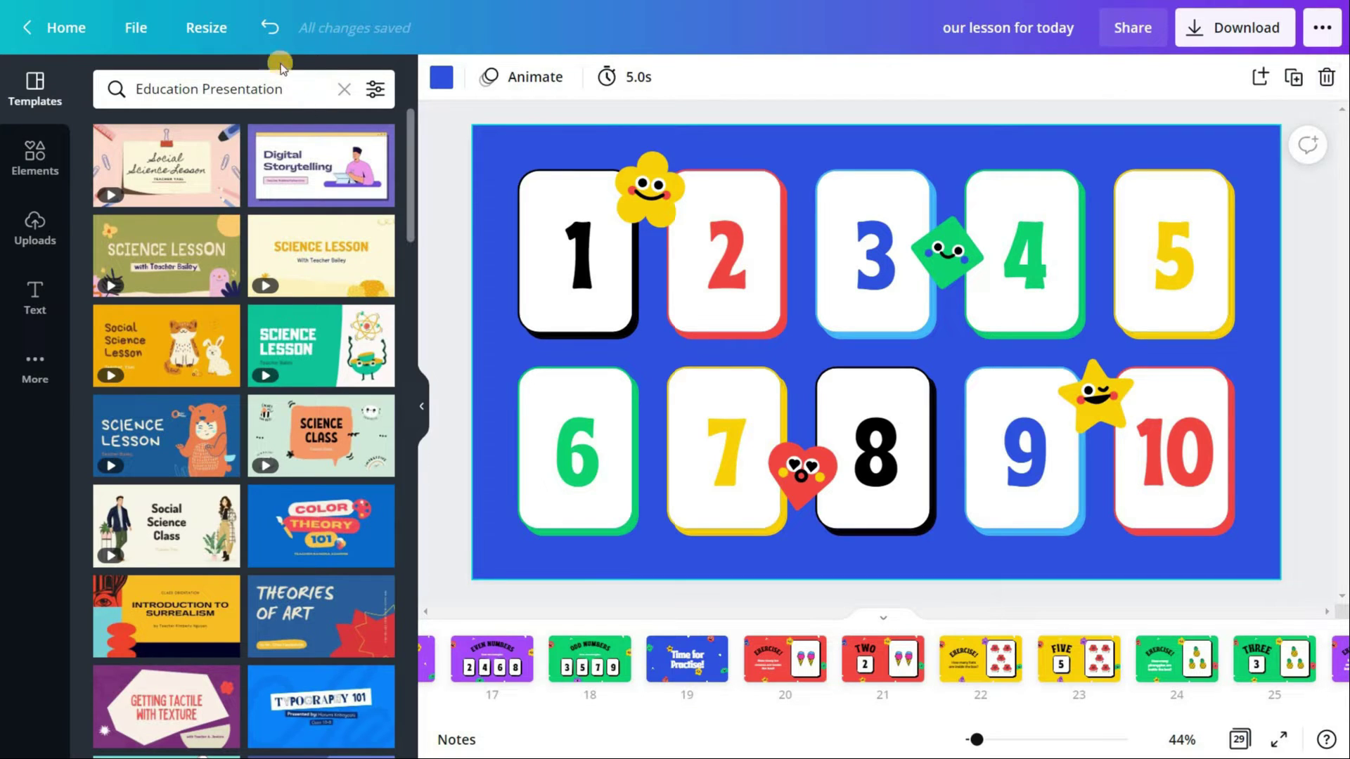
{"action": "left_click", "coordinate": [136, 28]}
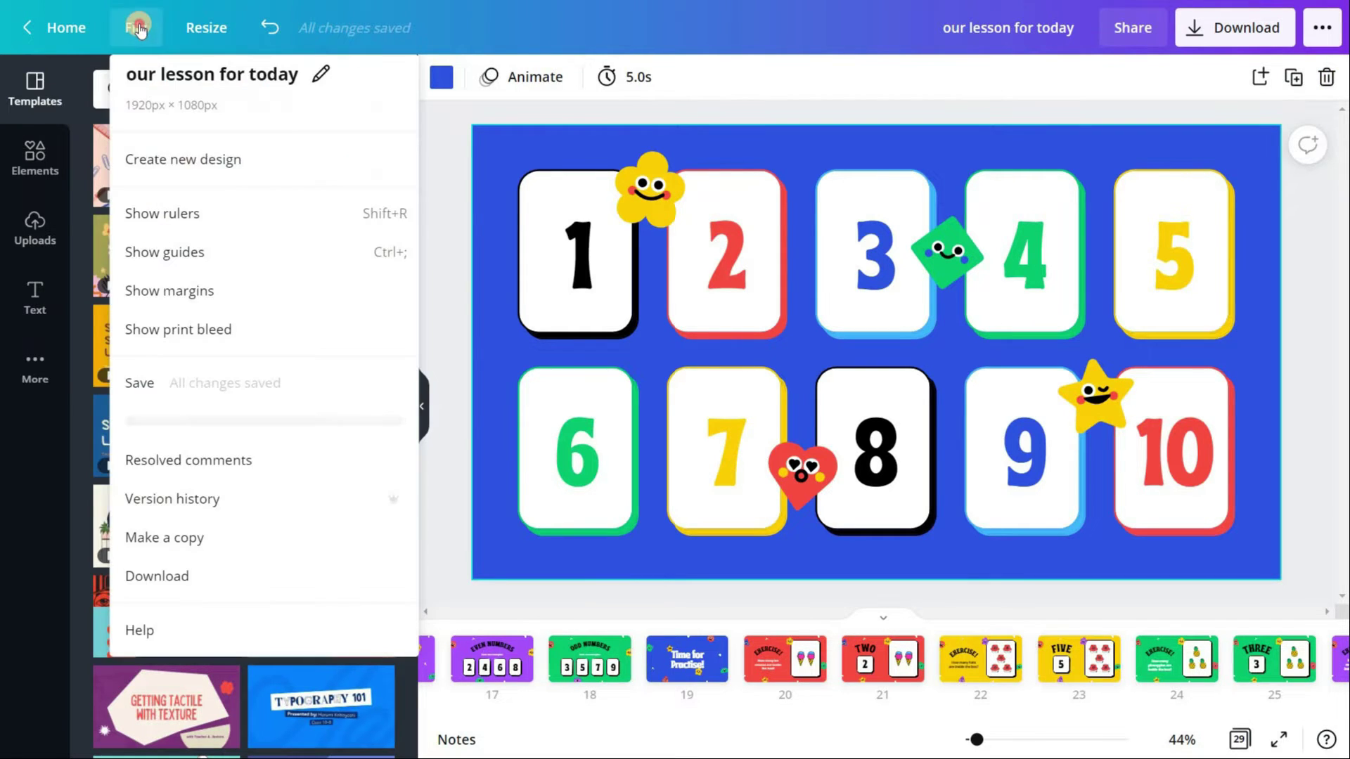
{"action": "left_click", "coordinate": [272, 35]}
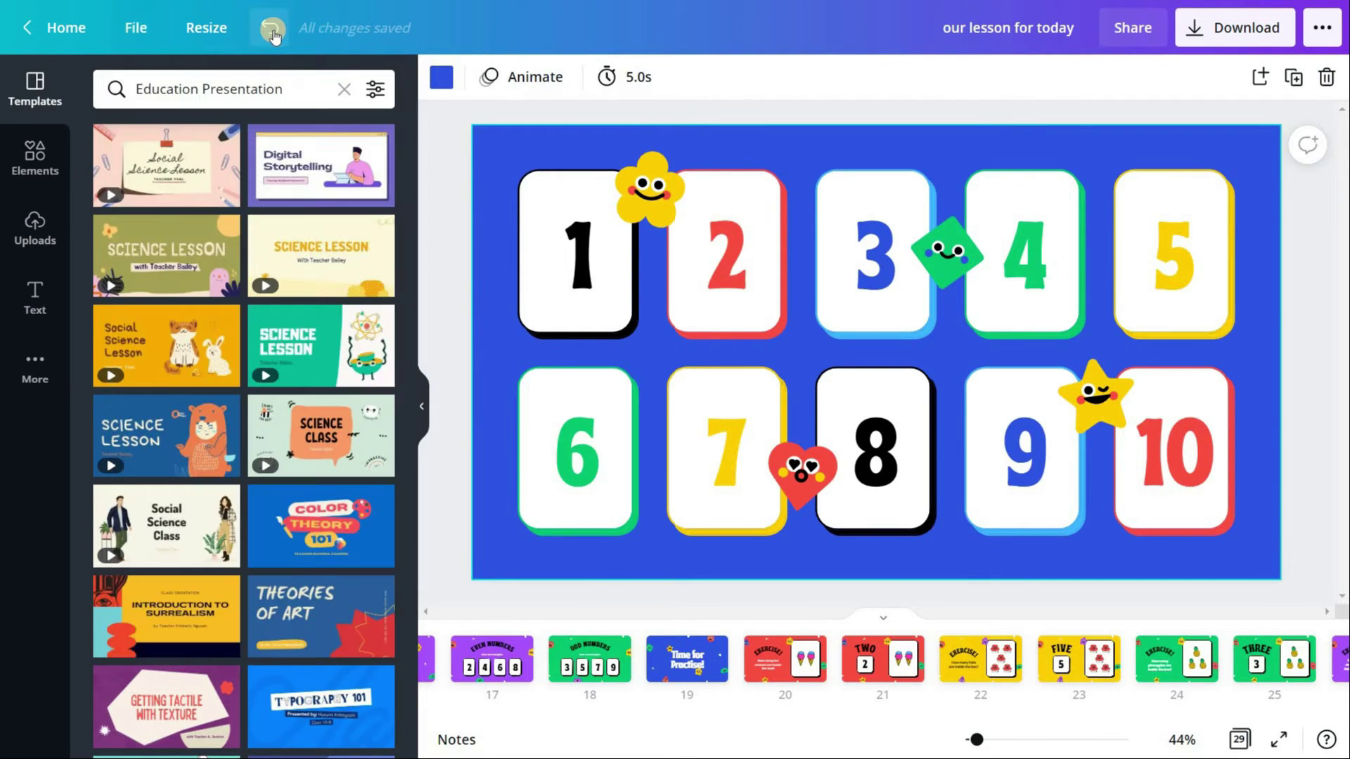
Return to the home page, create another blank Education Presentation, and hide its page thumbnails.
{"action": "left_click", "coordinate": [78, 21]}
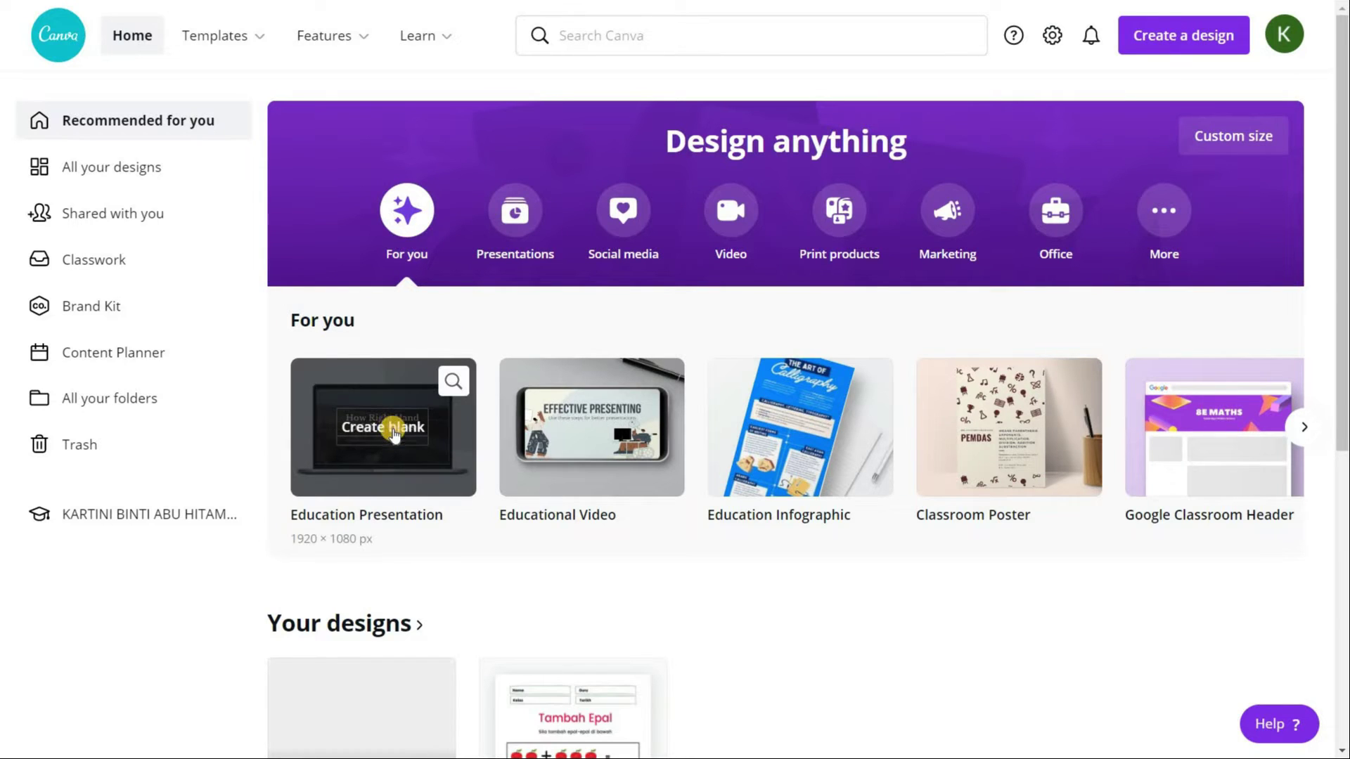
{"action": "left_click", "coordinate": [393, 426]}
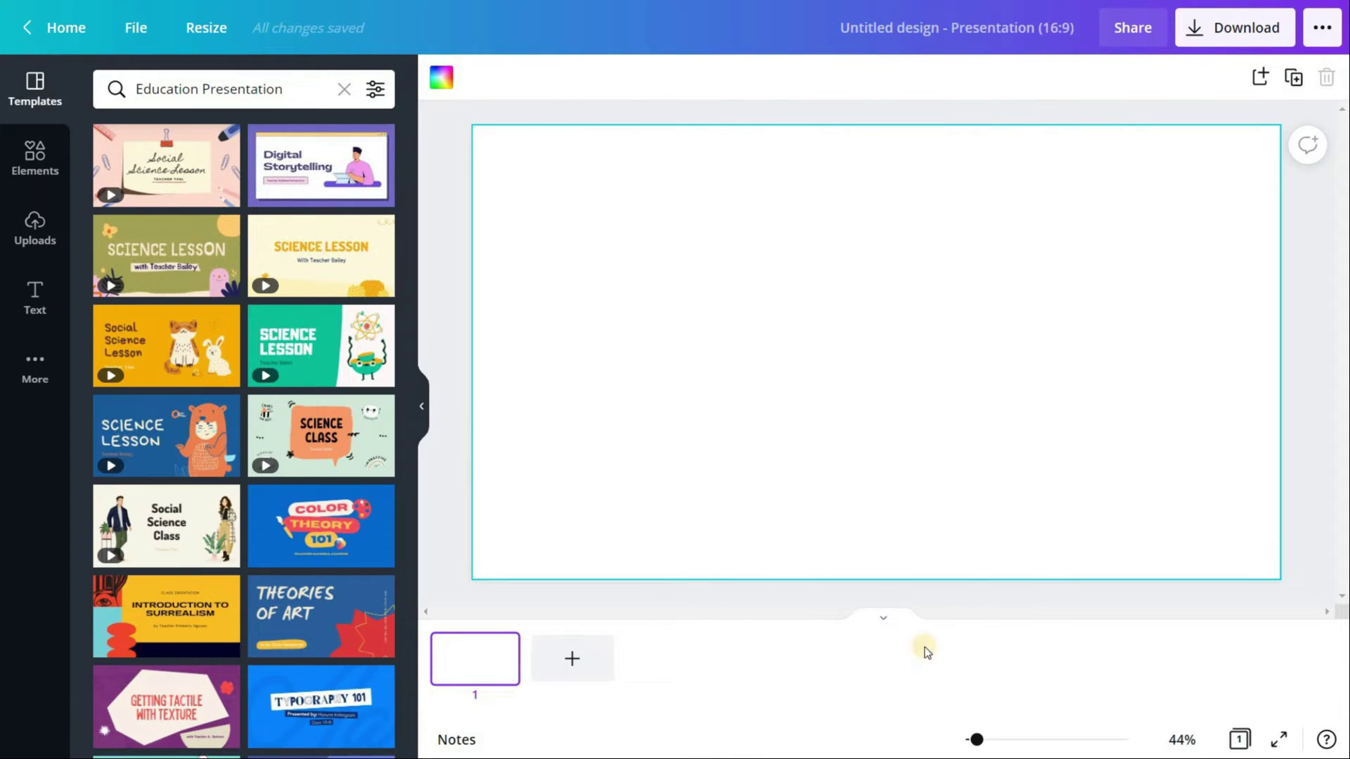
{"action": "left_click", "coordinate": [890, 619]}
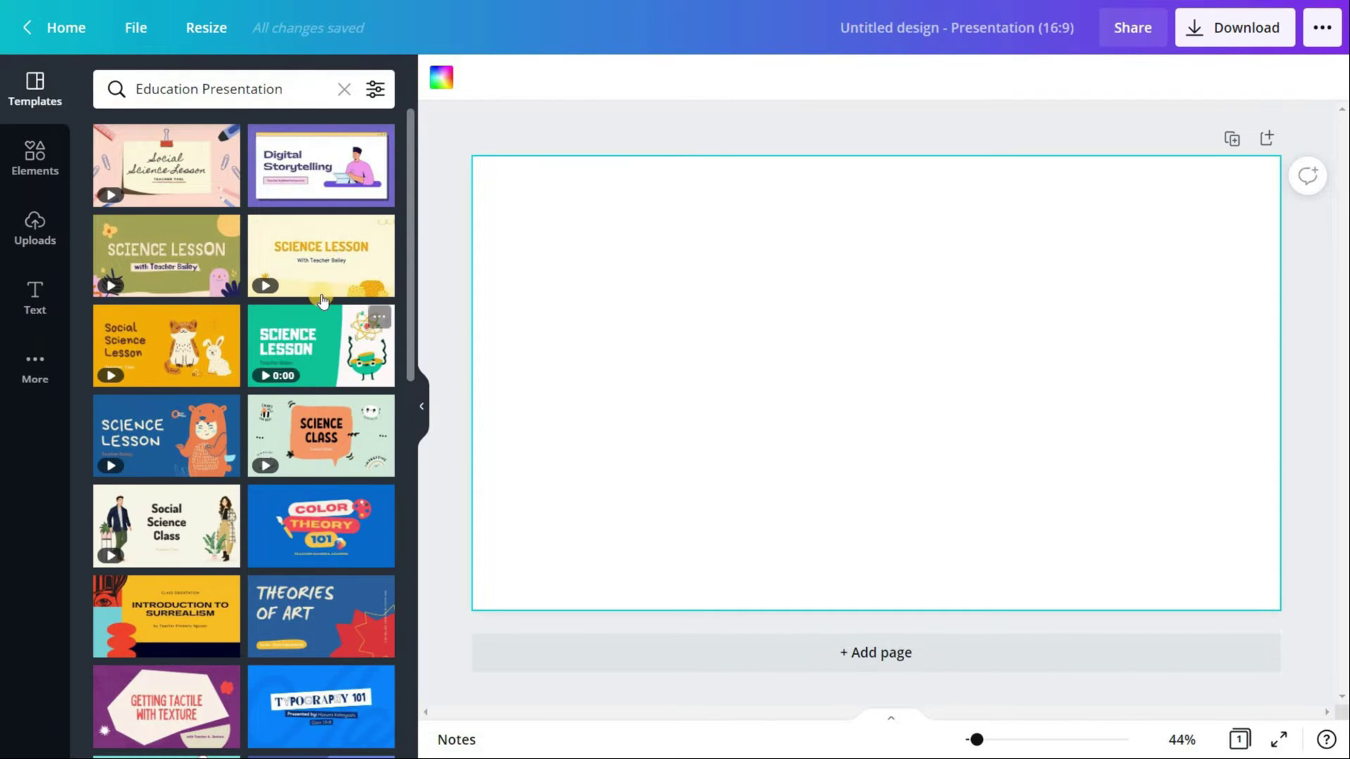
Browse the Education Presentation templates for a suitable lesson design.
{"action": "scroll", "coordinate": [320, 310], "scroll_direction": "down", "scroll_amount": 2}
{"action": "scroll", "coordinate": [321, 301], "scroll_direction": "down", "scroll_amount": 9}
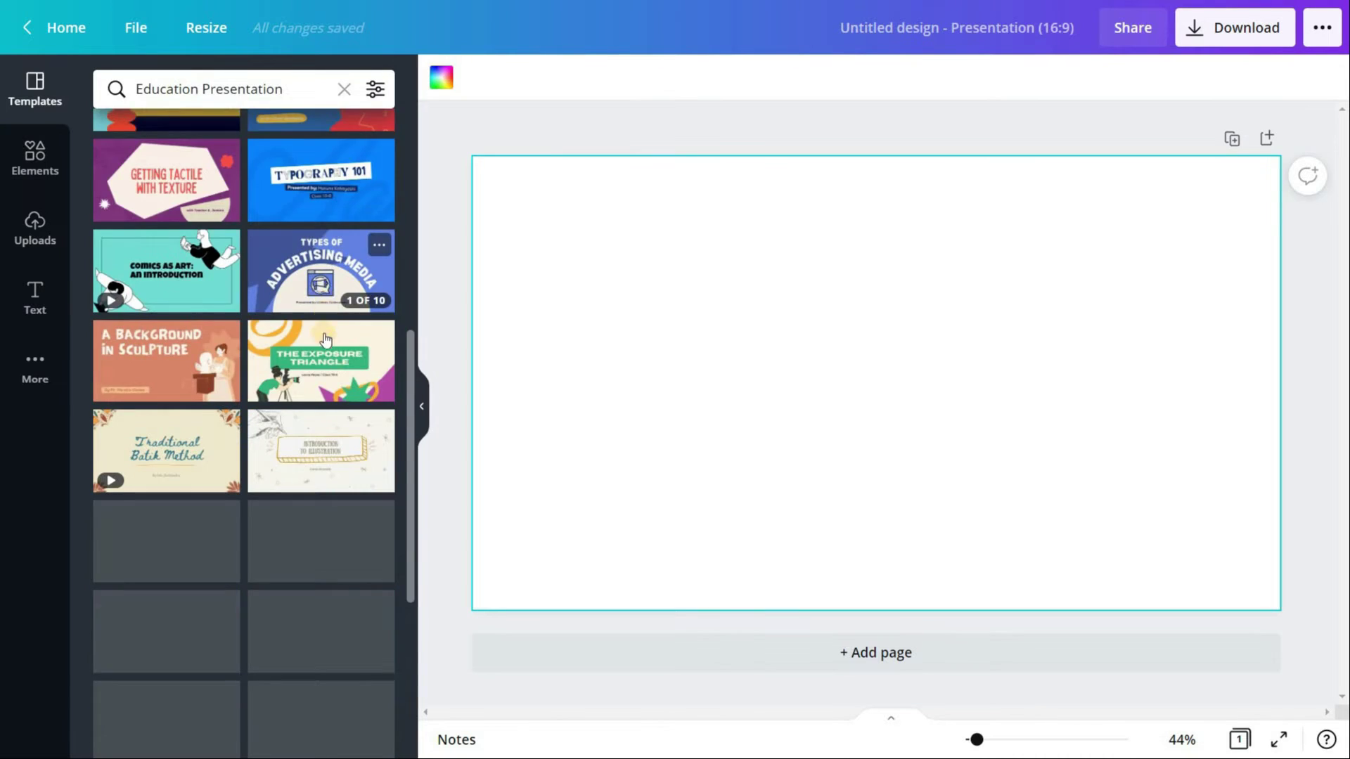
{"action": "scroll", "coordinate": [306, 357], "scroll_direction": "up", "scroll_amount": 5}
{"action": "scroll", "coordinate": [305, 356], "scroll_direction": "up", "scroll_amount": 2}
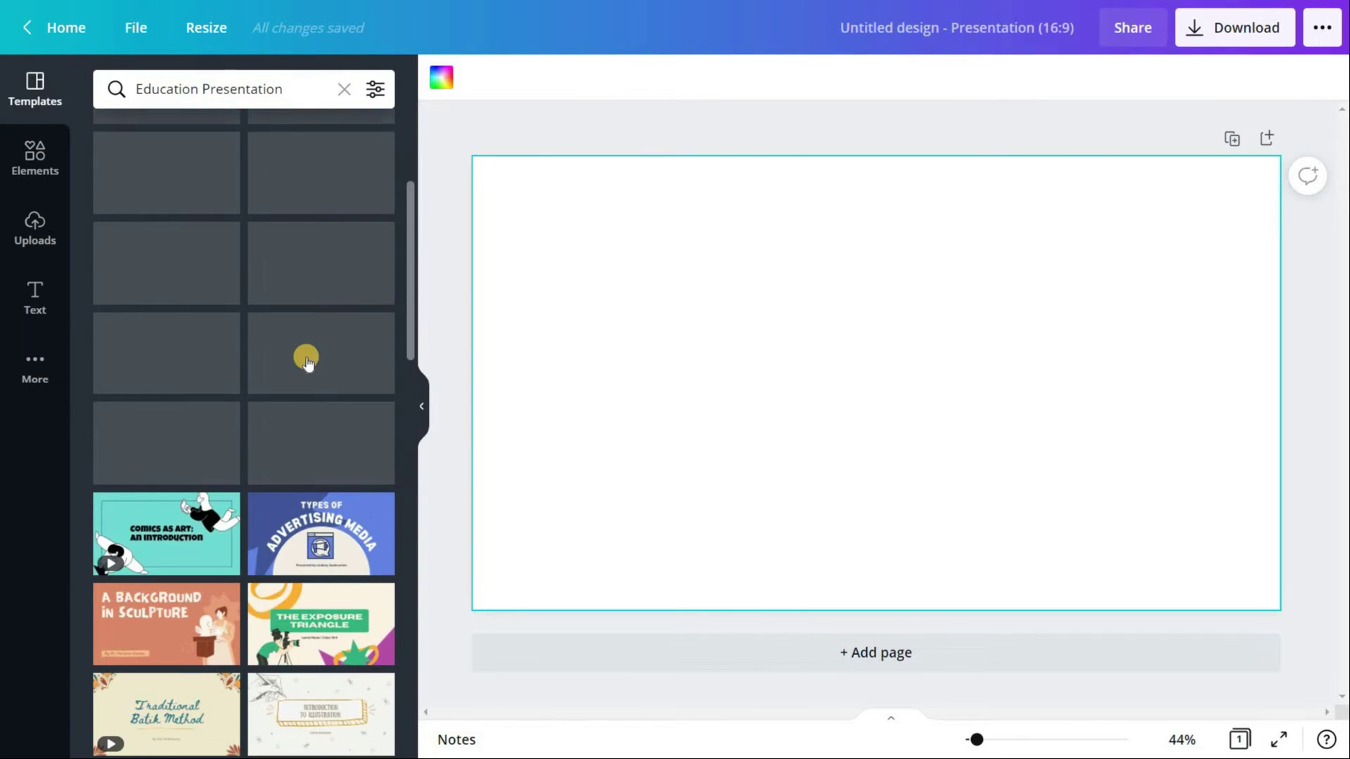
{"action": "scroll", "coordinate": [303, 354], "scroll_direction": "down", "scroll_amount": 5}
{"action": "scroll", "coordinate": [281, 366], "scroll_direction": "up", "scroll_amount": 5}
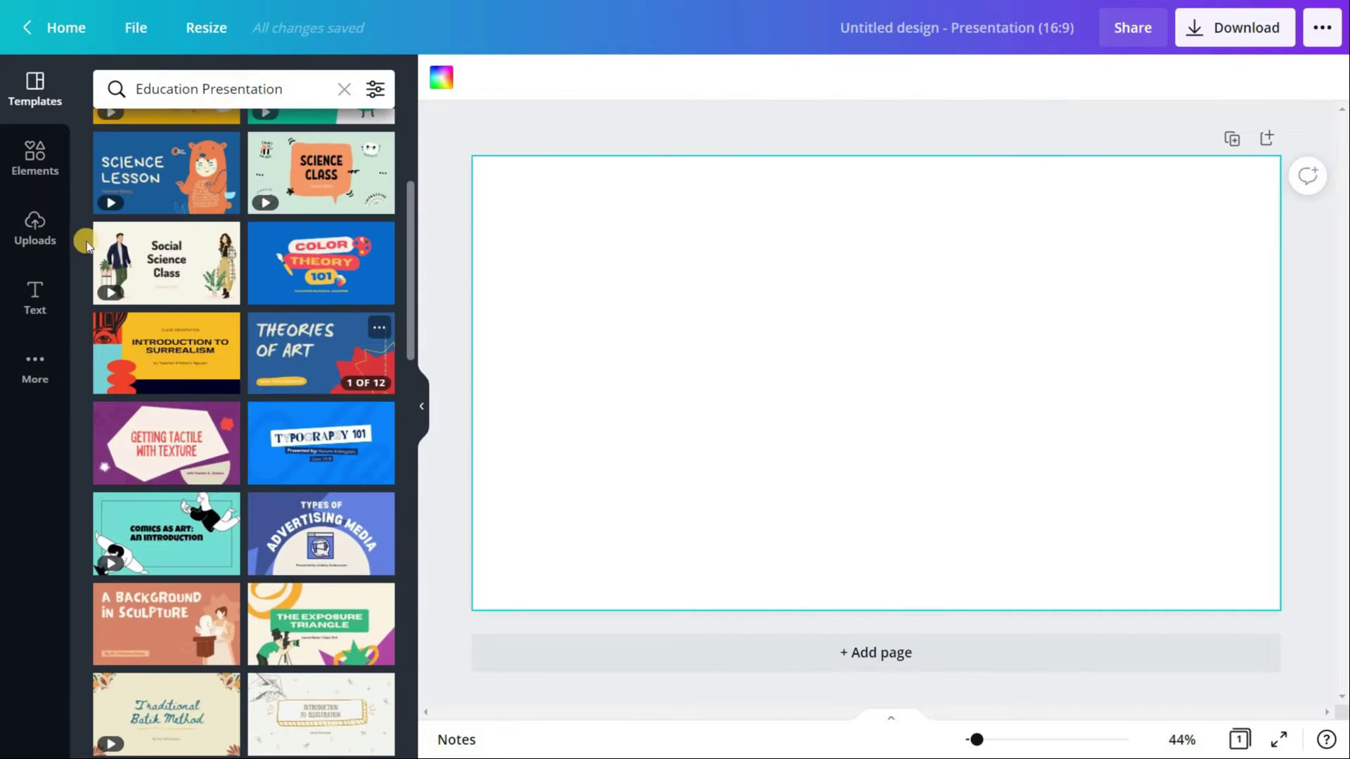
{"action": "scroll", "coordinate": [211, 390], "scroll_direction": "up", "scroll_amount": 4}
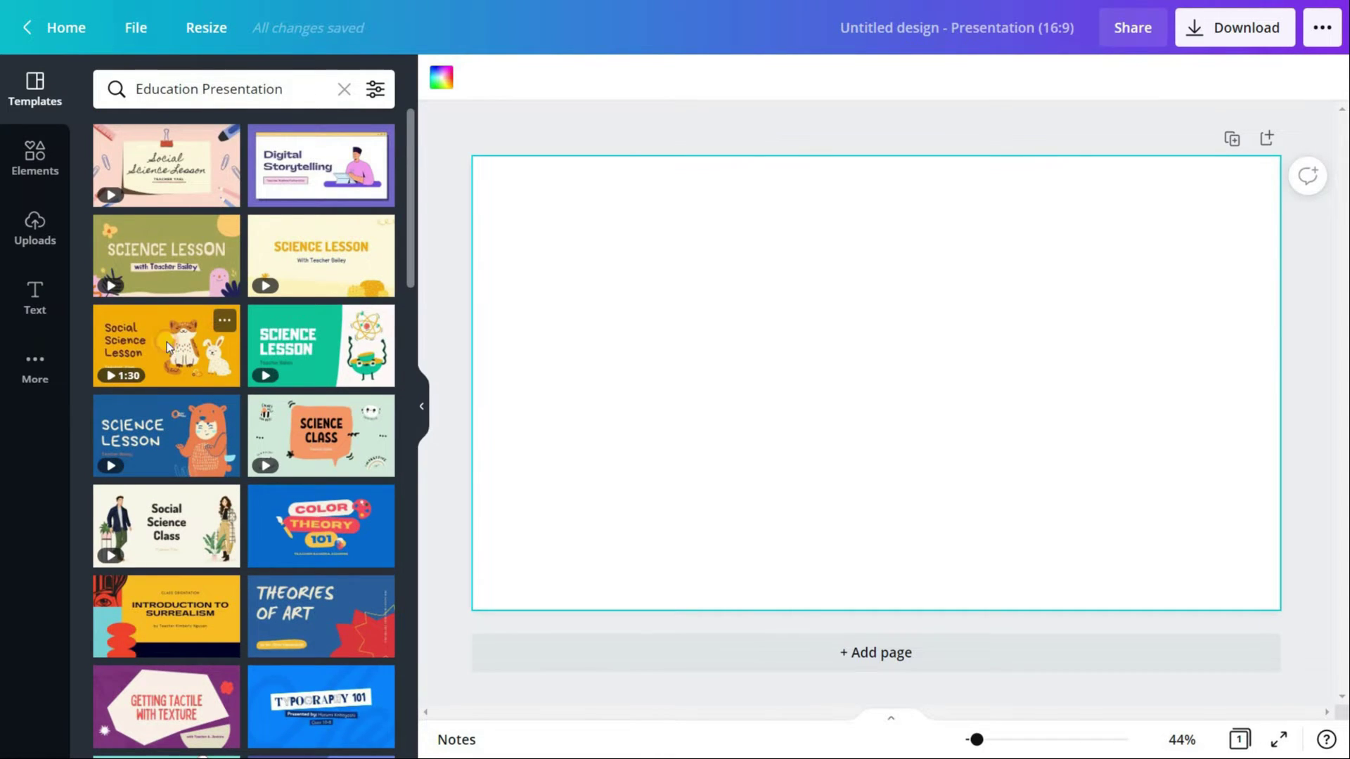
Open the yellow and orange "Social Science Lesson" template and apply only its cover page to the blank page.
{"action": "left_click", "coordinate": [166, 342]}
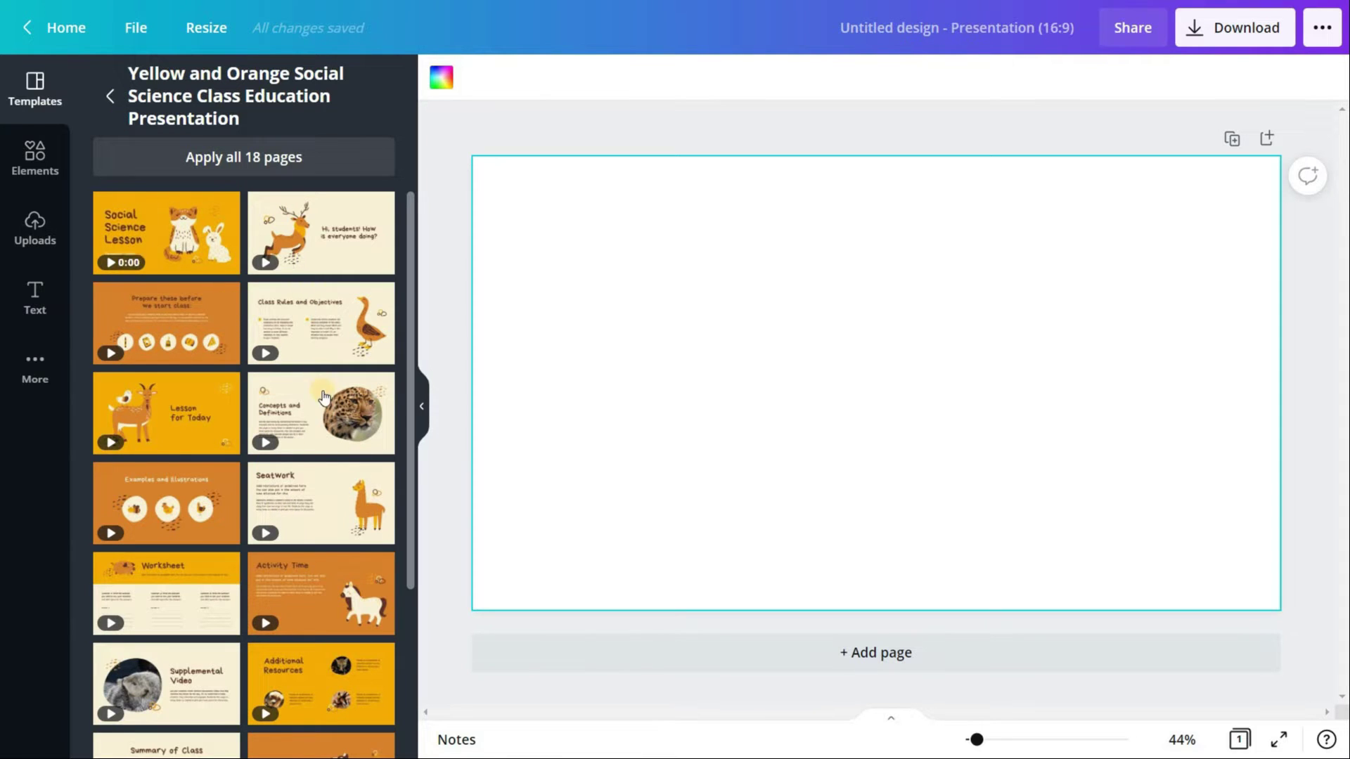
{"action": "scroll", "coordinate": [301, 475], "scroll_direction": "down", "scroll_amount": 3}
{"action": "scroll", "coordinate": [302, 476], "scroll_direction": "up", "scroll_amount": 3}
{"action": "left_click", "coordinate": [169, 226]}
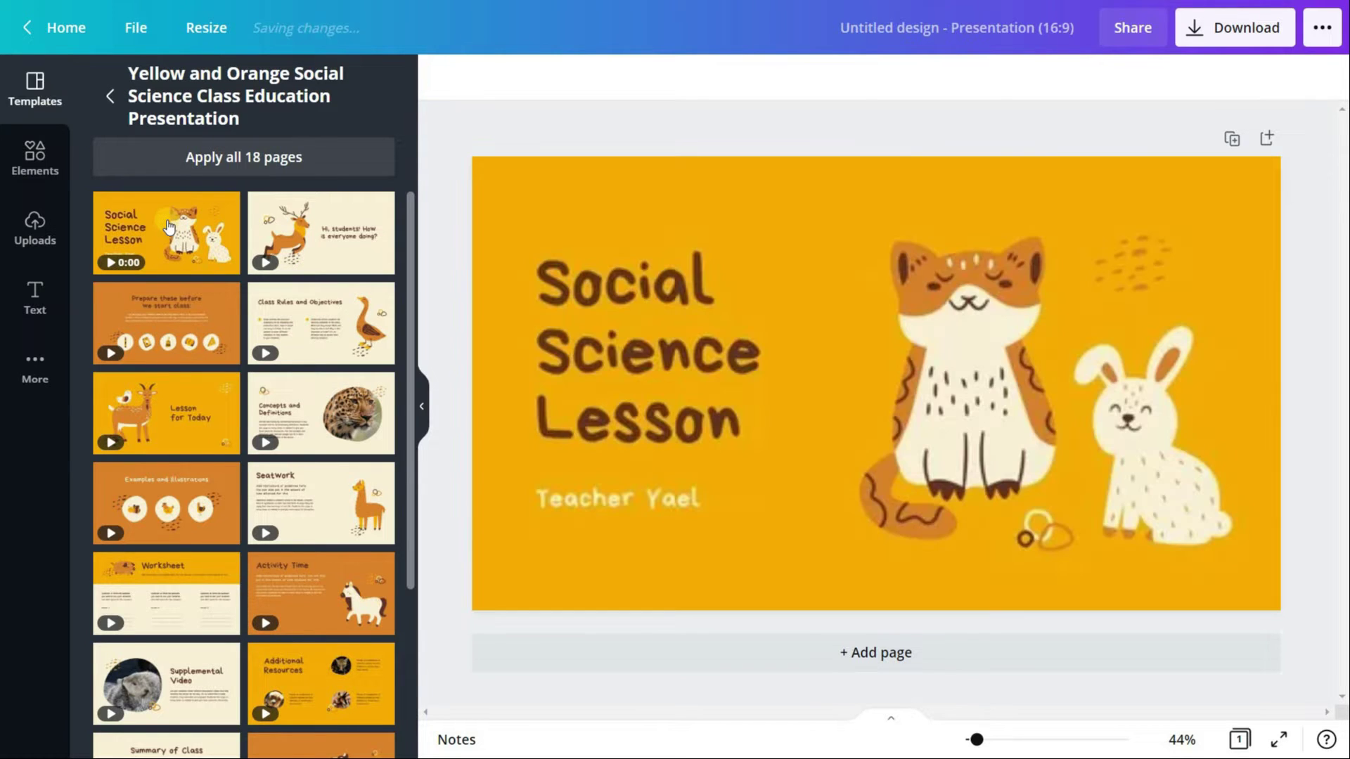
Replace the cover heading "Social Science Lesson" with "Pendidikan Kesihatan".
{"action": "left_click", "coordinate": [483, 300]}
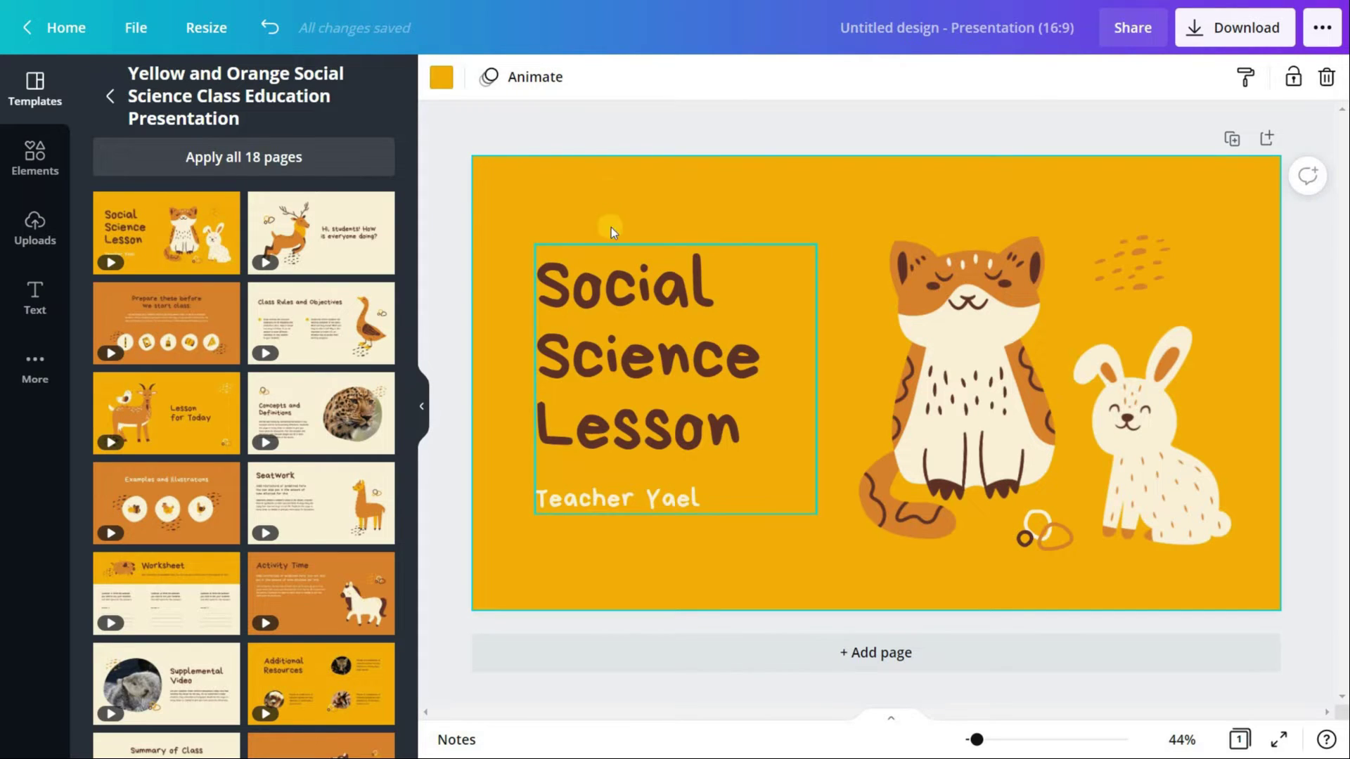
{"action": "left_click", "coordinate": [622, 293]}
{"action": "left_click", "coordinate": [674, 307]}
{"action": "left_click", "coordinate": [675, 340]}
{"action": "left_click", "coordinate": [775, 382]}
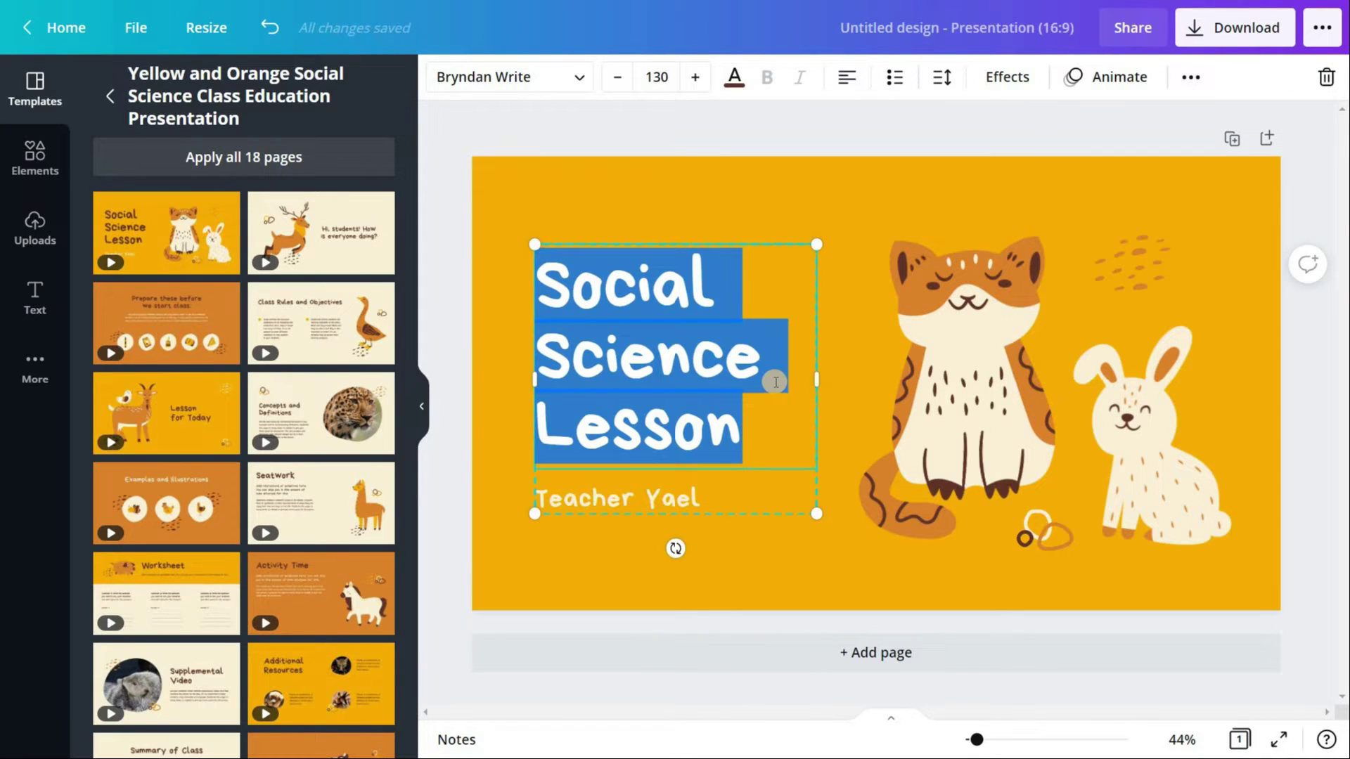
{"action": "type", "text": "Pendidi"}
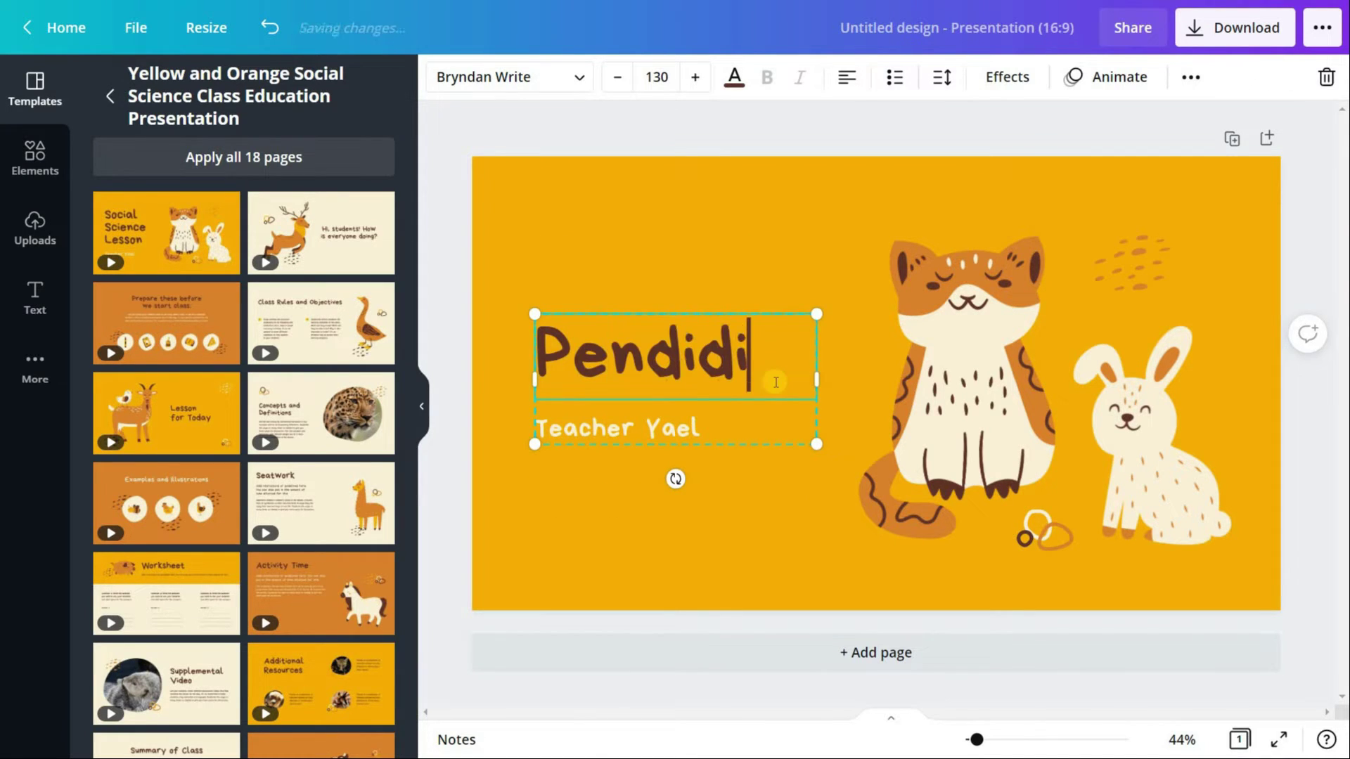
{"action": "type", "text": "kan Ke"}
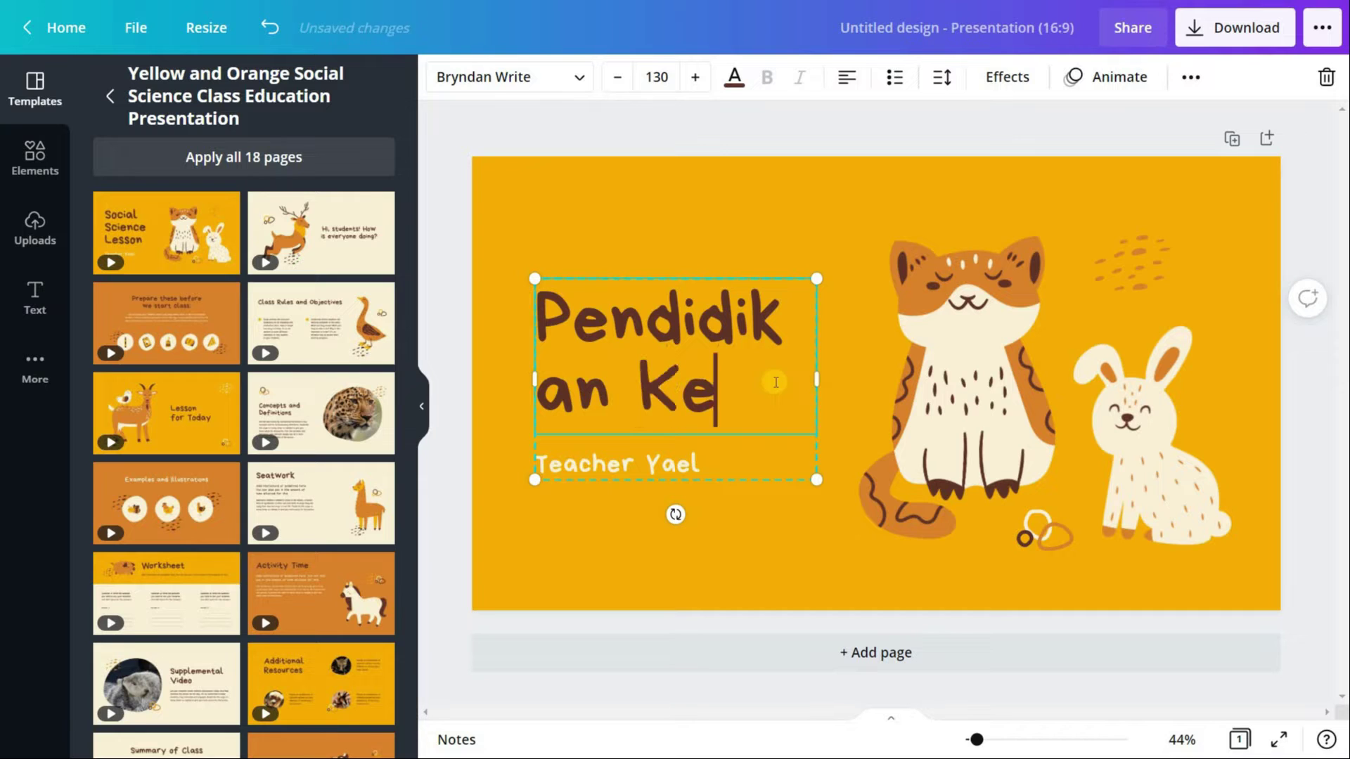
{"action": "type", "text": "sihatan"}
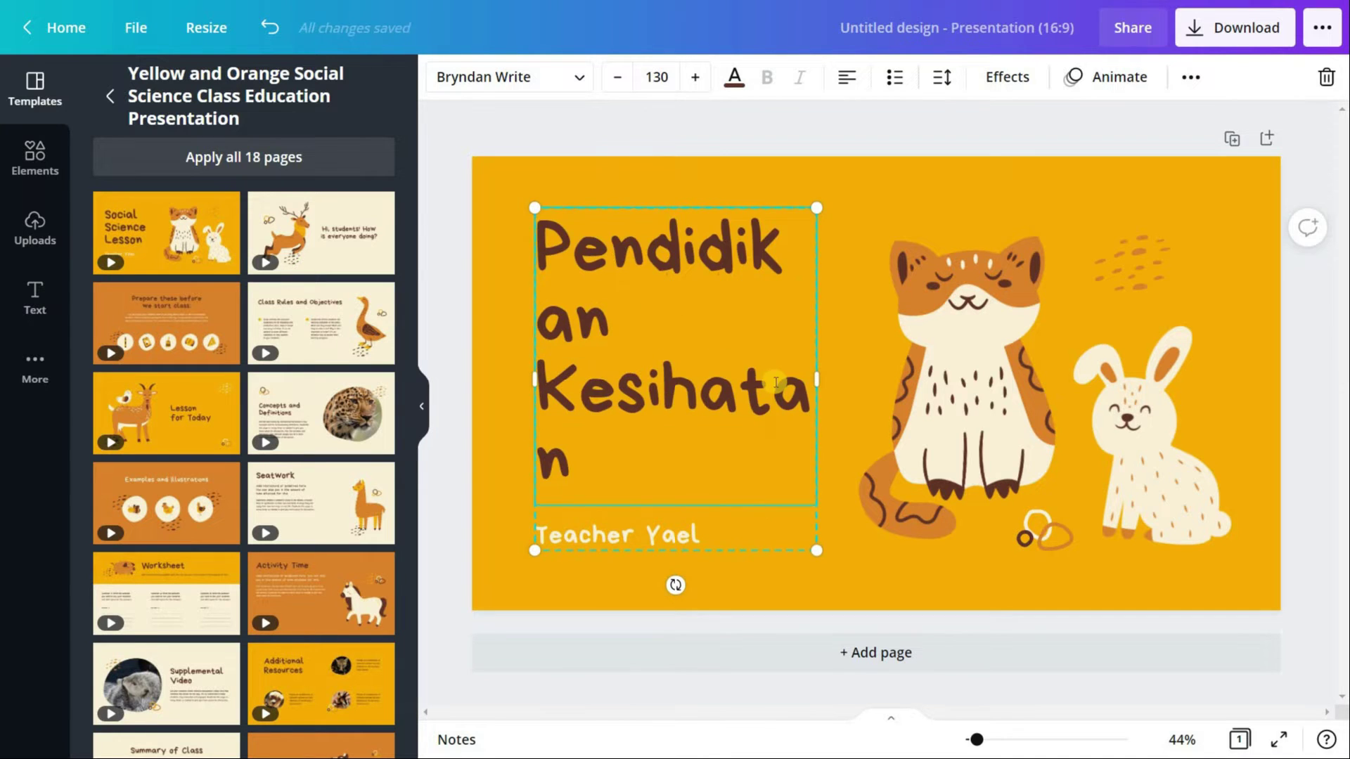
Change the cover heading to "Pendidikan Jasmani dan Pendidikan Kesihatan".
{"action": "key", "text": "BackSpace"}
{"action": "key", "text": "BackSpace"}
{"action": "key", "text": "BackSpace"}
{"action": "key", "text": "BackSpace"}
{"action": "key", "text": "BackSpace"}
{"action": "key", "text": "BackSpace"}
{"action": "key", "text": "BackSpace"}
{"action": "key", "text": "BackSpace"}
{"action": "key", "text": "BackSpace"}
{"action": "type", "text": "Jasmani dan "}
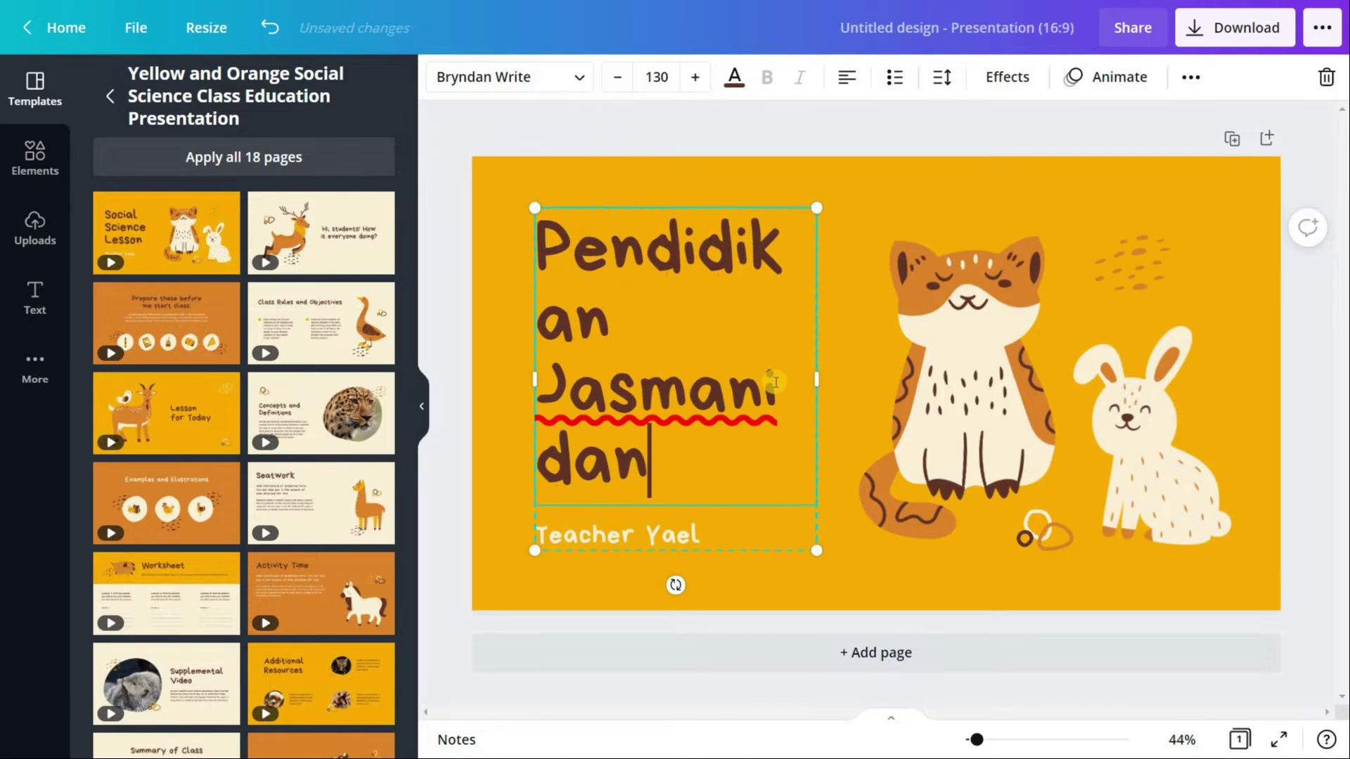
{"action": "type", "text": "Pe"}
{"action": "key", "text": "BackSpace"}
{"action": "key", "text": "BackSpace"}
{"action": "type", "text": "Pe"}
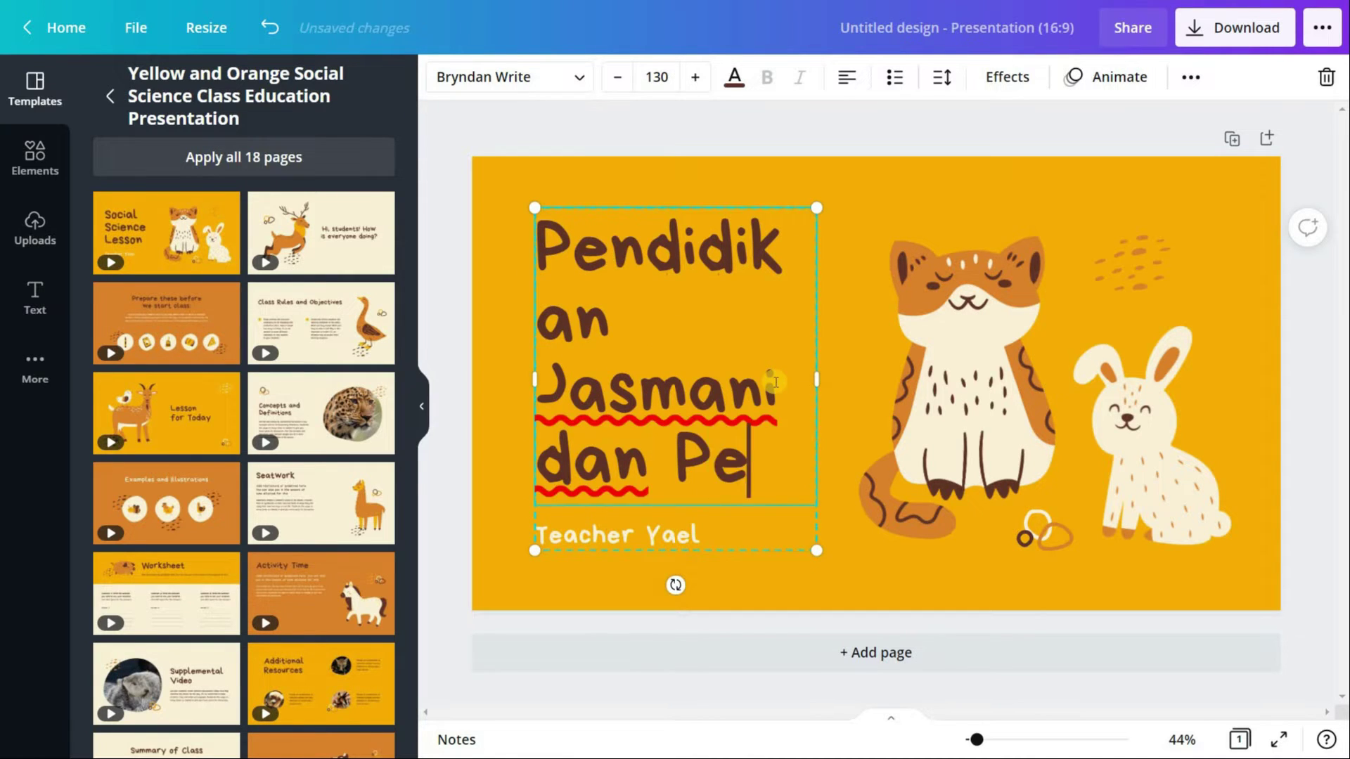
{"action": "type", "text": "ndidikan Kesih"}
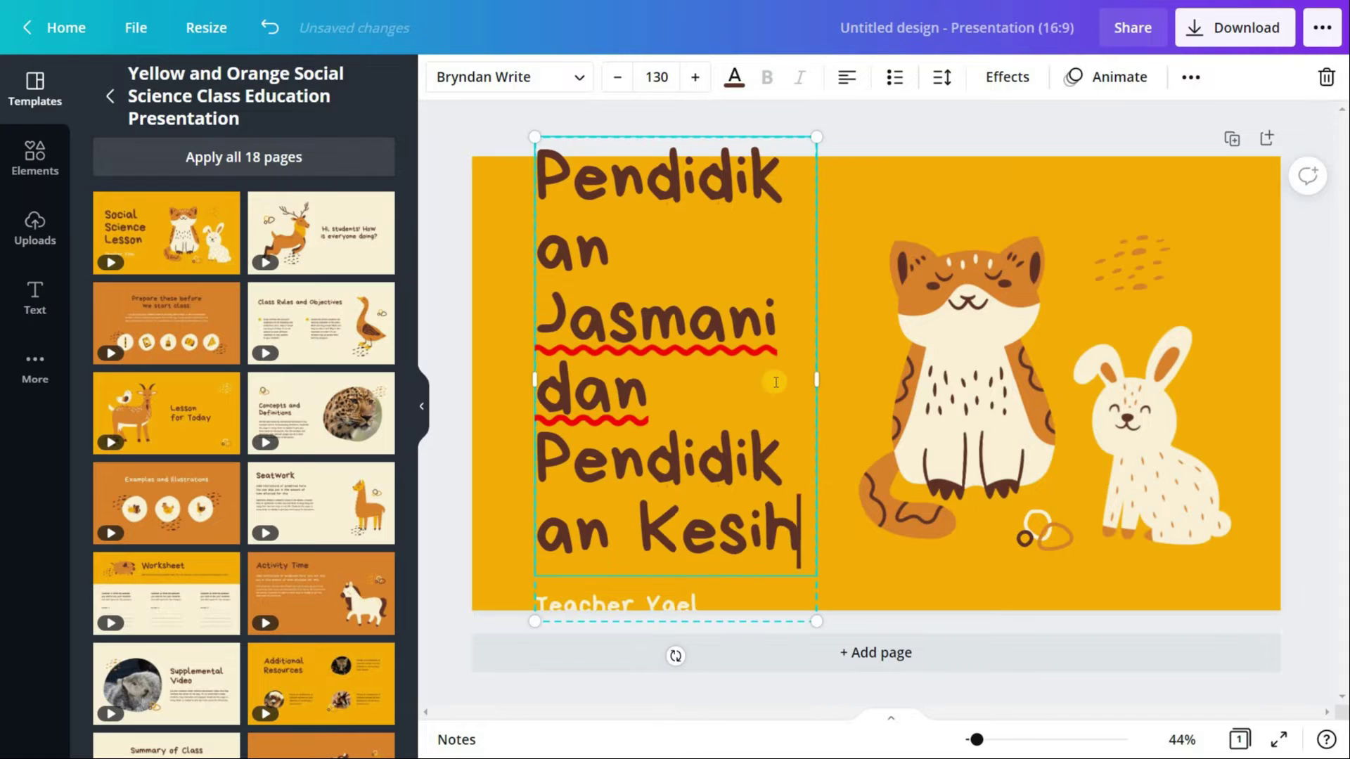
{"action": "type", "text": "atan"}
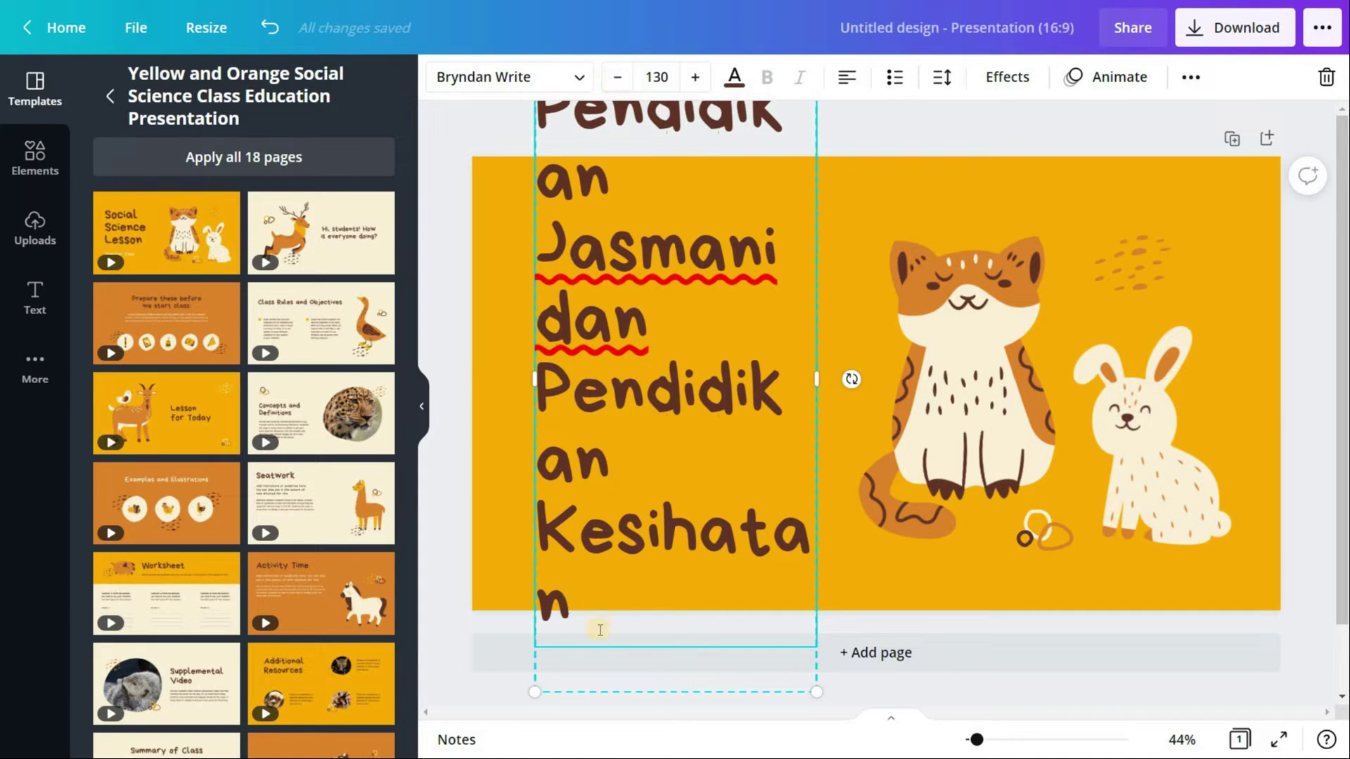
Reduce the cover heading's font size to 109, widen its text box to about 927, and shift it slightly away from the cat.
{"action": "left_click_drag", "start_coordinate": [573, 619], "coordinate": [683, 349]}
{"action": "left_click", "coordinate": [683, 349]}
{"action": "triple_click", "coordinate": [679, 135]}
{"action": "left_click", "coordinate": [620, 78]}
{"action": "left_click", "coordinate": [620, 78]}
{"action": "left_click", "coordinate": [620, 78]}
{"action": "left_click", "coordinate": [619, 78]}
{"action": "left_click", "coordinate": [620, 78]}
{"action": "left_click", "coordinate": [619, 78]}
{"action": "left_click", "coordinate": [619, 78]}
{"action": "left_click", "coordinate": [619, 78]}
{"action": "left_click", "coordinate": [619, 78]}
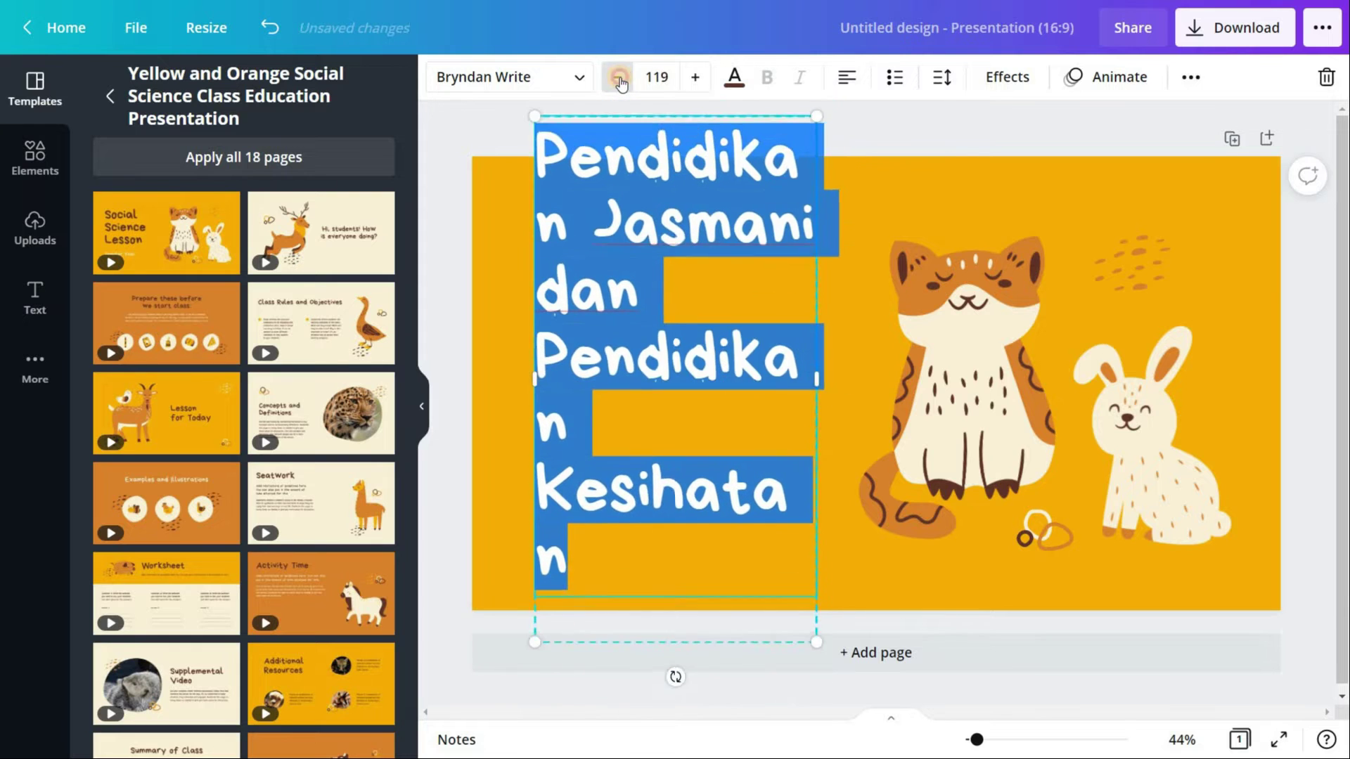
{"action": "left_click", "coordinate": [619, 78]}
{"action": "left_click", "coordinate": [619, 78]}
{"action": "left_click", "coordinate": [620, 78]}
{"action": "left_click", "coordinate": [619, 78]}
{"action": "left_click", "coordinate": [619, 78]}
{"action": "left_click", "coordinate": [619, 78]}
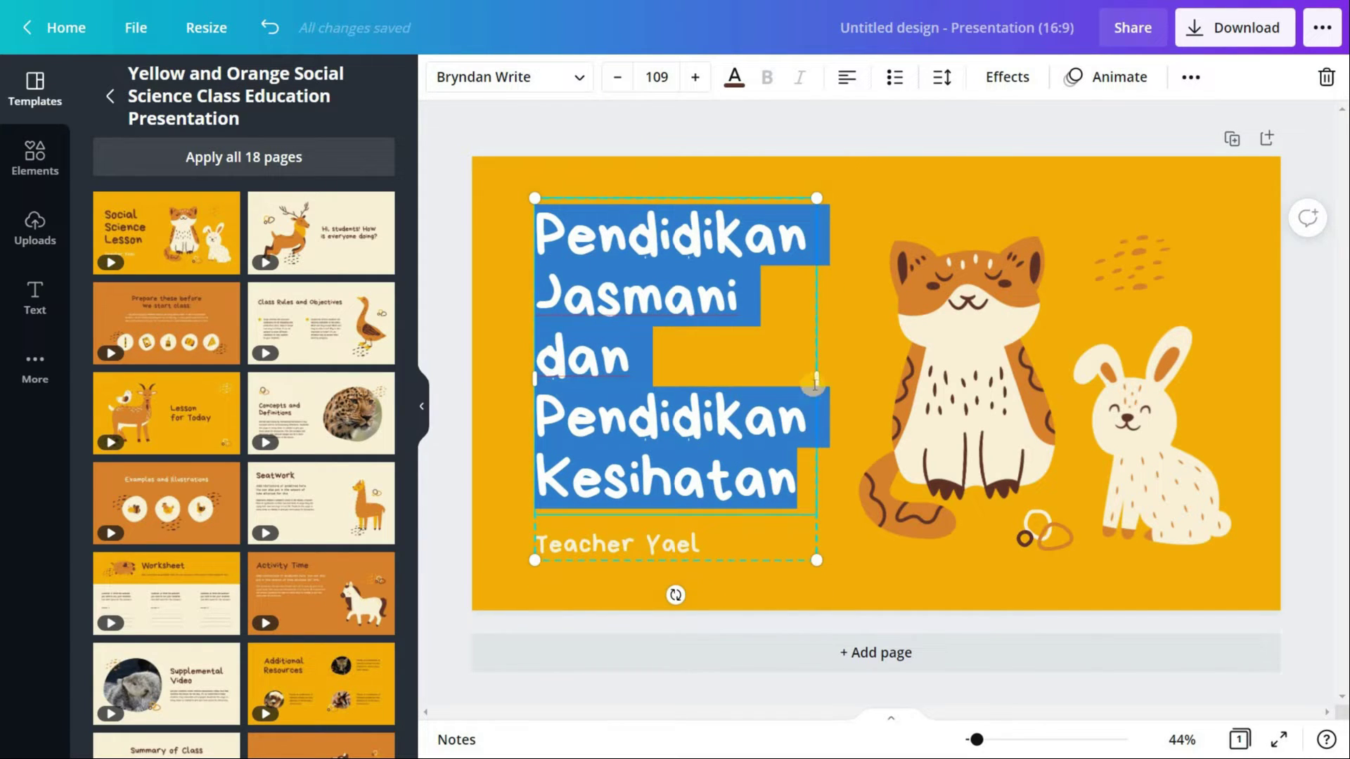
{"action": "left_click_drag", "start_coordinate": [900, 383], "coordinate": [925, 384]}
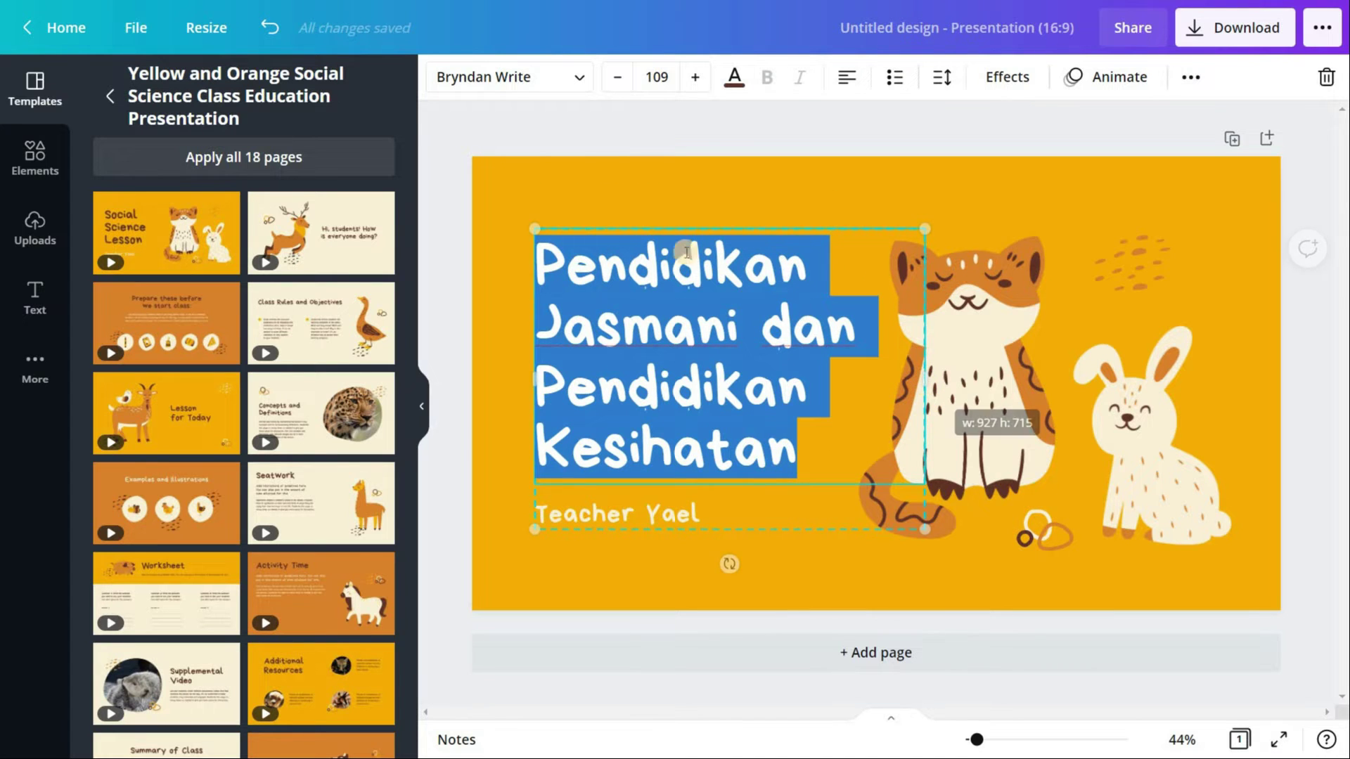
{"action": "left_click_drag", "start_coordinate": [713, 262], "coordinate": [697, 262]}
Replace the sample teacher's name beneath the cover heading with the presenter's title and name.
{"action": "left_click", "coordinate": [683, 509]}
{"action": "left_click", "coordinate": [683, 509]}
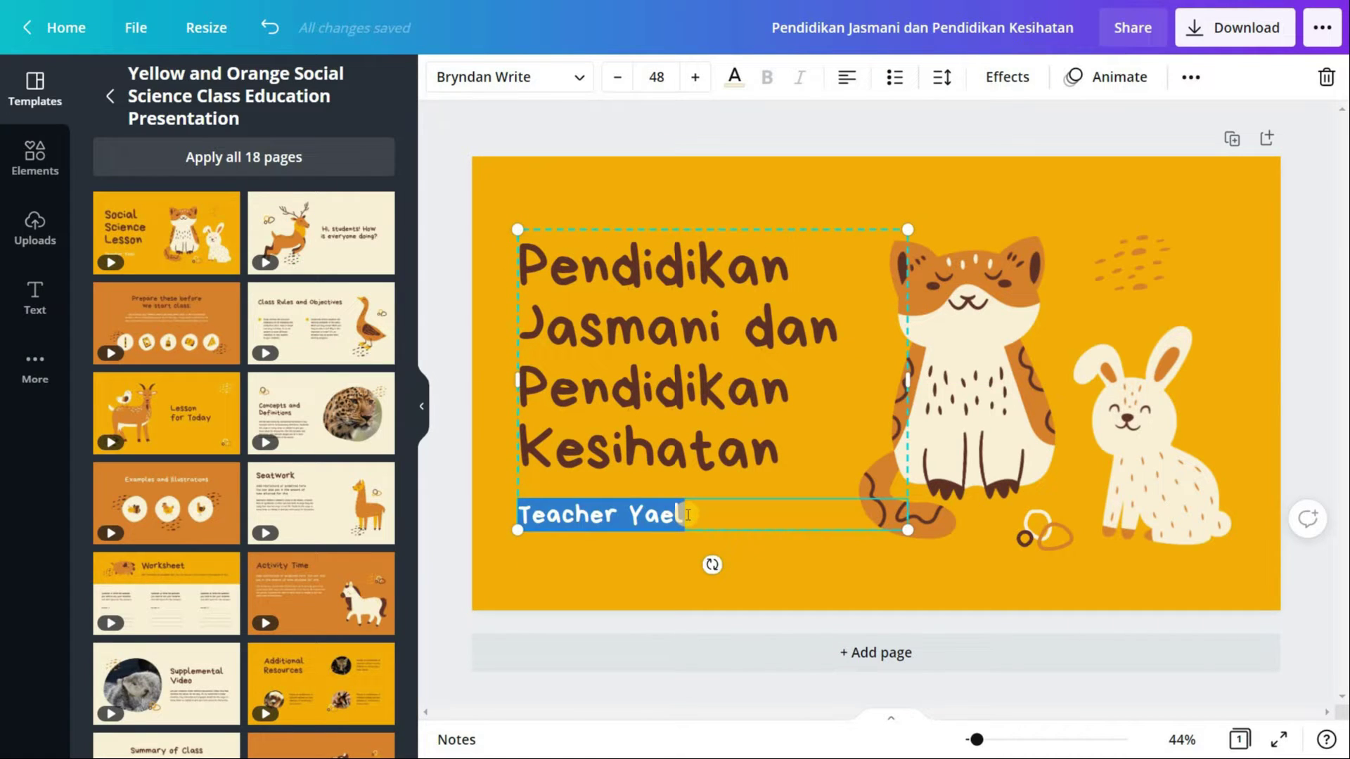
{"action": "type", "text": "Mr Hafiz"}
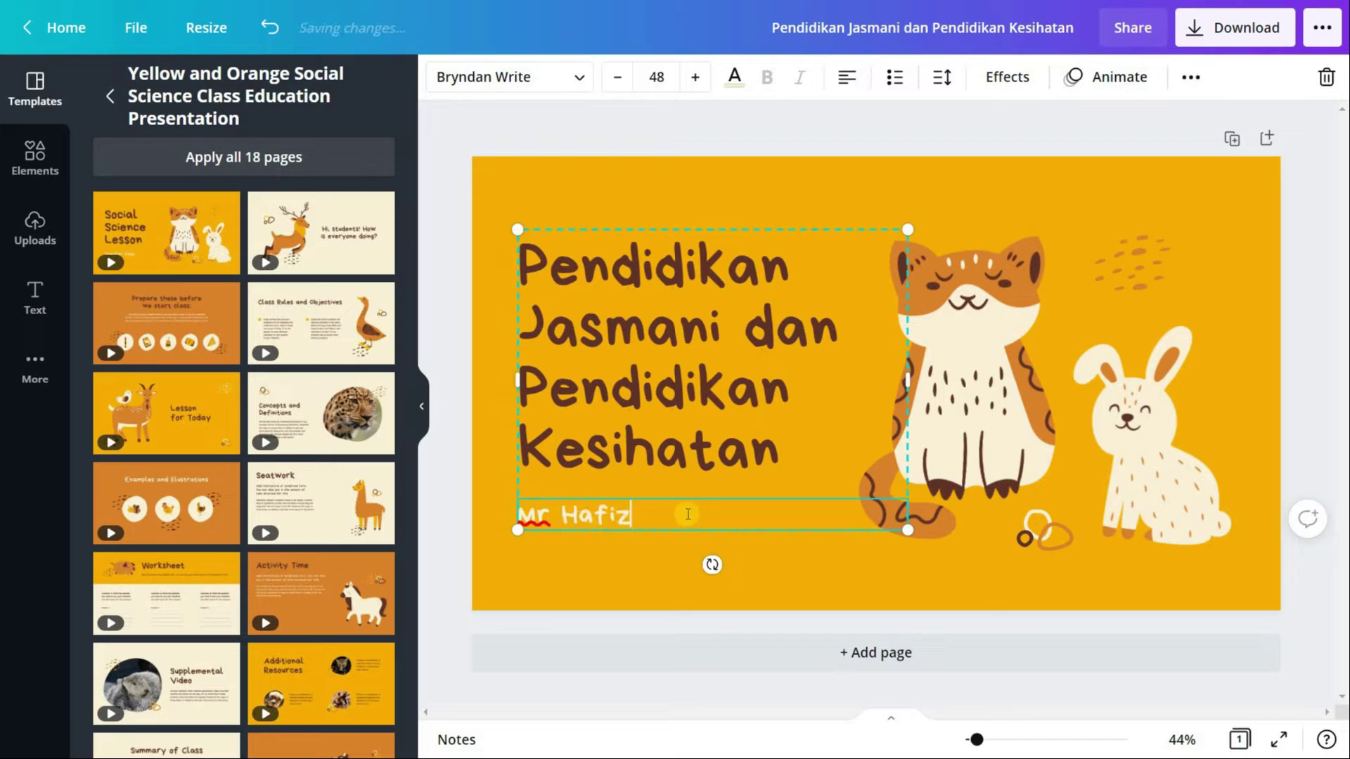
{"action": "left_click", "coordinate": [1237, 382]}
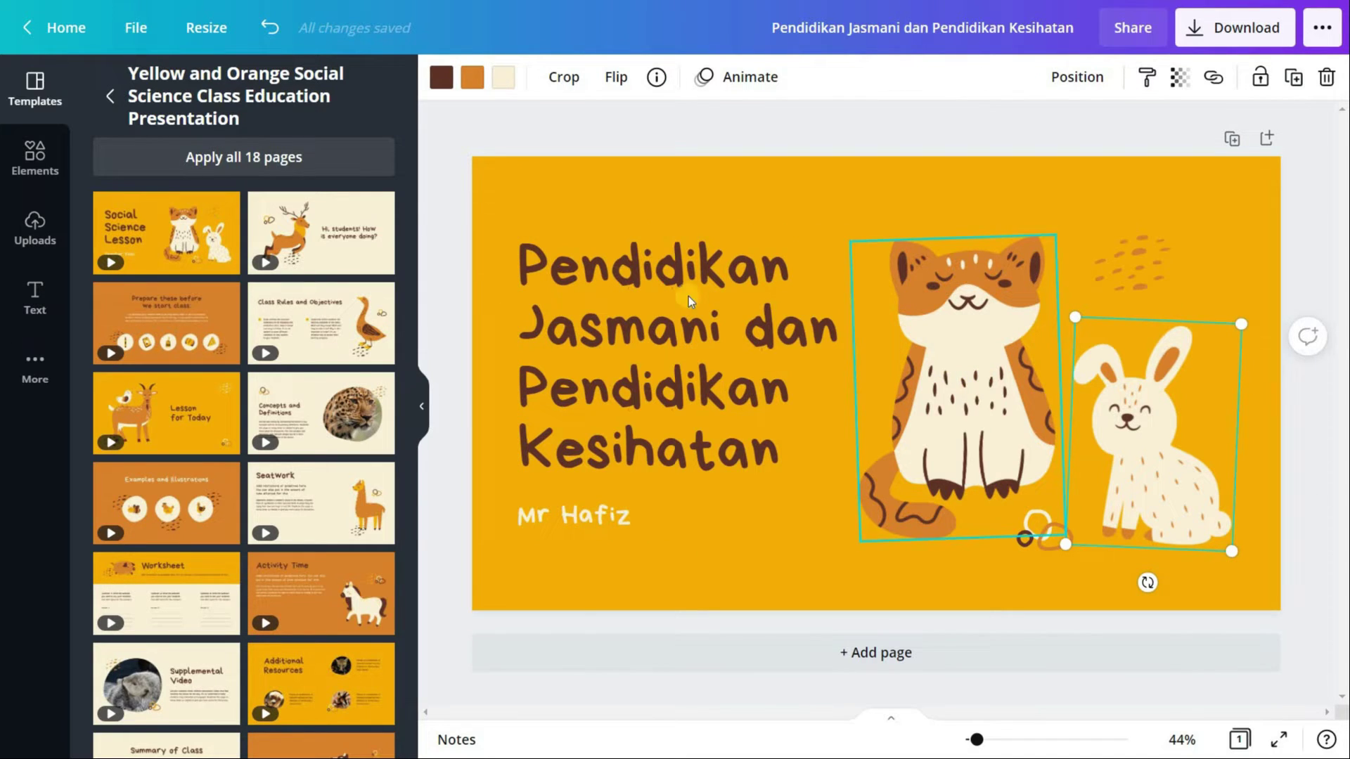
Apply the Drift page animation to the cover page.
{"action": "left_click", "coordinate": [668, 242]}
{"action": "left_click", "coordinate": [654, 191]}
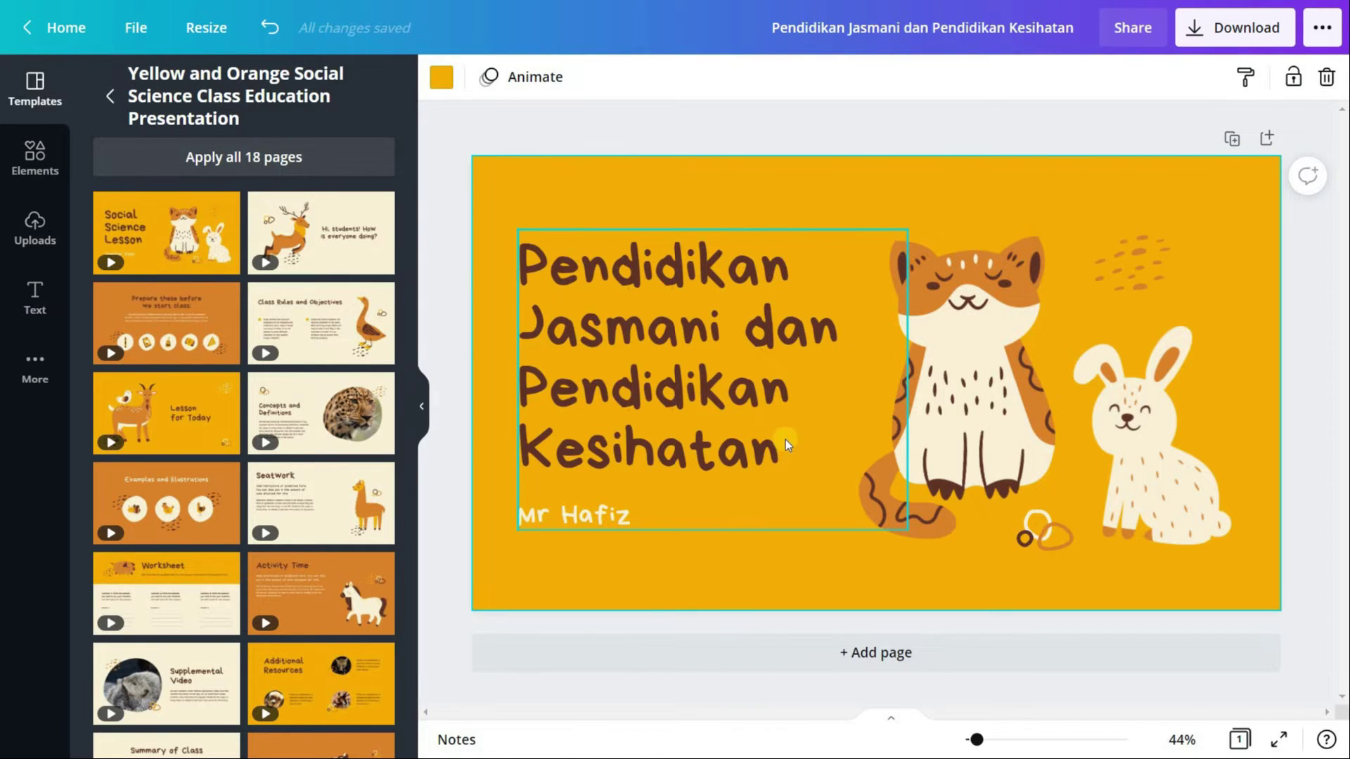
{"action": "left_click", "coordinate": [547, 86]}
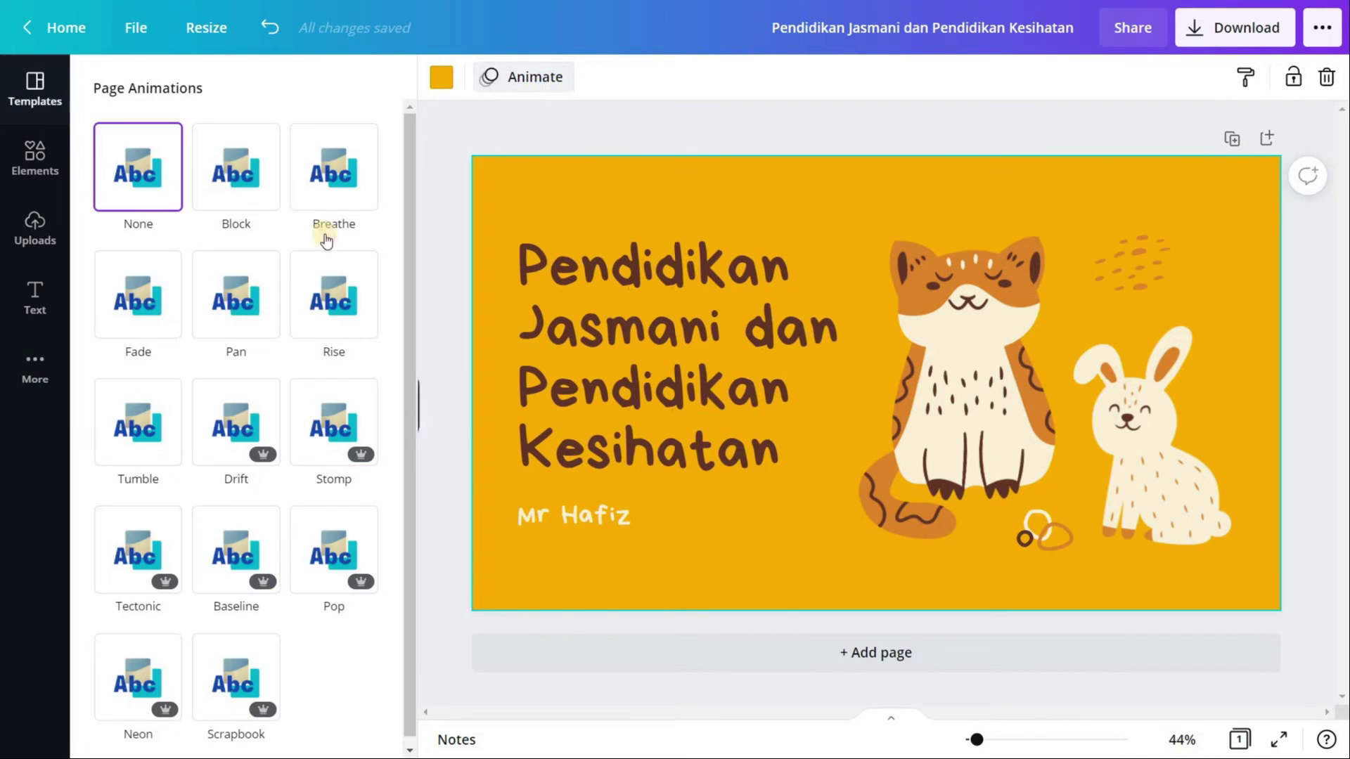
{"action": "scroll", "coordinate": [253, 323], "scroll_direction": "down", "scroll_amount": 1}
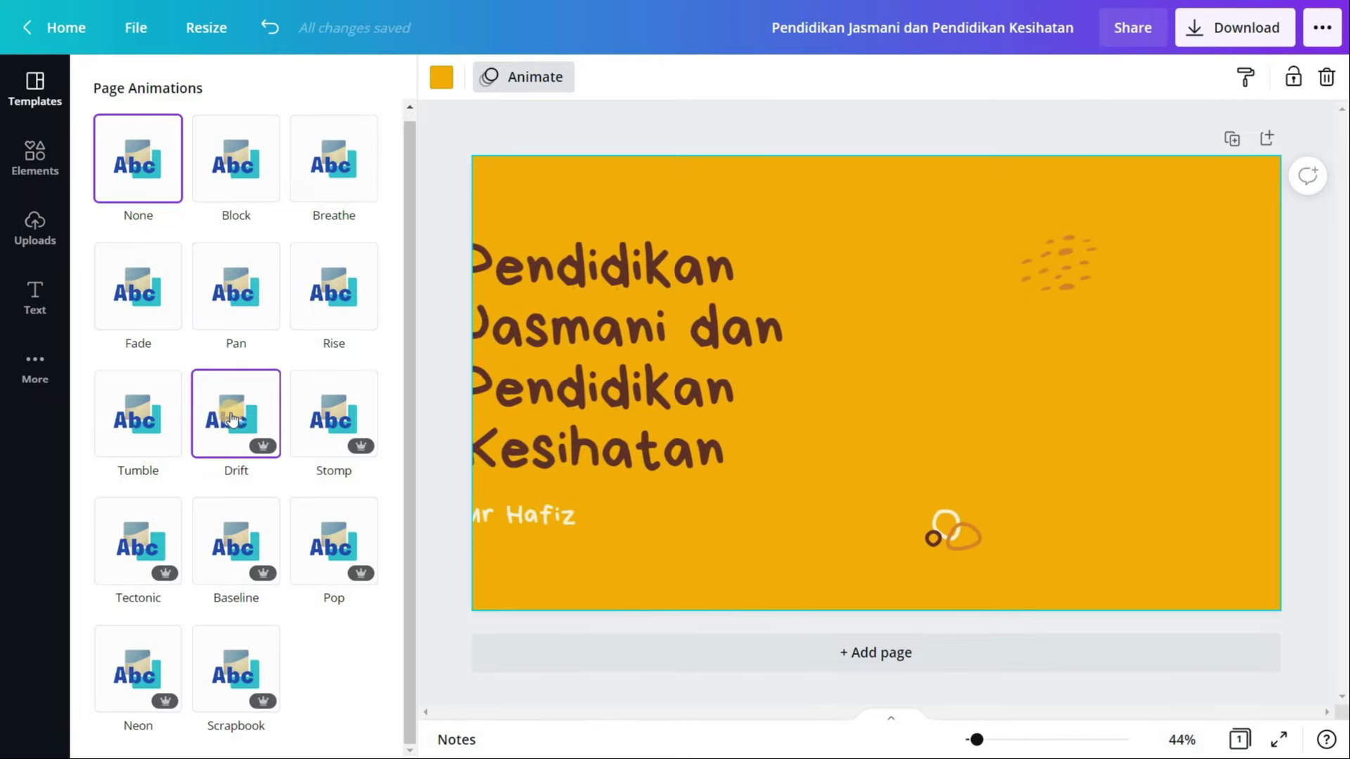
{"action": "left_click", "coordinate": [232, 420]}
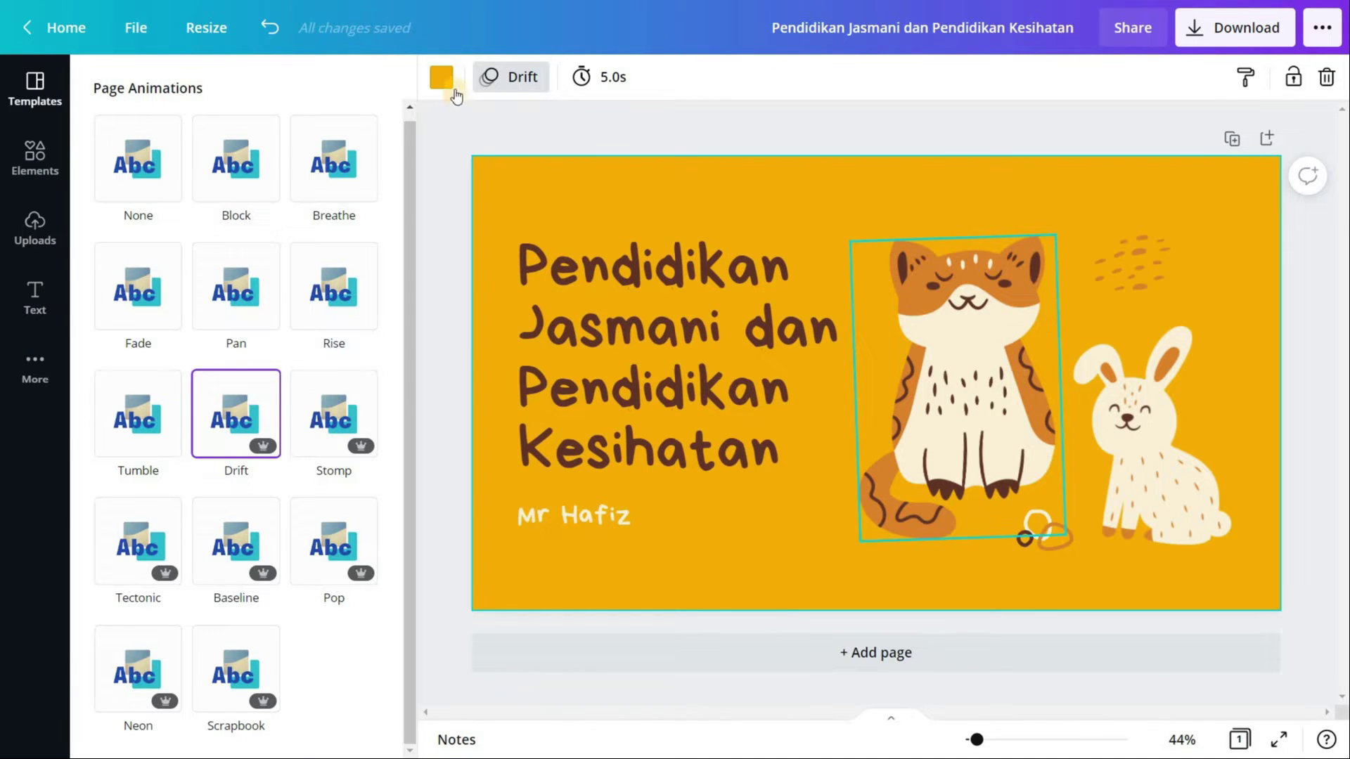
{"action": "left_click", "coordinate": [524, 108]}
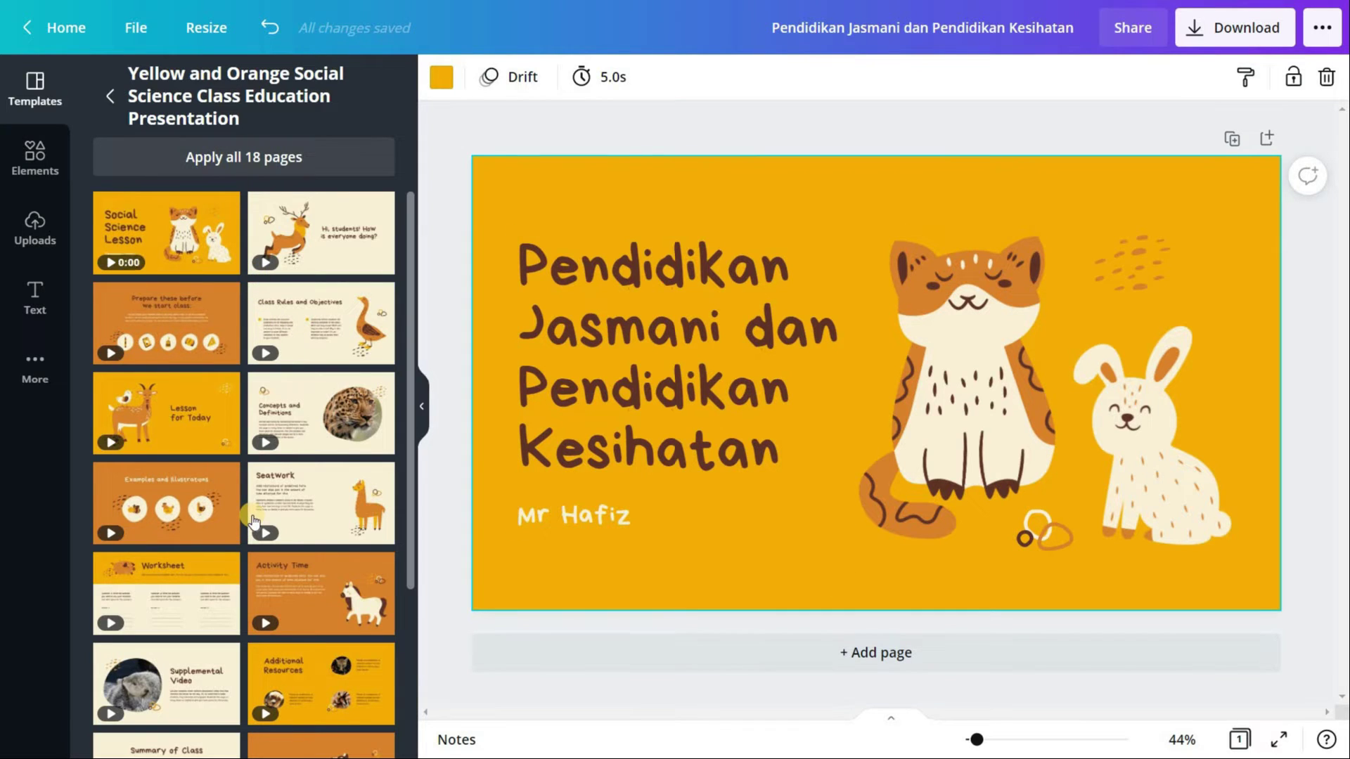
Add the "Lesson for Today" template page as a new page and change its heading to "BAHAYA ROKOK!" on two lines.
{"action": "left_click", "coordinate": [192, 411]}
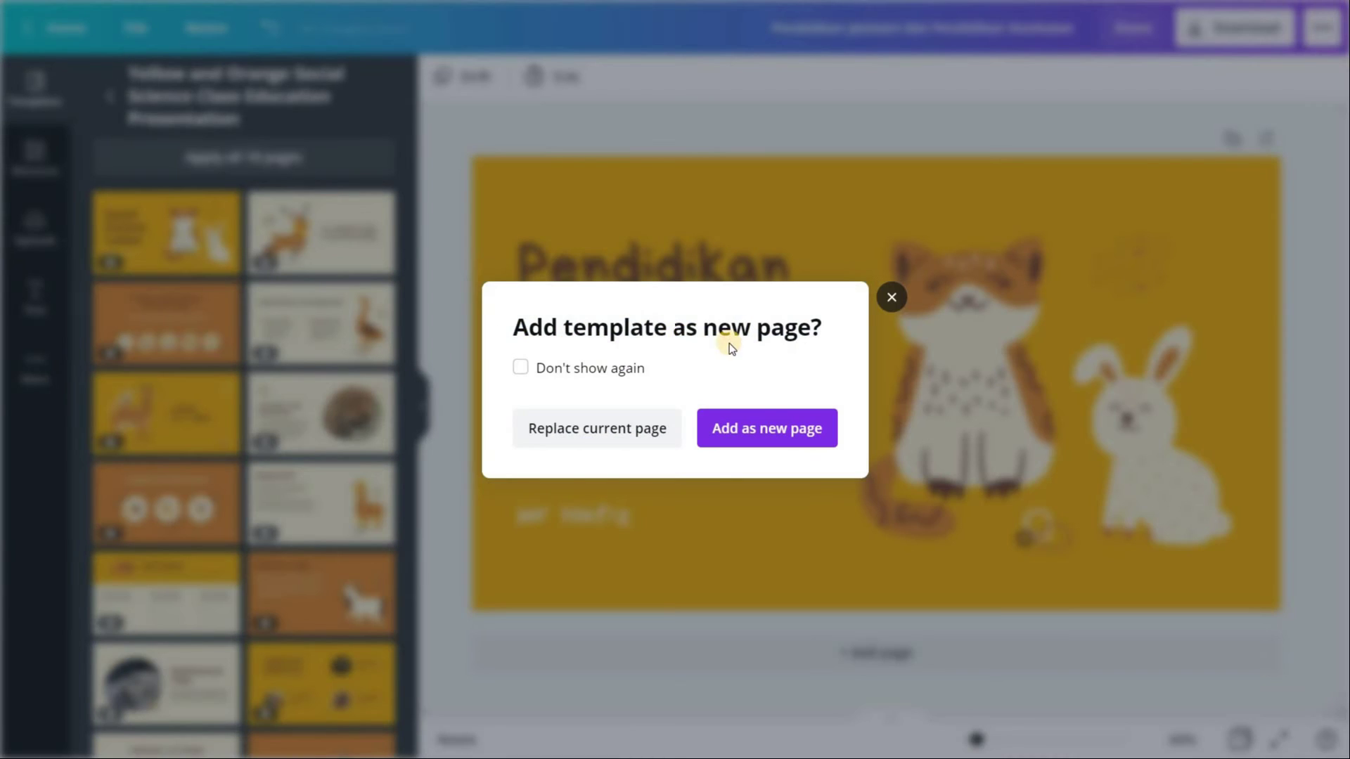
{"action": "left_click", "coordinate": [792, 430]}
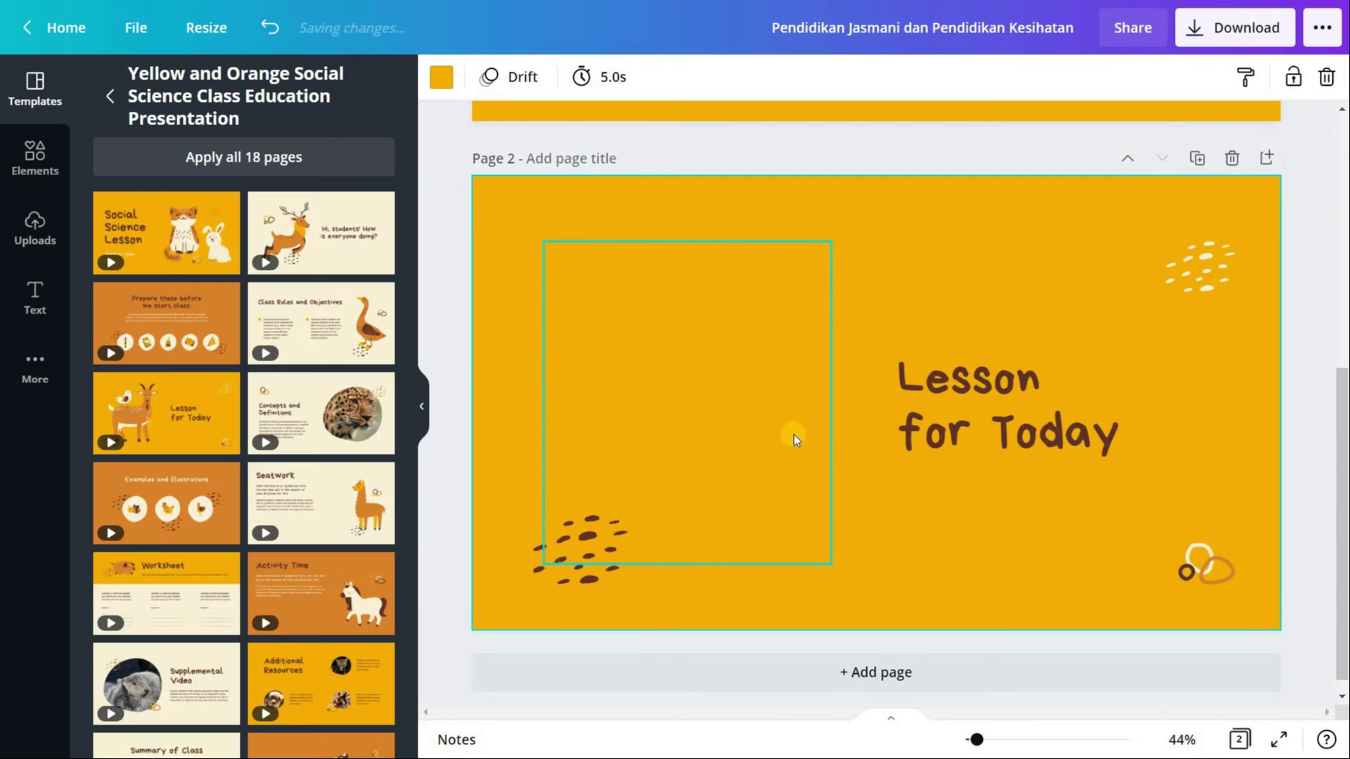
{"action": "left_click", "coordinate": [1036, 412]}
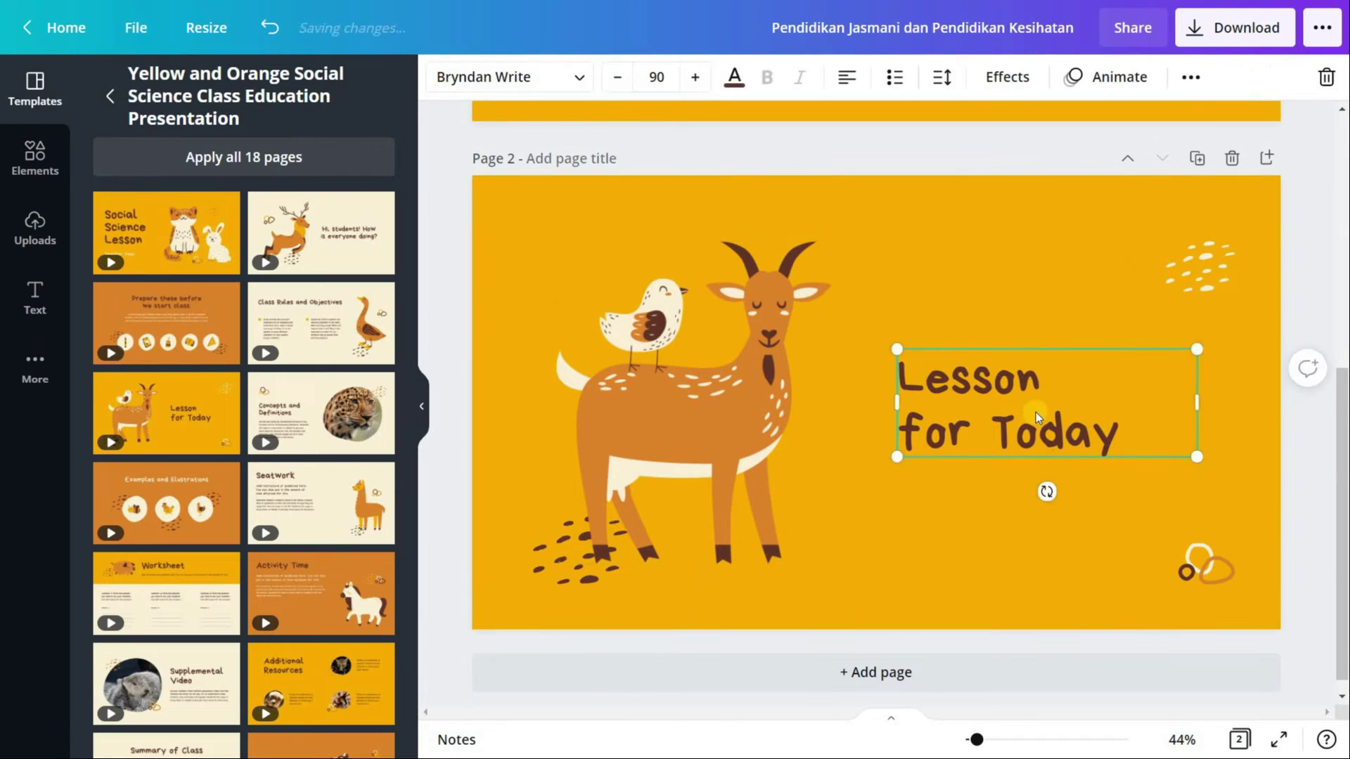
{"action": "left_click", "coordinate": [1035, 412]}
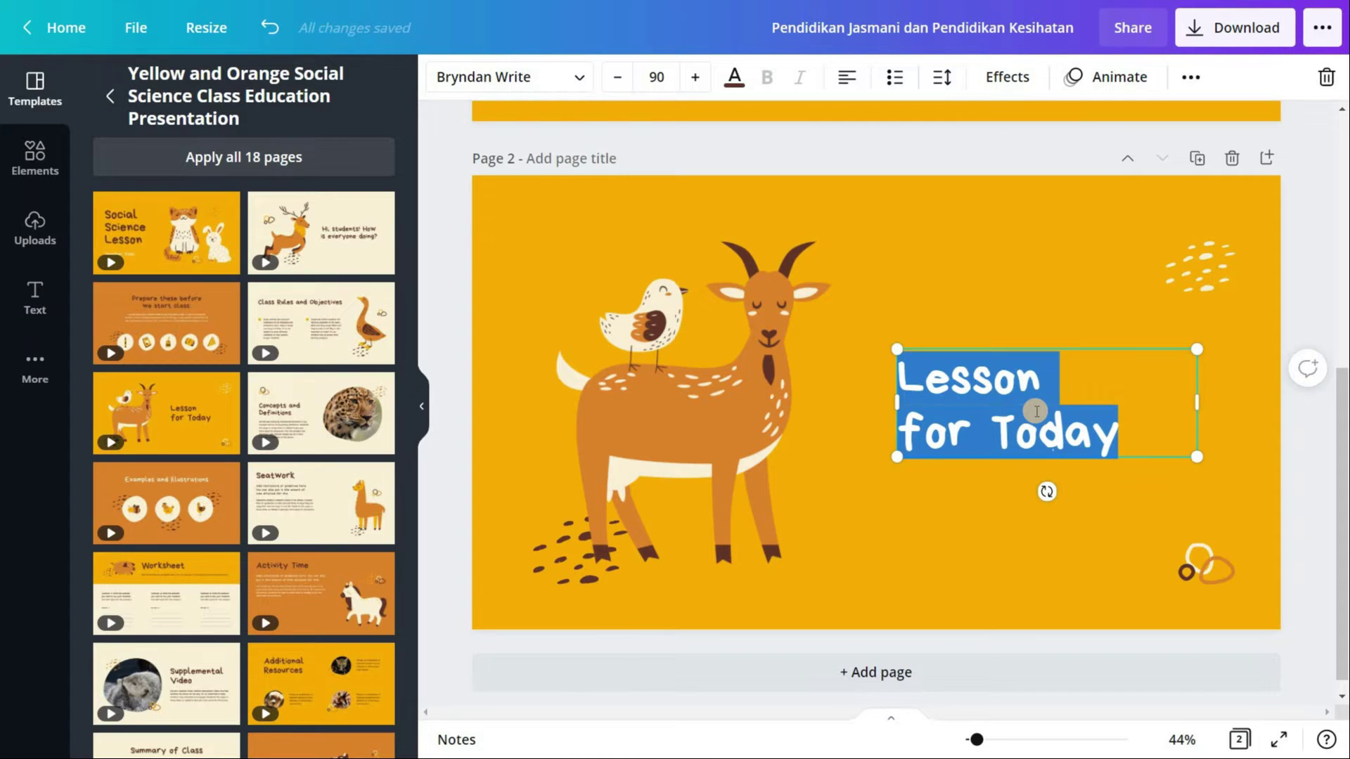
{"action": "type", "text": "BAHAYA"}
{"action": "key", "text": "Return"}
{"action": "type", "text": "ROKOK!"}
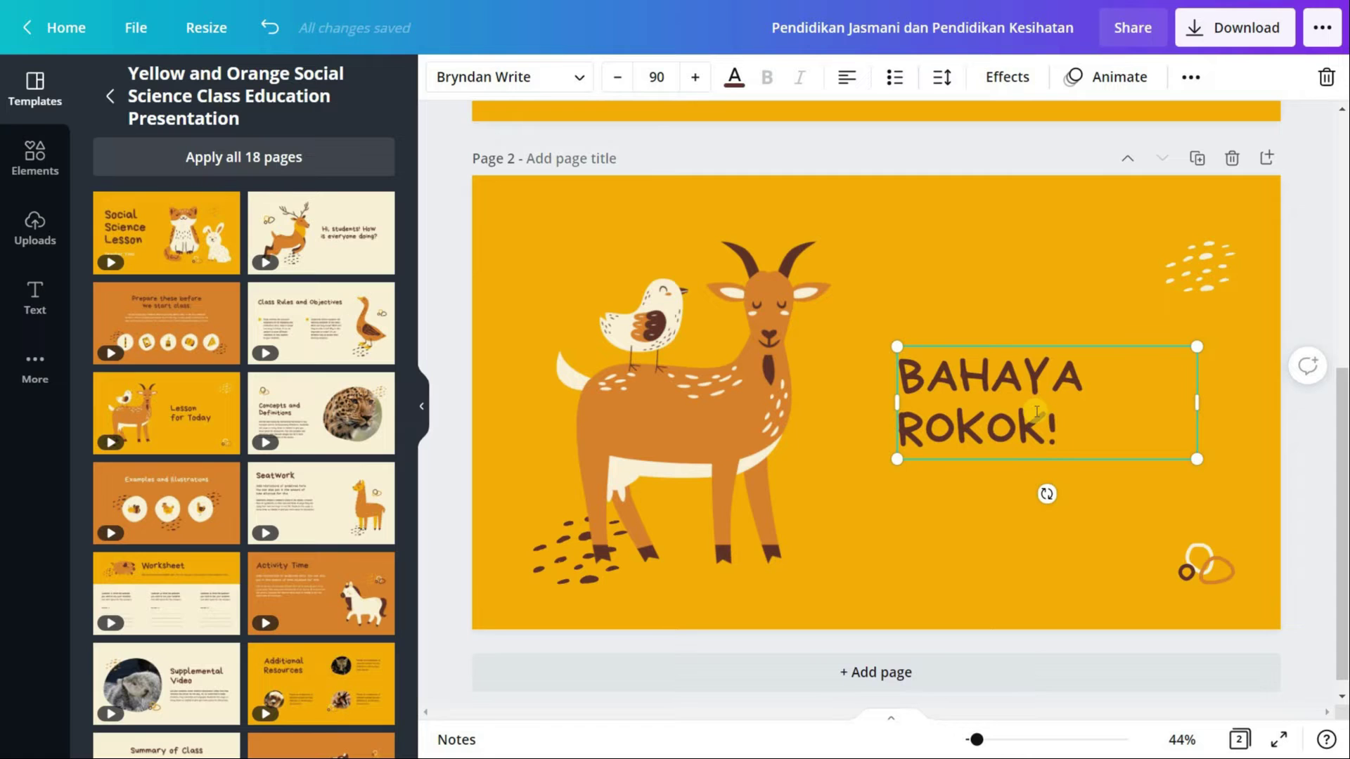
{"action": "left_click", "coordinate": [958, 314]}
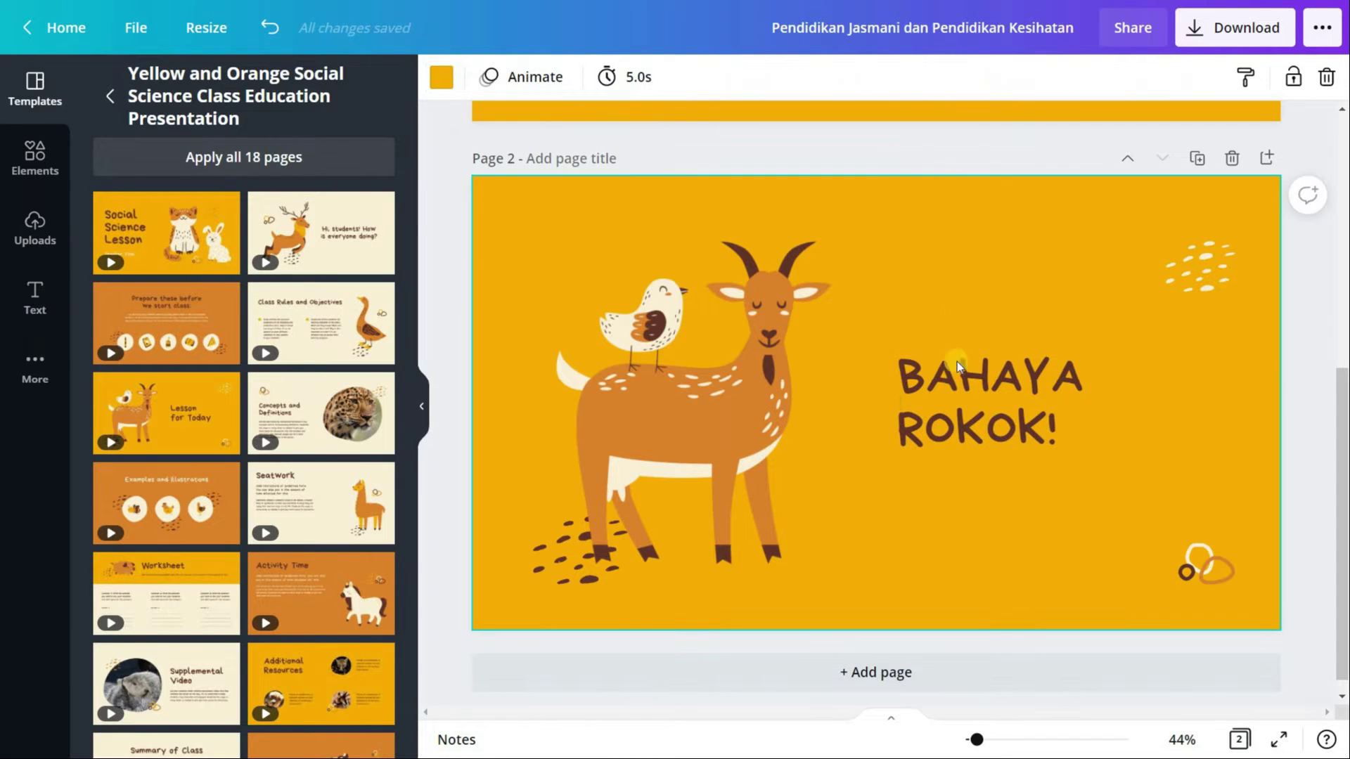
Enlarge the "BAHAYA ROKOK!" heading and position it closer to the goat illustration.
{"action": "left_click", "coordinate": [959, 387]}
{"action": "left_click_drag", "start_coordinate": [1247, 512], "coordinate": [1257, 482]}
{"action": "mouse_move", "coordinate": [829, 300]}
{"action": "left_mouse_down"}
{"action": "mouse_move", "coordinate": [886, 338]}
{"action": "mouse_move", "coordinate": [825, 304]}
{"action": "mouse_move", "coordinate": [838, 321]}
{"action": "left_mouse_up"}
{"action": "left_click", "coordinate": [801, 394]}
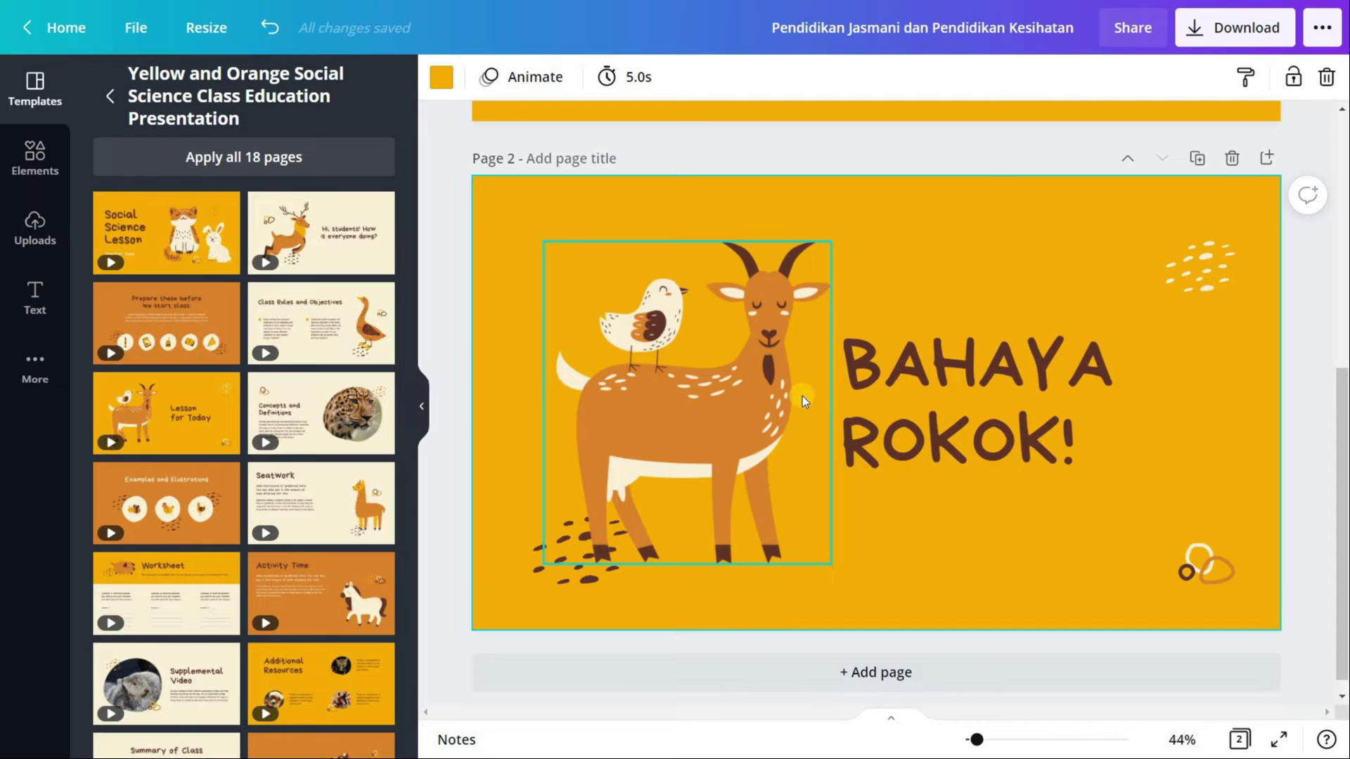
Delete the goat from page 2 and move the bird below the heading, beside the ring doodle.
{"action": "left_click", "coordinate": [764, 372]}
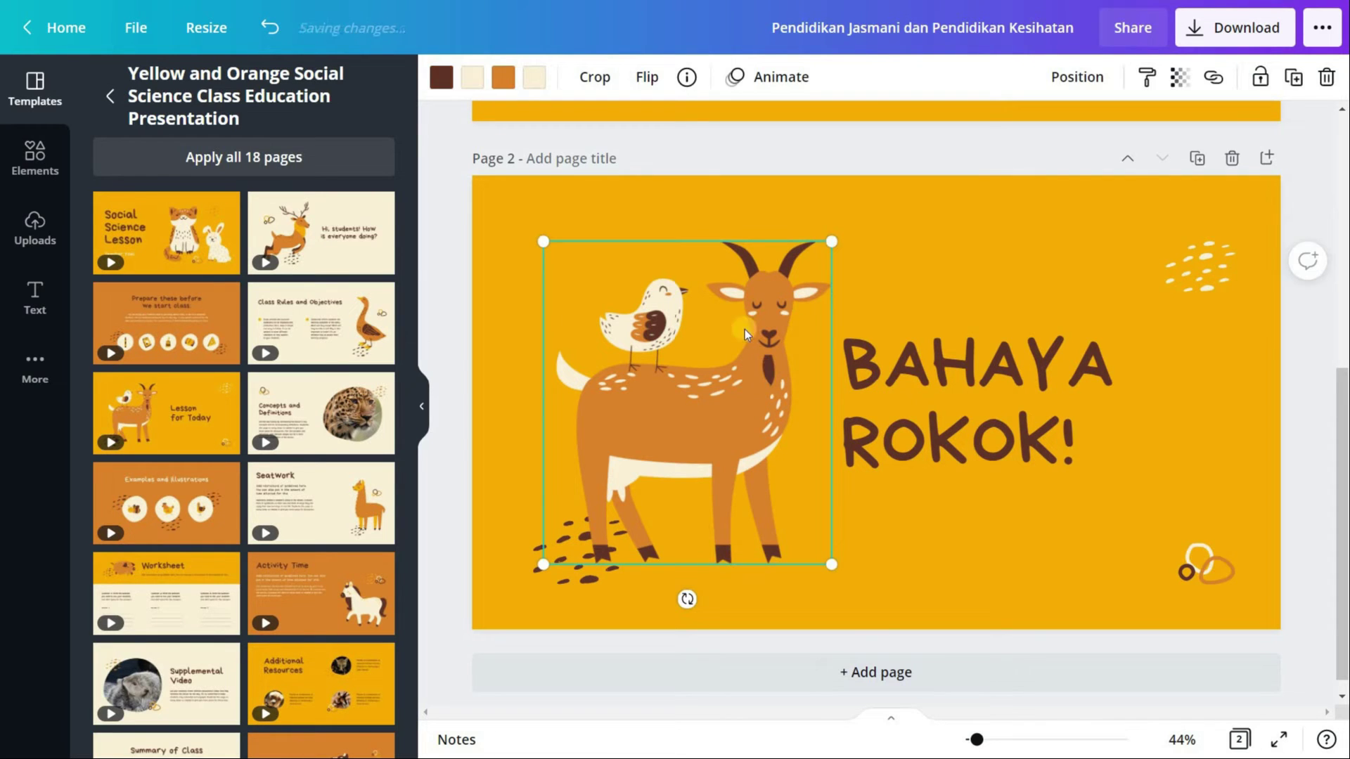
{"action": "key", "text": "Delete"}
{"action": "left_click", "coordinate": [641, 323]}
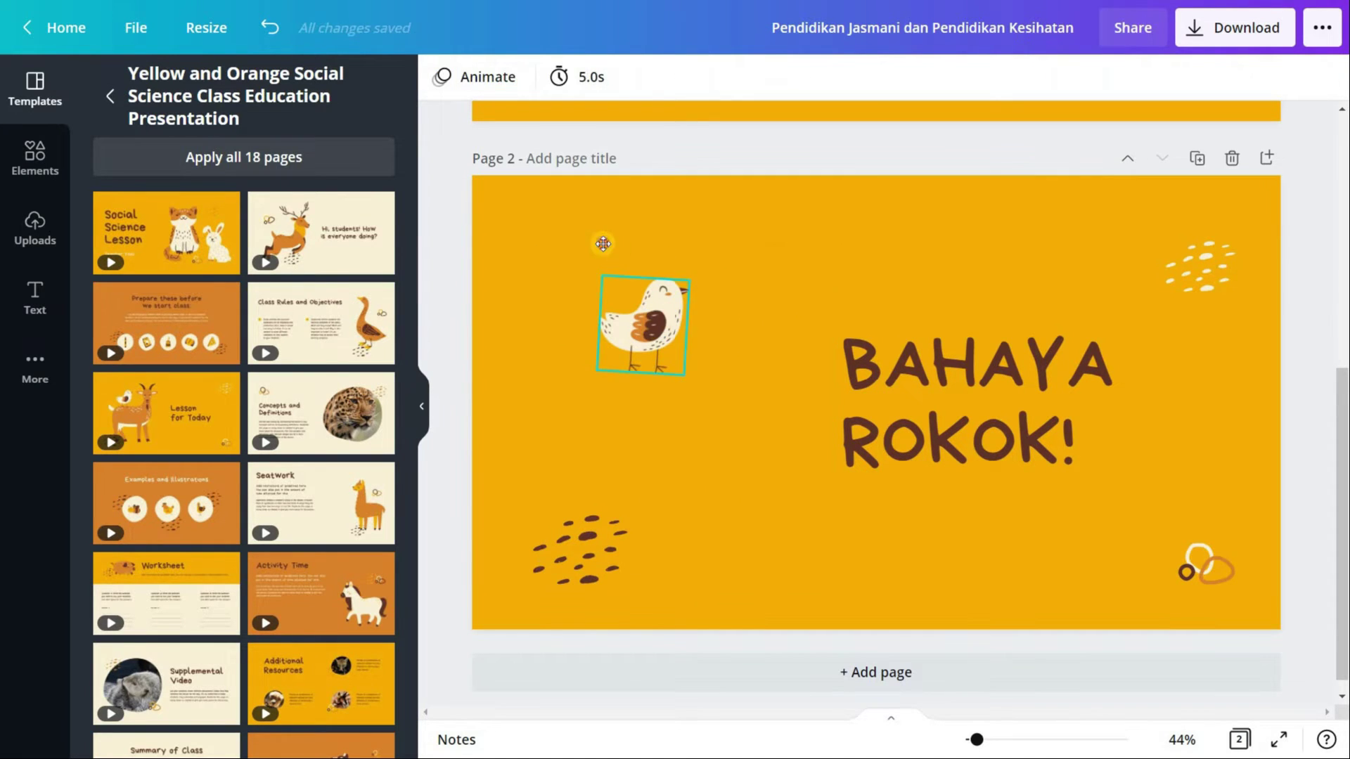
{"action": "left_click_drag", "start_coordinate": [642, 324], "coordinate": [599, 249]}
{"action": "left_click_drag", "start_coordinate": [1207, 570], "coordinate": [1095, 547]}
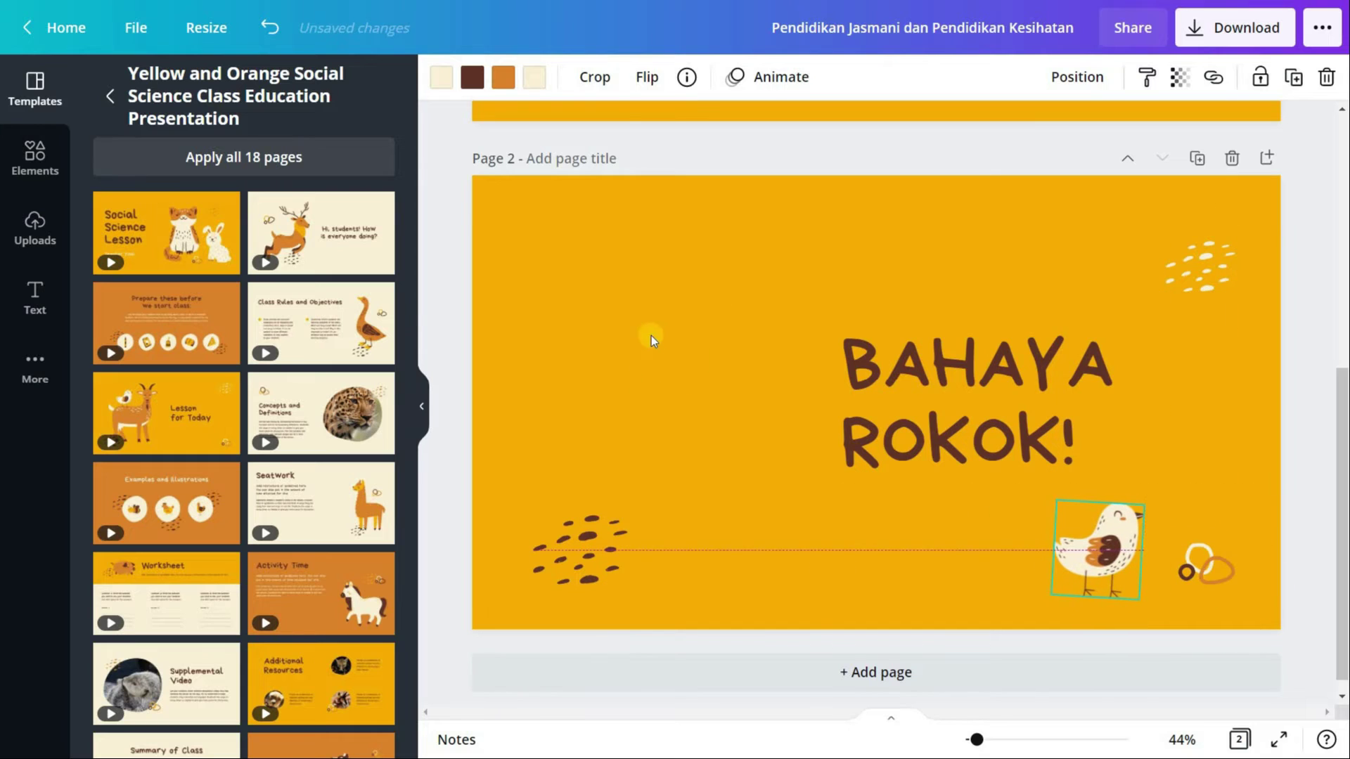
{"action": "left_click", "coordinate": [638, 365]}
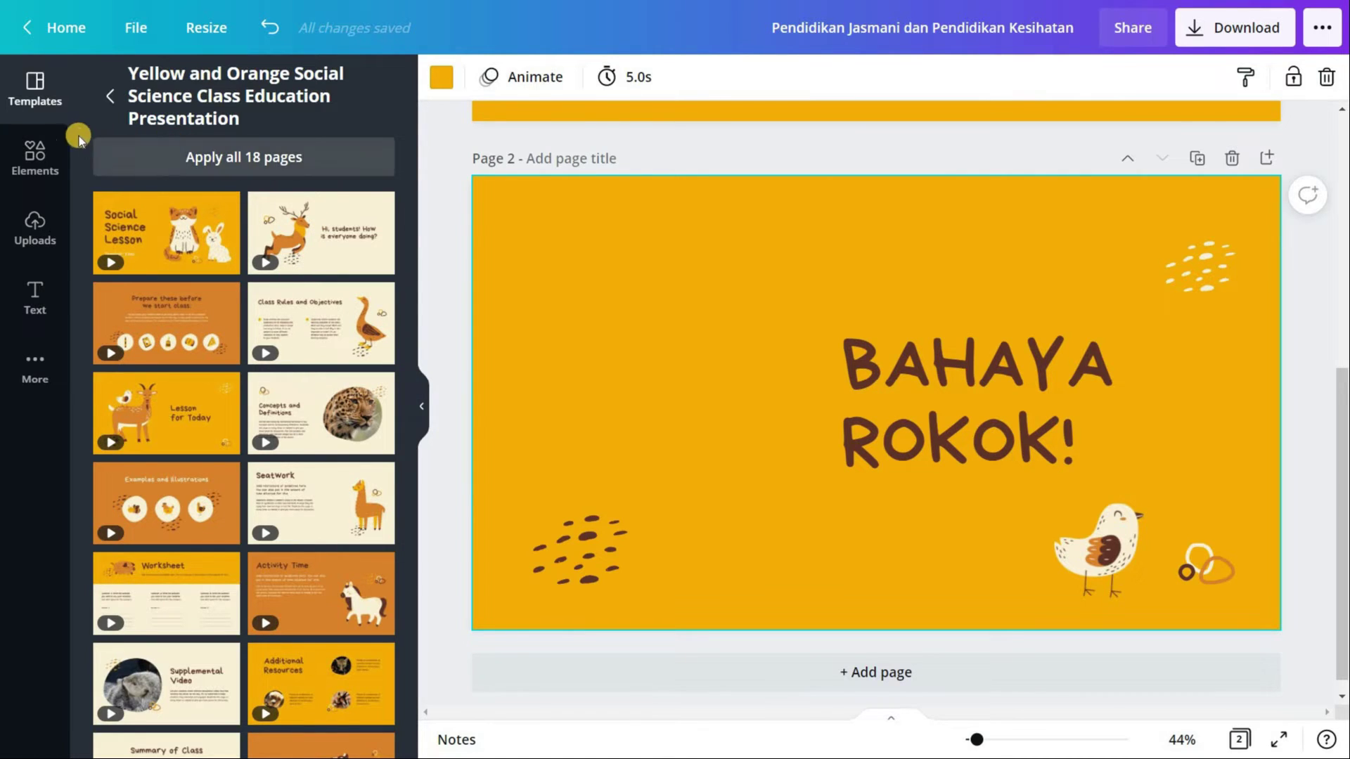
Search the elements library for "cigarette" and add the red no-smoking sign graphic to page 2.
{"action": "left_click", "coordinate": [36, 158]}
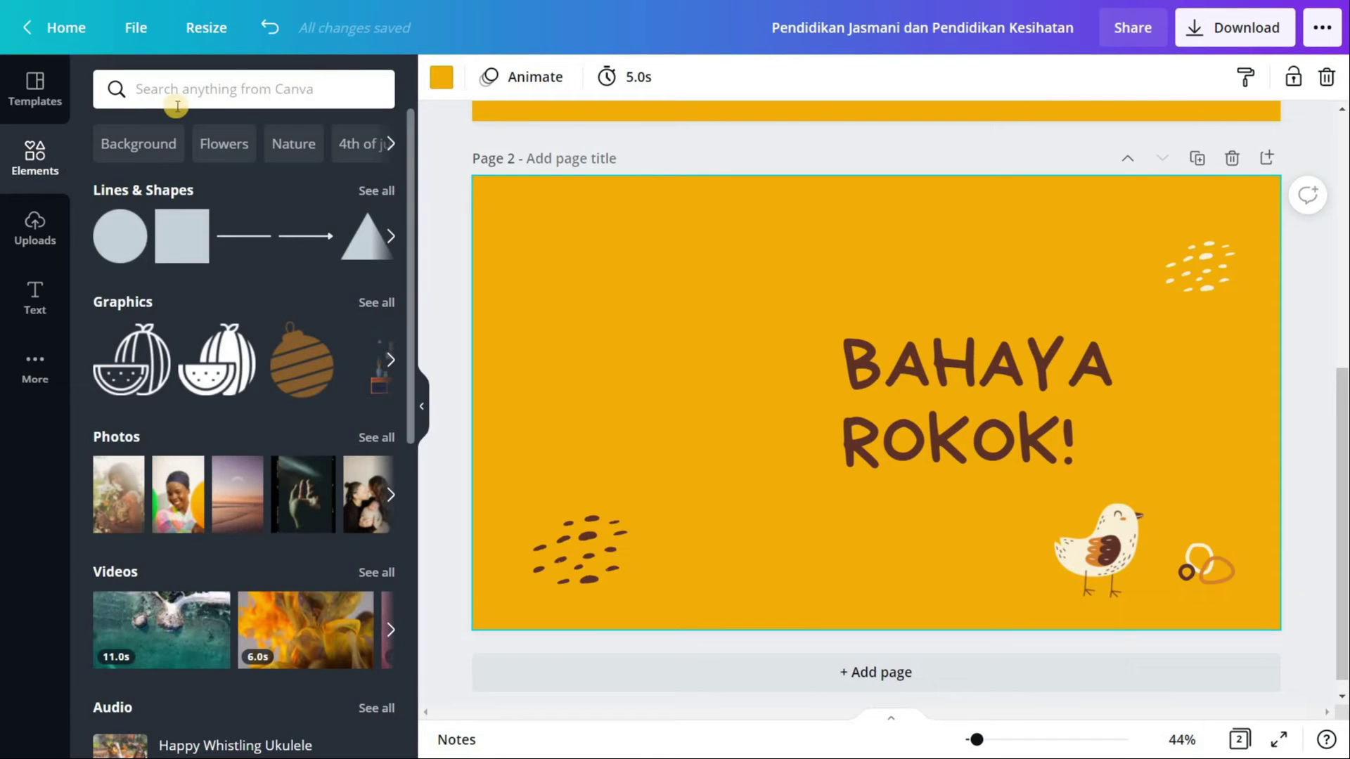
{"action": "left_click", "coordinate": [180, 95]}
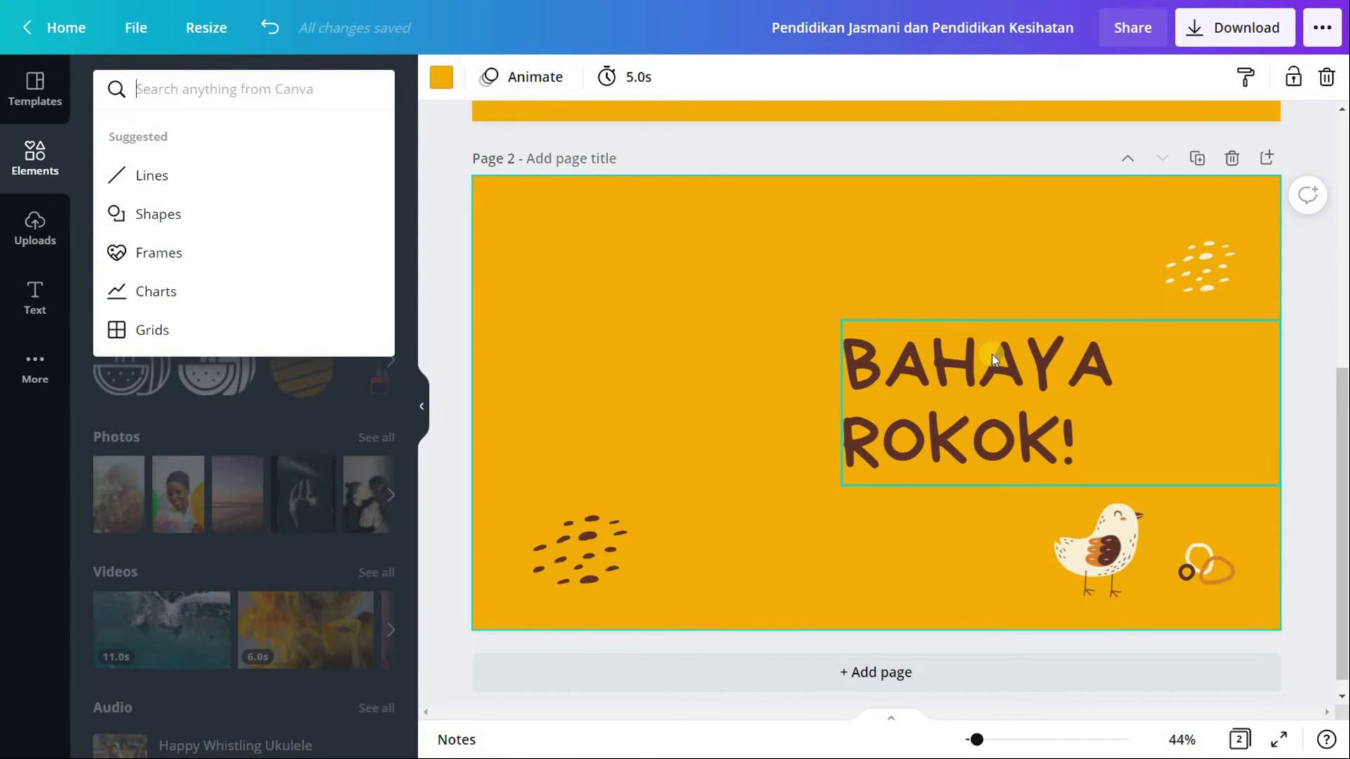
{"action": "type", "text": "cigaret"}
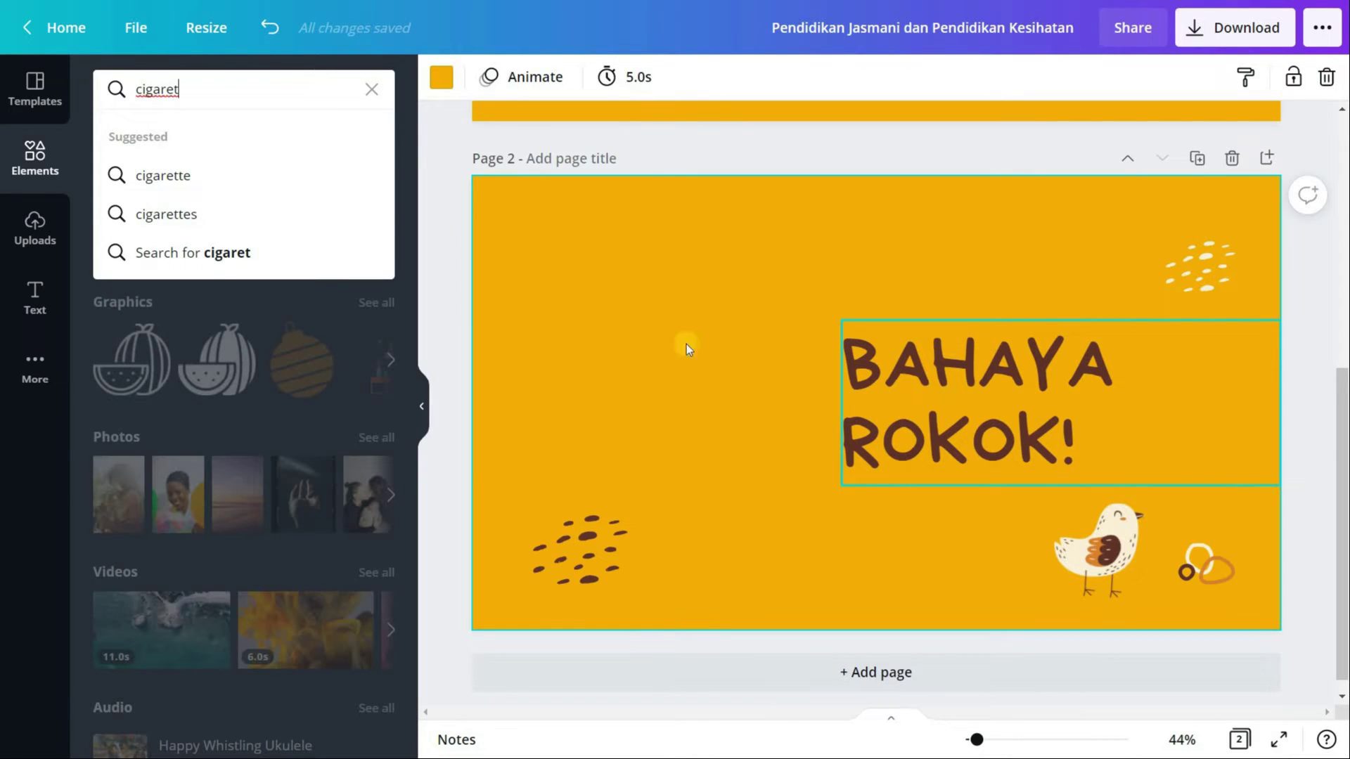
{"action": "left_click", "coordinate": [187, 180]}
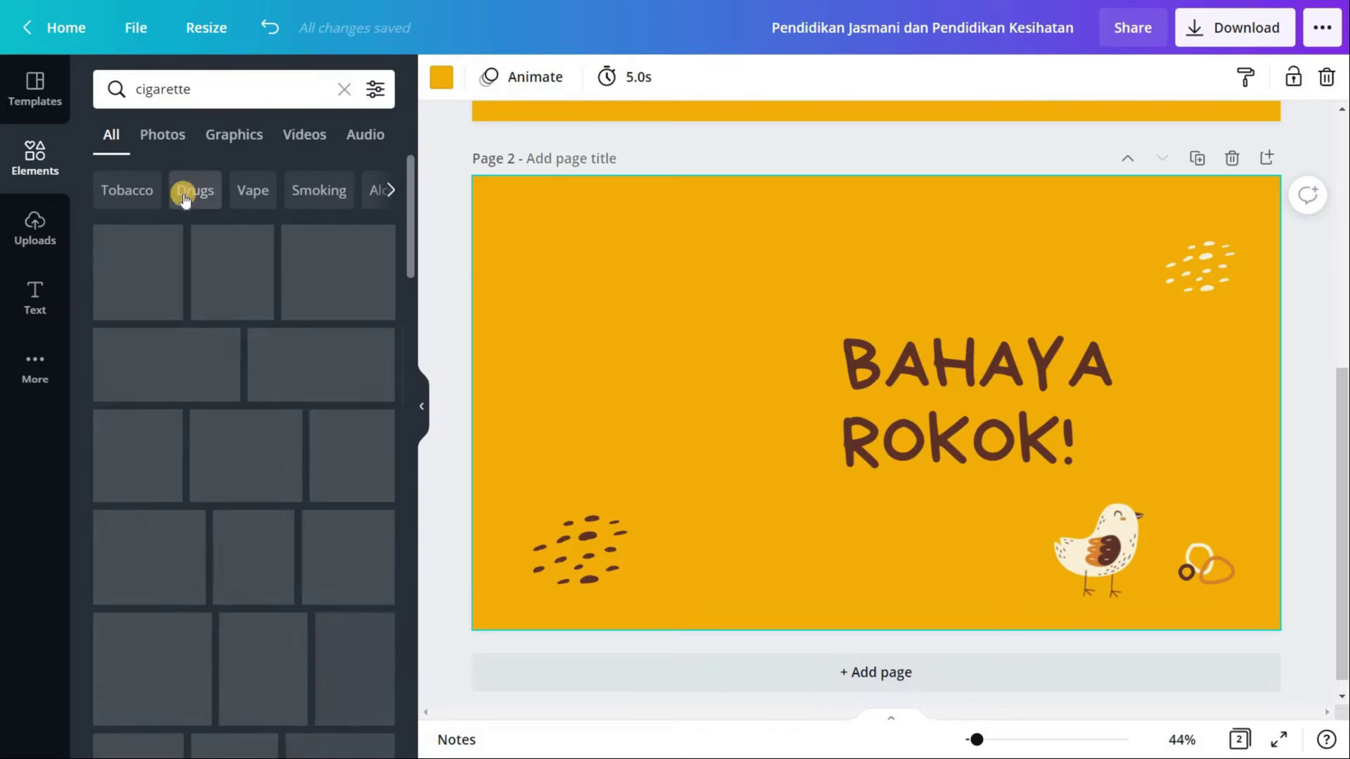
{"action": "scroll", "coordinate": [299, 309], "scroll_direction": "down", "scroll_amount": 4}
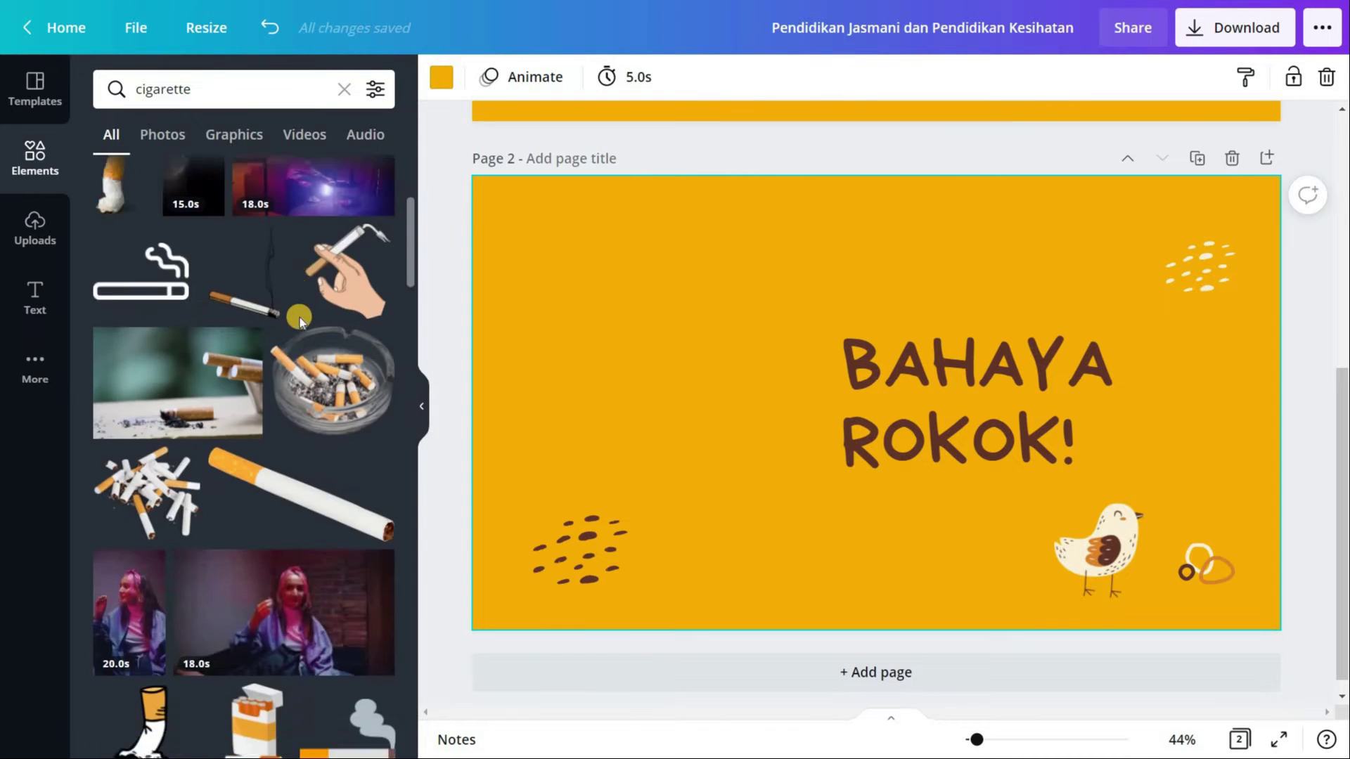
{"action": "scroll", "coordinate": [299, 321], "scroll_direction": "down", "scroll_amount": 10}
{"action": "scroll", "coordinate": [243, 336], "scroll_direction": "up", "scroll_amount": 5}
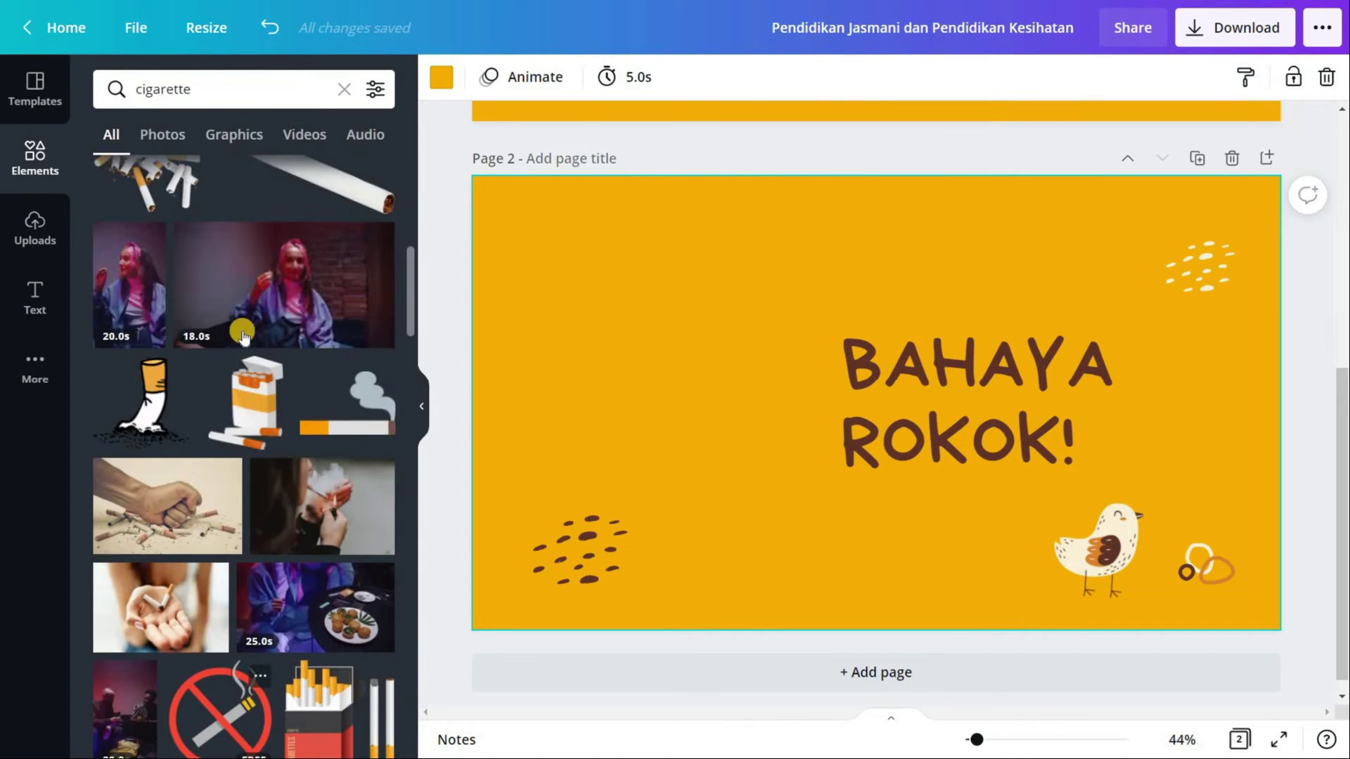
{"action": "scroll", "coordinate": [241, 336], "scroll_direction": "up", "scroll_amount": 5}
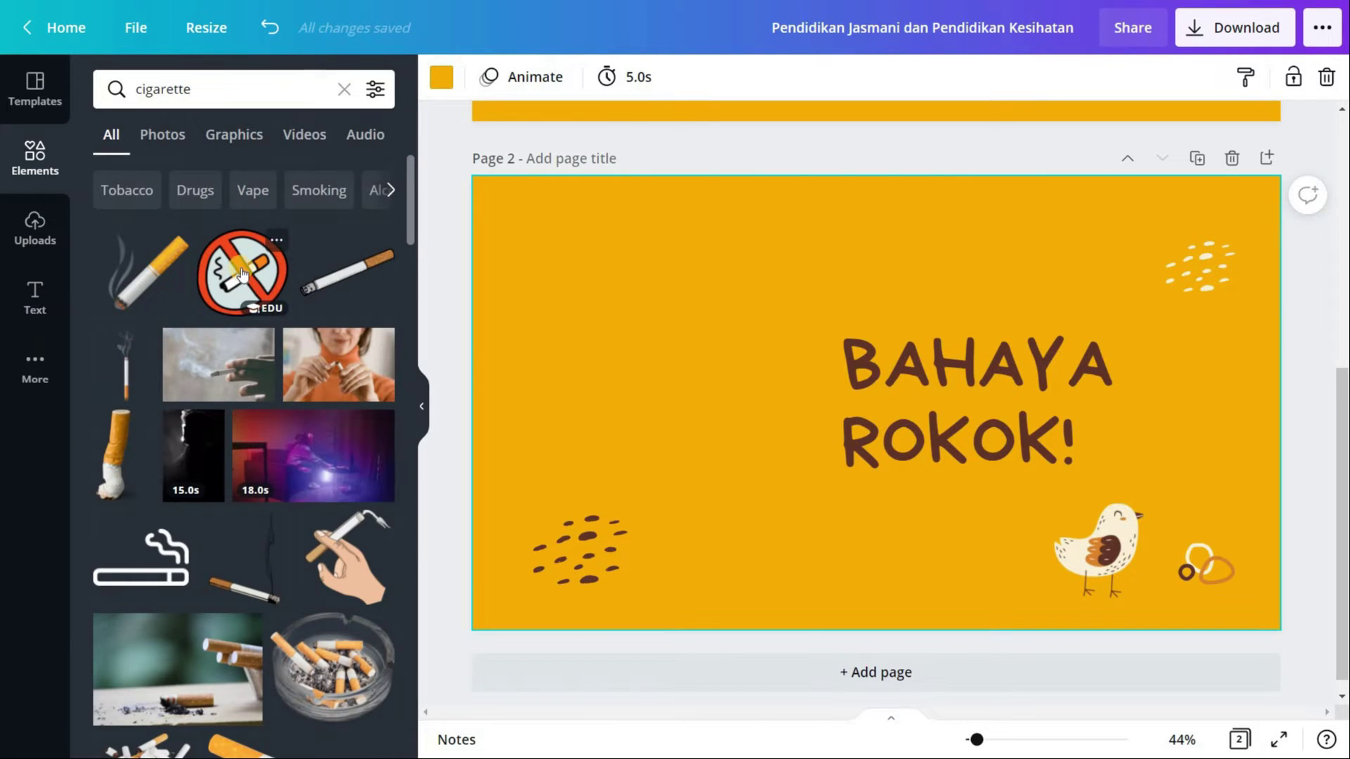
{"action": "left_click", "coordinate": [241, 273]}
Enlarge the no-smoking sign and place it in the empty space to the left of the "BAHAYA ROKOK!" heading.
{"action": "left_click_drag", "start_coordinate": [808, 381], "coordinate": [581, 380]}
{"action": "left_click_drag", "start_coordinate": [785, 280], "coordinate": [799, 266]}
{"action": "left_click_drag", "start_coordinate": [517, 511], "coordinate": [524, 532]}
{"action": "left_click_drag", "start_coordinate": [773, 439], "coordinate": [786, 449]}
{"action": "left_click", "coordinate": [908, 507]}
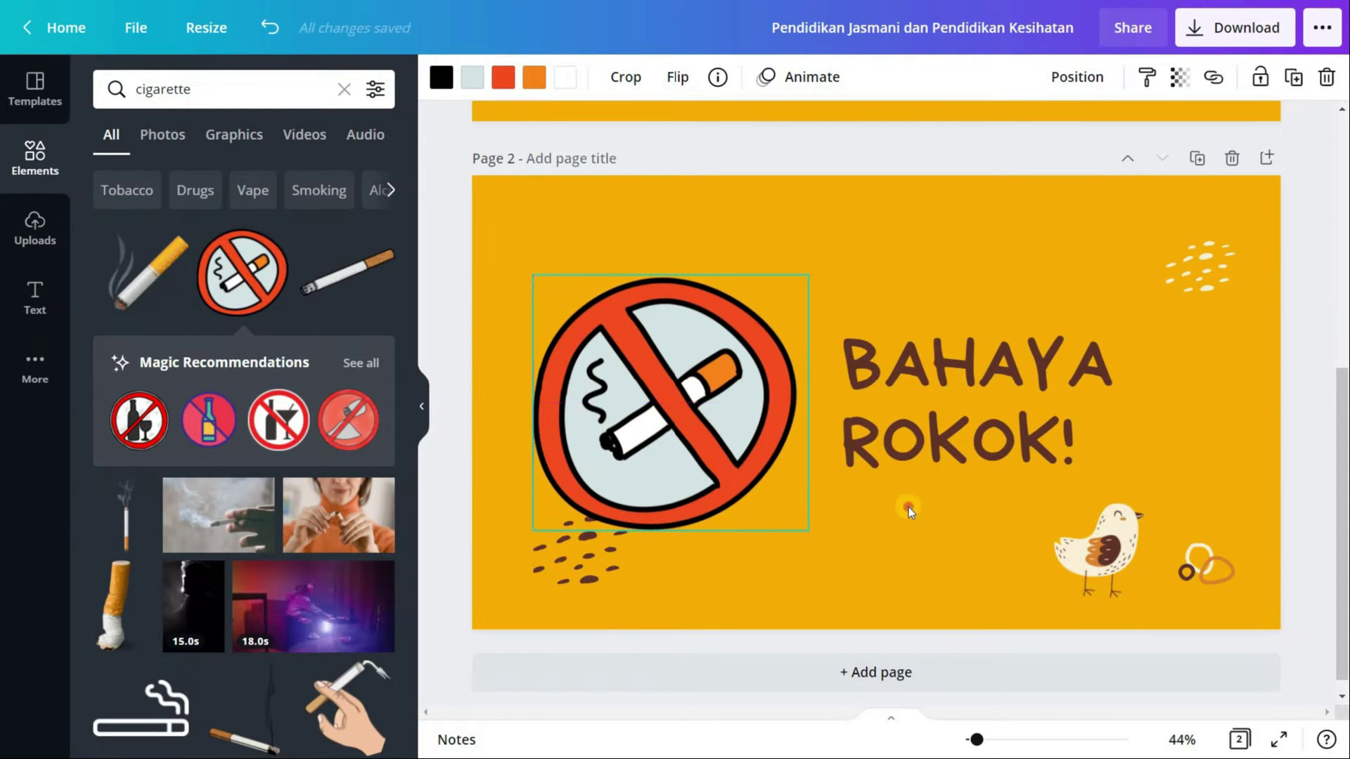
Move the dark brown speckle pattern out from under the no-smoking sign, toward the page's lower-left corner.
{"action": "left_click", "coordinate": [579, 555]}
{"action": "left_click_drag", "start_coordinate": [579, 556], "coordinate": [555, 582]}
{"action": "left_click", "coordinate": [796, 427]}
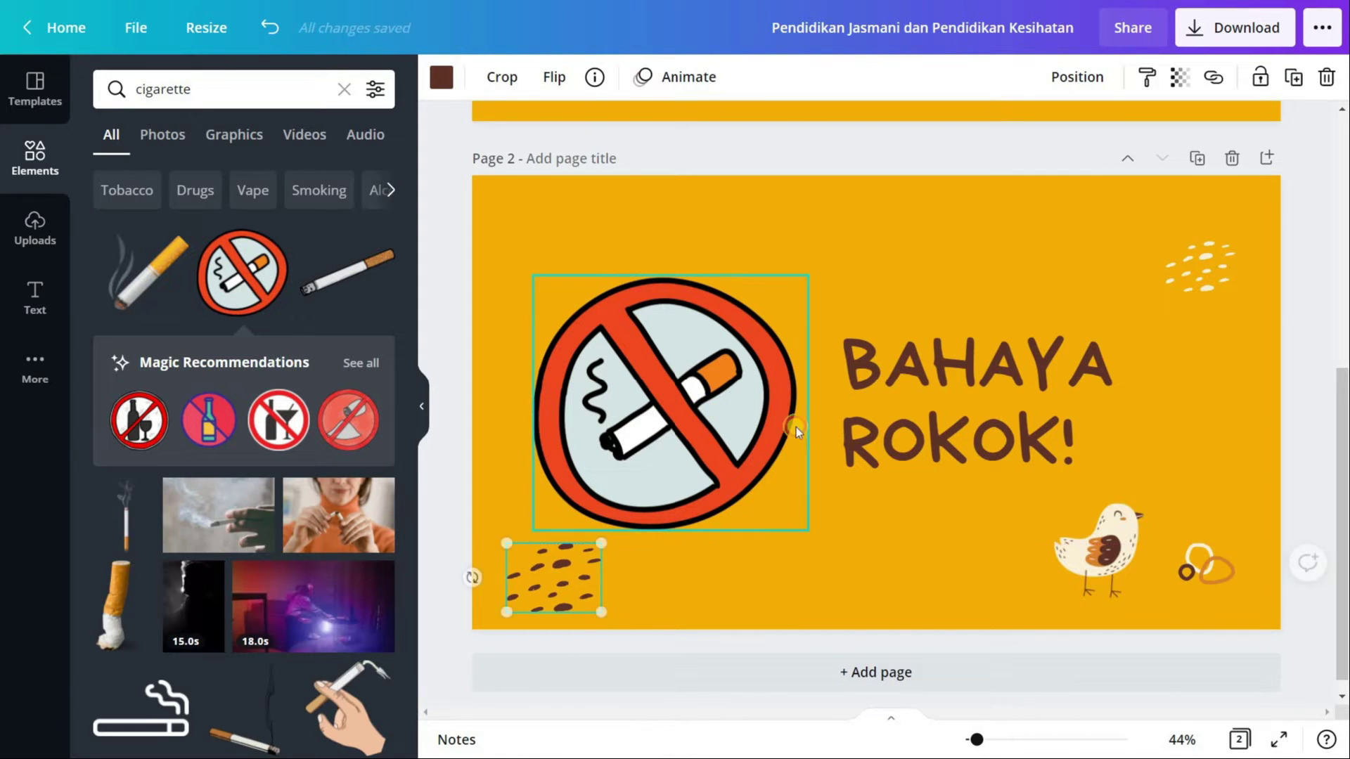
Add the photo of a boy breaking a cigarette to page 2, shrunk into the page's upper-right corner above the heading.
{"action": "left_click", "coordinate": [900, 268]}
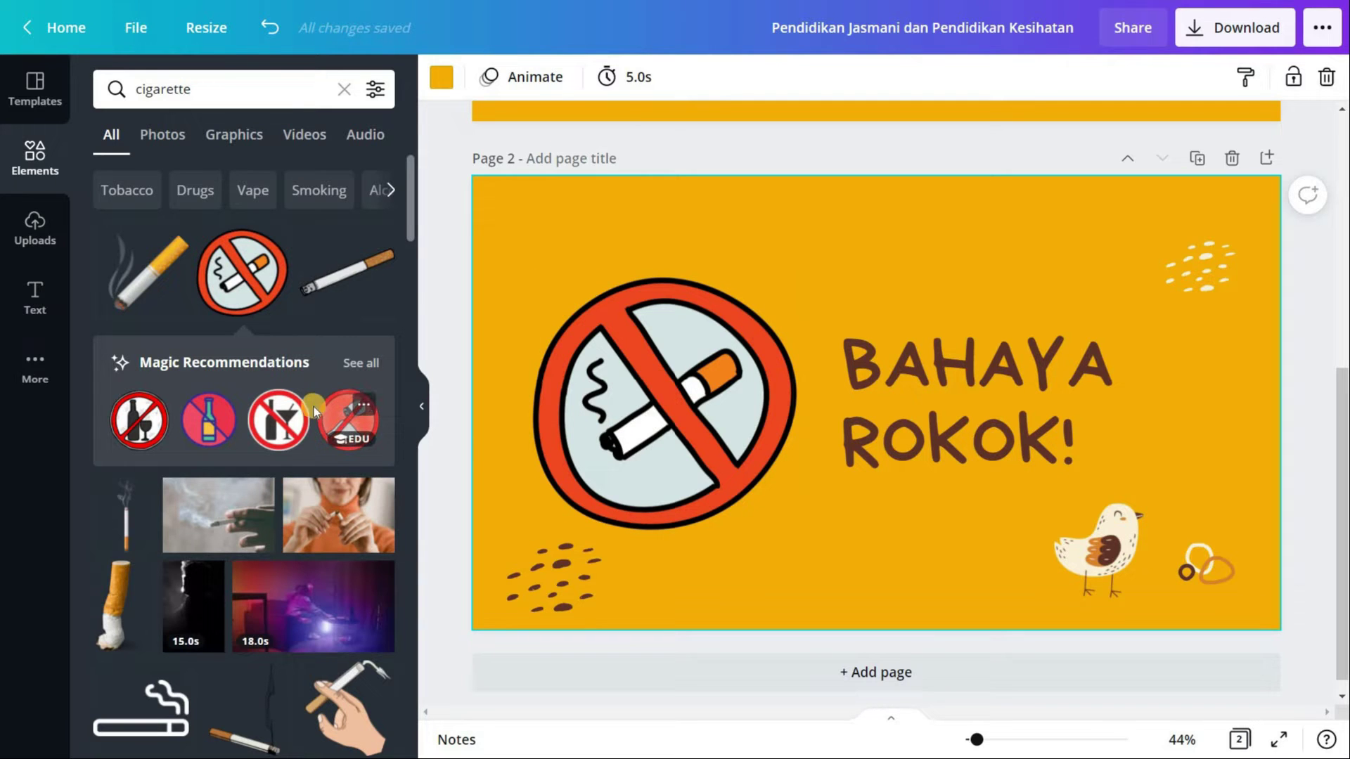
{"action": "scroll", "coordinate": [338, 450], "scroll_direction": "down", "scroll_amount": 10}
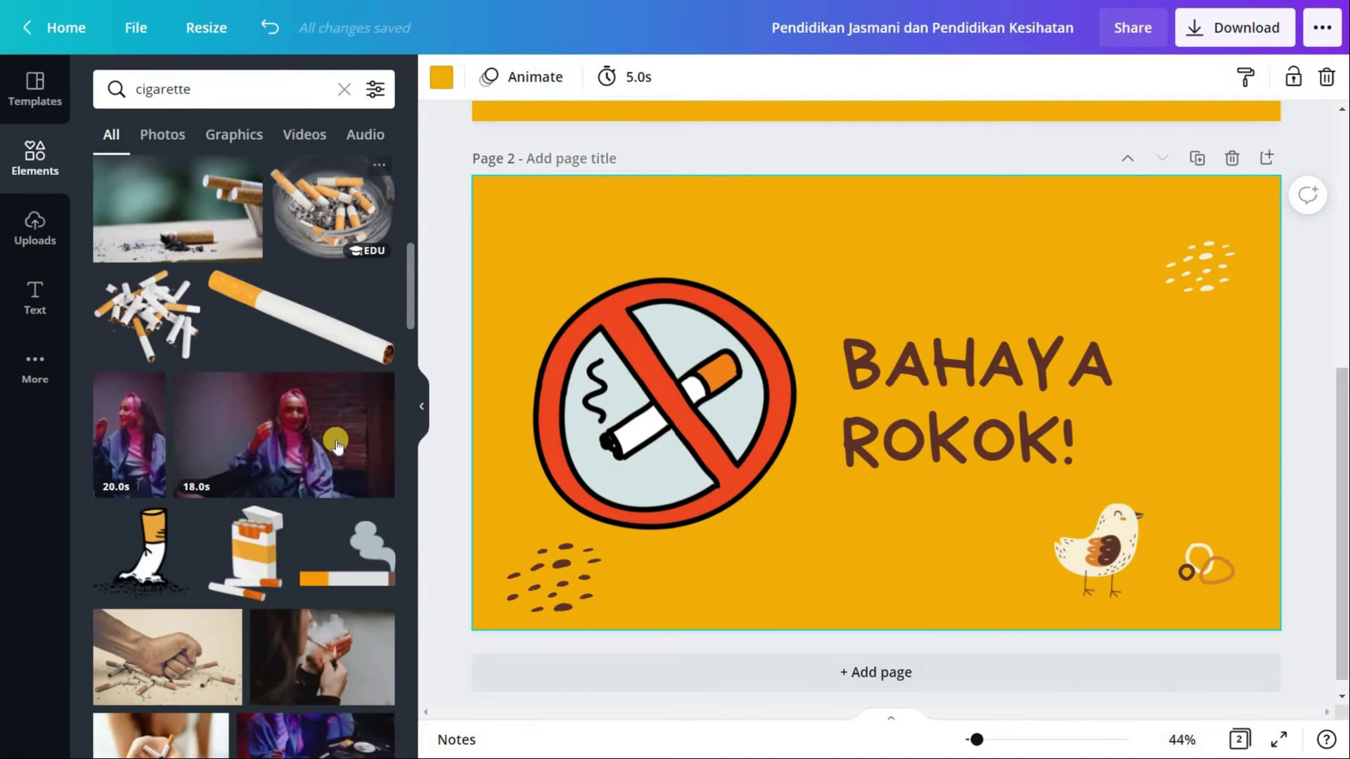
{"action": "scroll", "coordinate": [333, 438], "scroll_direction": "down", "scroll_amount": 8}
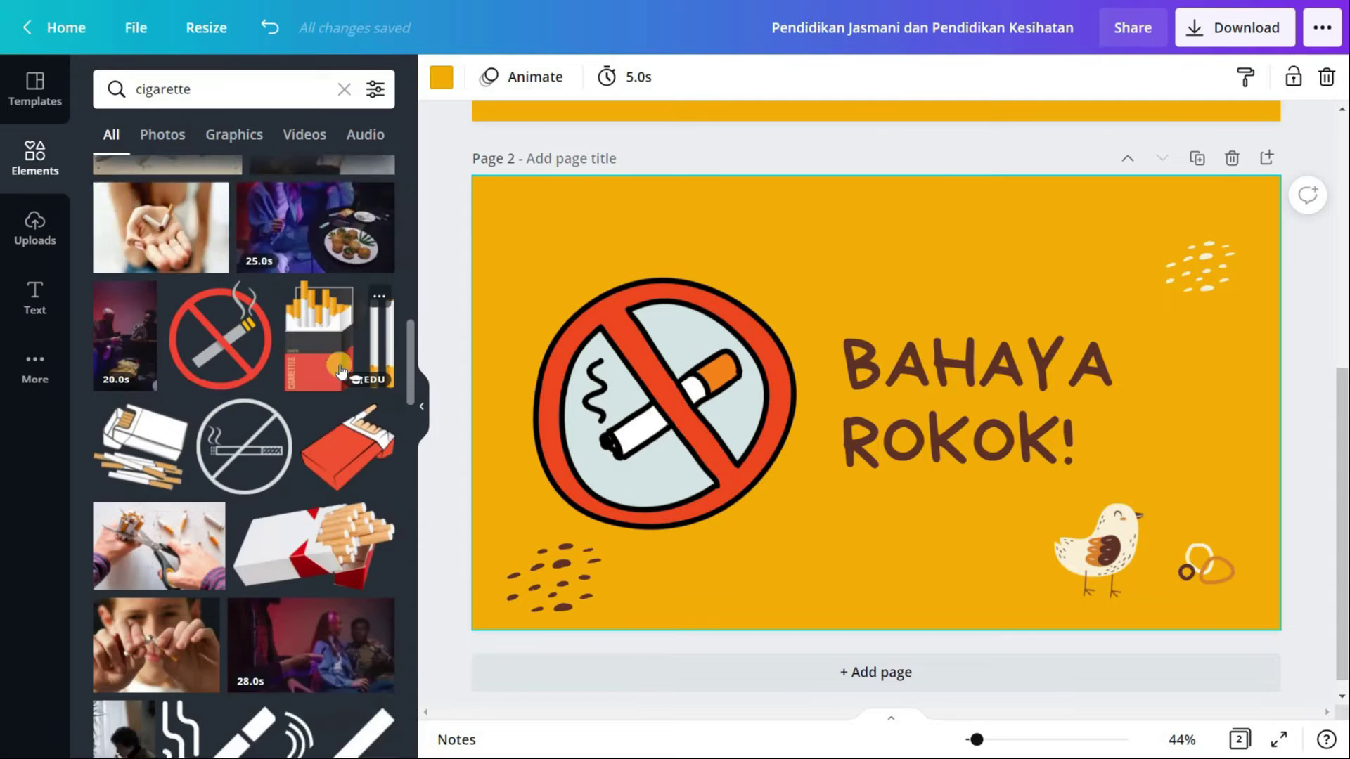
{"action": "scroll", "coordinate": [277, 469], "scroll_direction": "down", "scroll_amount": 3}
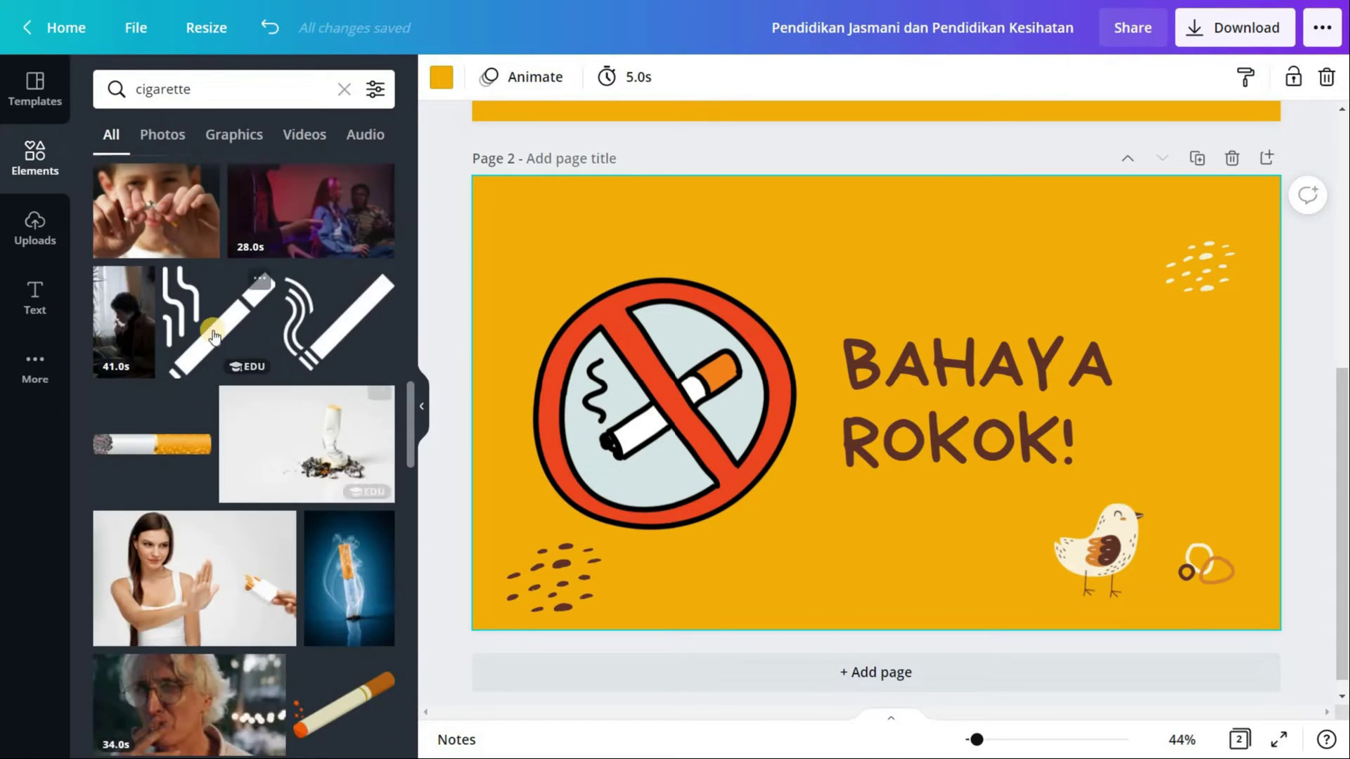
{"action": "scroll", "coordinate": [135, 503], "scroll_direction": "up", "scroll_amount": 2}
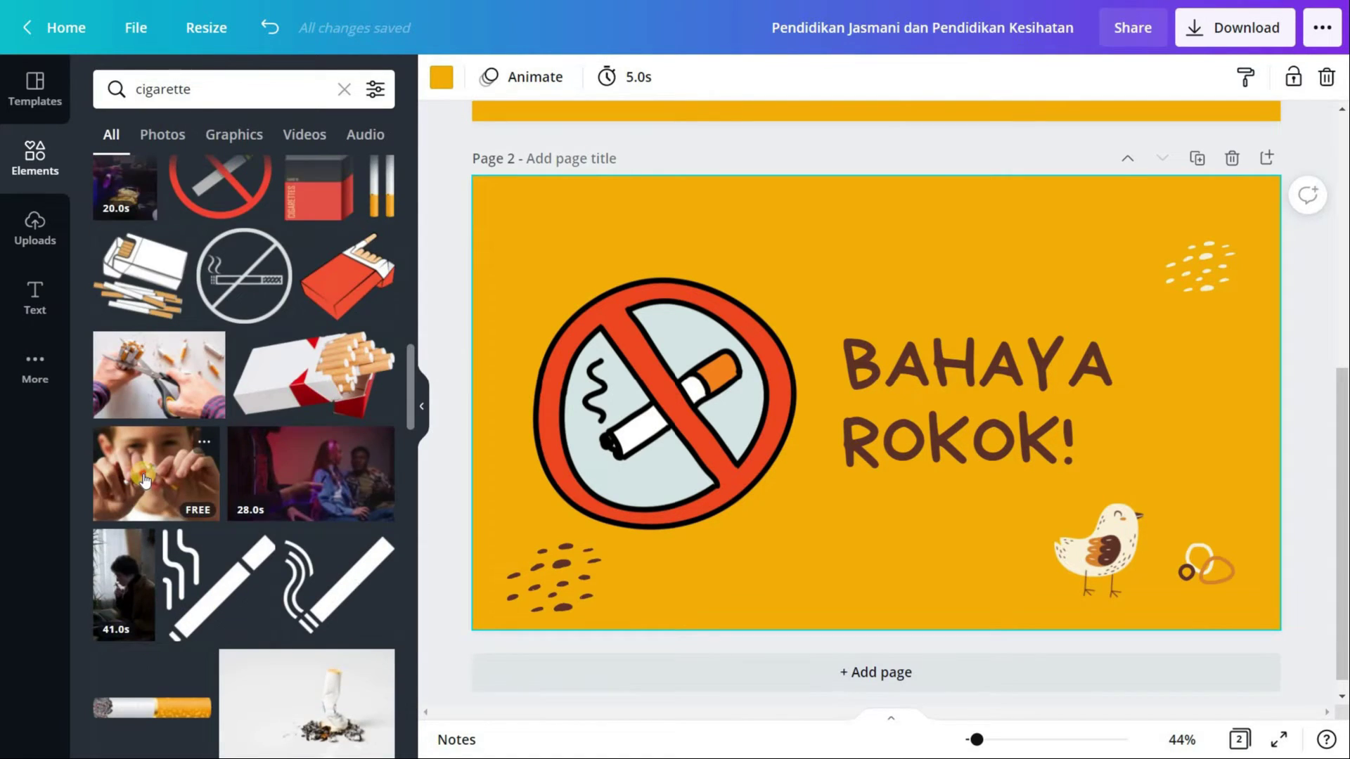
{"action": "left_click", "coordinate": [144, 481]}
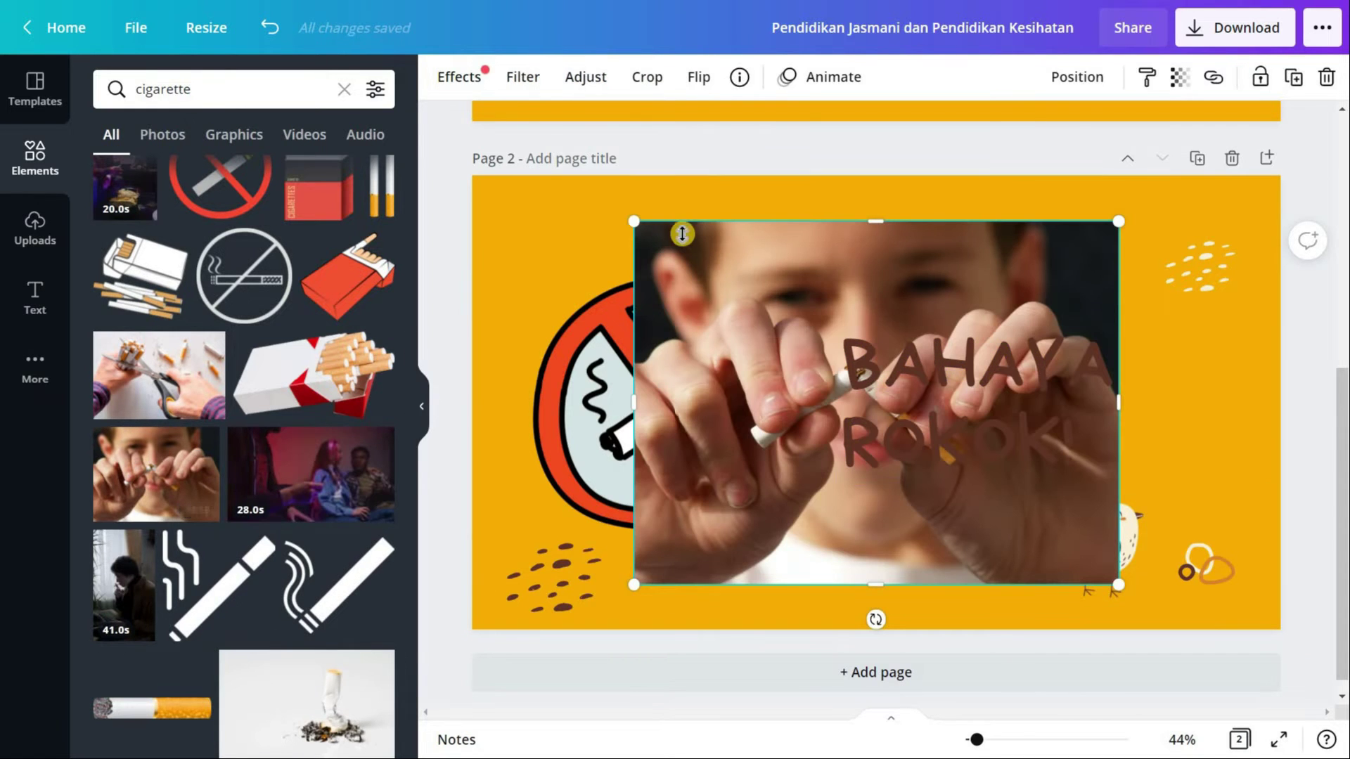
{"action": "left_click_drag", "start_coordinate": [752, 317], "coordinate": [939, 450]}
{"action": "left_click_drag", "start_coordinate": [1028, 516], "coordinate": [1165, 253]}
Shift the "BAHAYA ROKOK!" heading slightly left toward the no-smoking sign and change its font to Horizon.
{"action": "left_click", "coordinate": [1178, 424]}
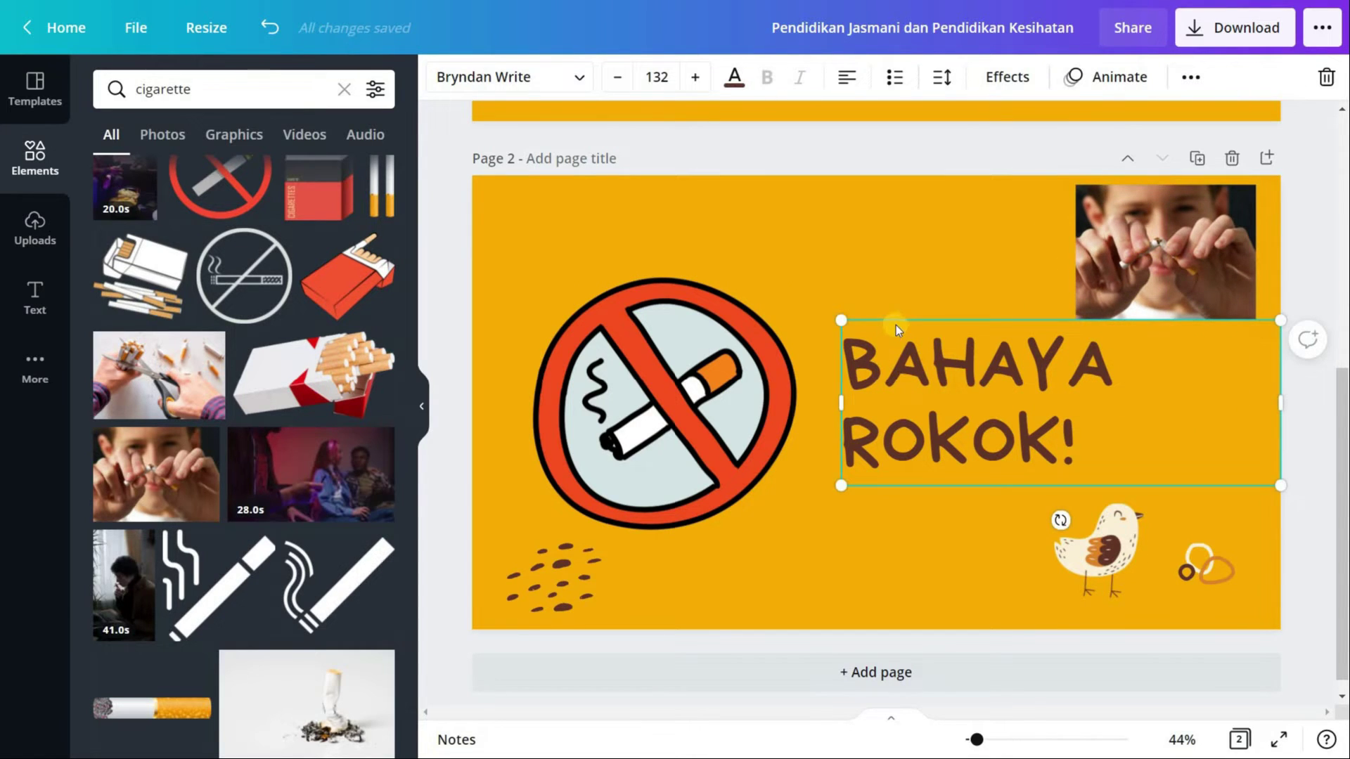
{"action": "left_click_drag", "start_coordinate": [883, 330], "coordinate": [858, 330]}
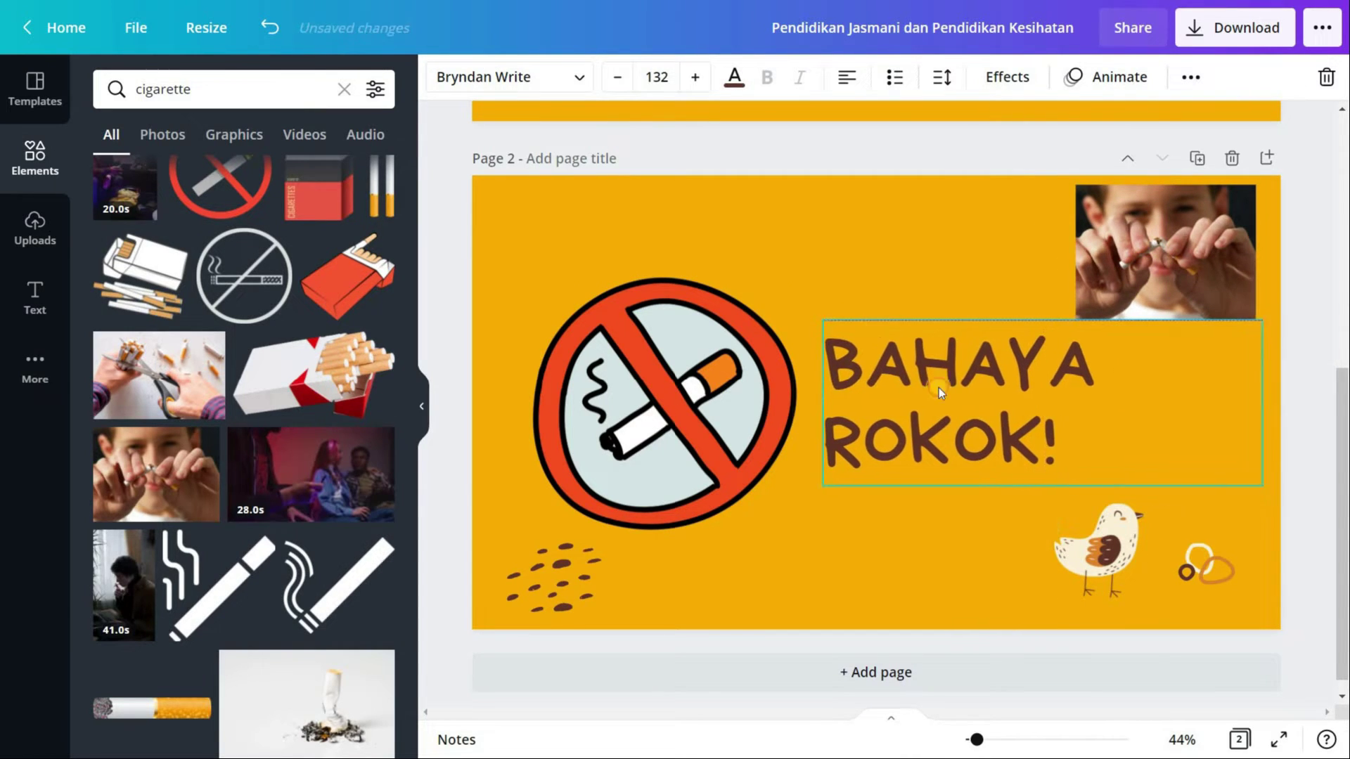
{"action": "left_click", "coordinate": [1068, 436]}
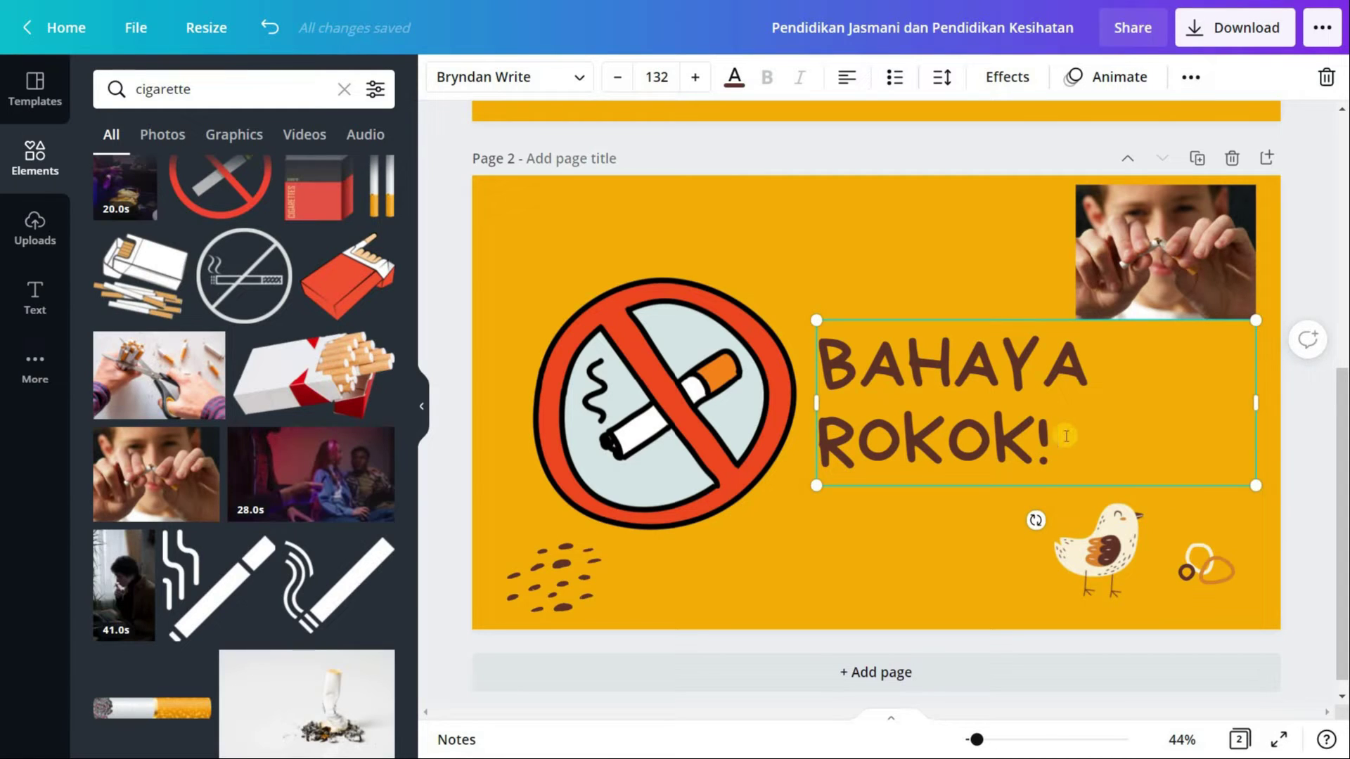
{"action": "left_click_drag", "start_coordinate": [1069, 440], "coordinate": [831, 362]}
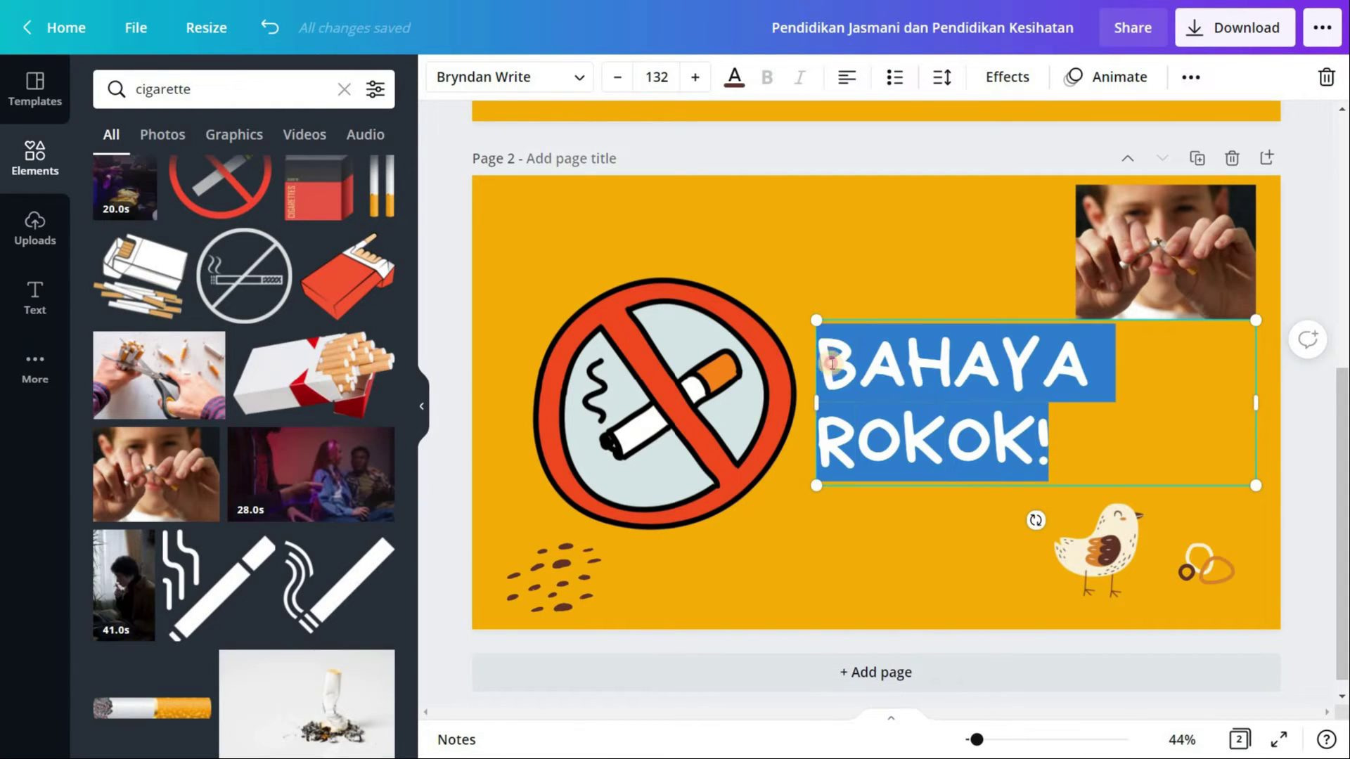
{"action": "left_click", "coordinate": [581, 77]}
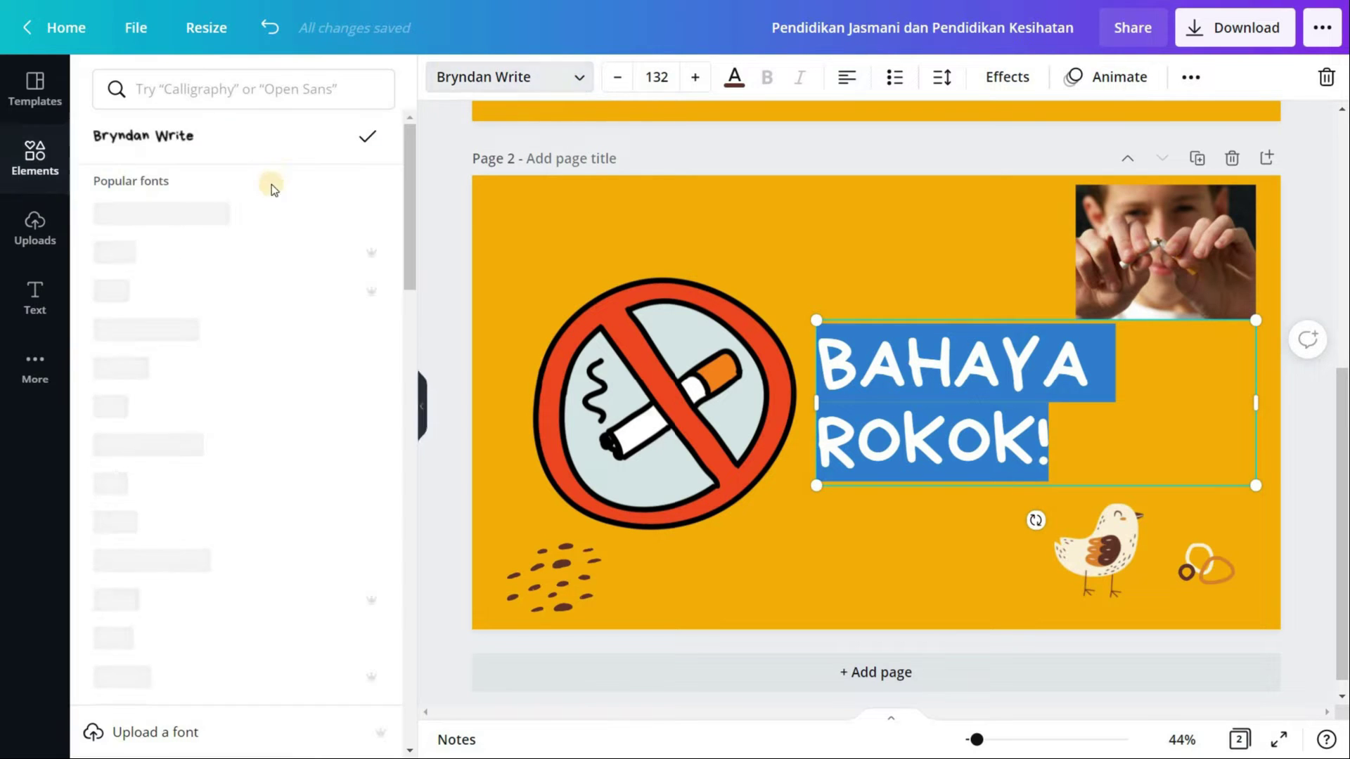
{"action": "scroll", "coordinate": [287, 254], "scroll_direction": "down", "scroll_amount": 1}
{"action": "scroll", "coordinate": [288, 256], "scroll_direction": "down", "scroll_amount": 9}
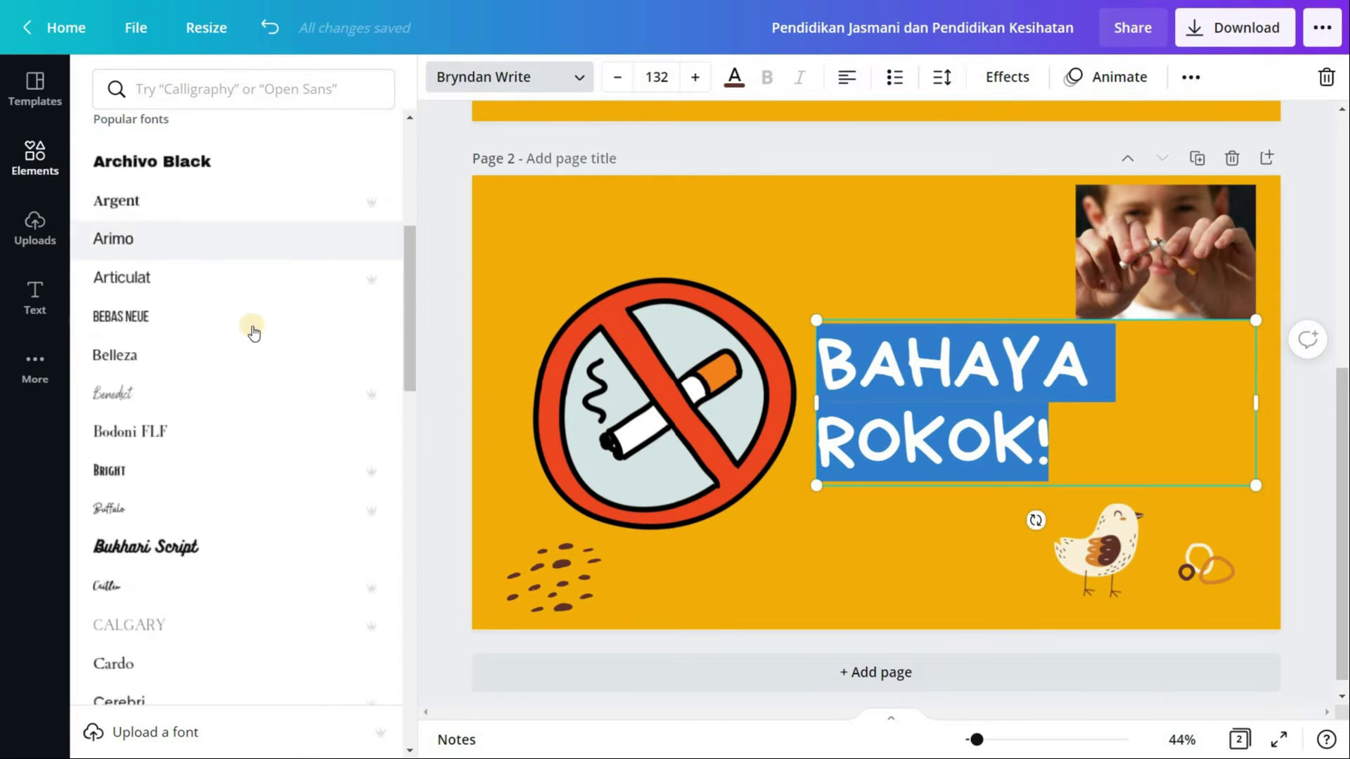
{"action": "scroll", "coordinate": [253, 330], "scroll_direction": "down", "scroll_amount": 4}
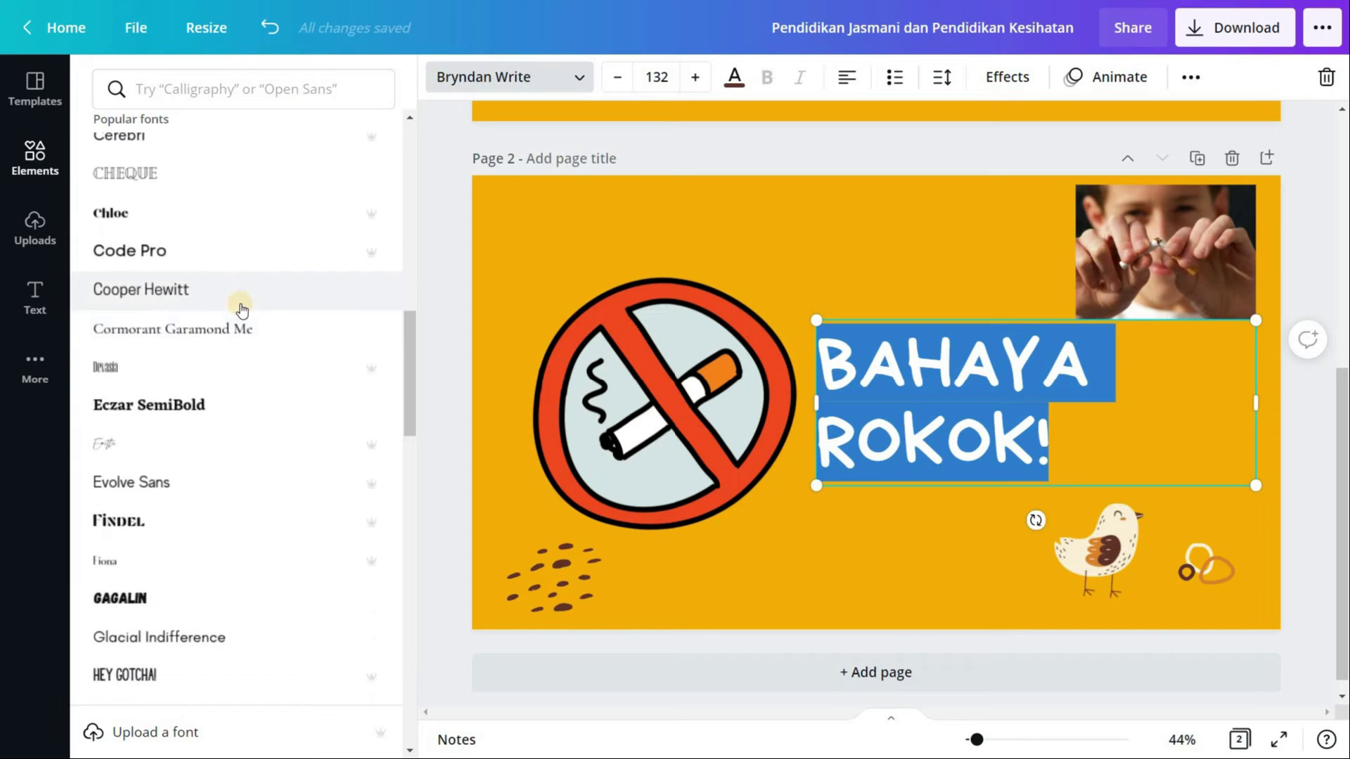
{"action": "scroll", "coordinate": [233, 432], "scroll_direction": "down", "scroll_amount": 3}
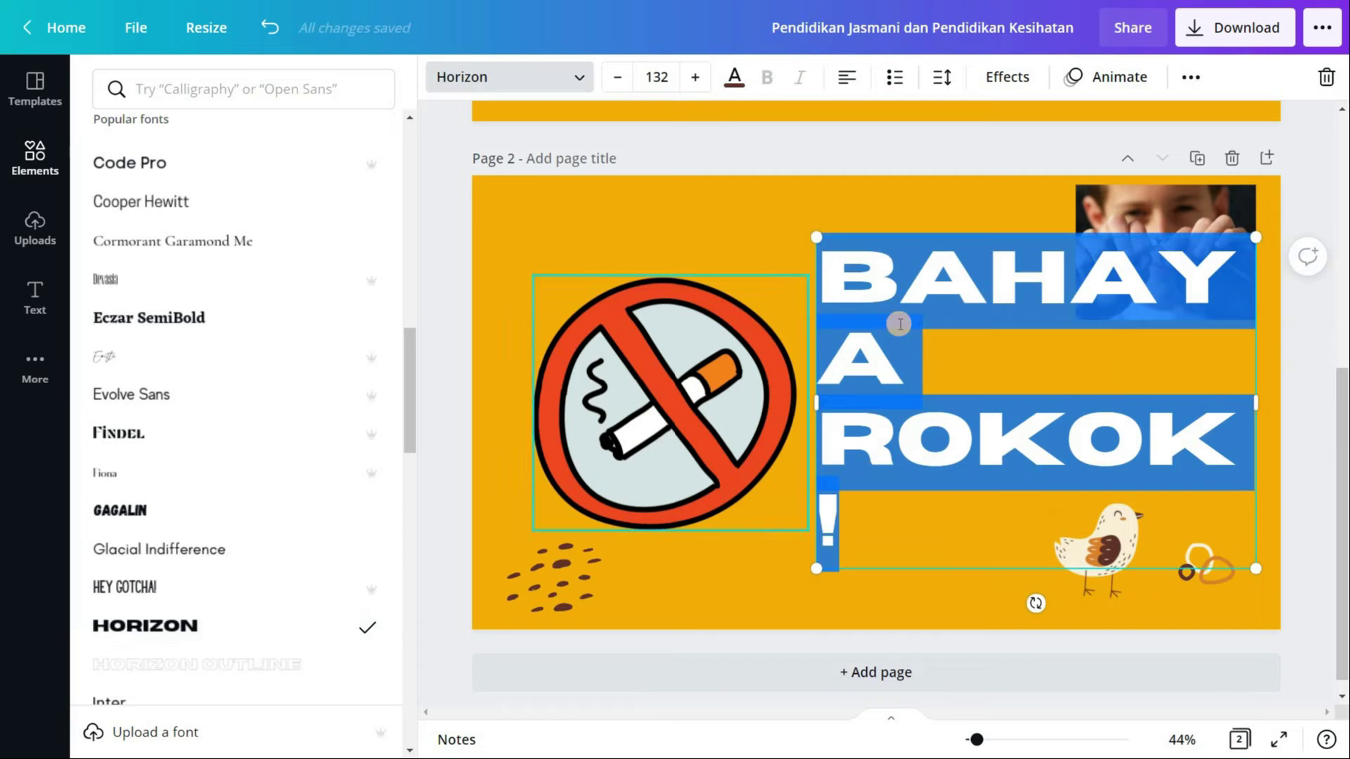
Widen and scale the heading down to size 96.9 on two lines, and place it just right of the no-smoking sign.
{"action": "left_click_drag", "start_coordinate": [817, 404], "coordinate": [724, 405]}
{"action": "left_click_drag", "start_coordinate": [1165, 447], "coordinate": [1026, 403]}
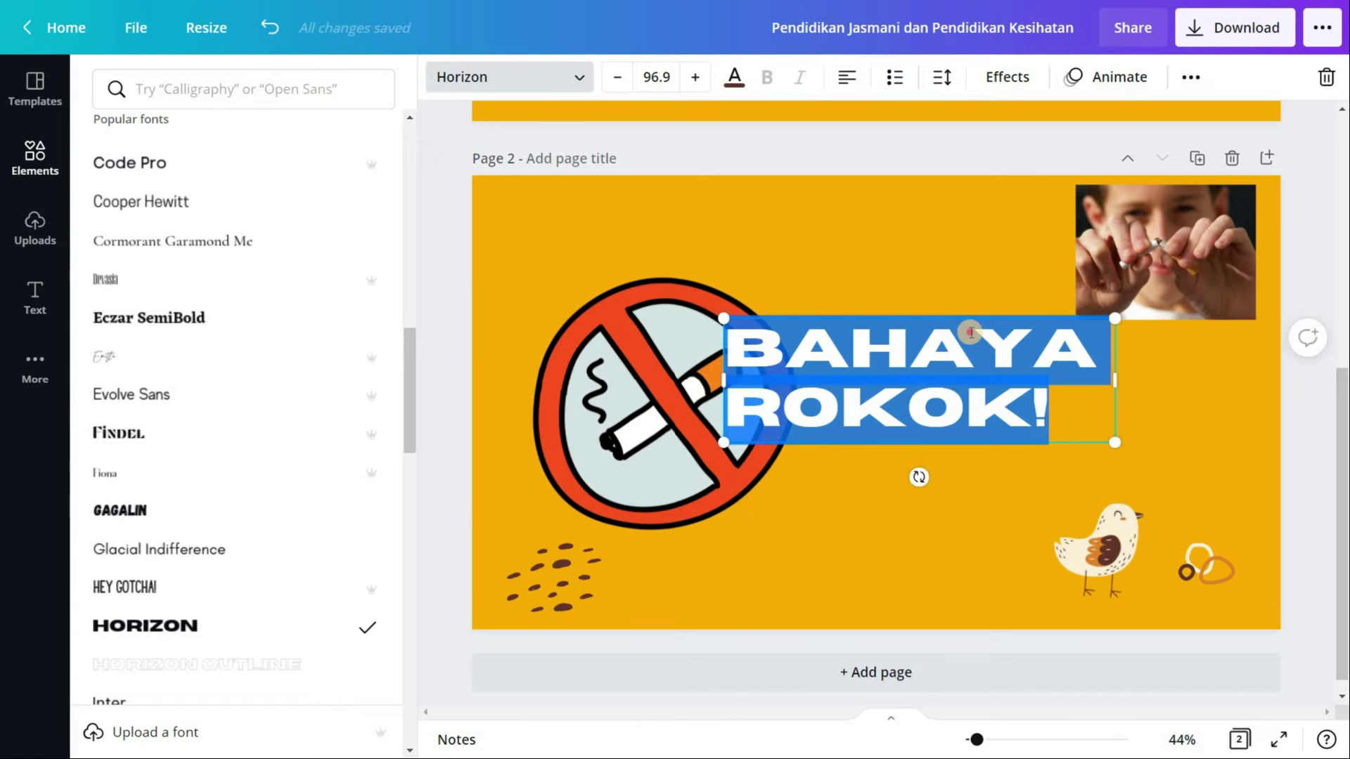
{"action": "left_click", "coordinate": [964, 301]}
{"action": "left_click_drag", "start_coordinate": [971, 341], "coordinate": [1058, 364]}
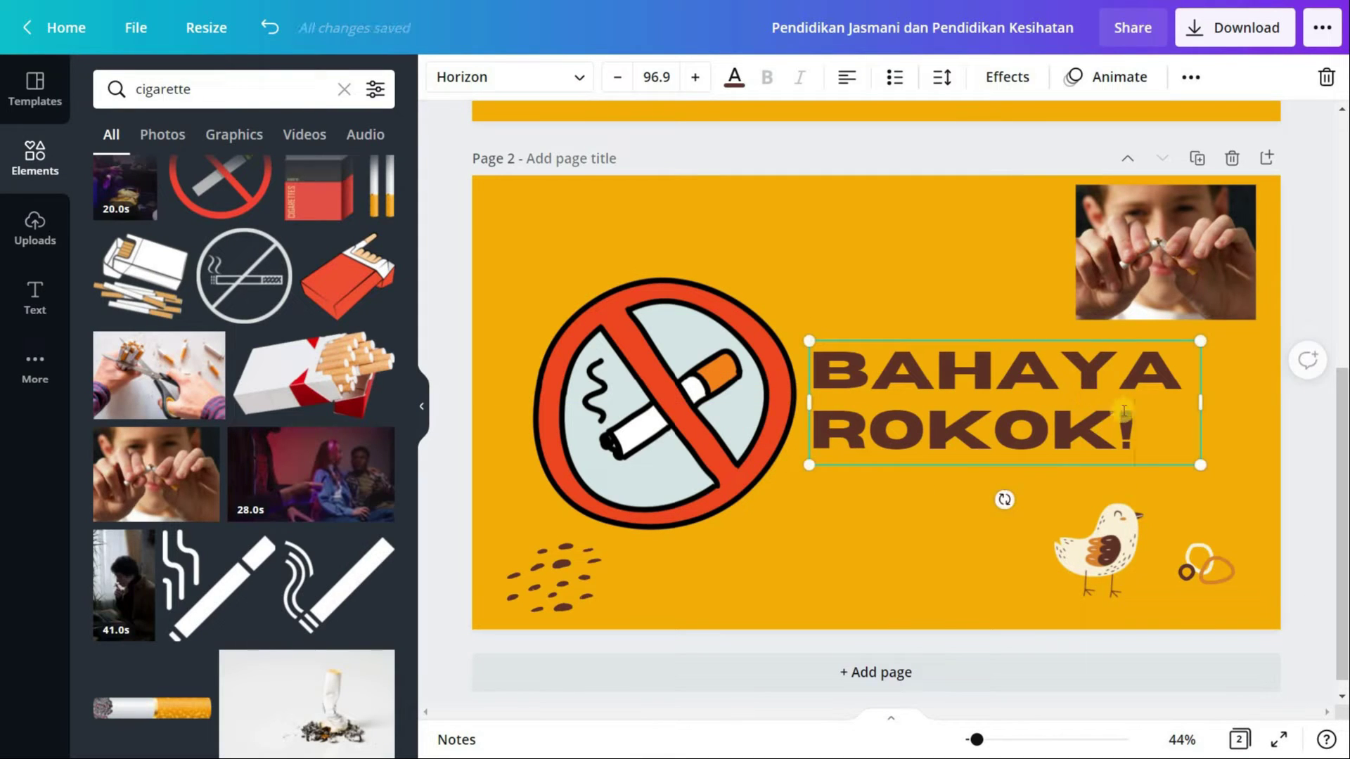
Recolour the "BAHAYA ROKOK!" heading to the custom bright red #FF2F00.
{"action": "left_click_drag", "start_coordinate": [1140, 427], "coordinate": [757, 154]}
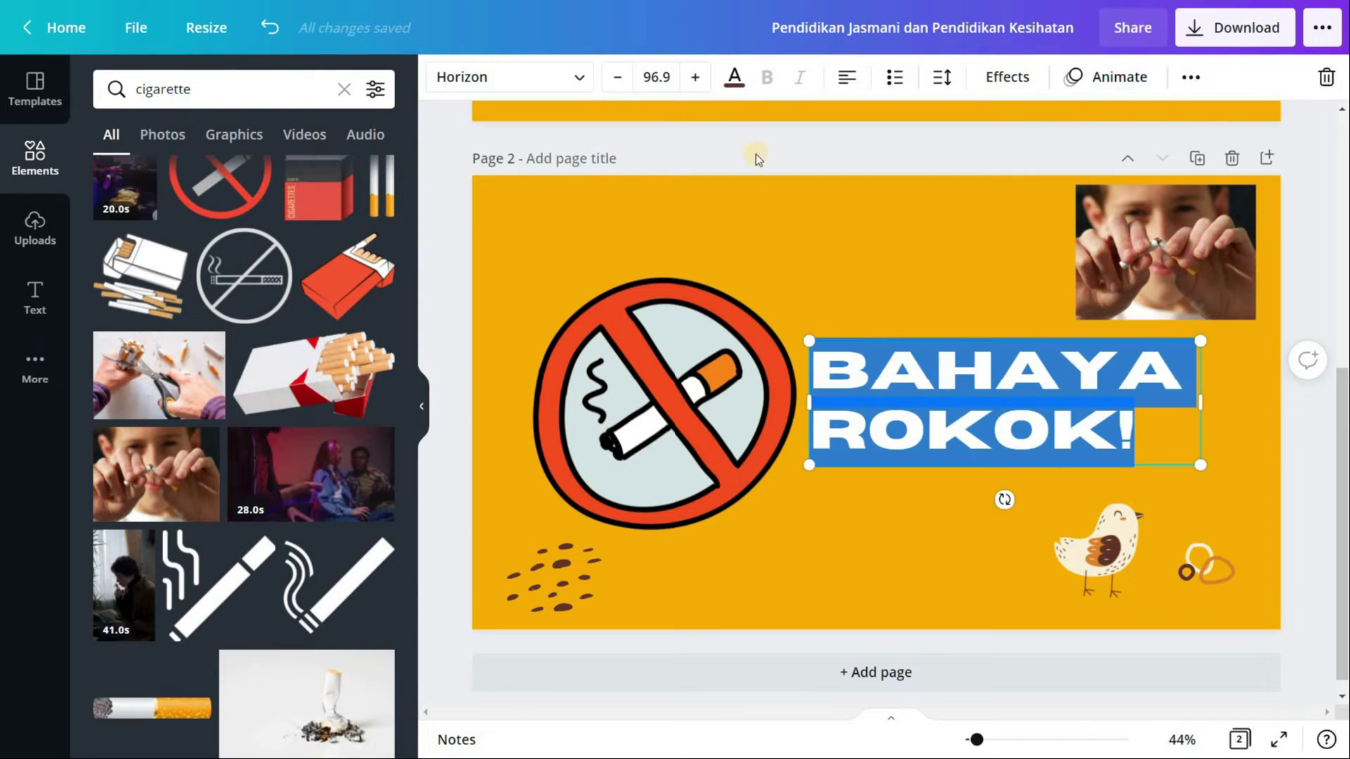
{"action": "left_click", "coordinate": [737, 86]}
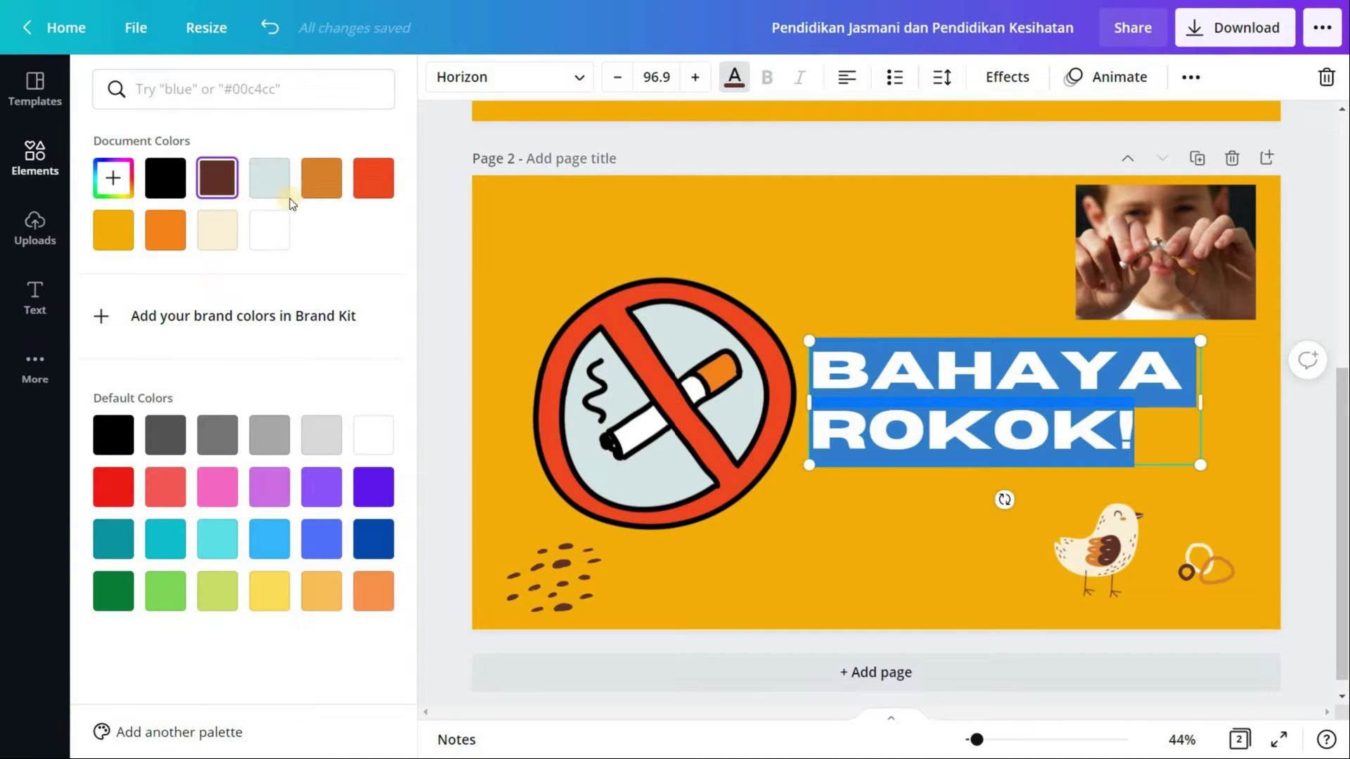
{"action": "left_click", "coordinate": [116, 182]}
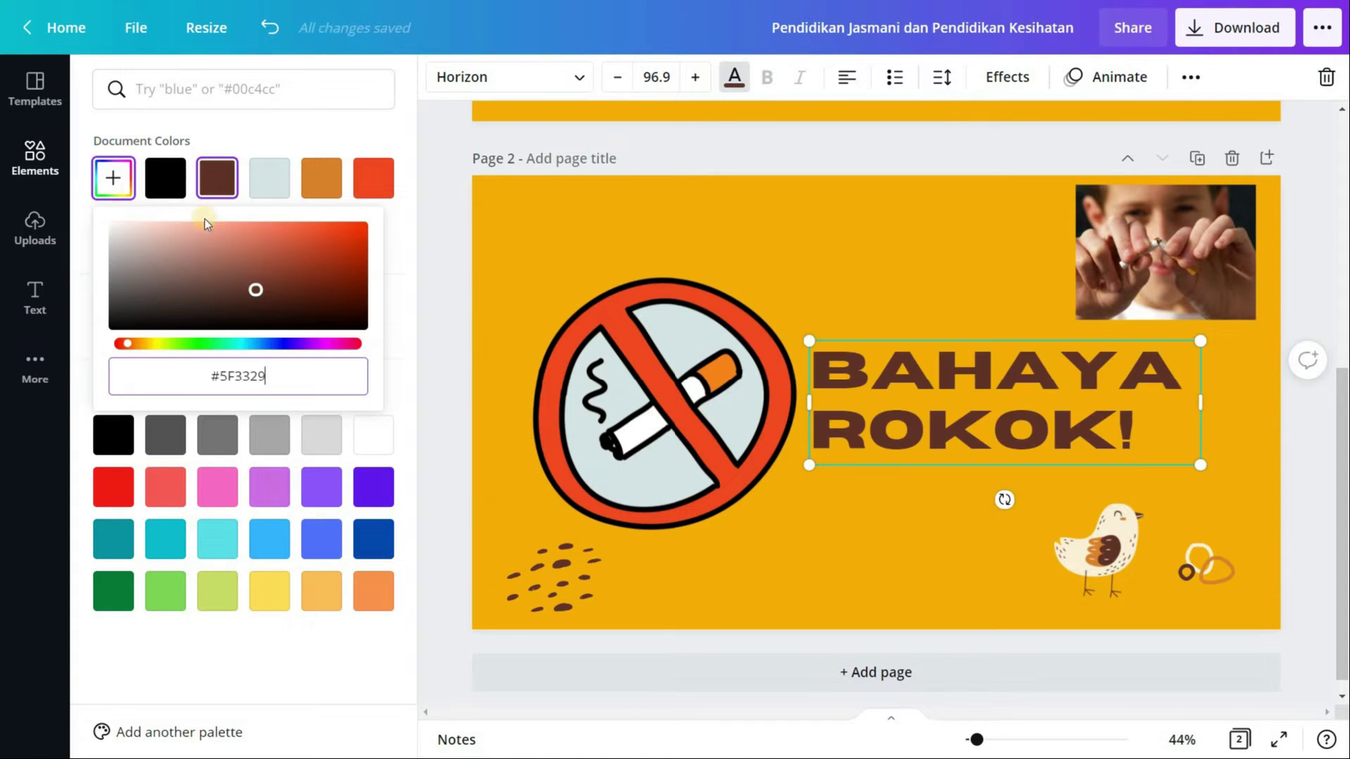
{"action": "left_click_drag", "start_coordinate": [257, 287], "coordinate": [282, 265]}
{"action": "left_click_drag", "start_coordinate": [362, 227], "coordinate": [373, 217]}
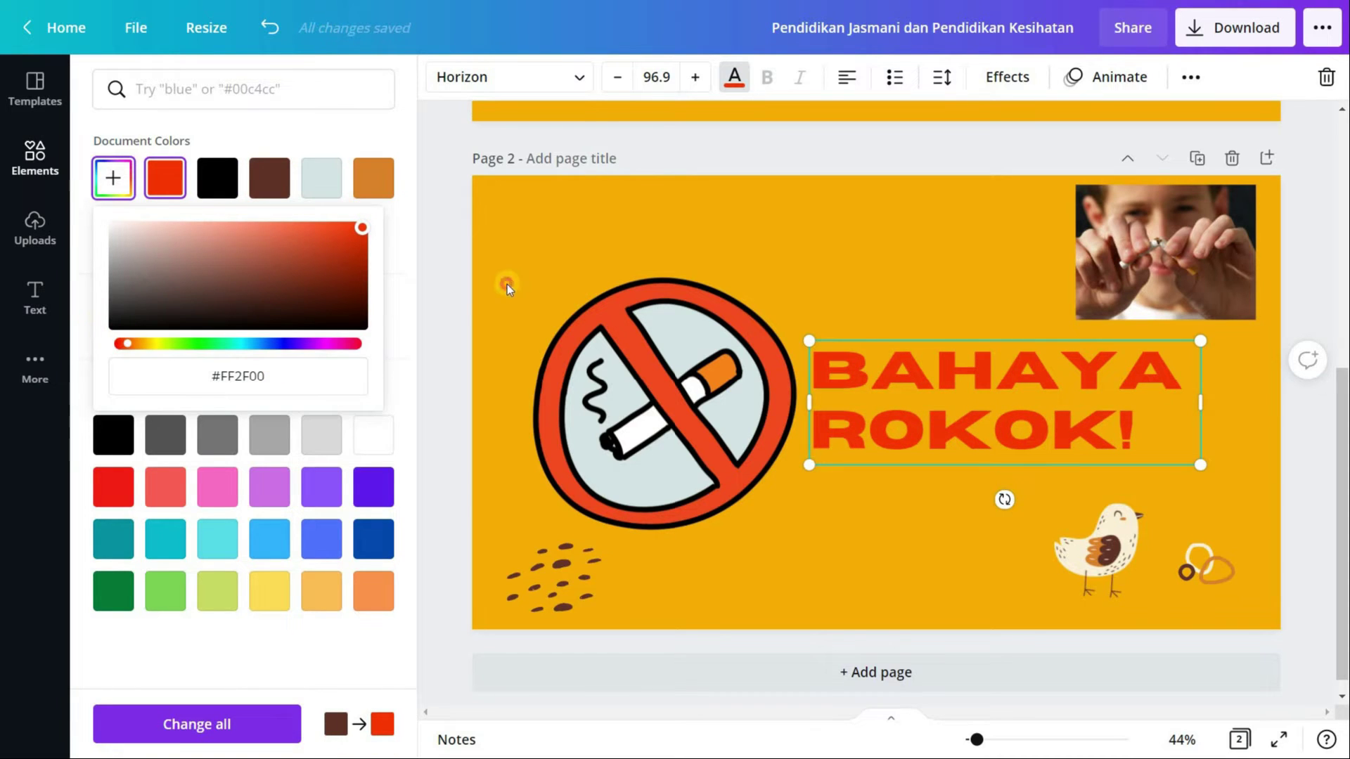
{"action": "key", "text": "Escape"}
{"action": "left_click", "coordinate": [858, 269]}
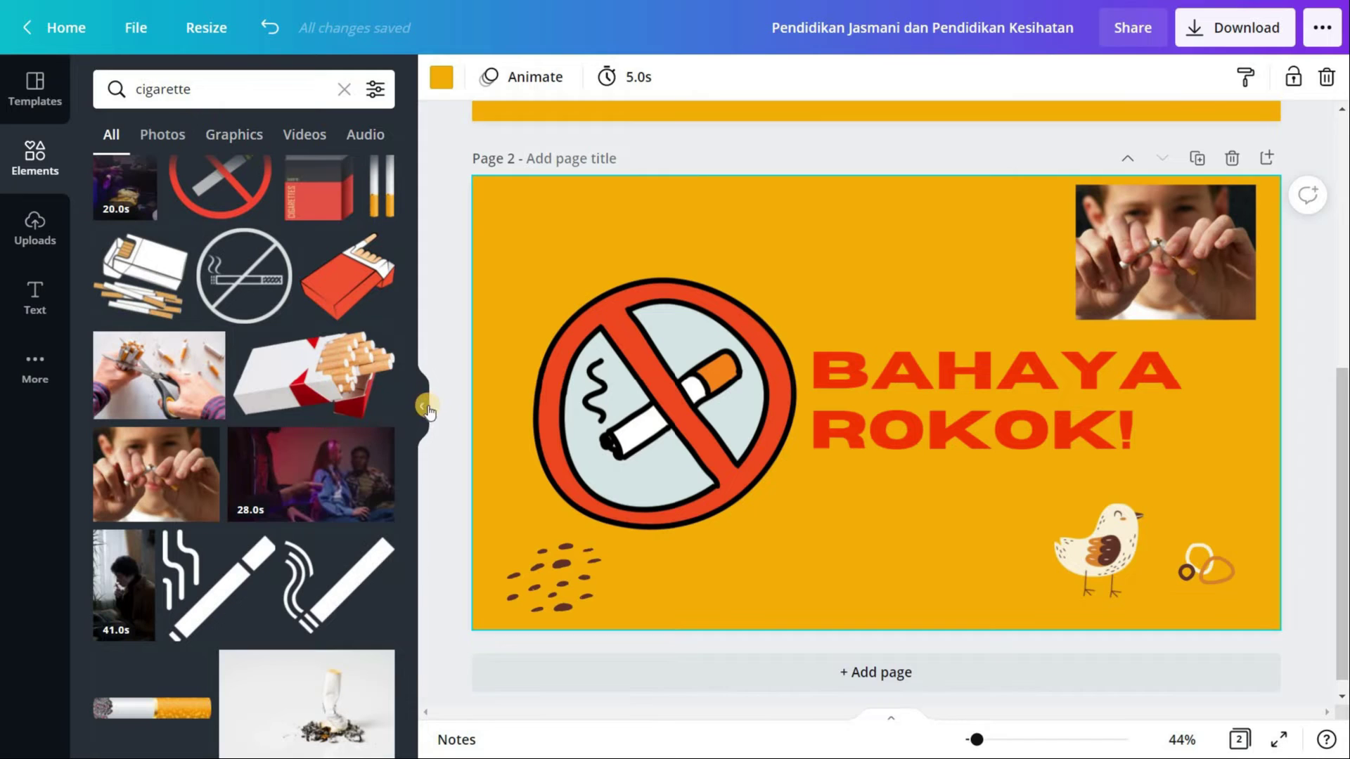
Add the Seatwork page with the llama from the Yellow and Orange Social Science template as a new page 3.
{"action": "left_click", "coordinate": [450, 429]}
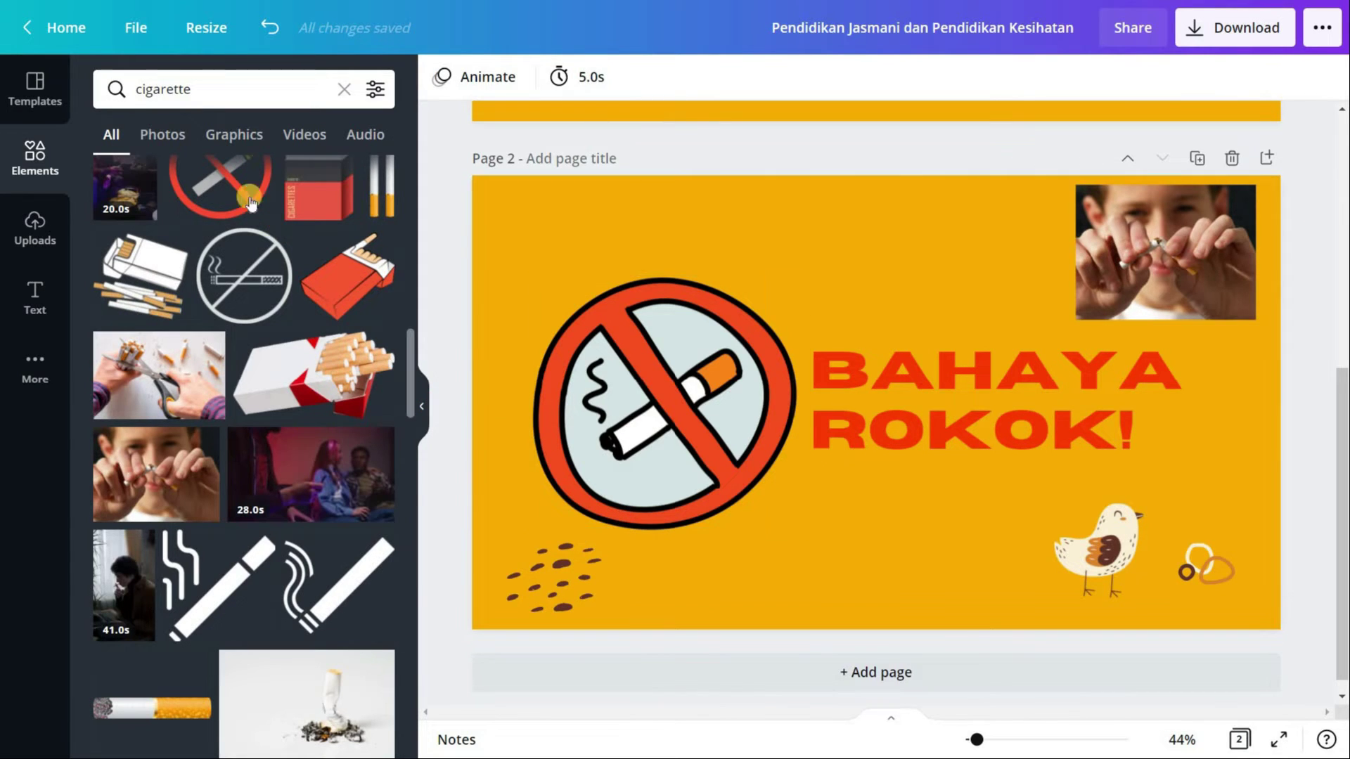
{"action": "left_click", "coordinate": [40, 102]}
{"action": "scroll", "coordinate": [279, 420], "scroll_direction": "down", "scroll_amount": 3}
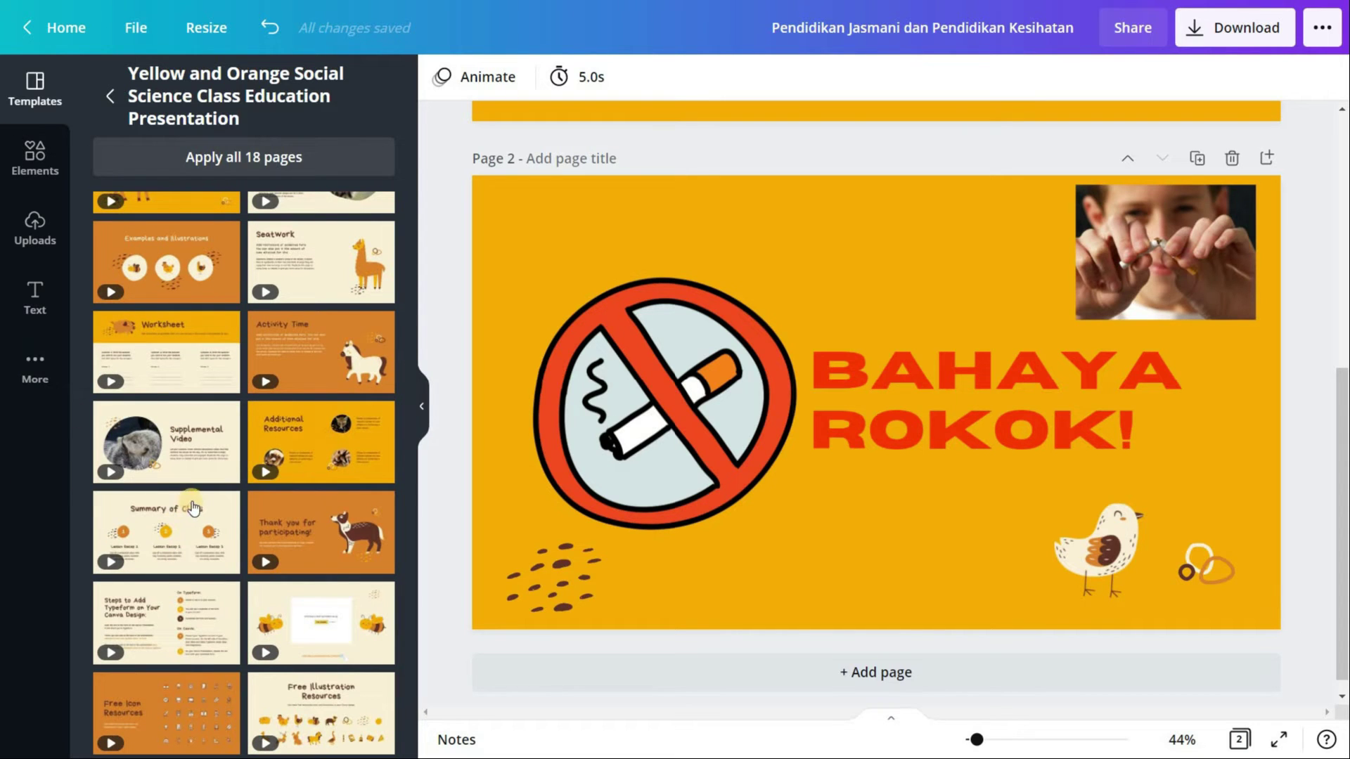
{"action": "scroll", "coordinate": [313, 462], "scroll_direction": "up", "scroll_amount": 2}
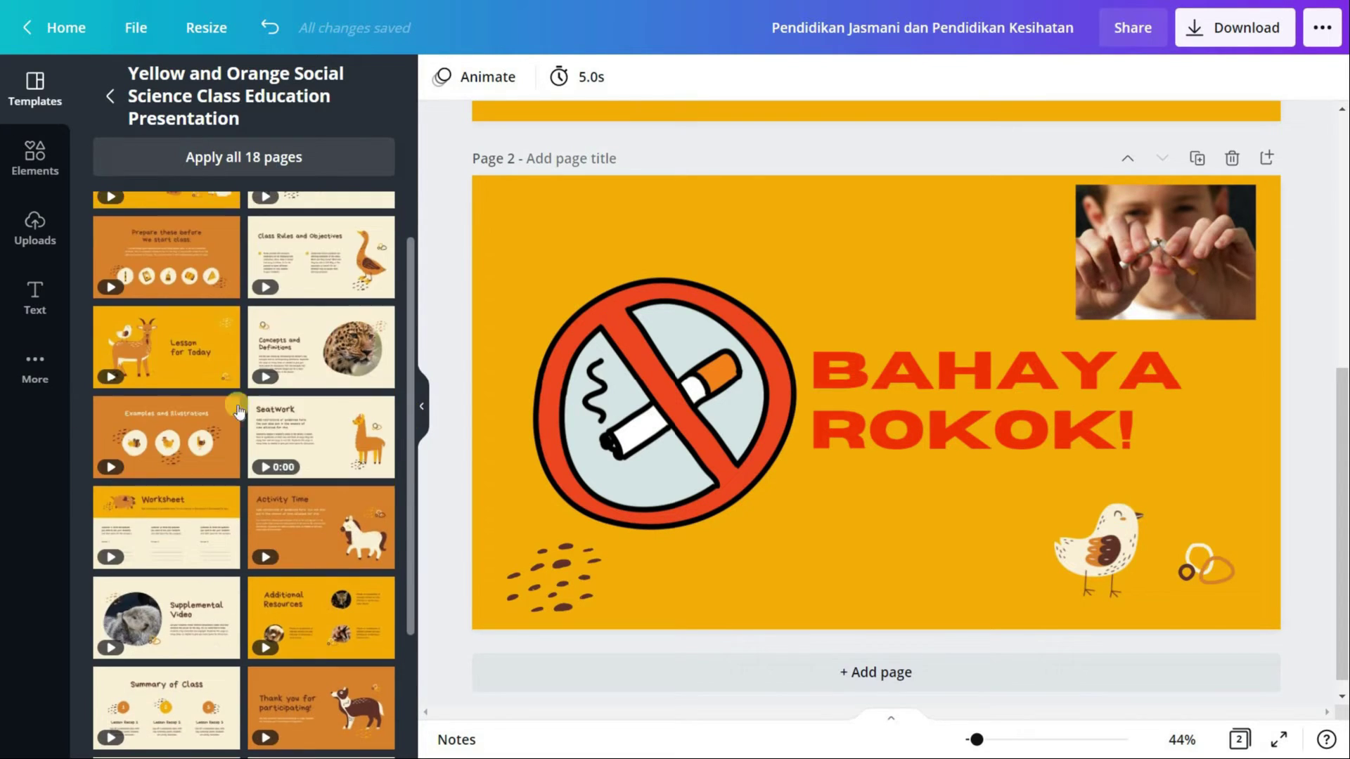
{"action": "left_click", "coordinate": [318, 440]}
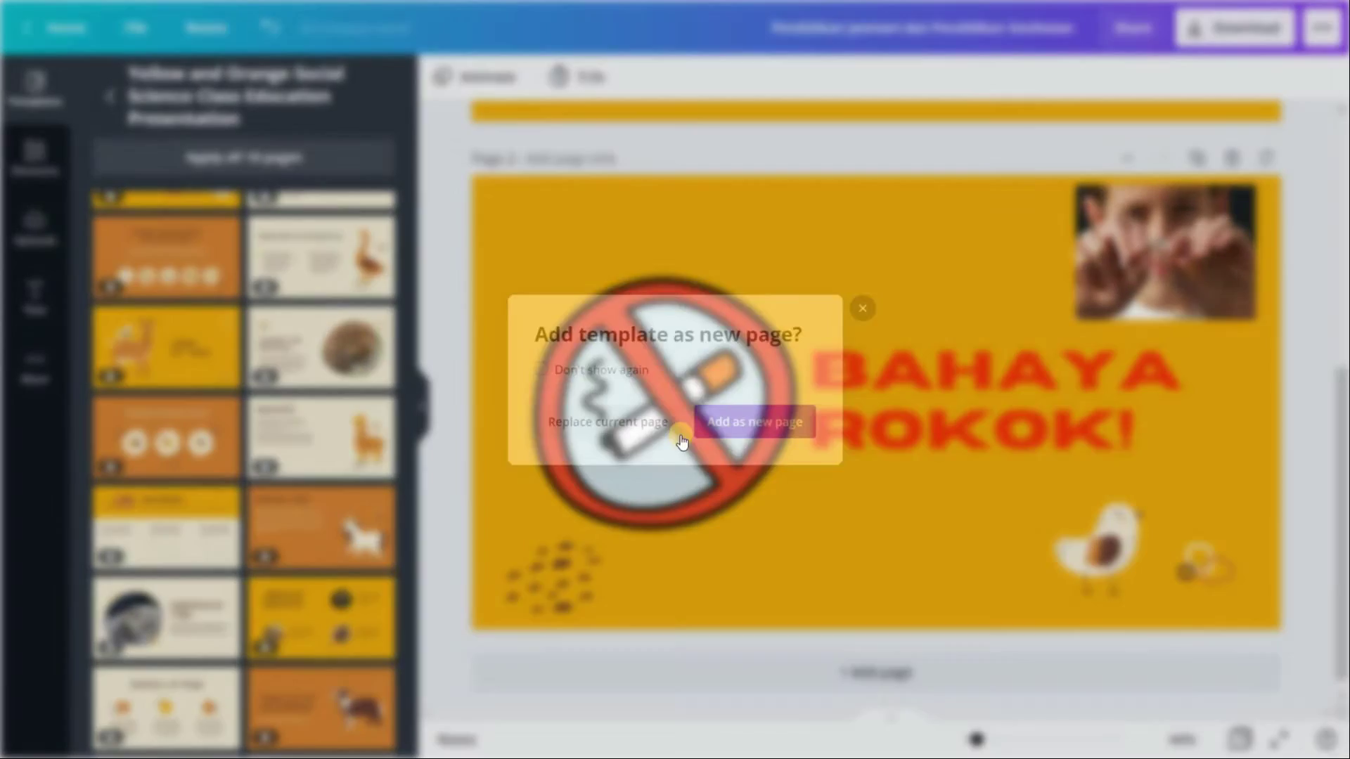
{"action": "left_click", "coordinate": [771, 429]}
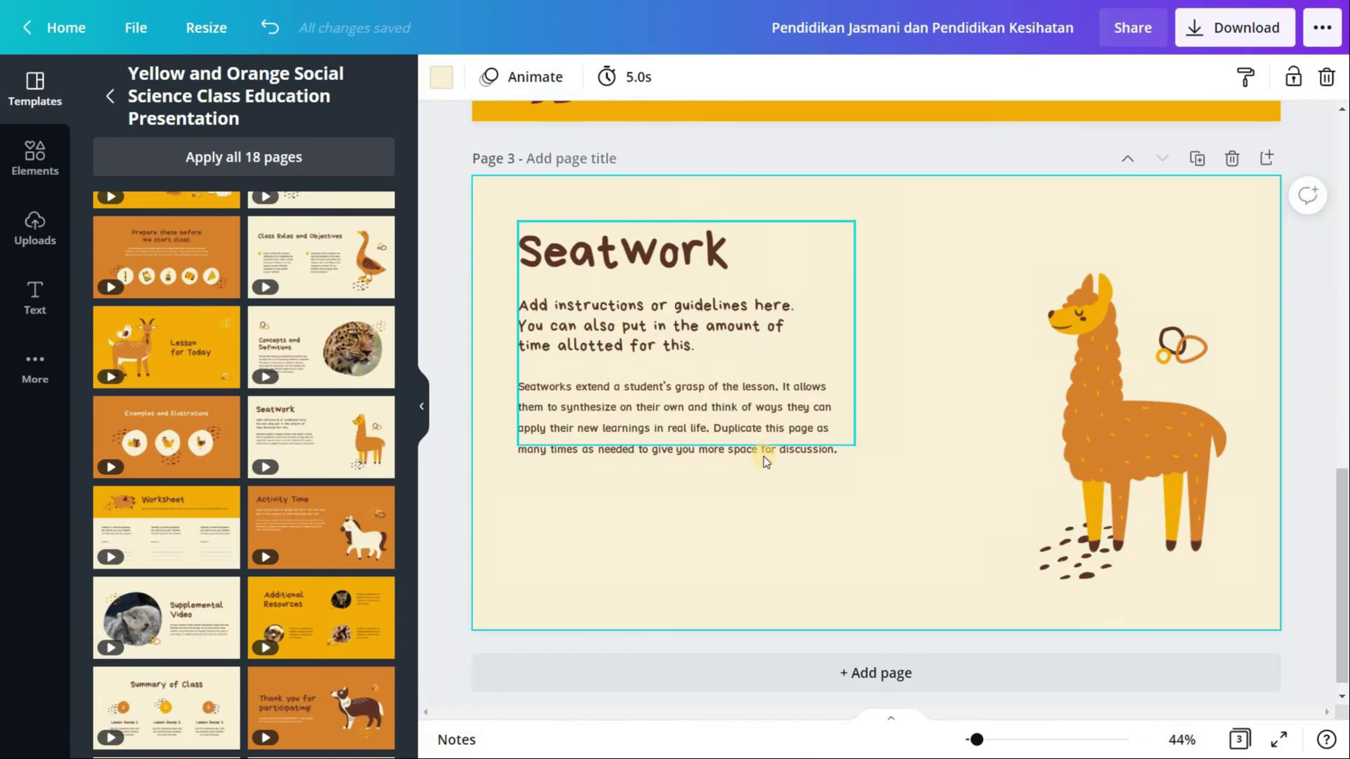
Replace the "Seatwork" title on page 3 with "CARA HINDARI PEROKOK" and widen the text group so the title fits on one line.
{"action": "left_click", "coordinate": [788, 353]}
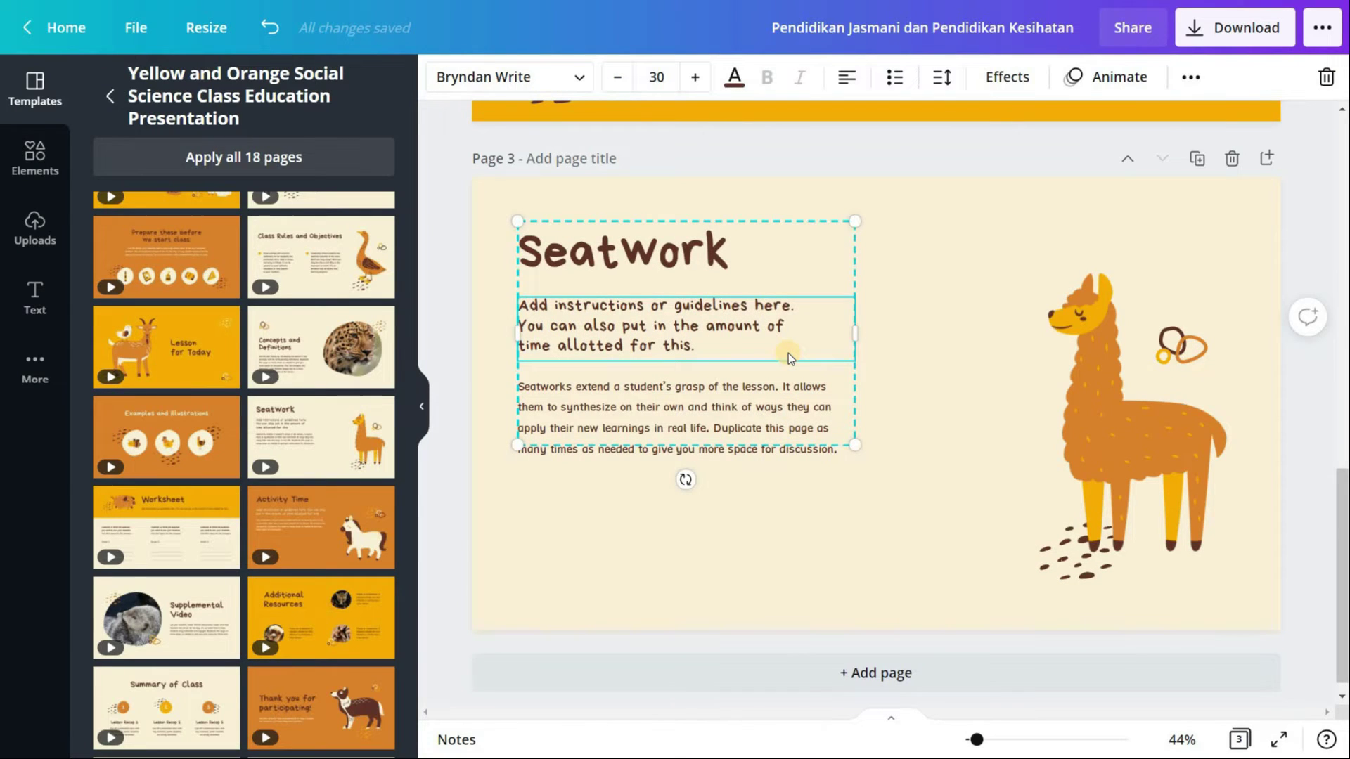
{"action": "double_click", "coordinate": [743, 251]}
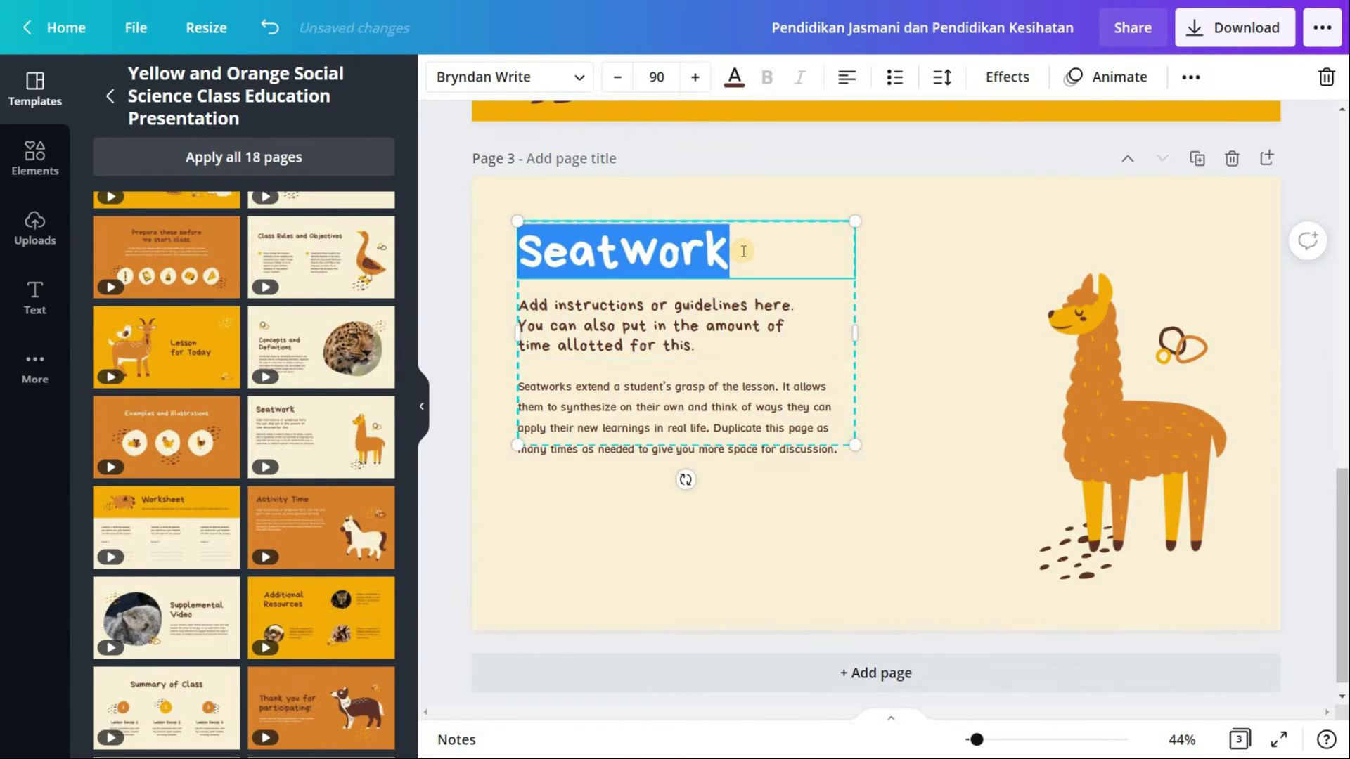
{"action": "key", "text": "Caps_Lock"}
{"action": "key", "text": "Caps_Lock"}
{"action": "type", "text": "C"}
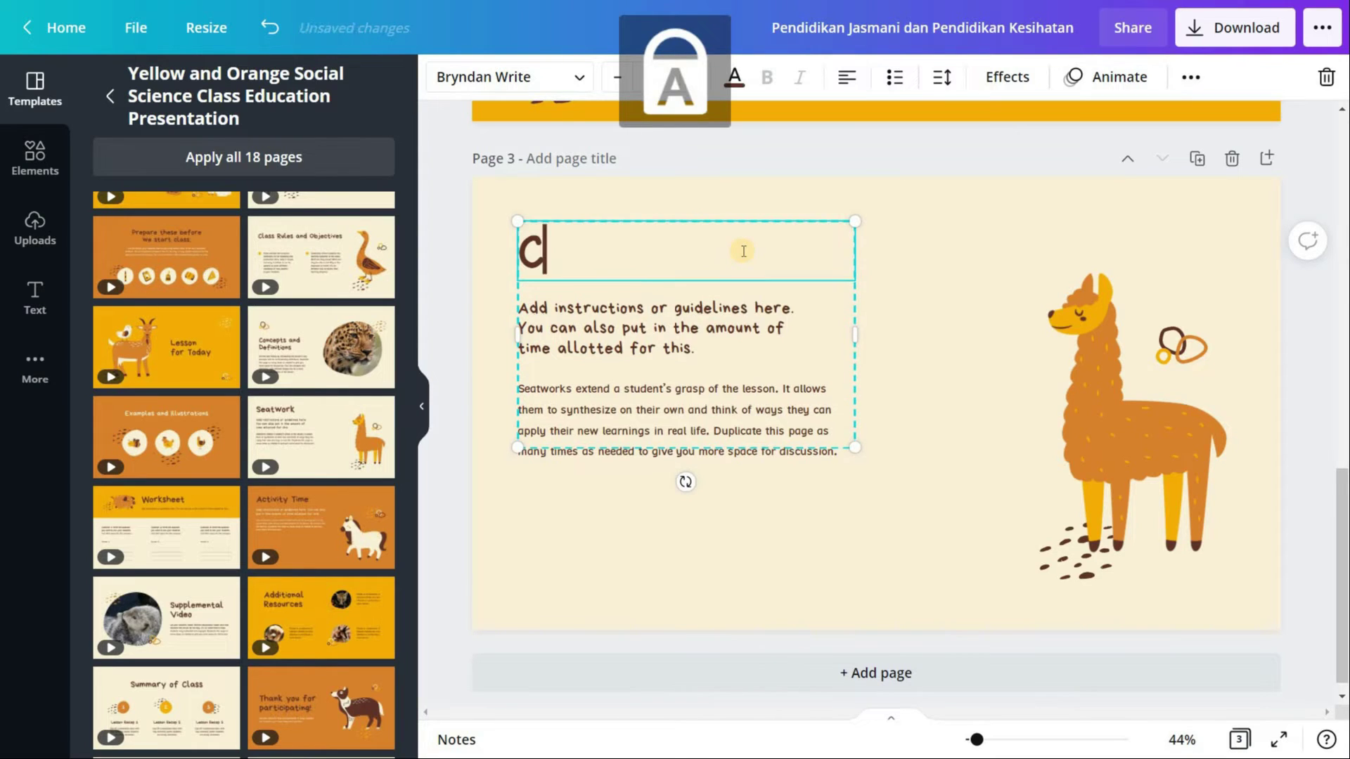
{"action": "type", "text": "ARA HINDAR"}
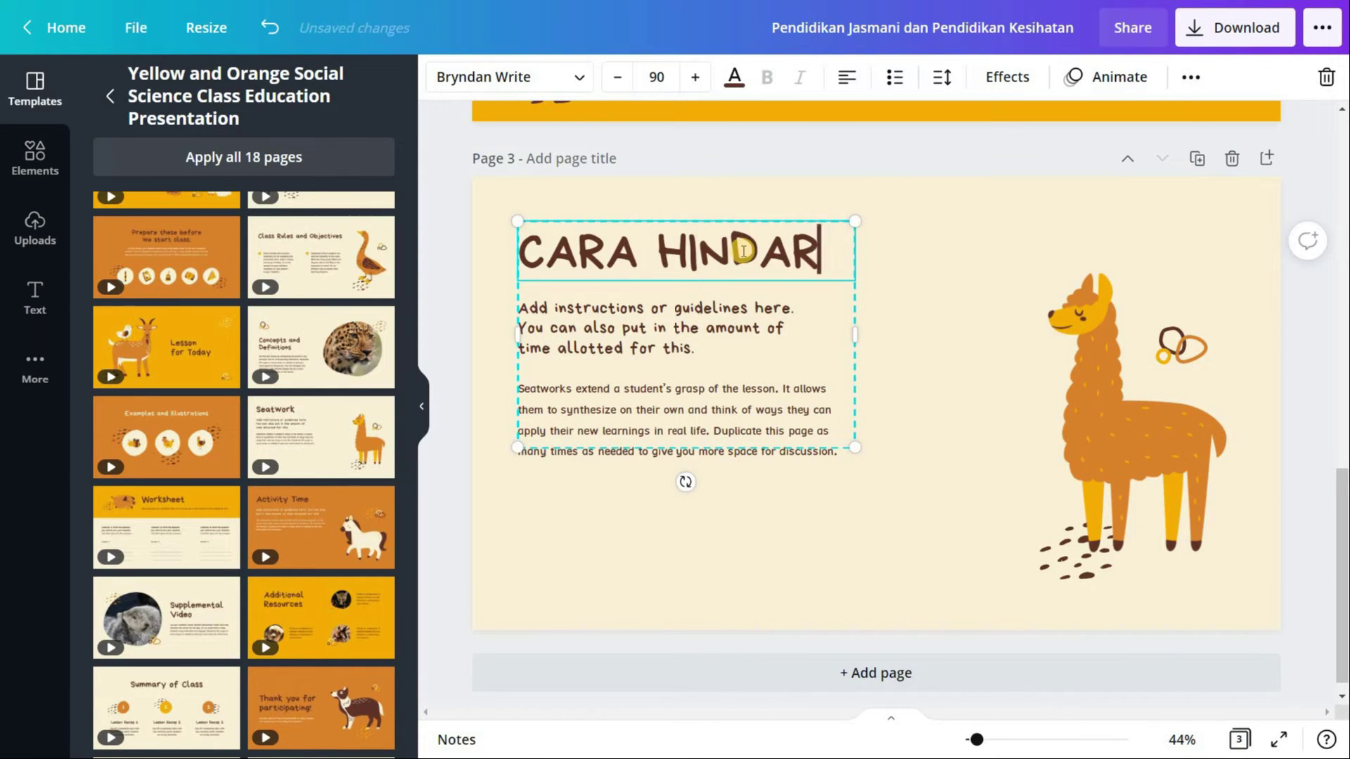
{"action": "type", "text": "I PEROKO"}
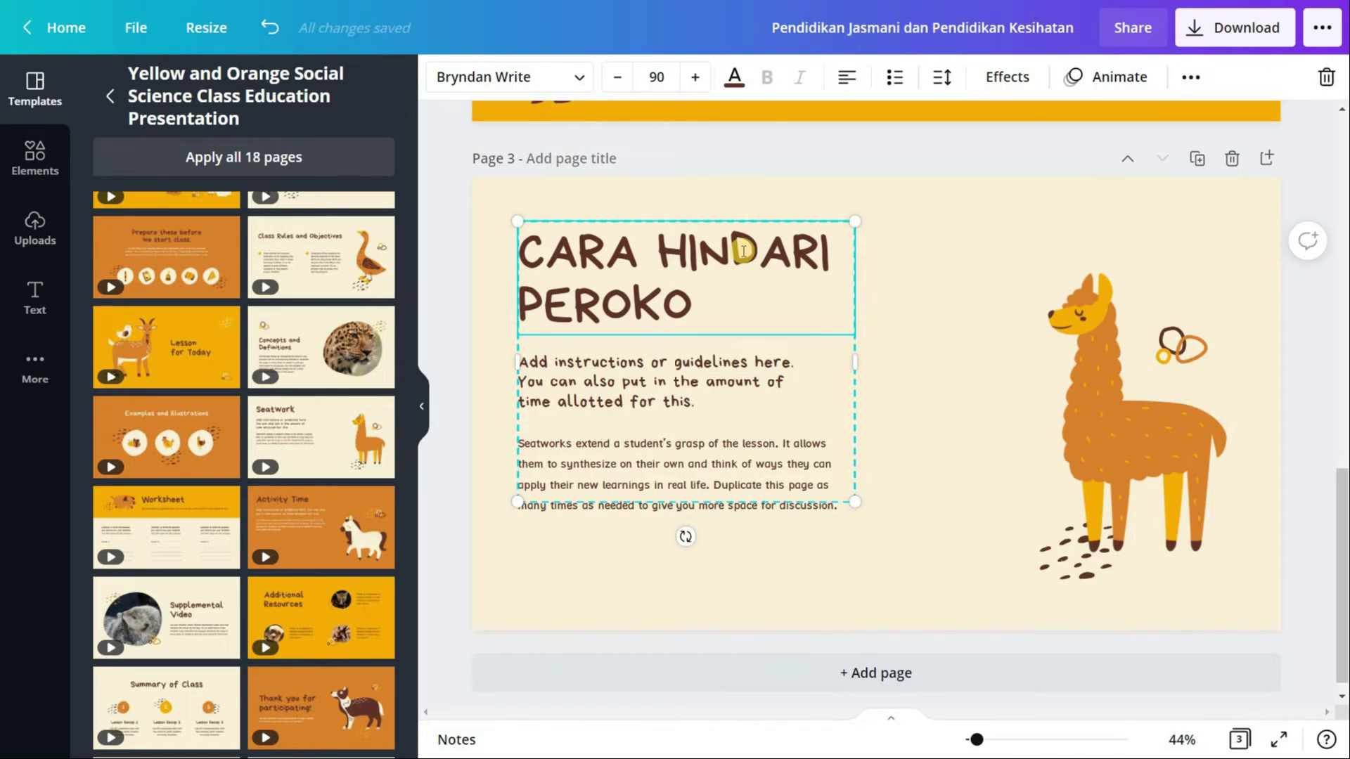
{"action": "type", "text": "K"}
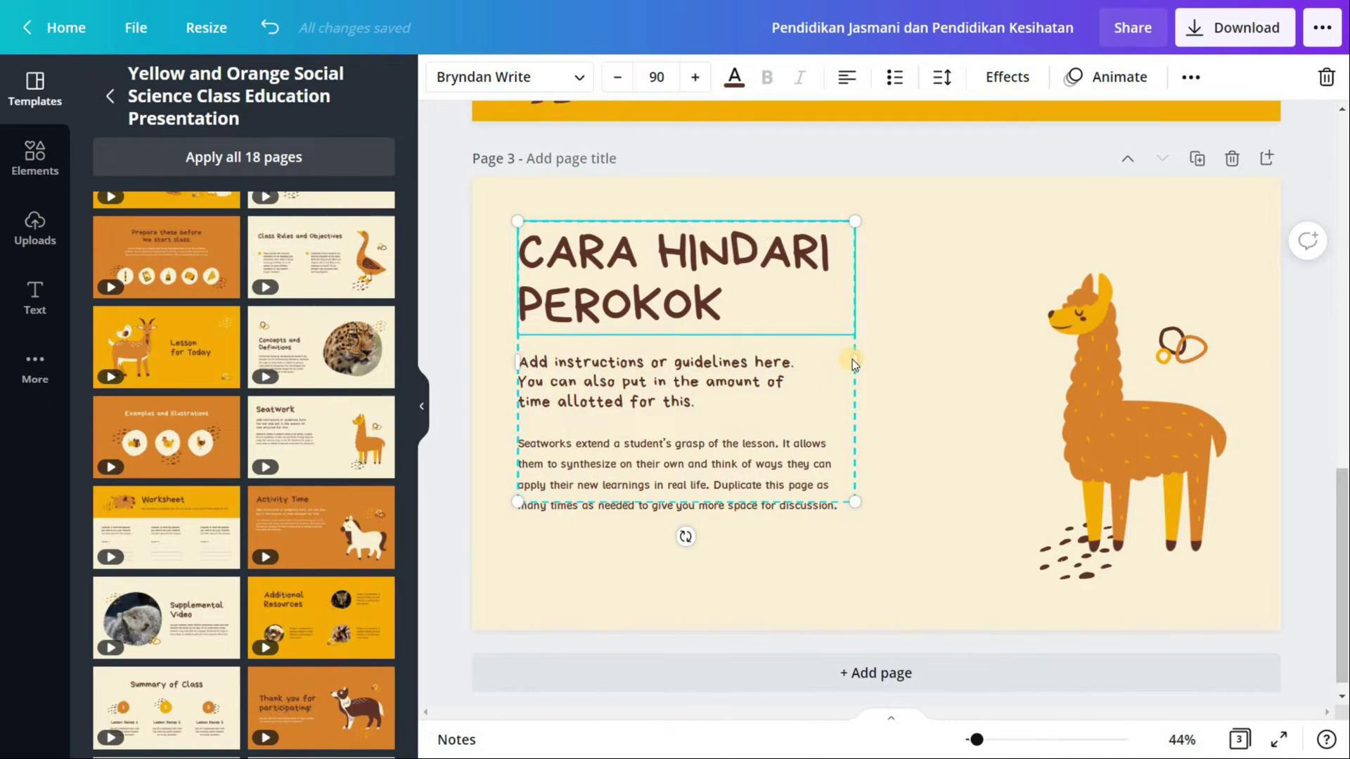
{"action": "left_click_drag", "start_coordinate": [1032, 358], "coordinate": [1072, 380]}
Try deleting the instructions paragraph below the page 3 title, and undo the deletion.
{"action": "left_click", "coordinate": [698, 373]}
{"action": "left_click", "coordinate": [703, 366]}
{"action": "left_click", "coordinate": [712, 330]}
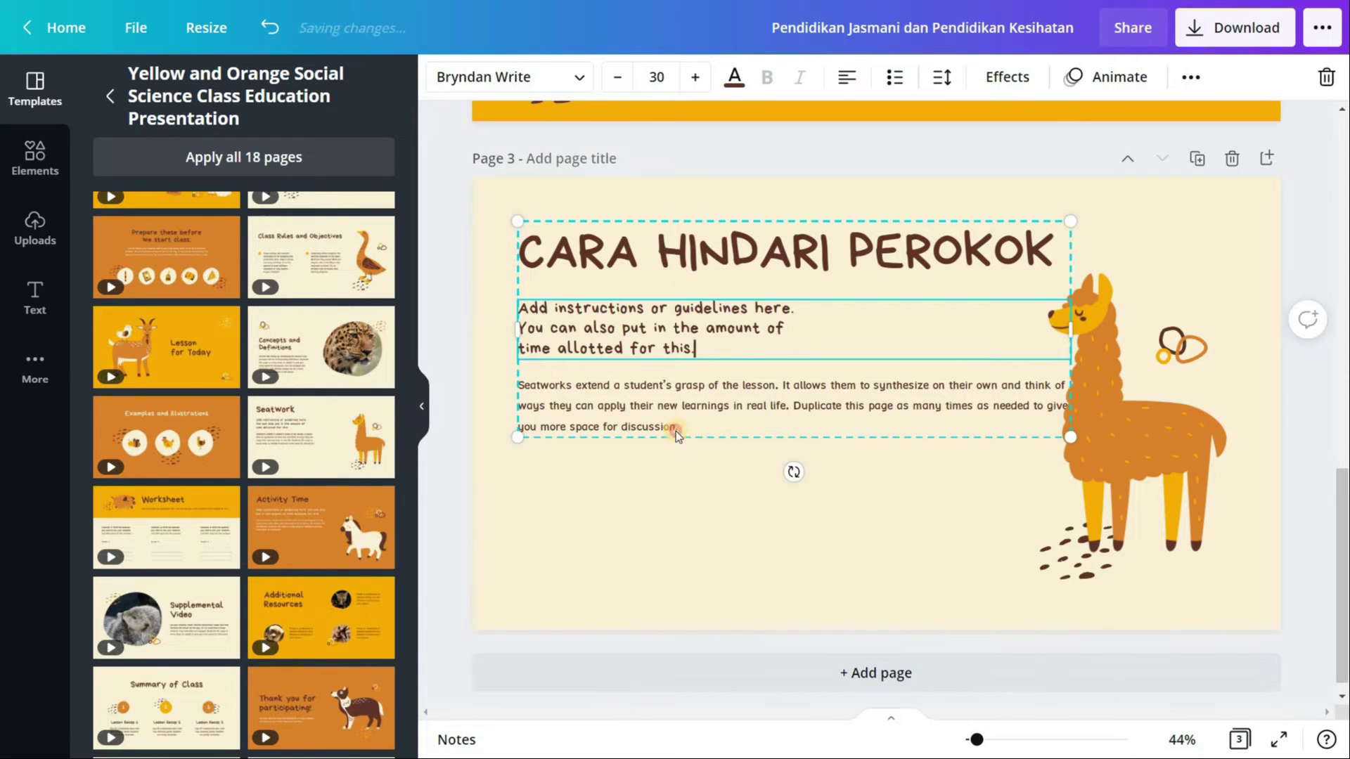
{"action": "left_click", "coordinate": [686, 288]}
{"action": "left_click", "coordinate": [705, 271]}
{"action": "left_click", "coordinate": [705, 270]}
{"action": "left_click", "coordinate": [693, 390]}
{"action": "left_click", "coordinate": [689, 449]}
{"action": "left_click", "coordinate": [691, 350]}
{"action": "key", "text": "Delete"}
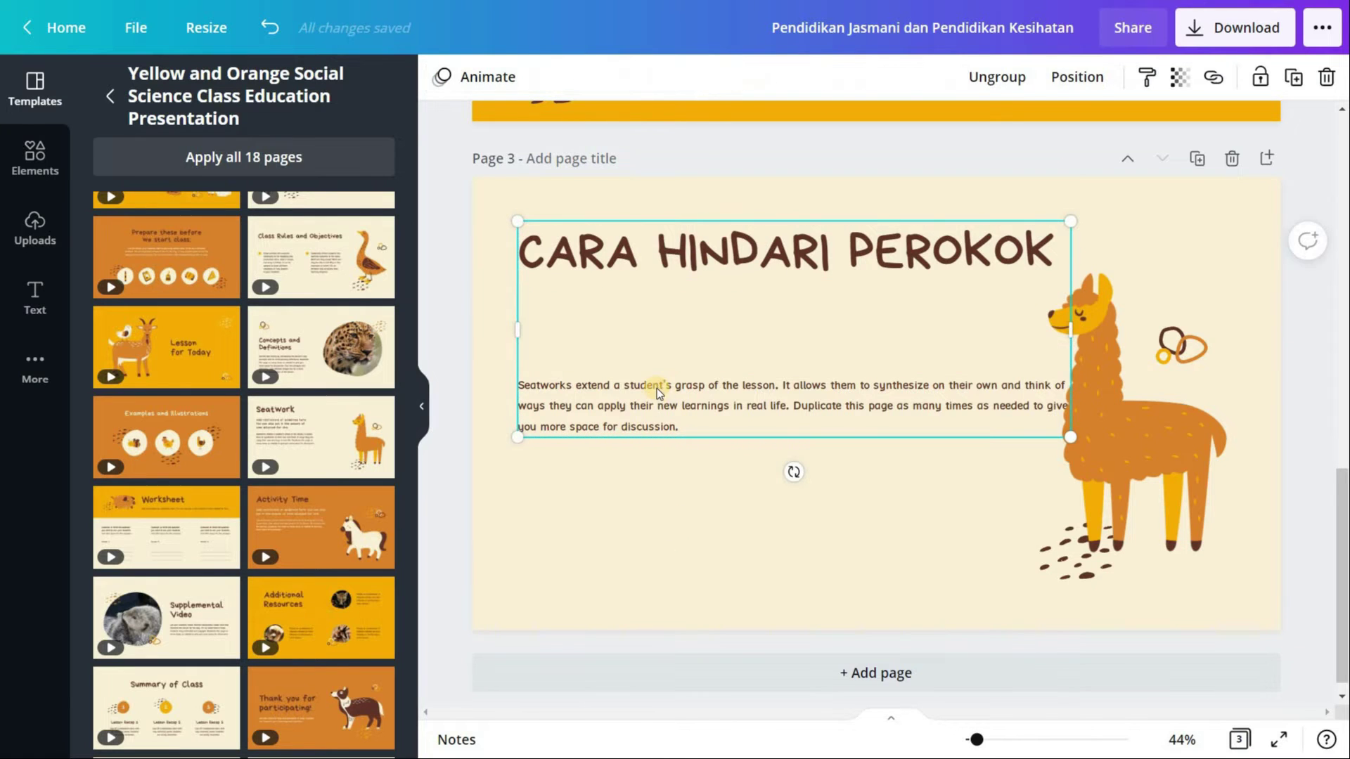
{"action": "left_click", "coordinate": [631, 465]}
{"action": "key", "text": "ctrl+z"}
Ungroup the text block on page 3 and delete both paragraphs below the "CARA HINDARI PEROKOK" title.
{"action": "left_click", "coordinate": [703, 309]}
{"action": "left_click", "coordinate": [787, 320]}
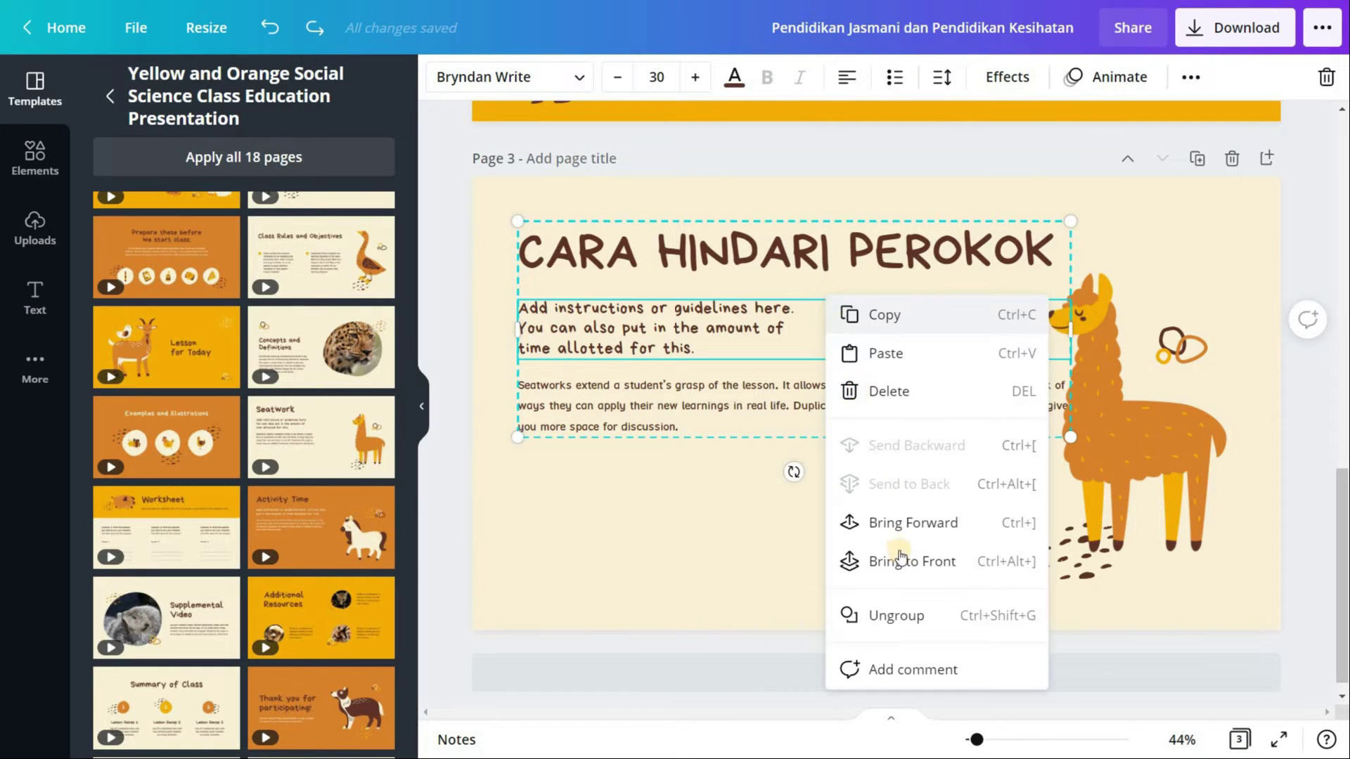
{"action": "left_click", "coordinate": [939, 615]}
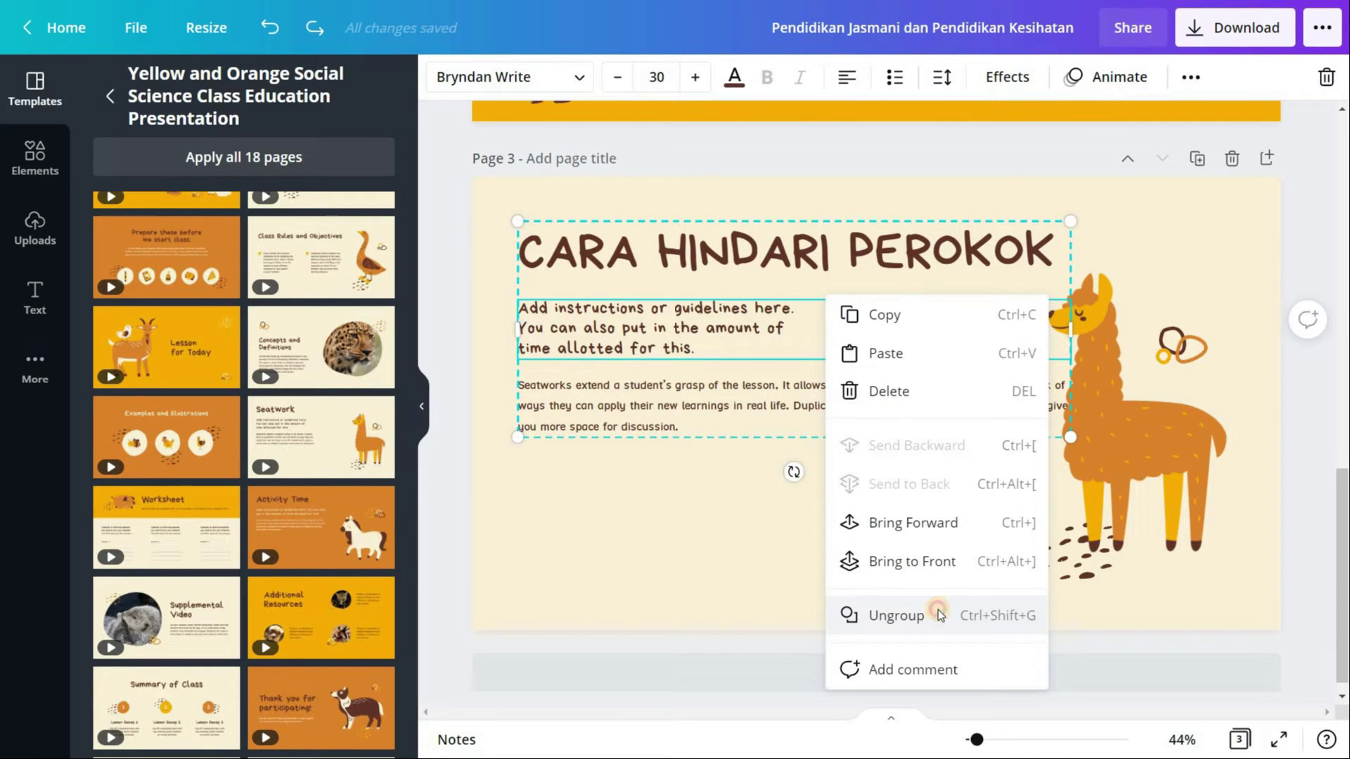
{"action": "left_click", "coordinate": [734, 349]}
{"action": "left_click", "coordinate": [733, 428]}
{"action": "key", "text": "Delete"}
{"action": "left_click", "coordinate": [693, 309]}
{"action": "key", "text": "Delete"}
Delete the llama illustration from page 3.
{"action": "left_click", "coordinate": [1187, 450]}
{"action": "left_click_drag", "start_coordinate": [1188, 450], "coordinate": [1212, 496]}
{"action": "key", "text": "Delete"}
Move the rings graphic into page 3's upper-right corner and the brown dots graphic into its lower-right corner.
{"action": "left_click", "coordinate": [1168, 351]}
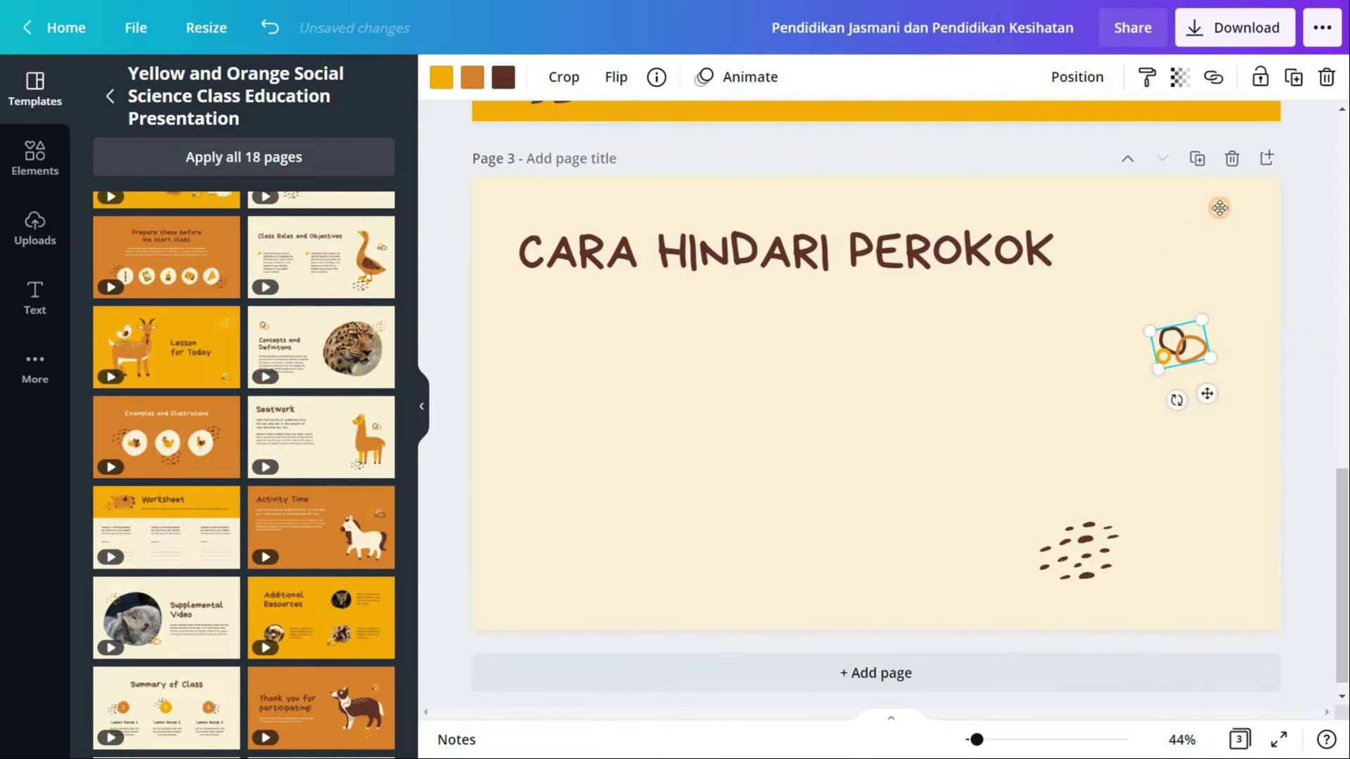
{"action": "left_click_drag", "start_coordinate": [1177, 348], "coordinate": [1227, 204]}
{"action": "left_click_drag", "start_coordinate": [1119, 570], "coordinate": [1239, 591]}
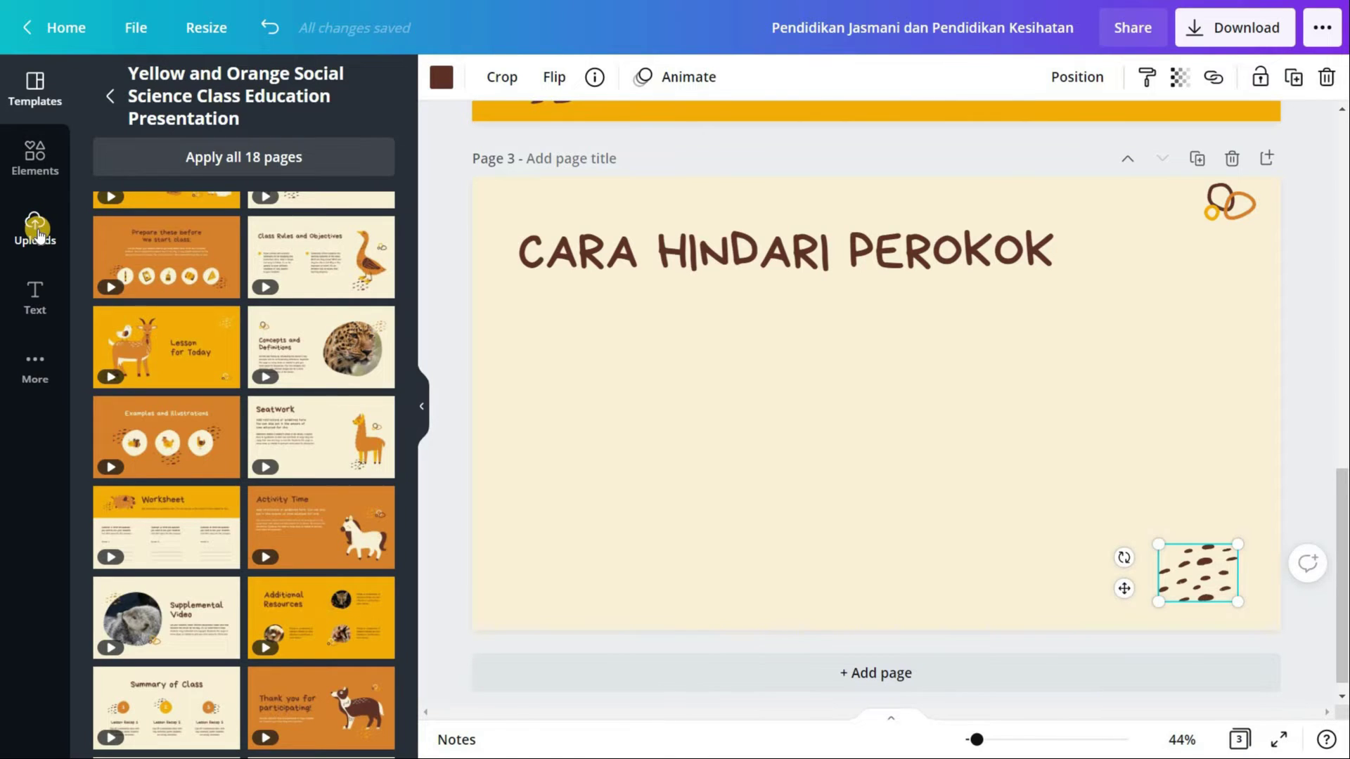
{"action": "key", "text": "ctrl+plus"}
{"action": "key", "text": "ctrl+plus"}
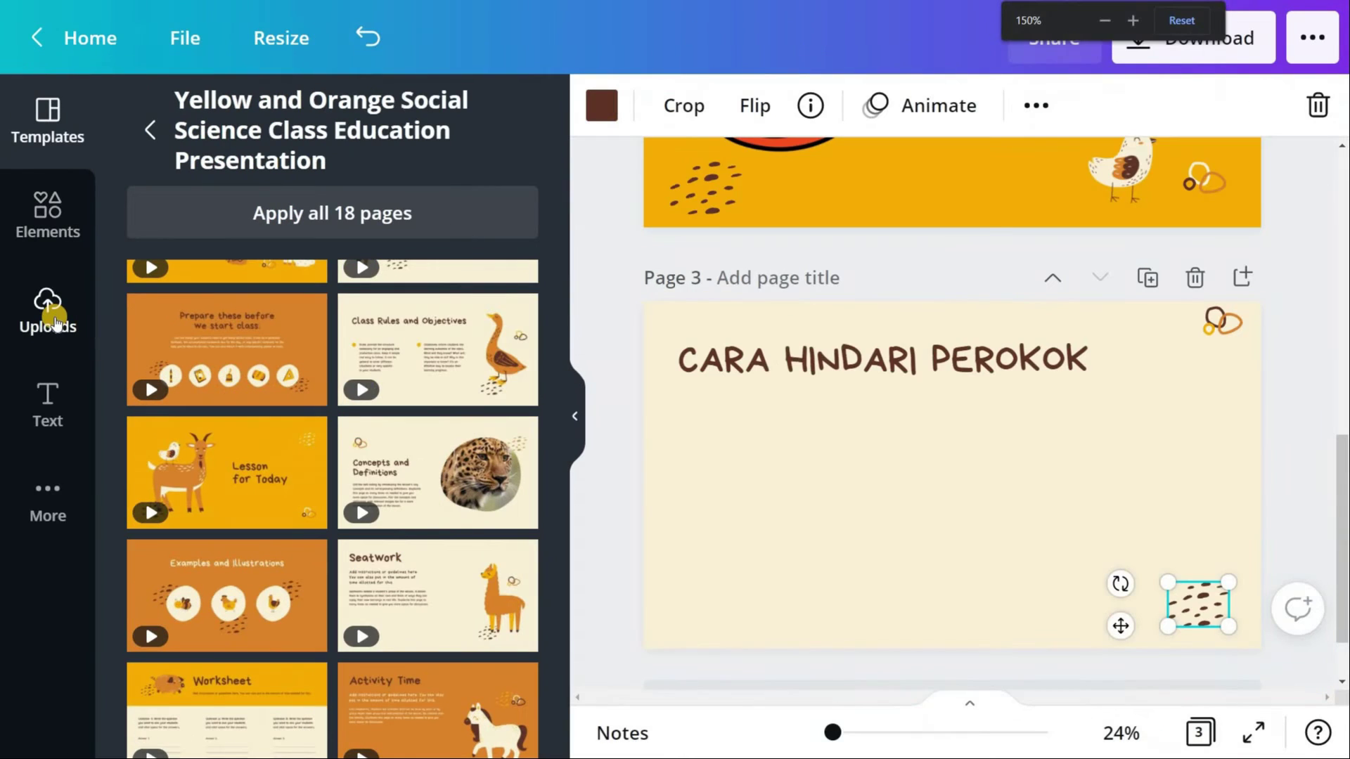
{"action": "key", "text": "ctrl+minus"}
{"action": "key", "text": "ctrl+minus"}
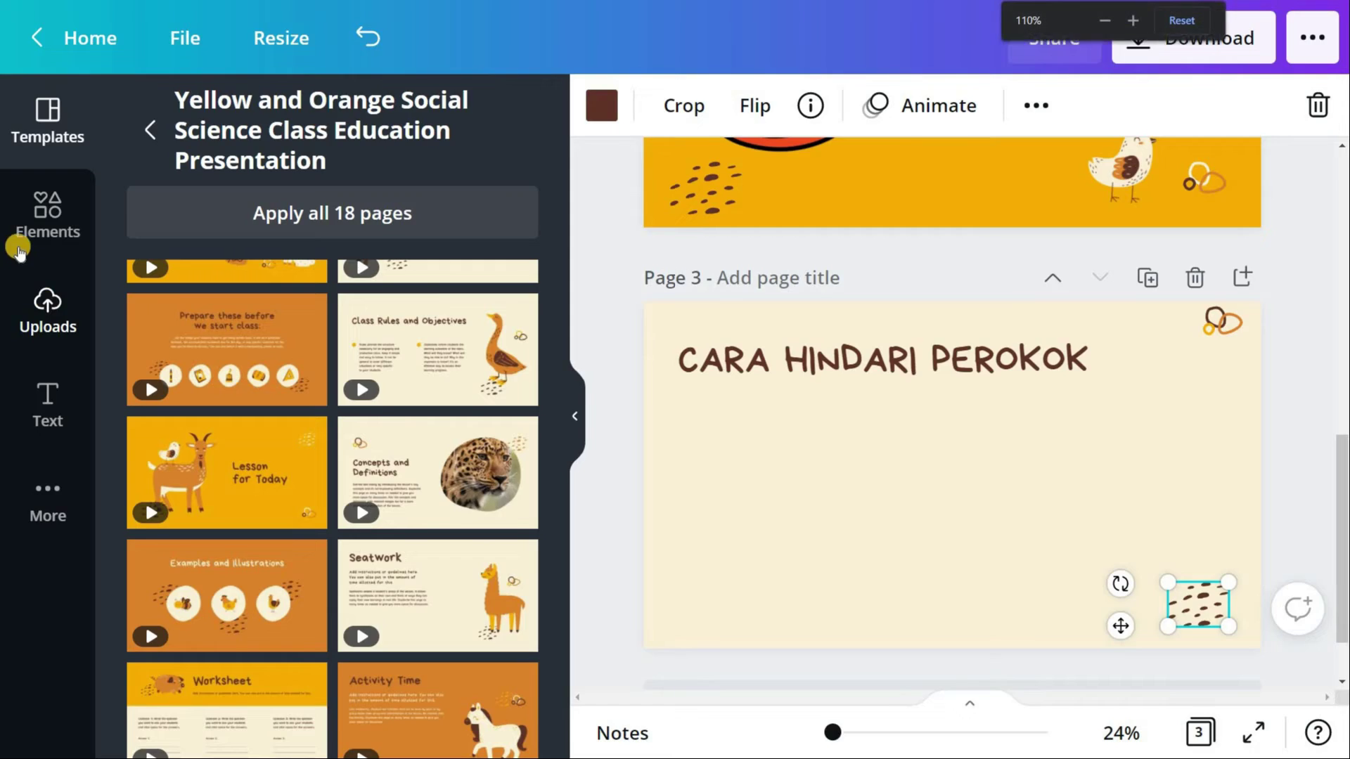
Upload the picture of the boy covering his nose from the device's CAPTURE folder.
{"action": "left_click", "coordinate": [26, 232]}
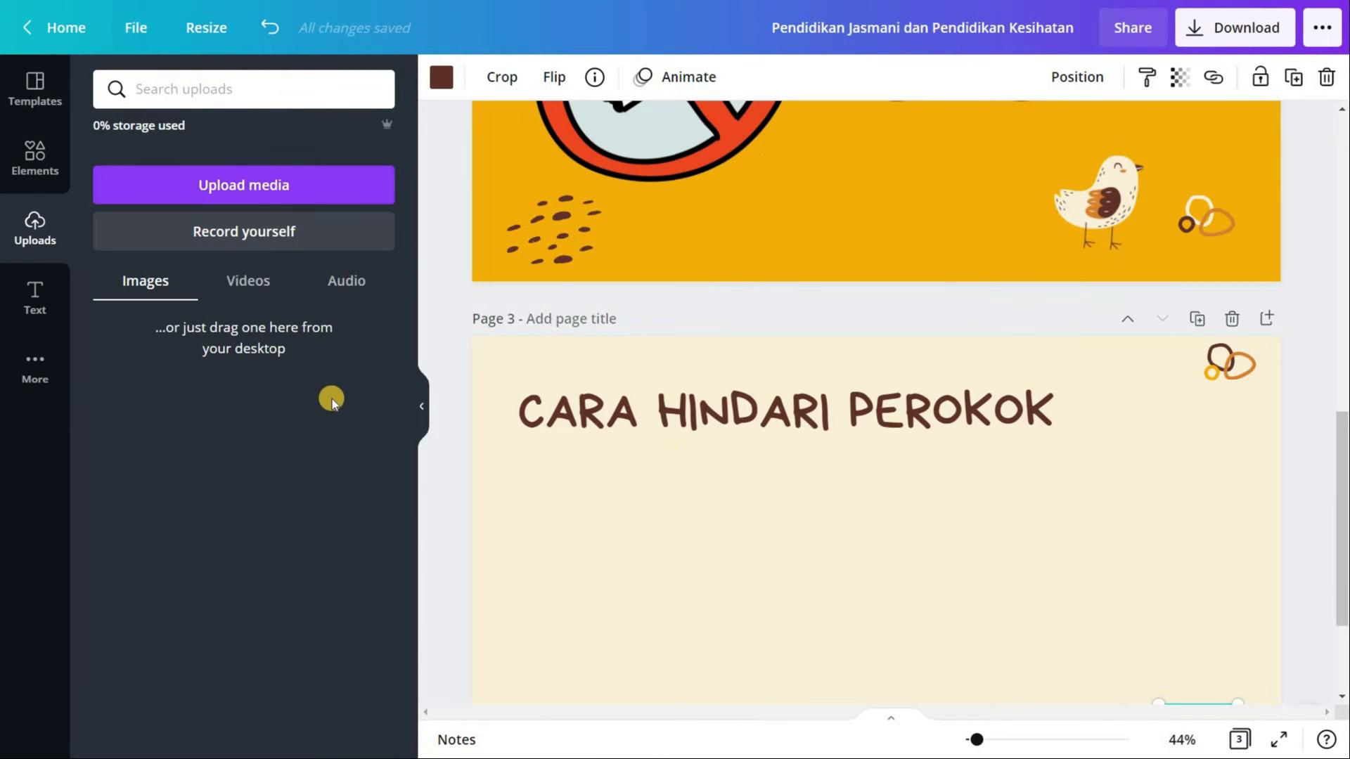
{"action": "left_click", "coordinate": [270, 197]}
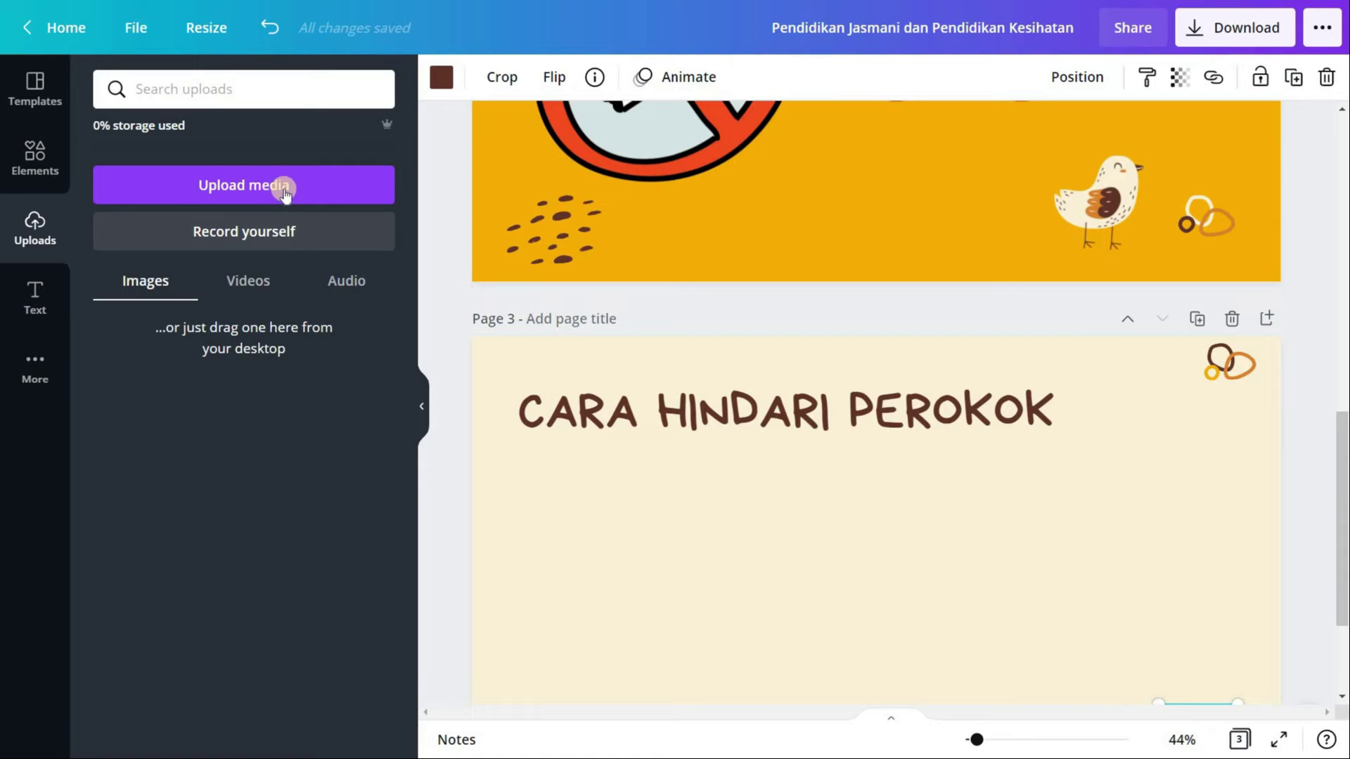
{"action": "left_click", "coordinate": [281, 182]}
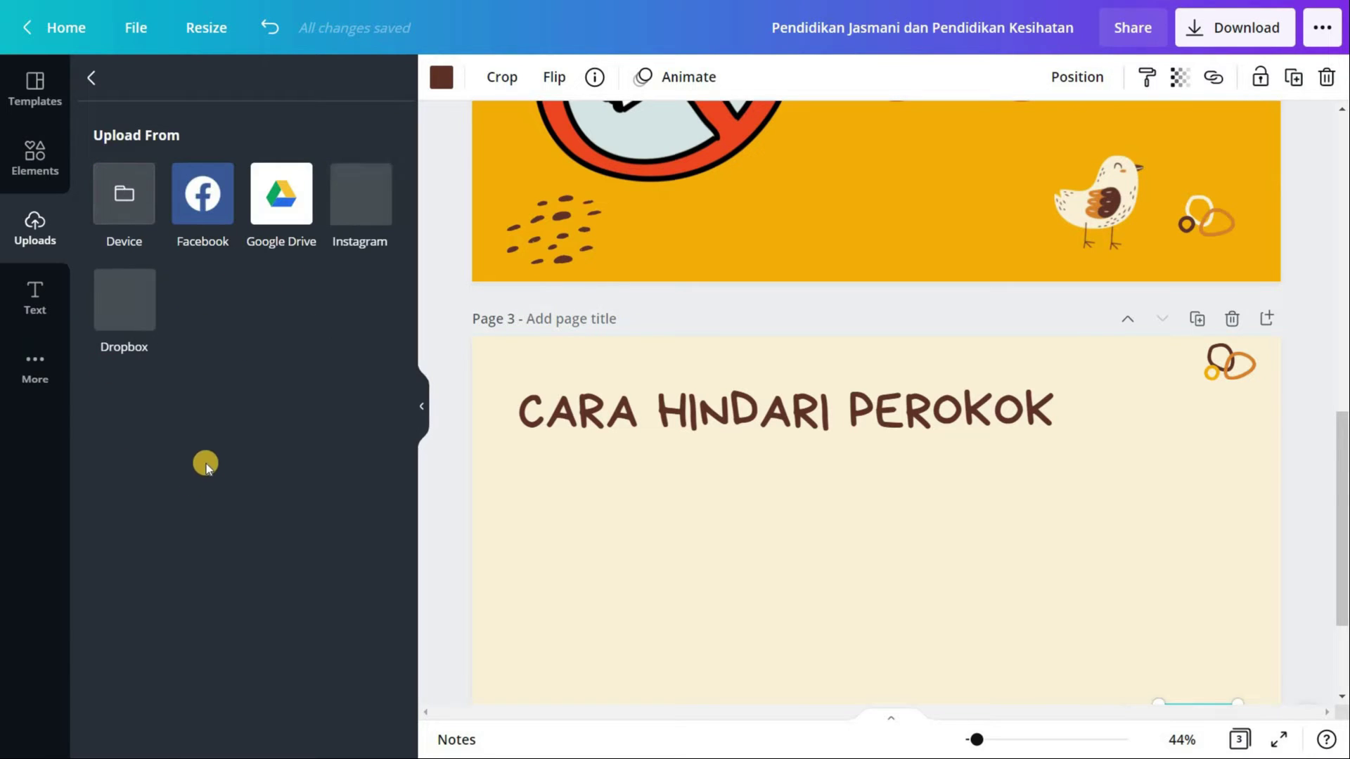
{"action": "left_click", "coordinate": [132, 195]}
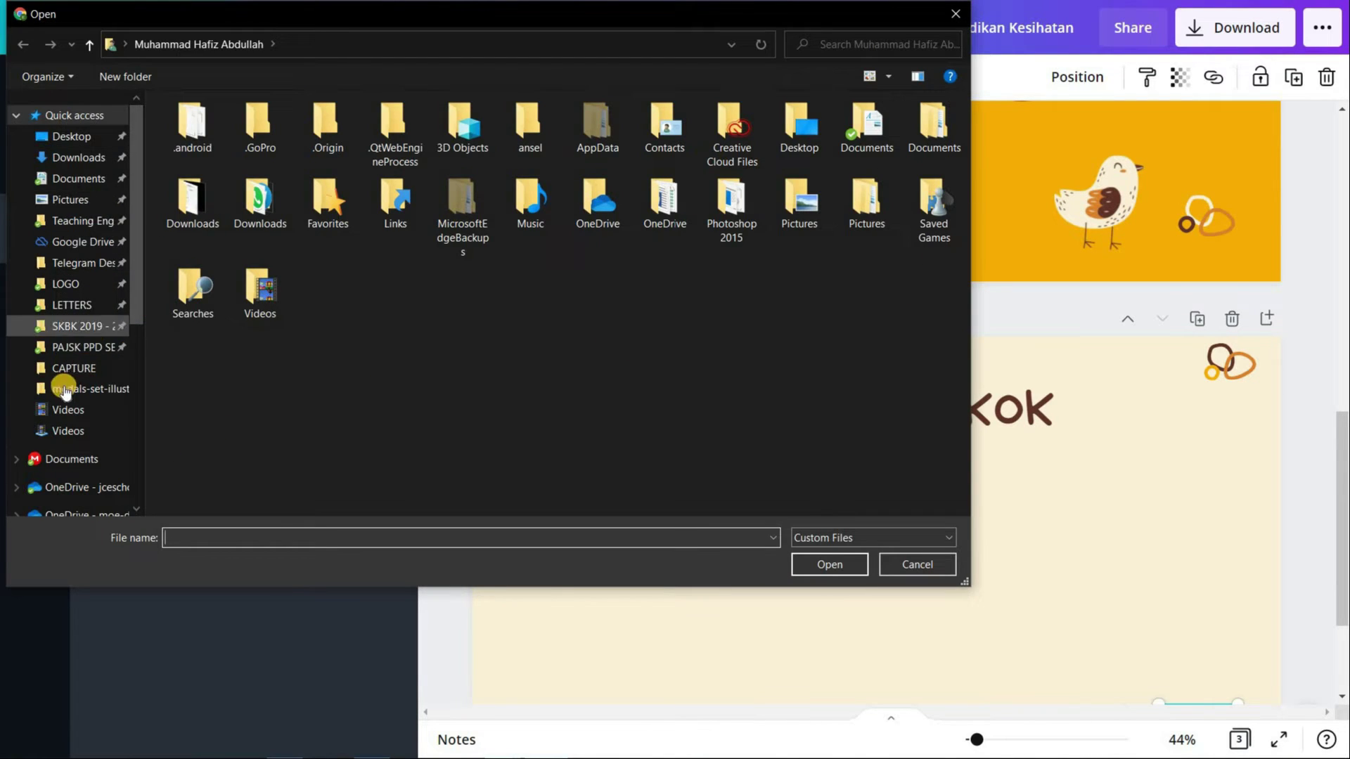
{"action": "left_click", "coordinate": [83, 368]}
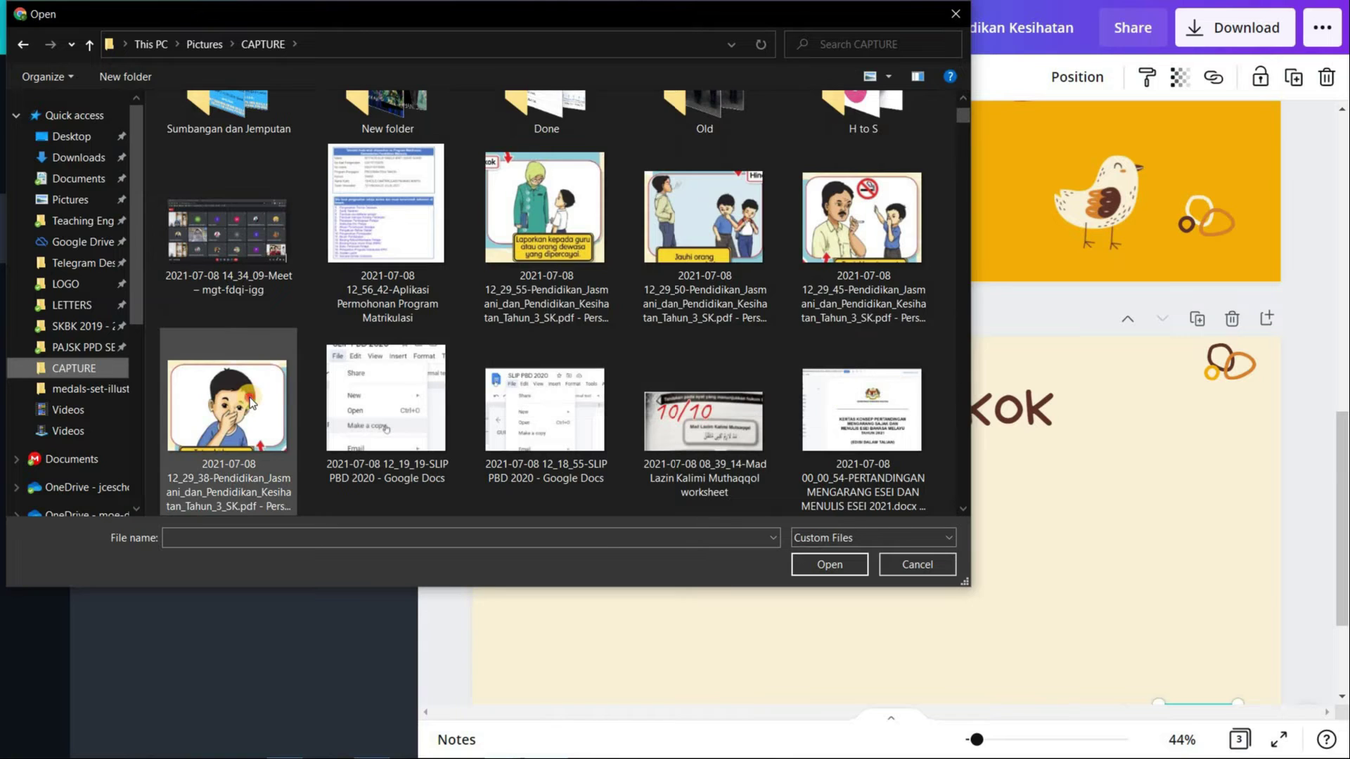
{"action": "double_click", "coordinate": [251, 402]}
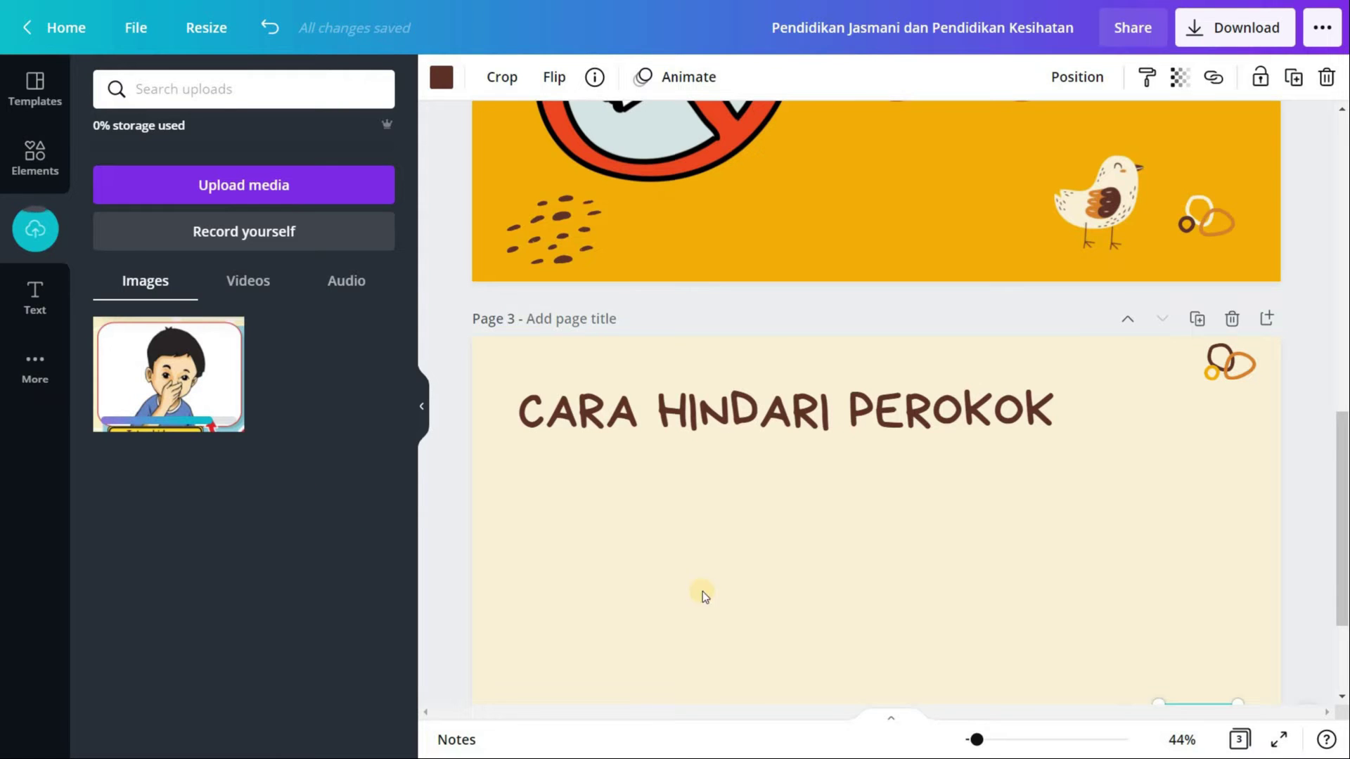
Insert the uploaded boy picture on page 3, place it below the title's left end and adjust its size.
{"action": "left_click", "coordinate": [165, 373]}
{"action": "left_click_drag", "start_coordinate": [769, 520], "coordinate": [556, 523]}
{"action": "scroll", "coordinate": [815, 508], "scroll_direction": "down", "scroll_amount": 3}
{"action": "mouse_move", "coordinate": [816, 507]}
{"action": "left_mouse_down"}
{"action": "mouse_move", "coordinate": [700, 415]}
{"action": "mouse_move", "coordinate": [815, 495]}
{"action": "left_mouse_up"}
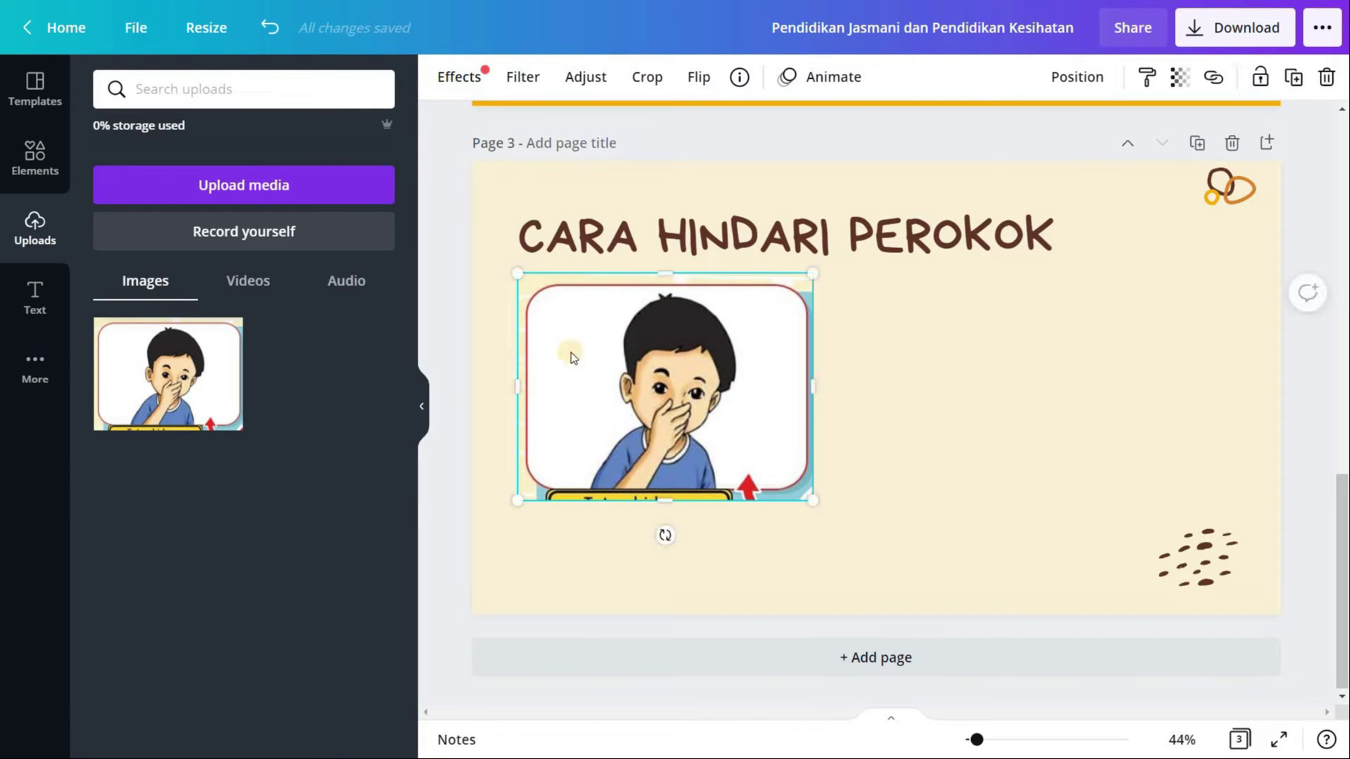
Crop the boy picture on all four sides to remove its frame and caption, and align it with the title's left edge.
{"action": "key", "text": "Escape"}
{"action": "left_click", "coordinate": [611, 481]}
{"action": "left_click_drag", "start_coordinate": [530, 387], "coordinate": [550, 386]}
{"action": "left_click_drag", "start_coordinate": [679, 500], "coordinate": [680, 482]}
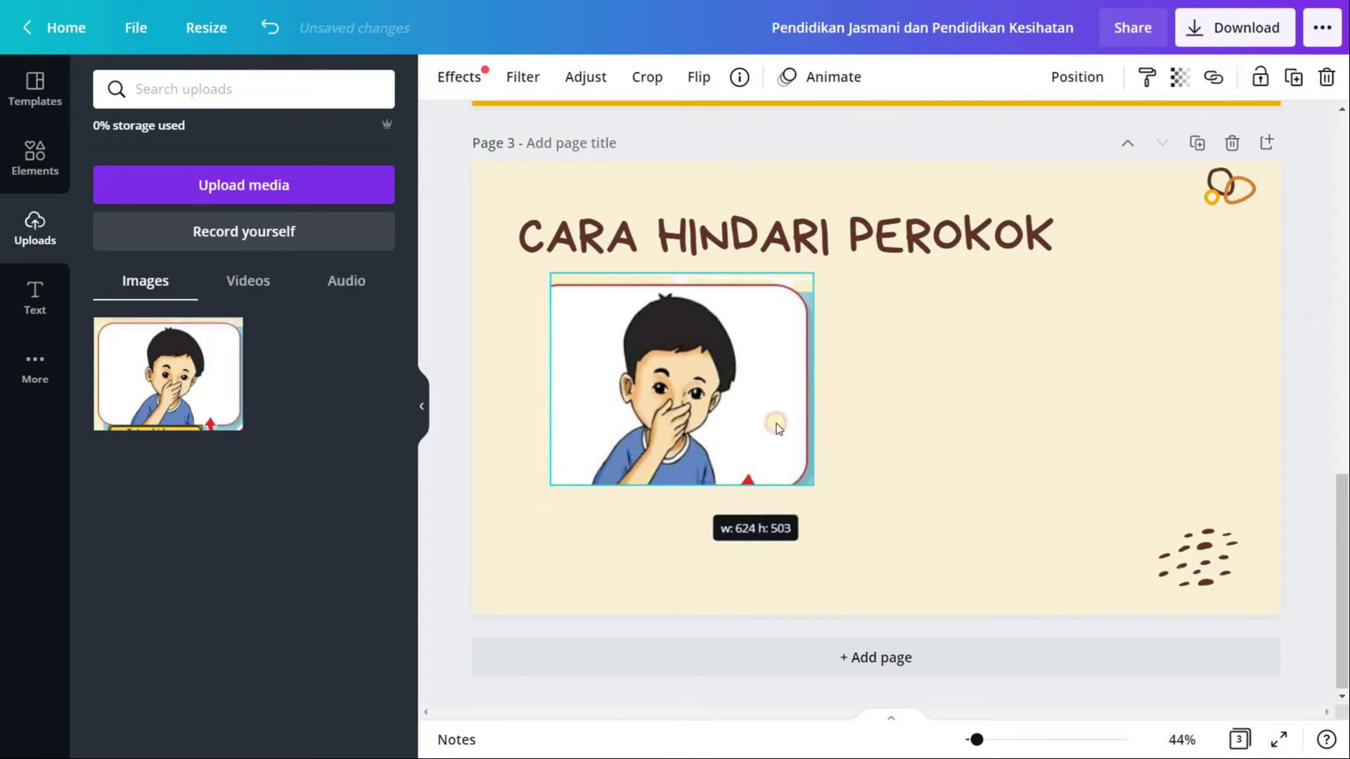
{"action": "left_click_drag", "start_coordinate": [812, 384], "coordinate": [783, 383]}
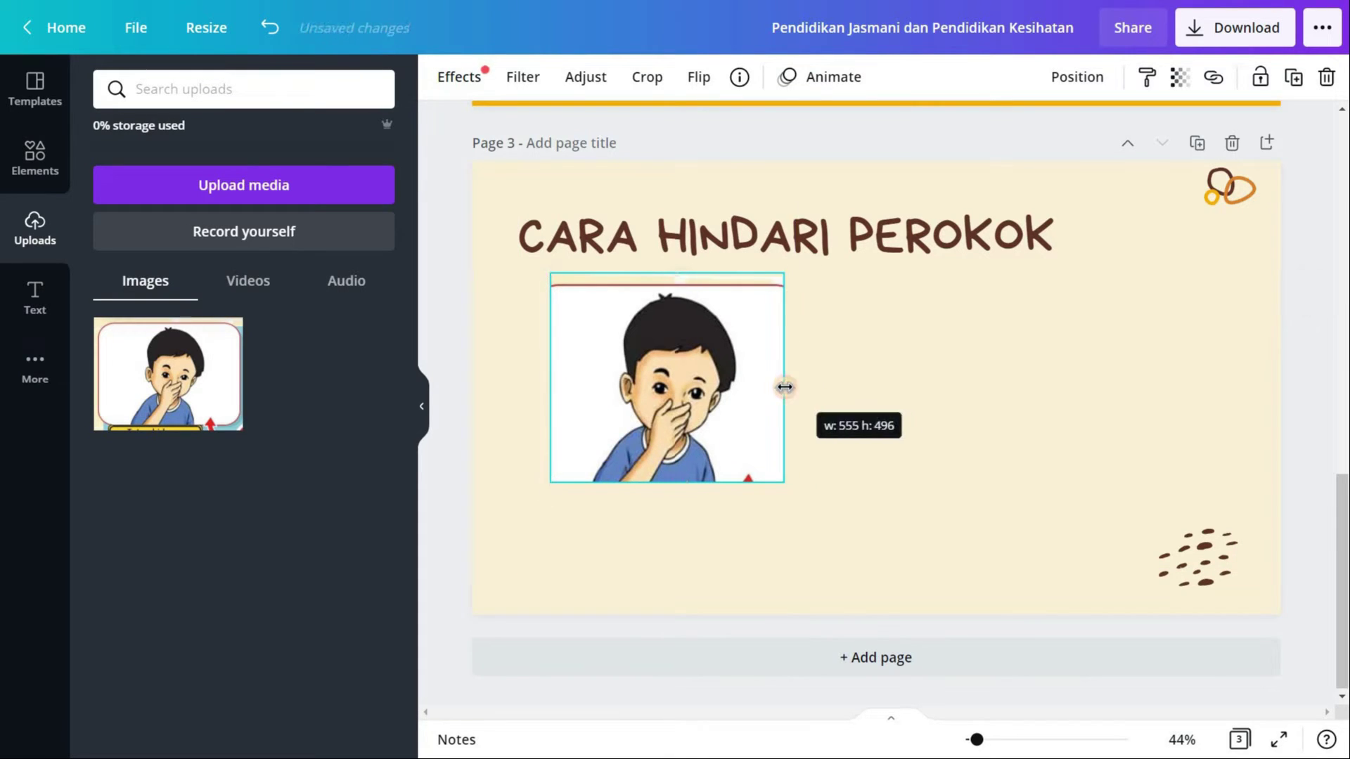
{"action": "left_click_drag", "start_coordinate": [667, 480], "coordinate": [667, 468]}
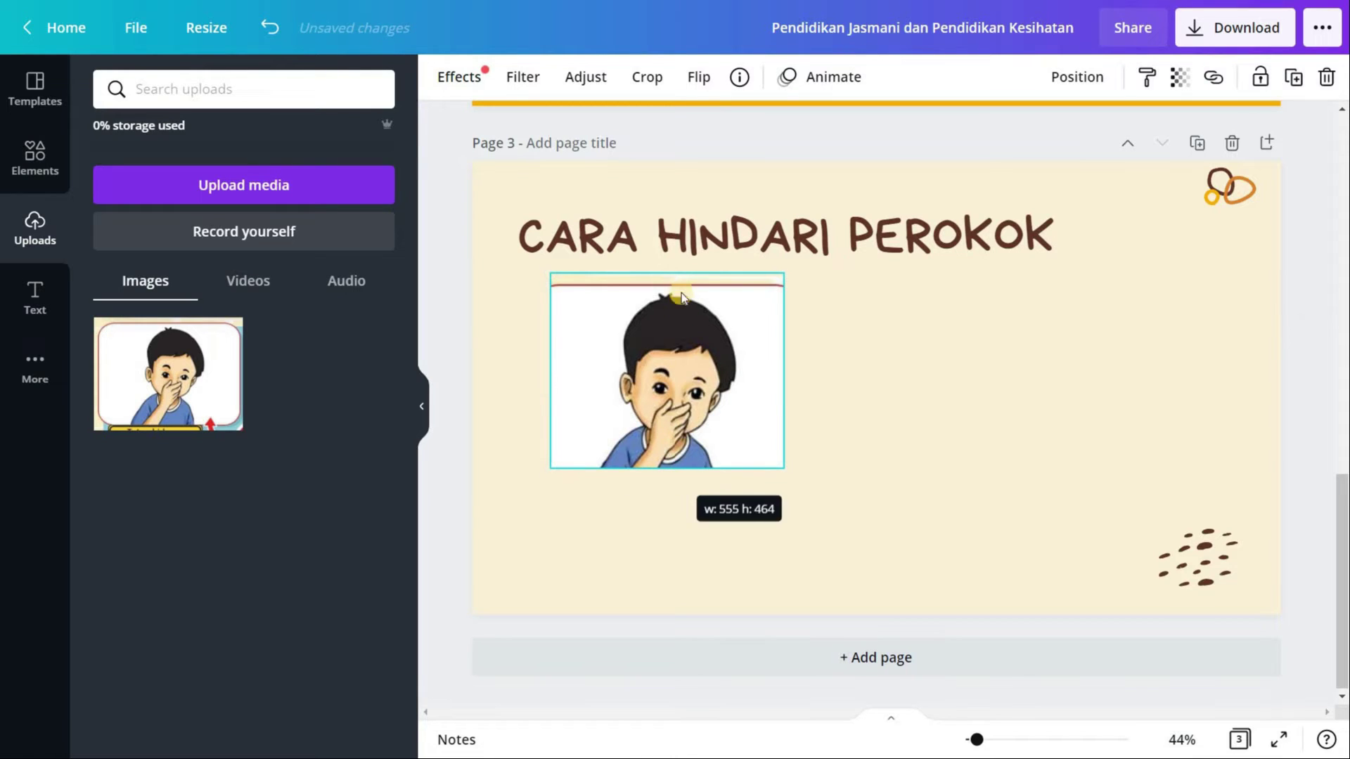
{"action": "left_click_drag", "start_coordinate": [662, 286], "coordinate": [661, 303]}
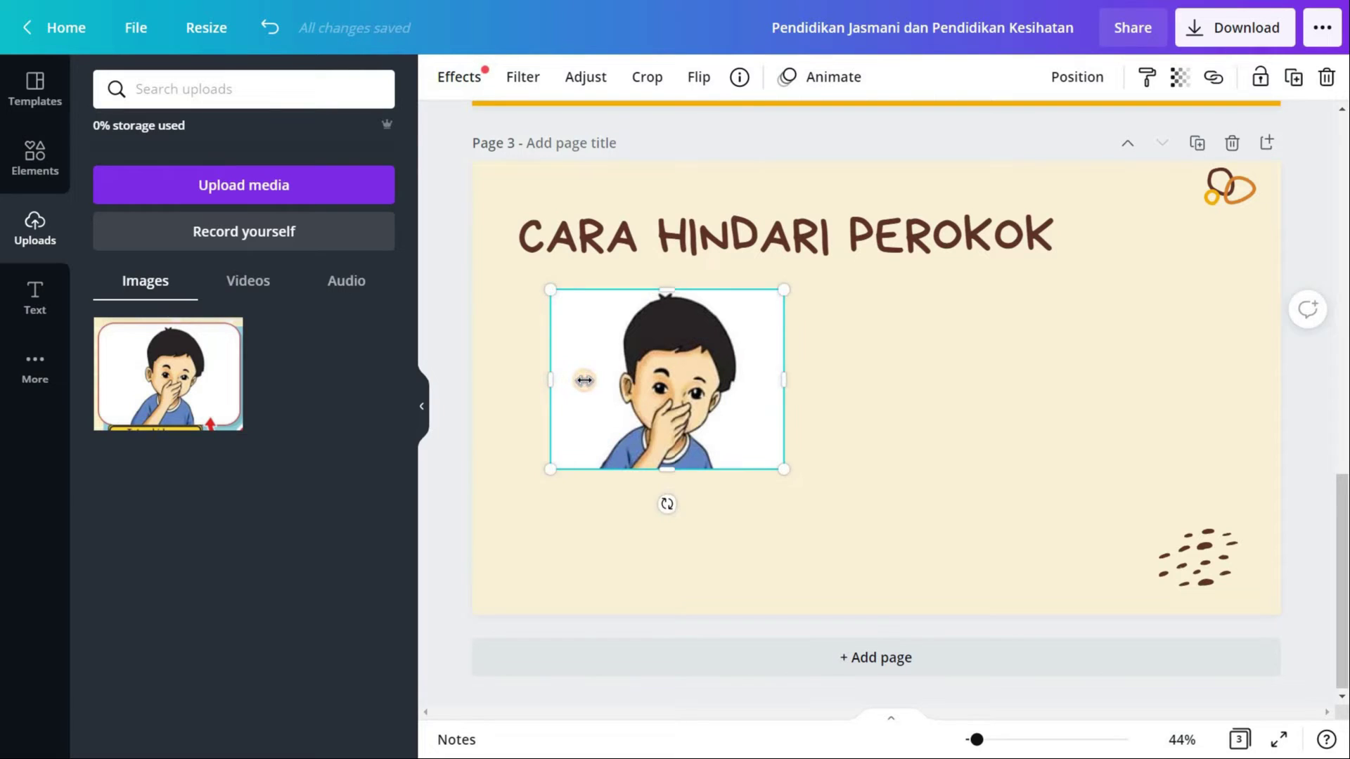
{"action": "left_click_drag", "start_coordinate": [584, 379], "coordinate": [614, 380]}
{"action": "left_click_drag", "start_coordinate": [763, 379], "coordinate": [615, 336]}
{"action": "left_click", "coordinate": [665, 500]}
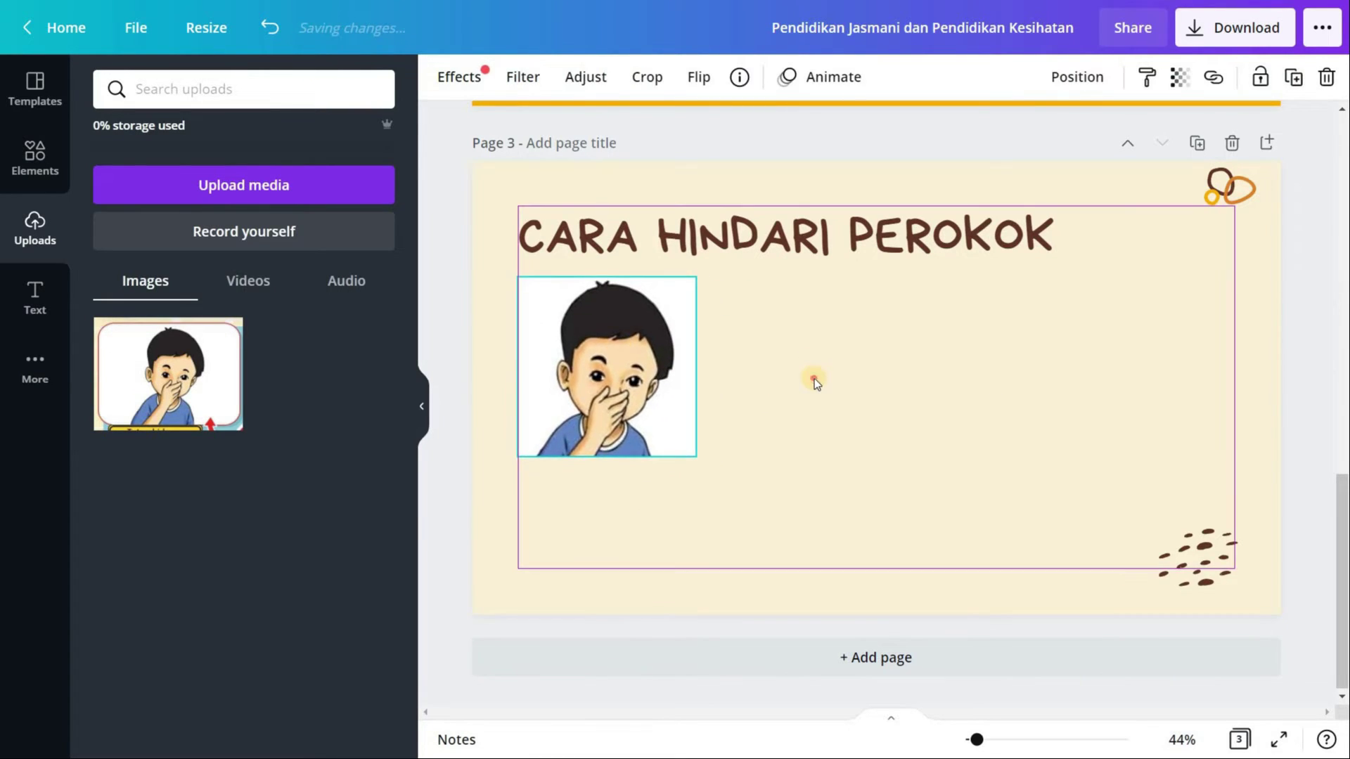
{"action": "left_click", "coordinate": [814, 378]}
Remove the white background of the boy picture with the Background Remover effect, then collapse the side panel and deselect the picture.
{"action": "left_click", "coordinate": [578, 359]}
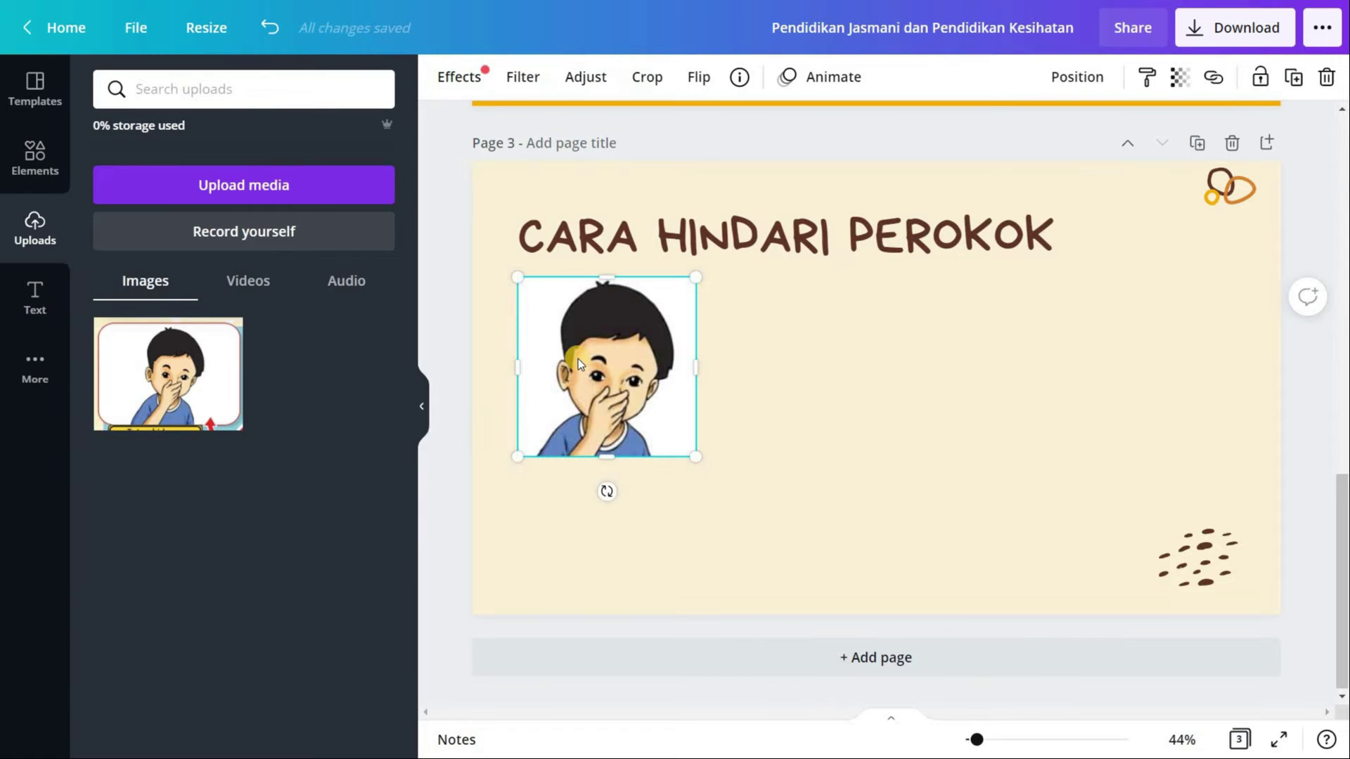
{"action": "key", "text": "Escape"}
{"action": "left_click", "coordinate": [648, 345]}
{"action": "left_click", "coordinate": [460, 77]}
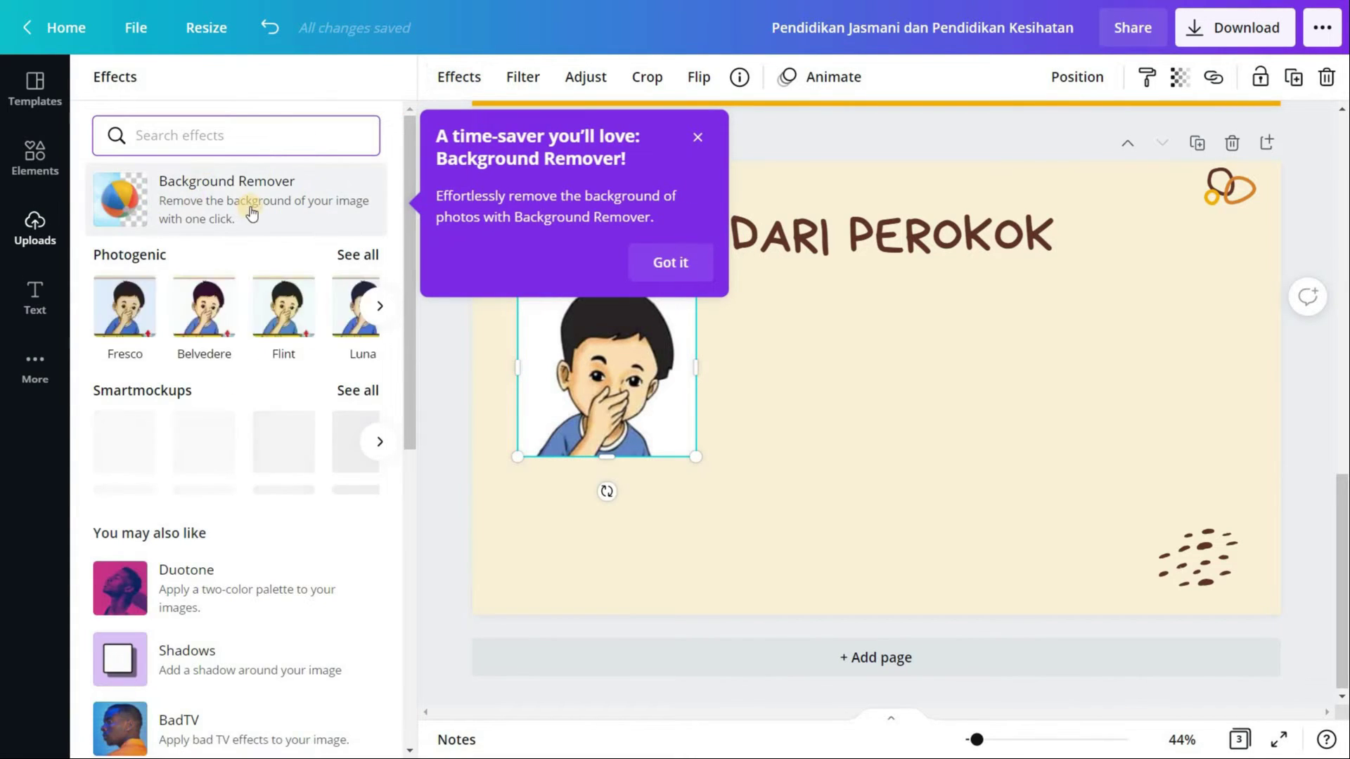
{"action": "left_click", "coordinate": [193, 202]}
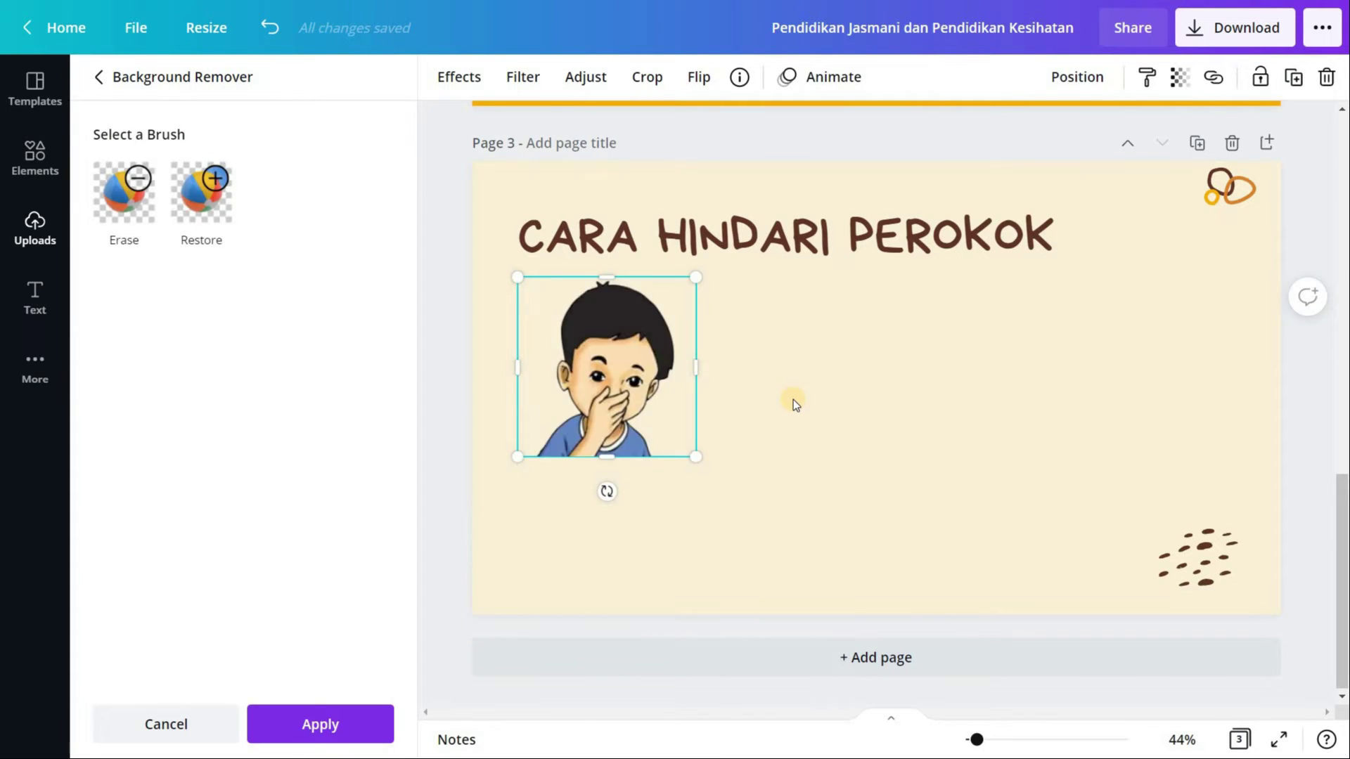
{"action": "left_click", "coordinate": [752, 355]}
{"action": "left_click", "coordinate": [762, 360]}
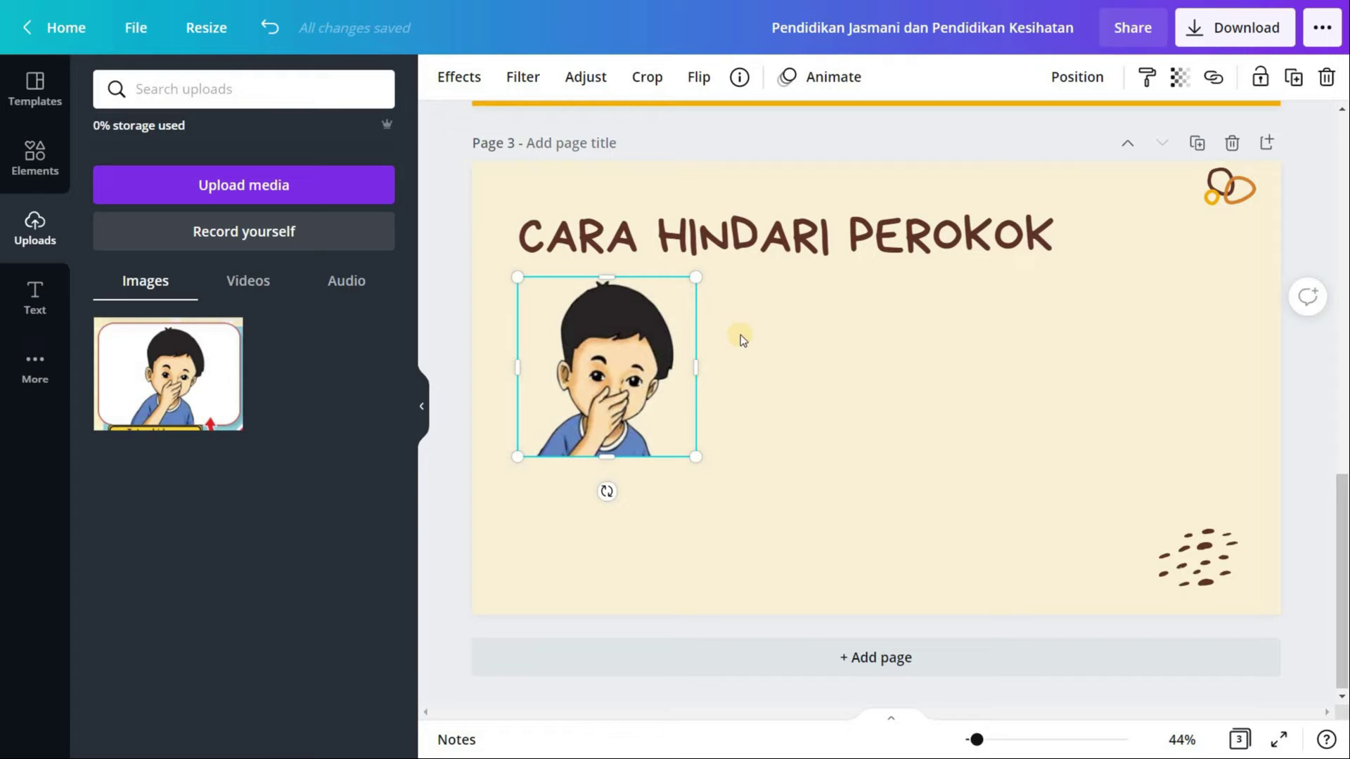
{"action": "left_click", "coordinate": [417, 407]}
{"action": "left_click", "coordinate": [583, 356]}
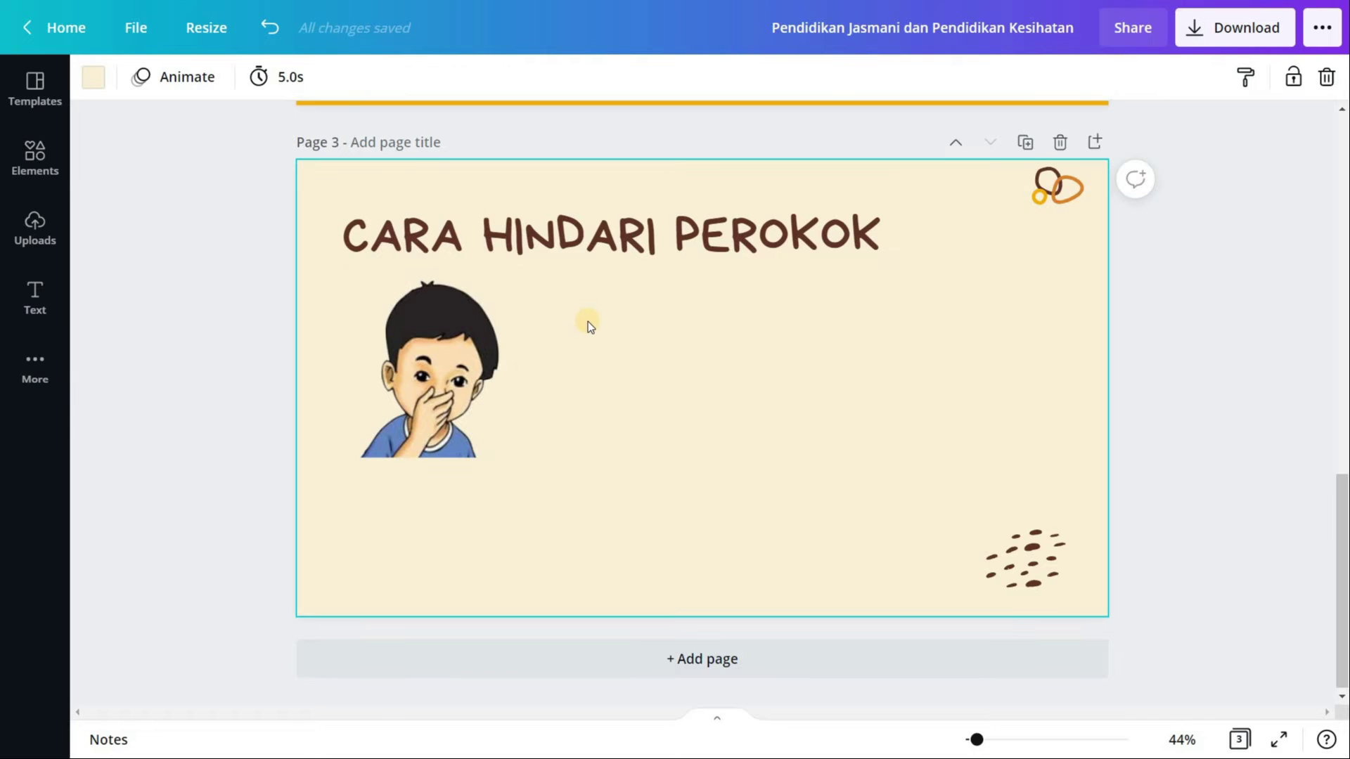
Add a subheading text box beside the boy on page 3 reading "Tutup hidung dan mulut".
{"action": "left_click", "coordinate": [32, 300]}
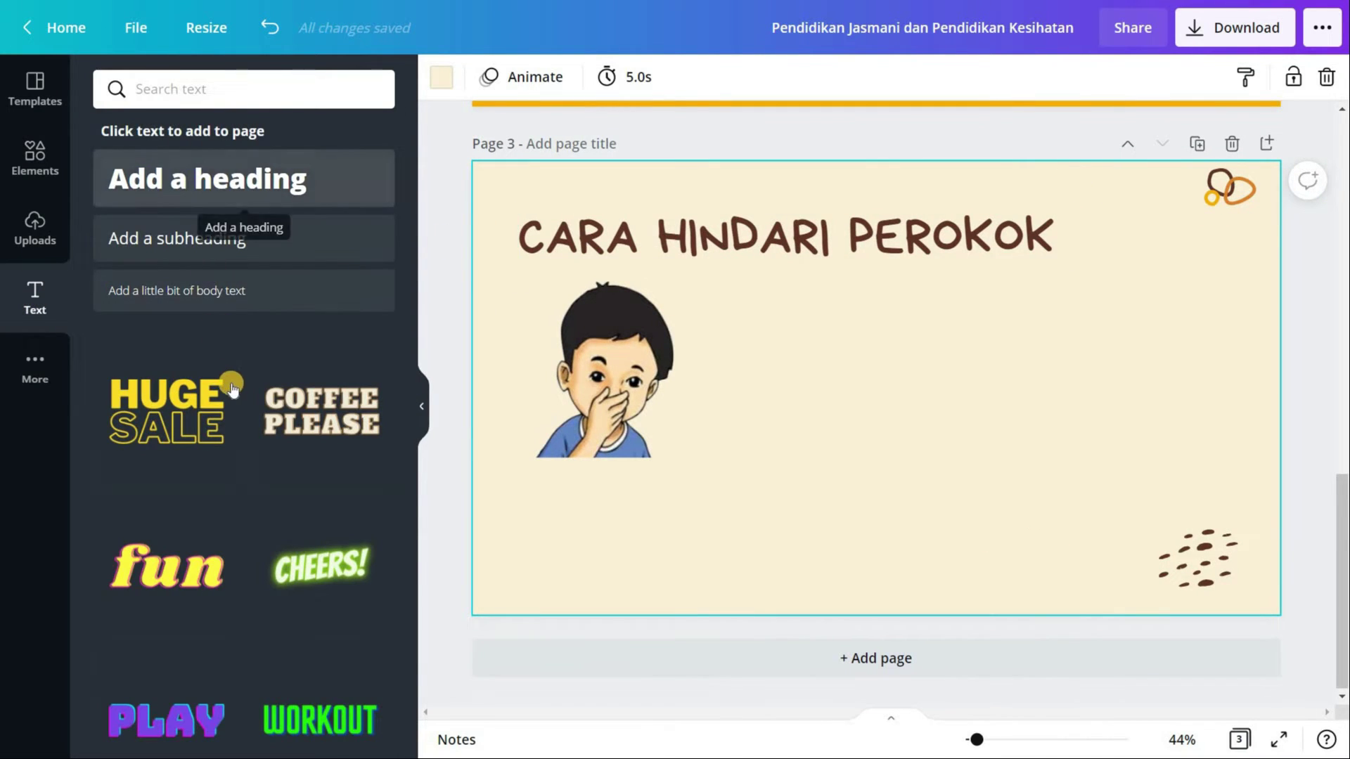
{"action": "scroll", "coordinate": [259, 412], "scroll_direction": "down", "scroll_amount": 10}
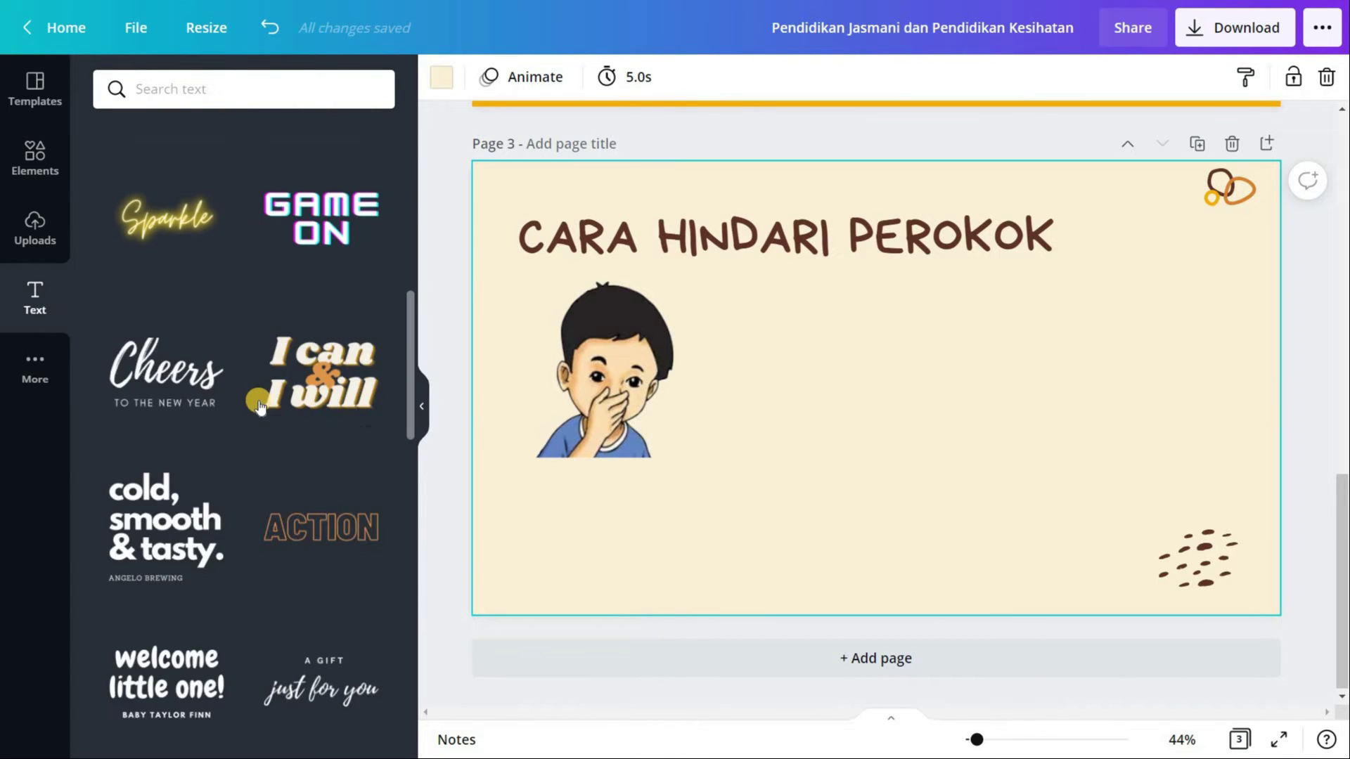
{"action": "scroll", "coordinate": [254, 397], "scroll_direction": "up", "scroll_amount": 10}
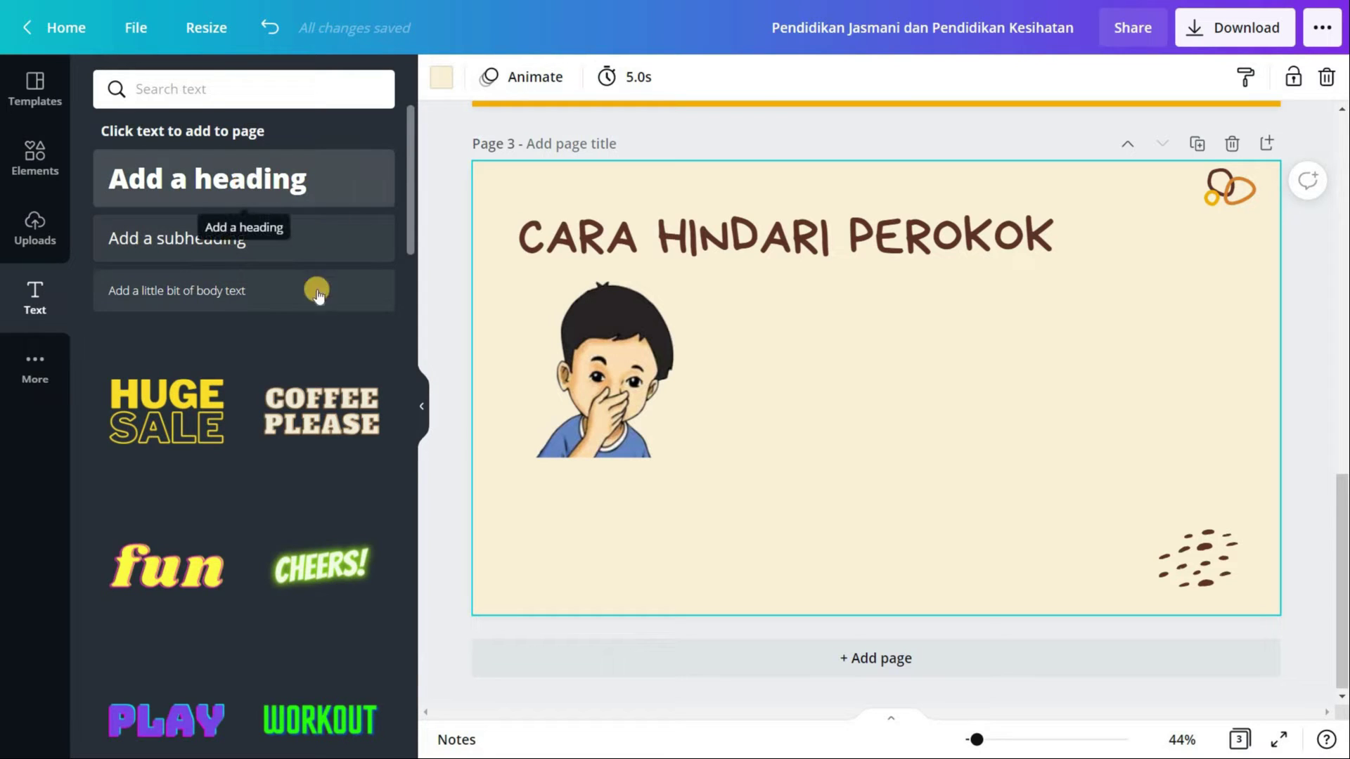
{"action": "left_click", "coordinate": [238, 246]}
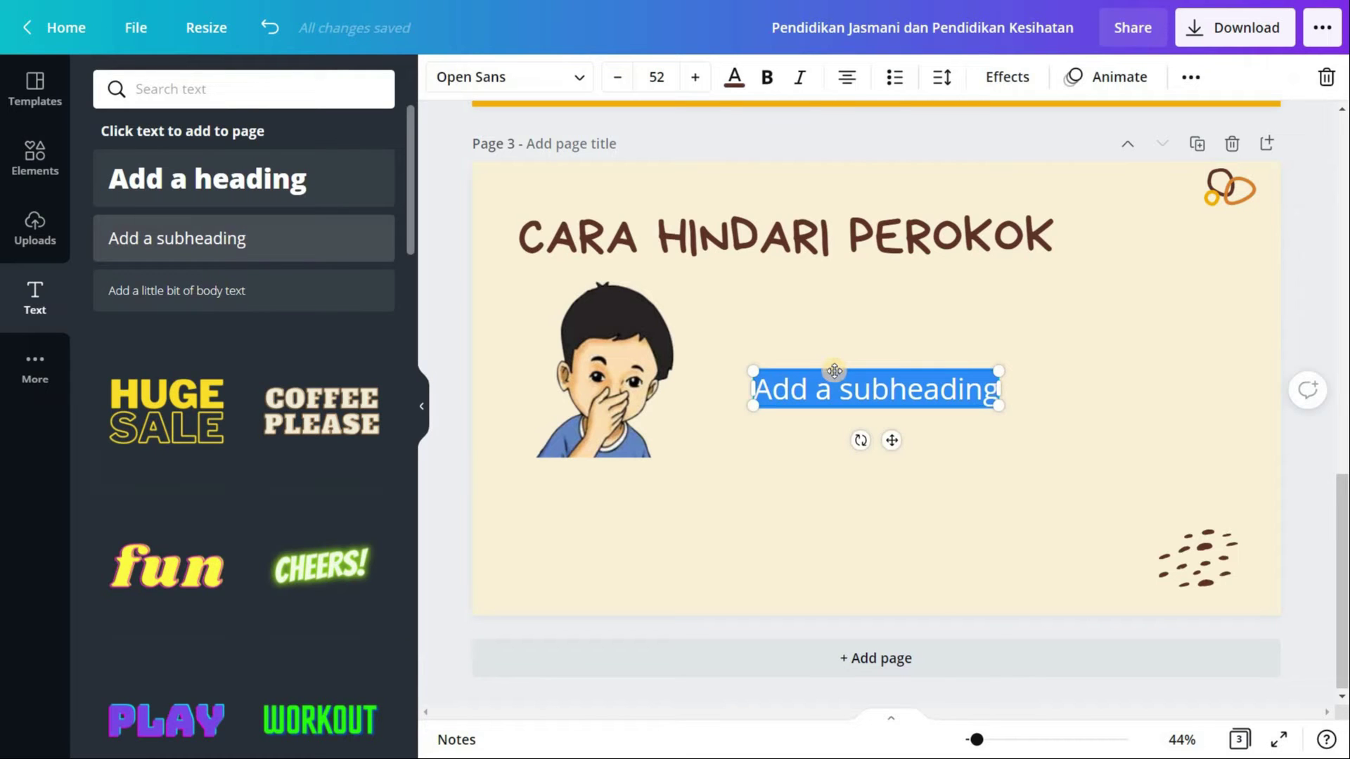
{"action": "left_click_drag", "start_coordinate": [765, 383], "coordinate": [753, 422]}
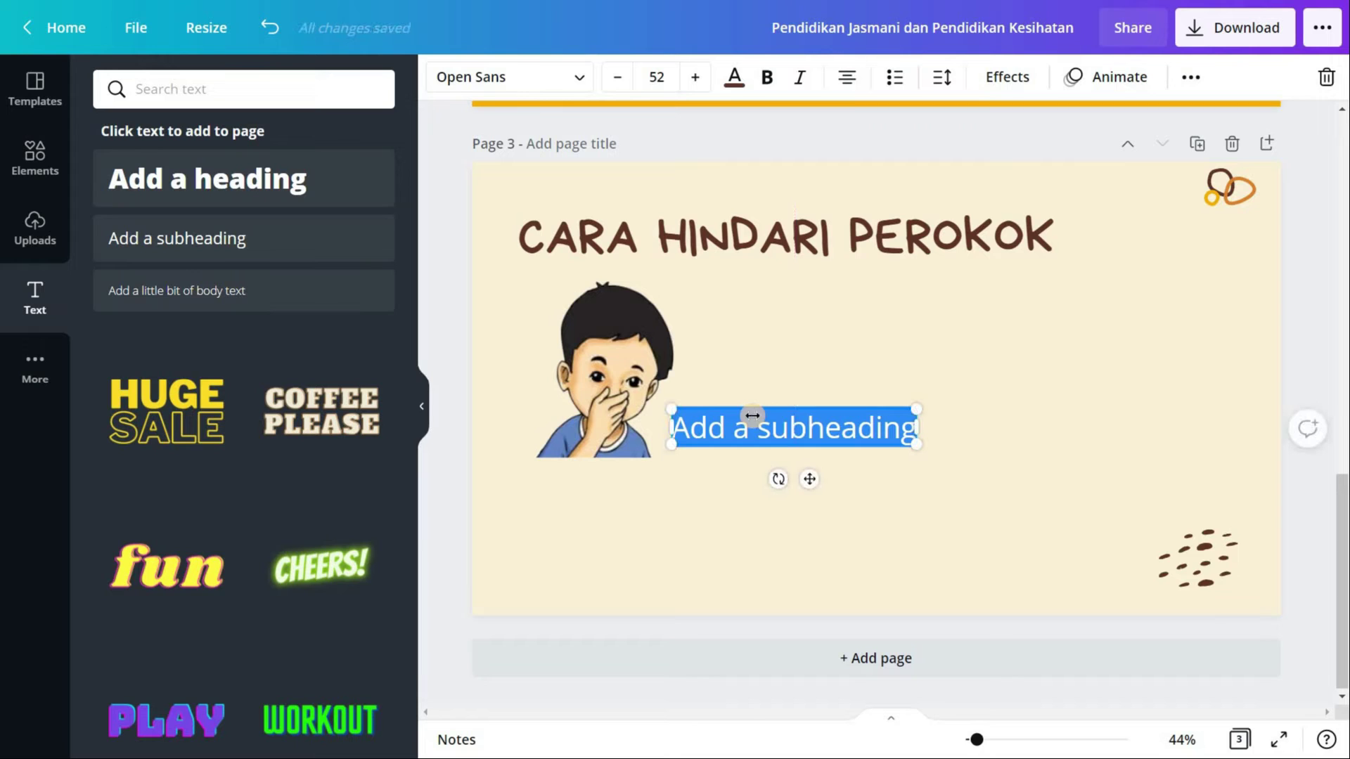
{"action": "type", "text": "tUTU"}
{"action": "type", "text": "T"}
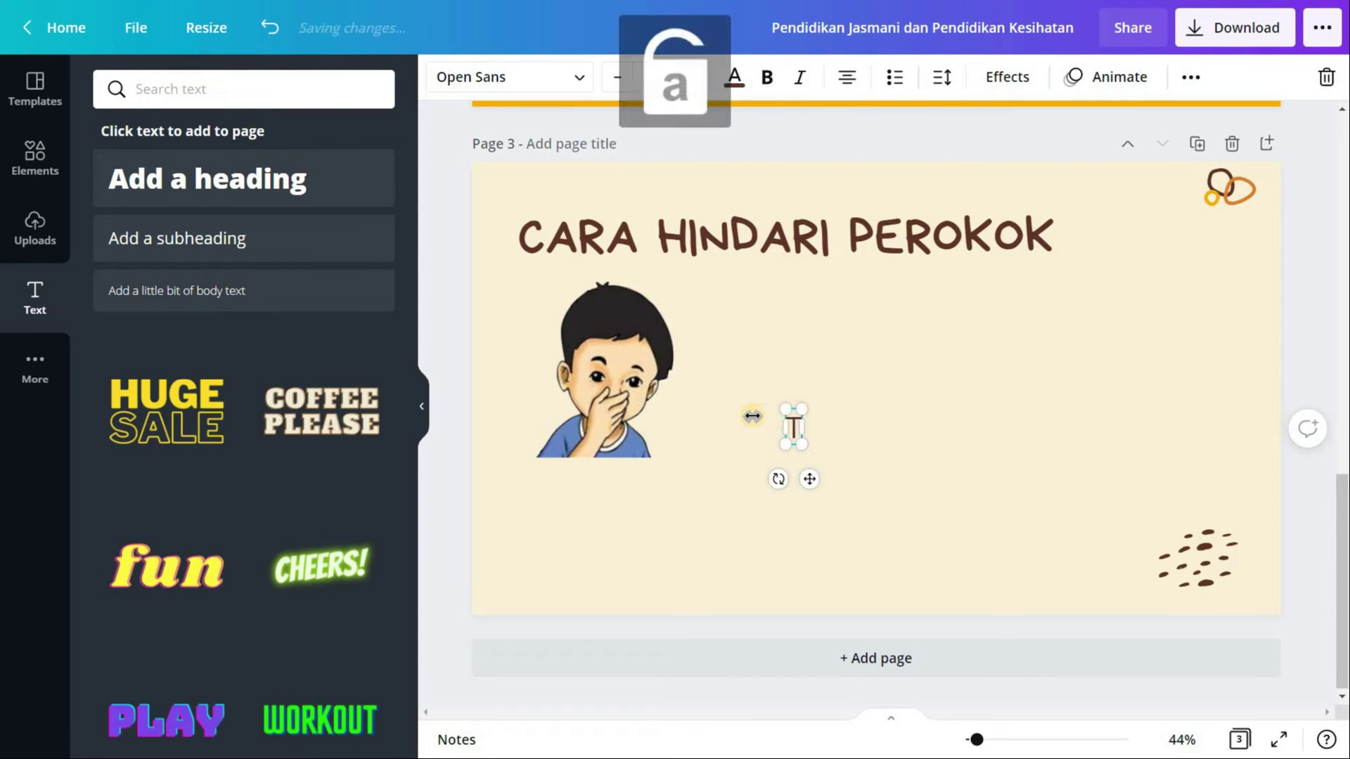
{"action": "type", "text": "utup hidu"}
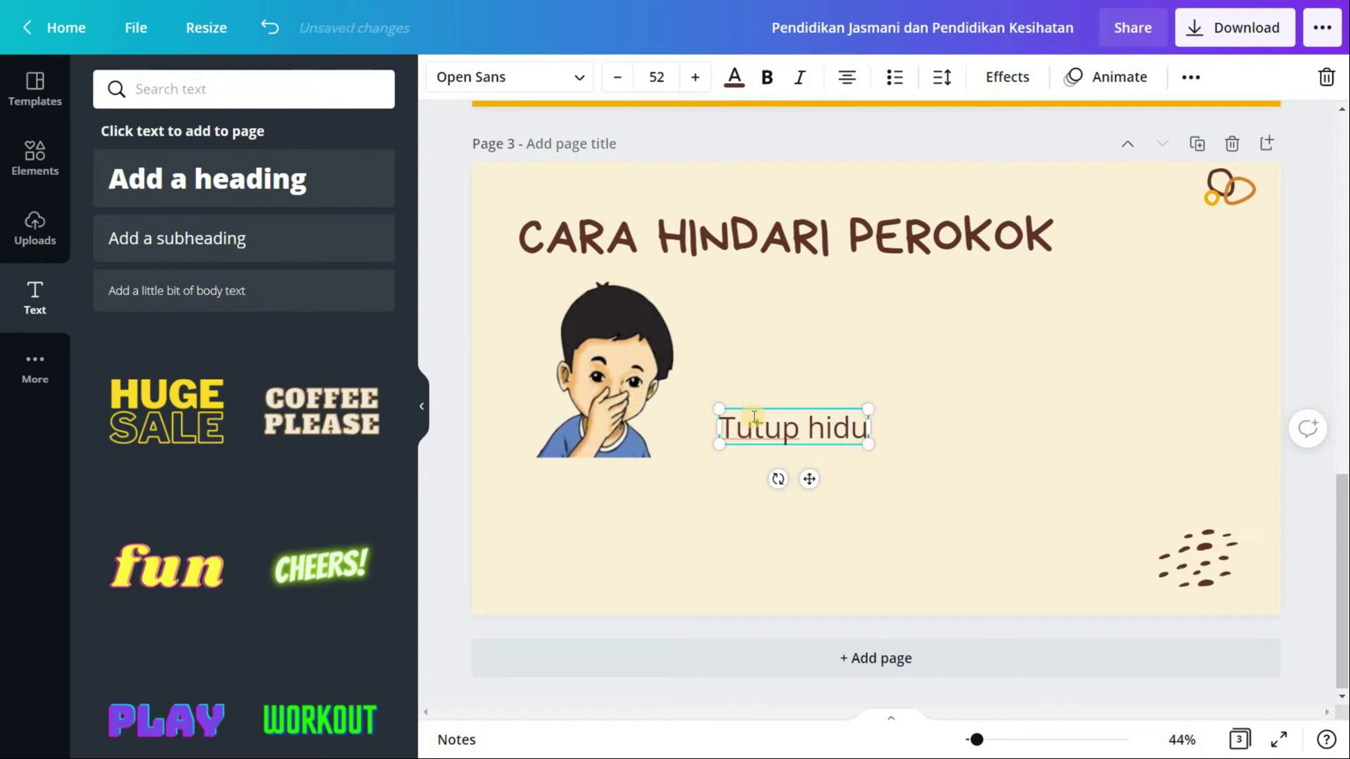
{"action": "type", "text": "ng dan mulut"}
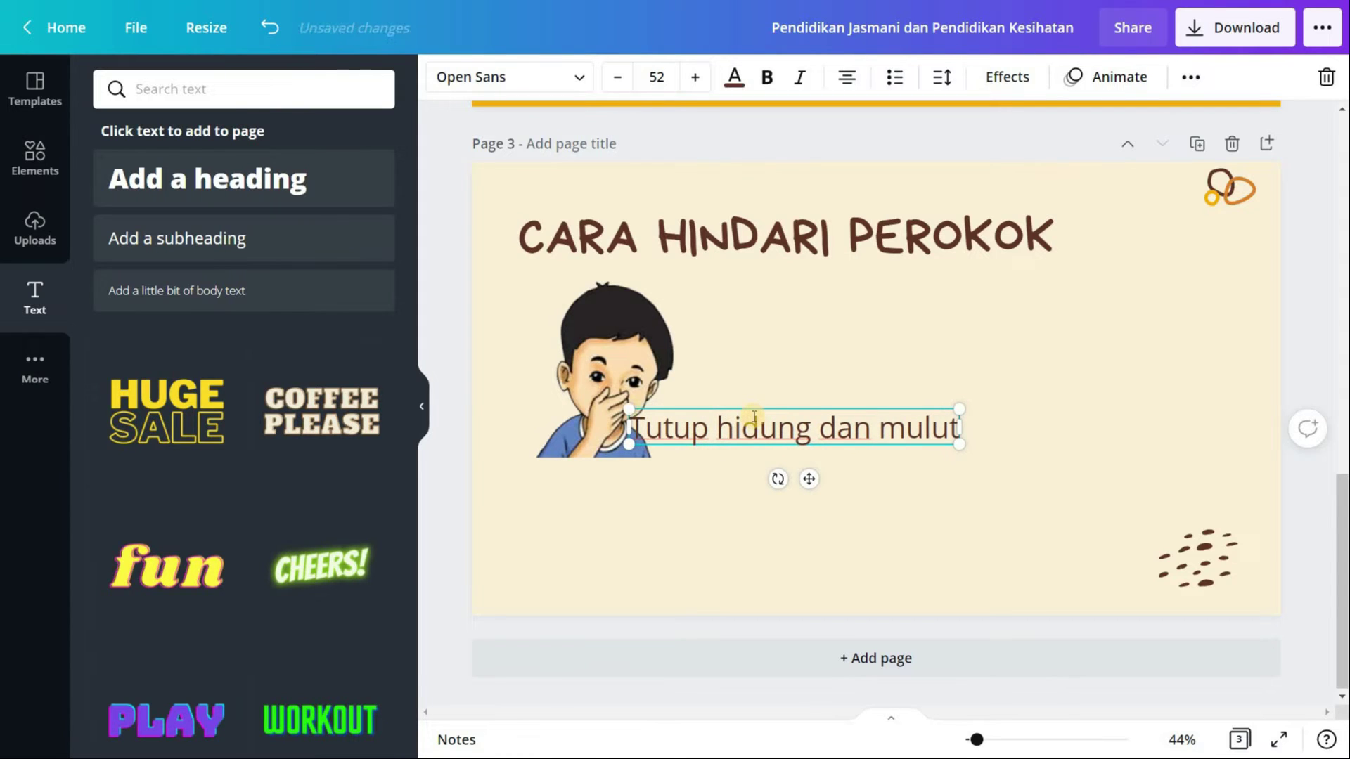
Shrink the "Tutup hidung dan mulut" text to about size 39.7 and place it below the title, just right of the boy's head.
{"action": "left_click_drag", "start_coordinate": [828, 433], "coordinate": [783, 402]}
{"action": "left_click", "coordinate": [777, 413]}
{"action": "left_click", "coordinate": [780, 421]}
{"action": "left_click_drag", "start_coordinate": [799, 325], "coordinate": [799, 307]}
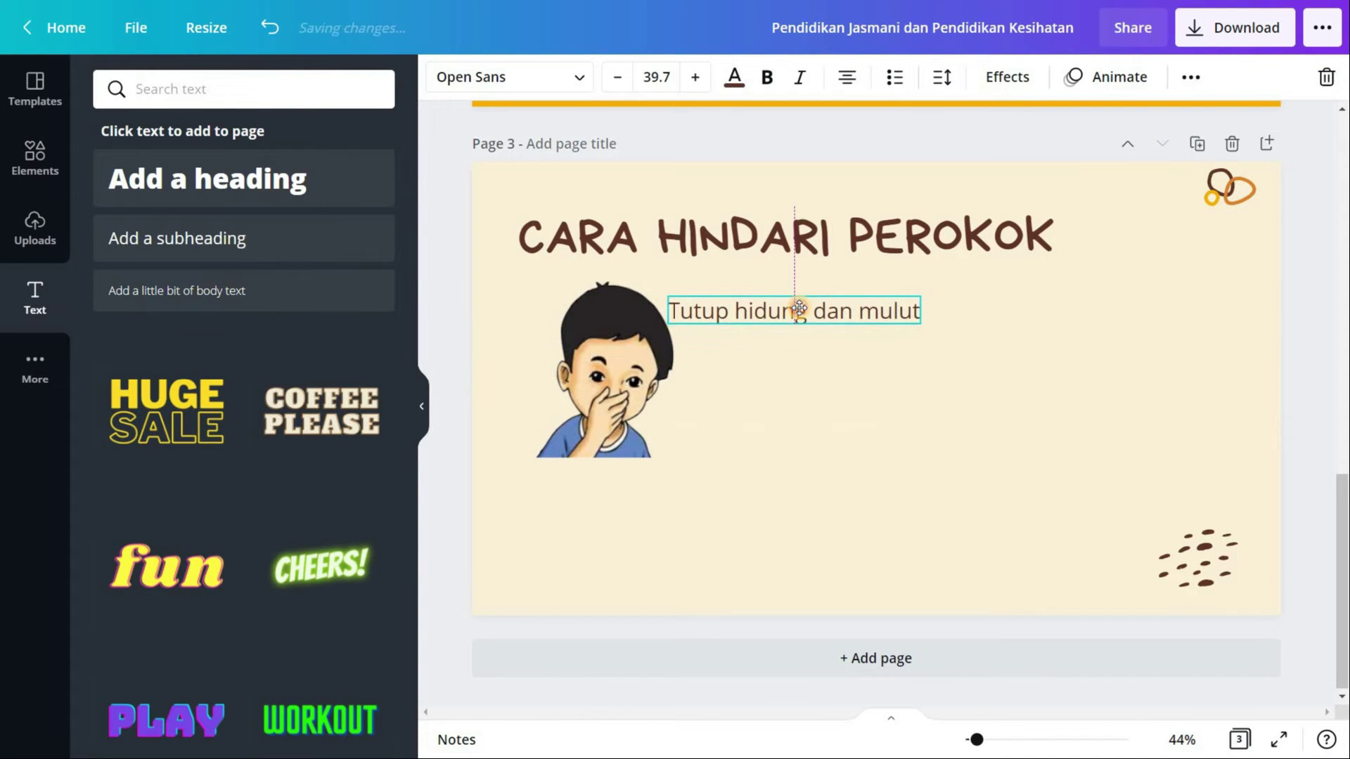
{"action": "left_click", "coordinate": [838, 428]}
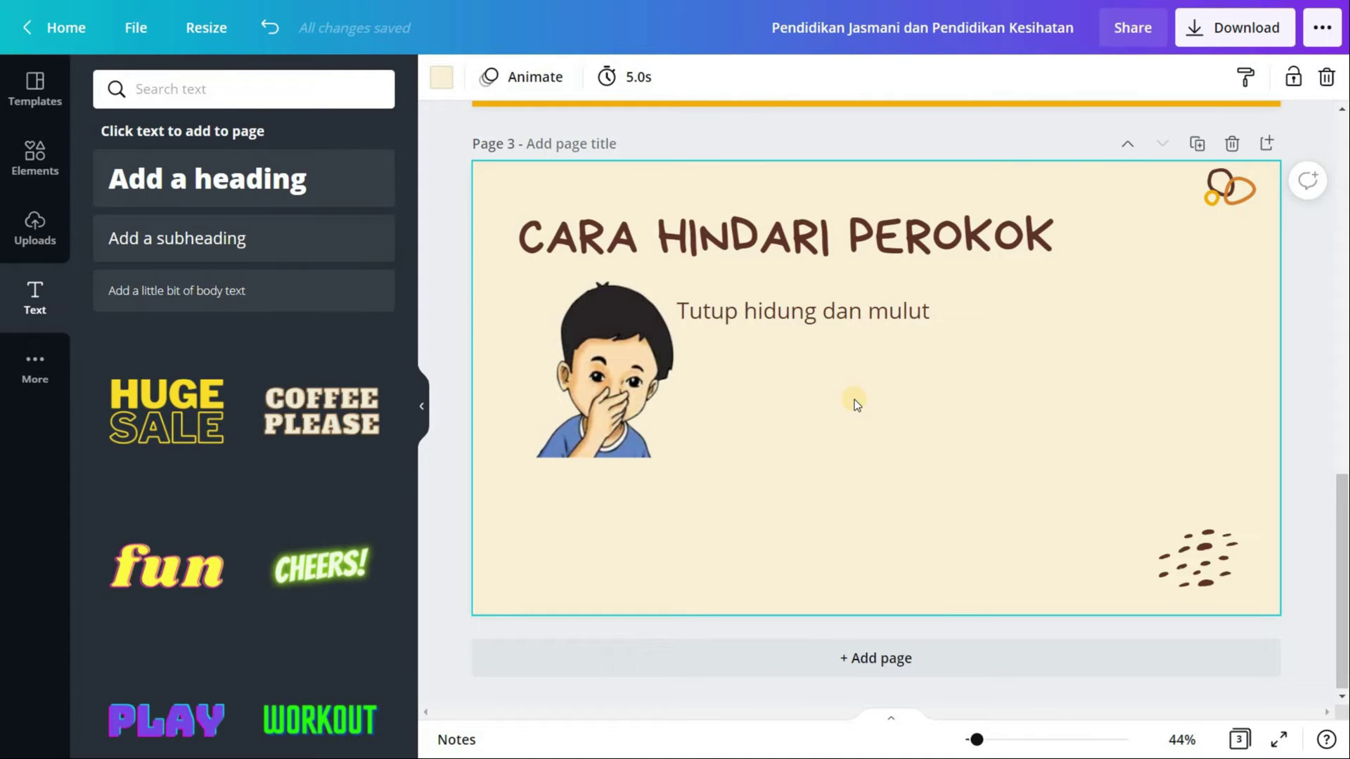
Show the uploaded images, then switch to File Explorer and open the CAPTURE folder.
{"action": "left_click", "coordinate": [32, 231]}
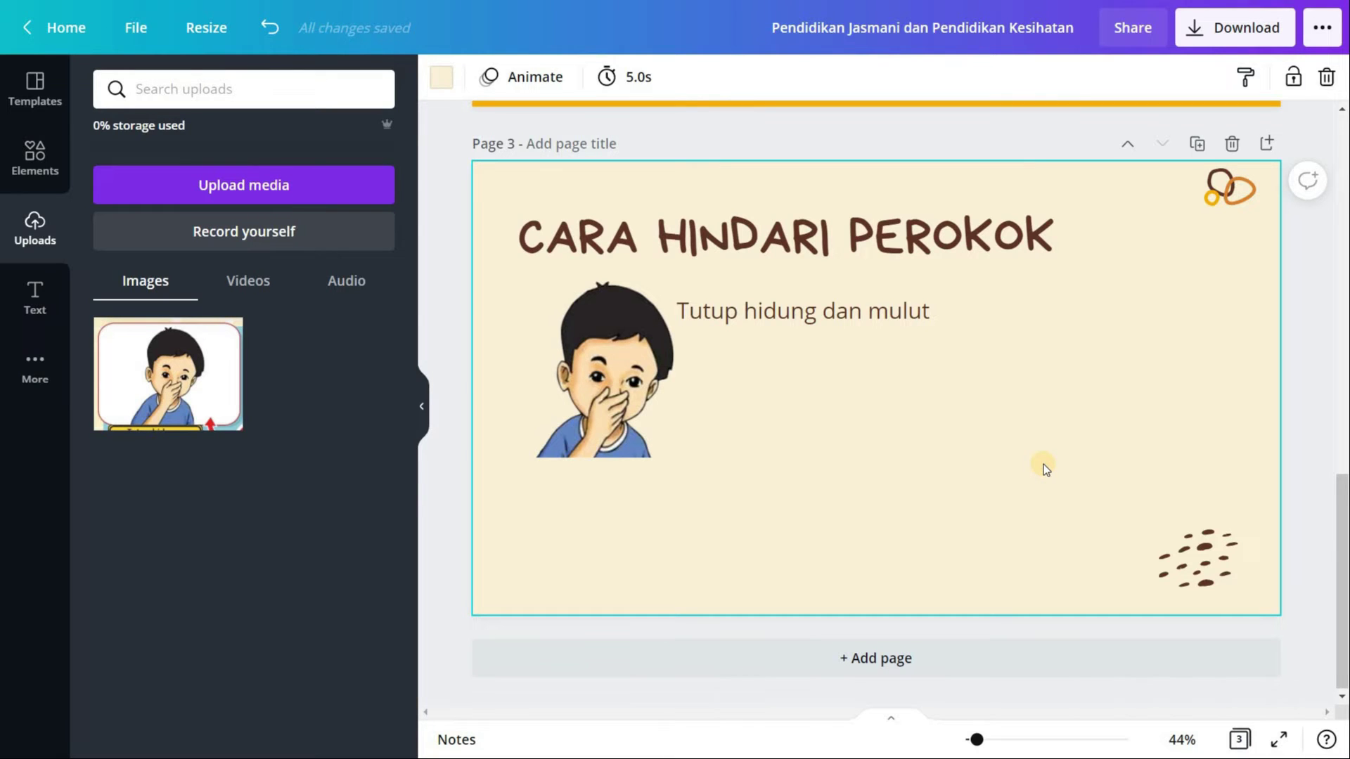
{"action": "key", "text": "super"}
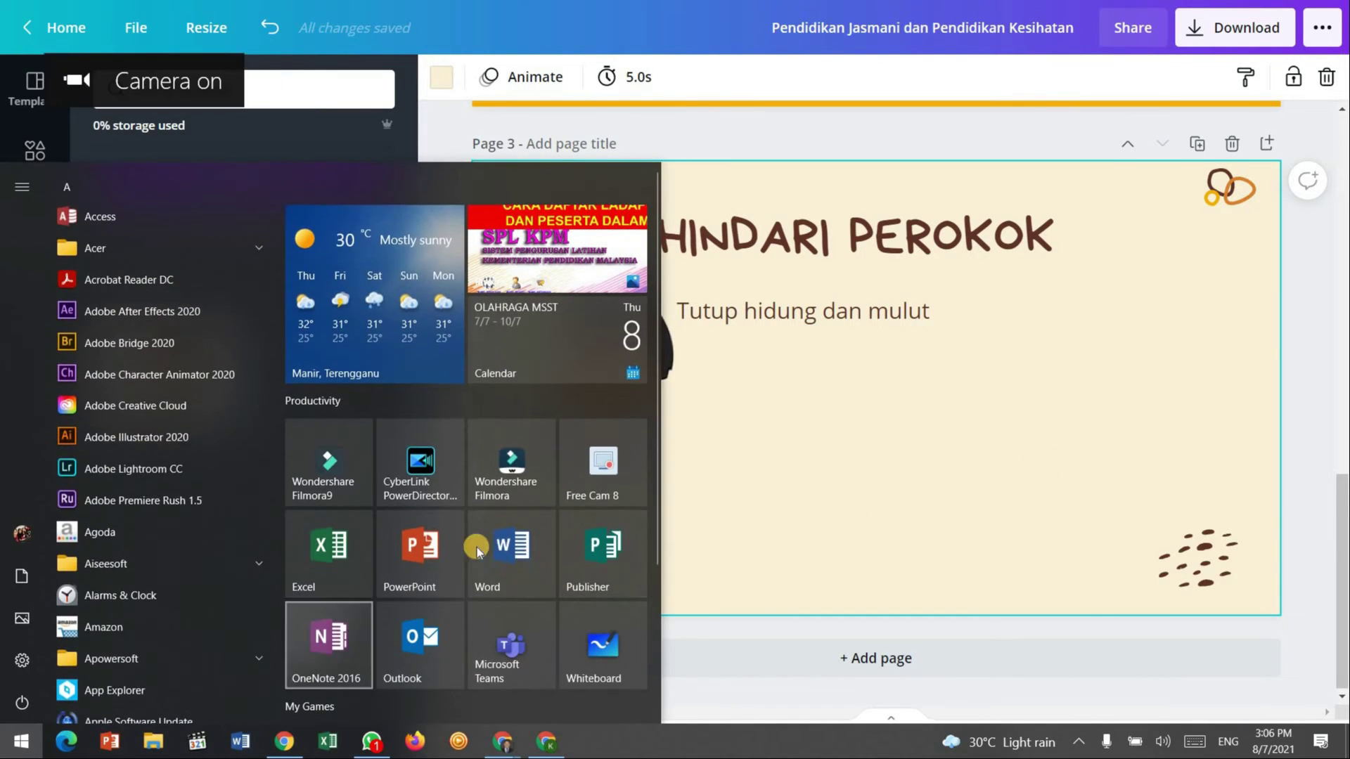
{"action": "key", "text": "super"}
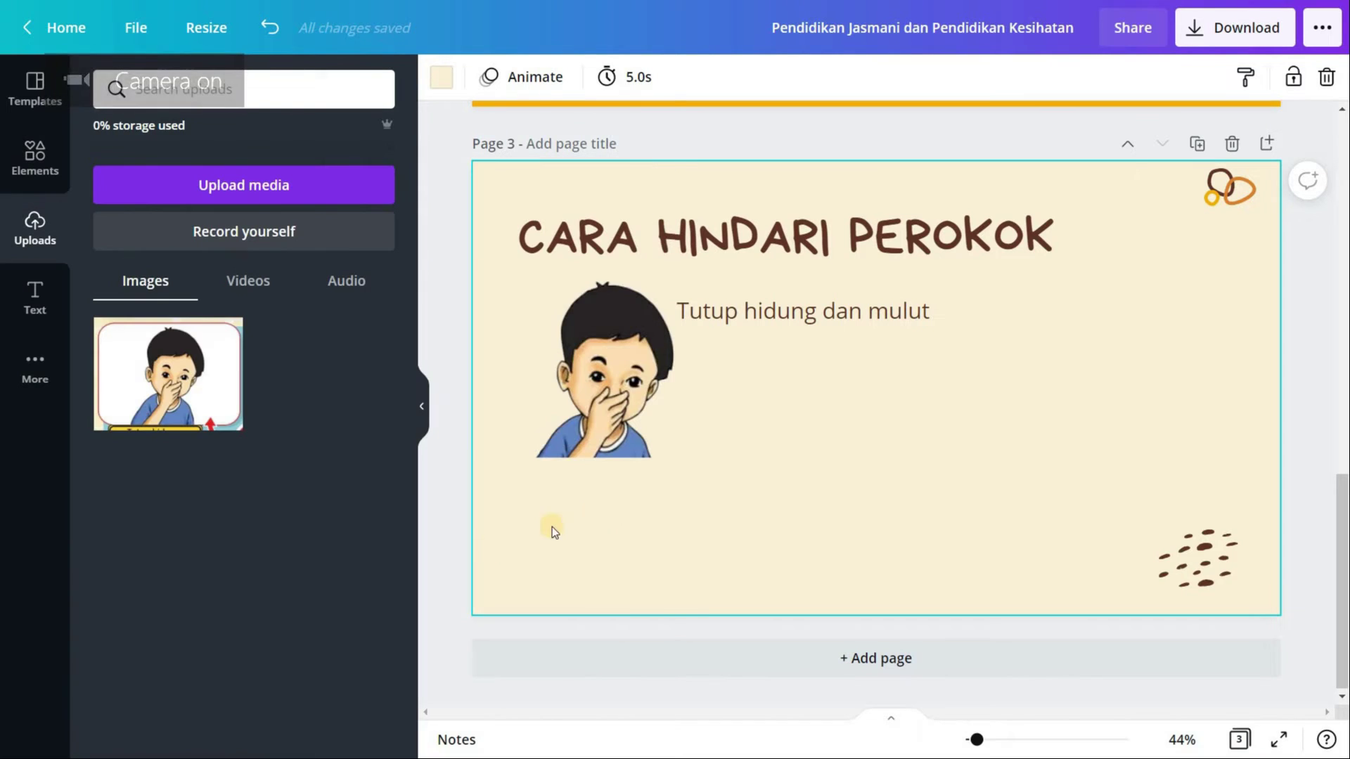
{"action": "key", "text": "super+e"}
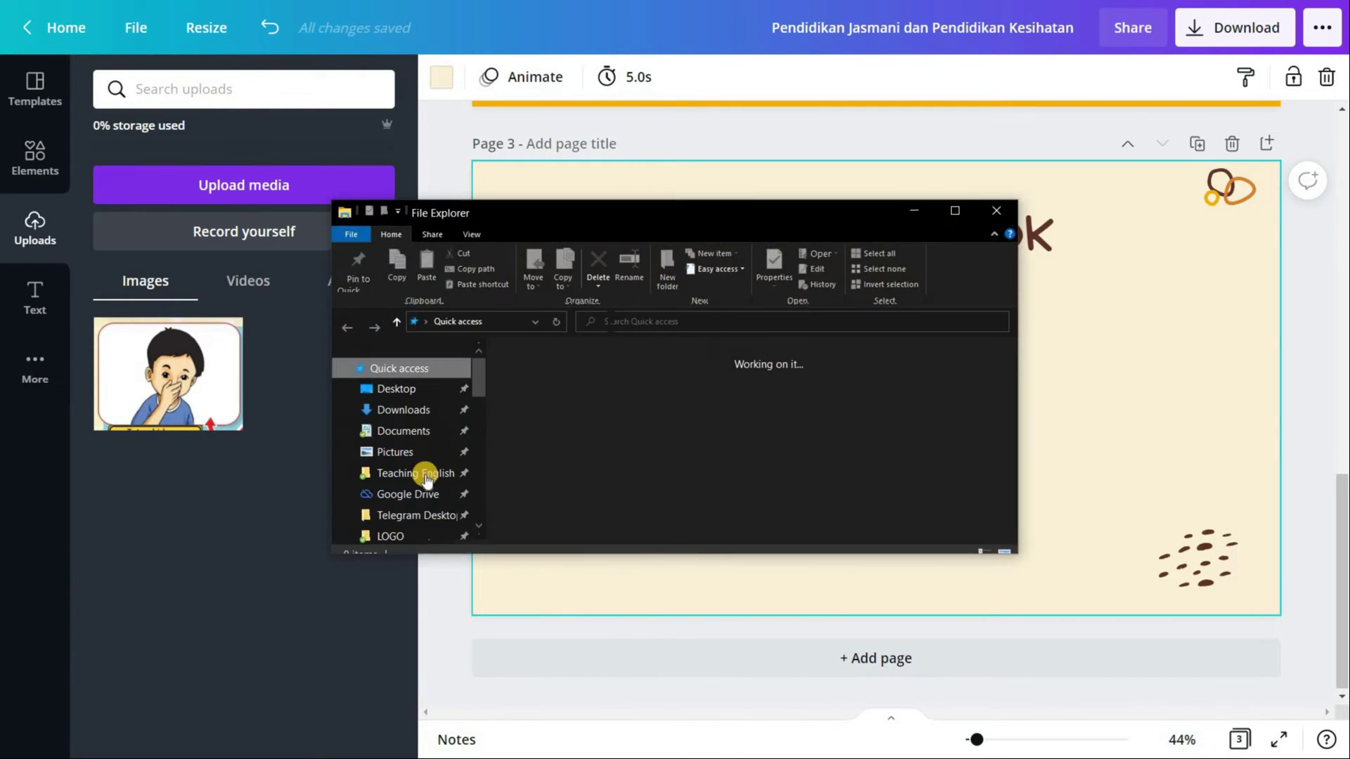
{"action": "scroll", "coordinate": [420, 485], "scroll_direction": "down", "scroll_amount": 2}
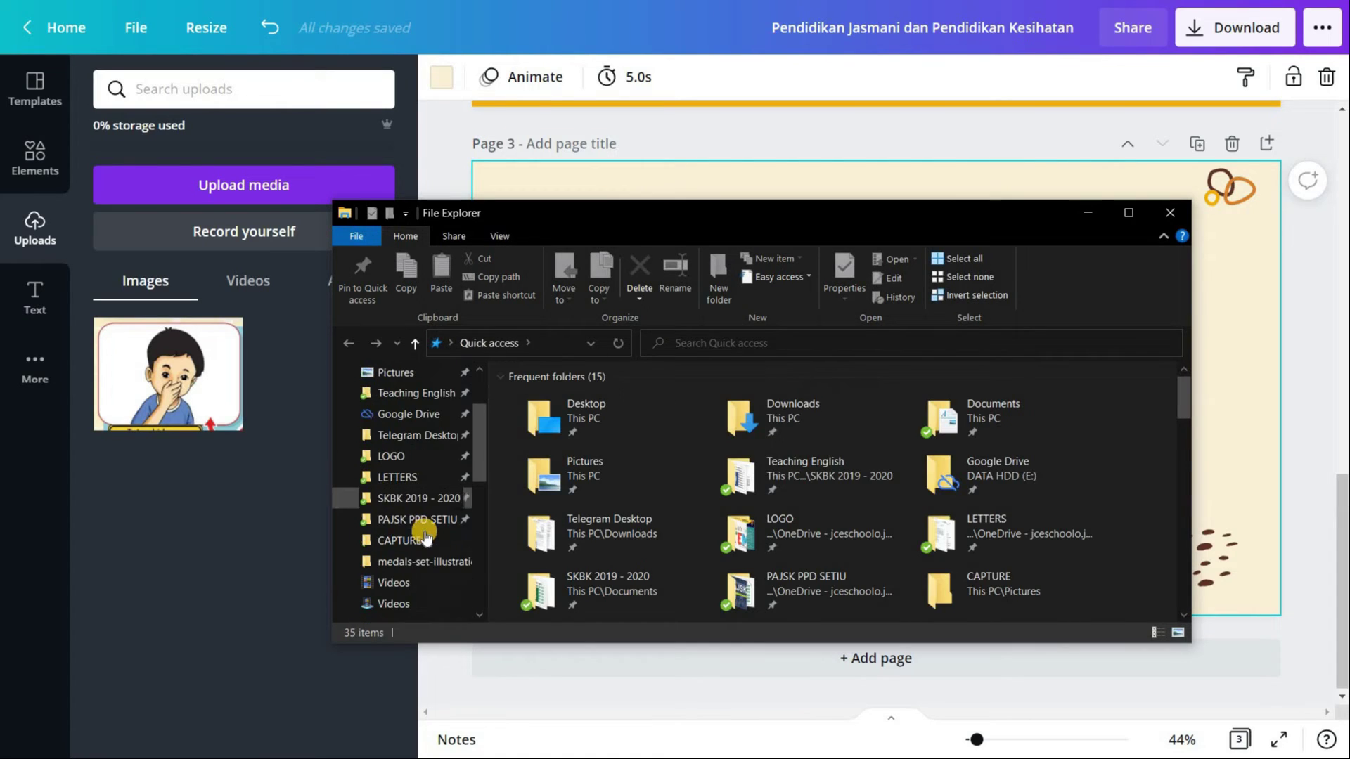
{"action": "left_click", "coordinate": [395, 497]}
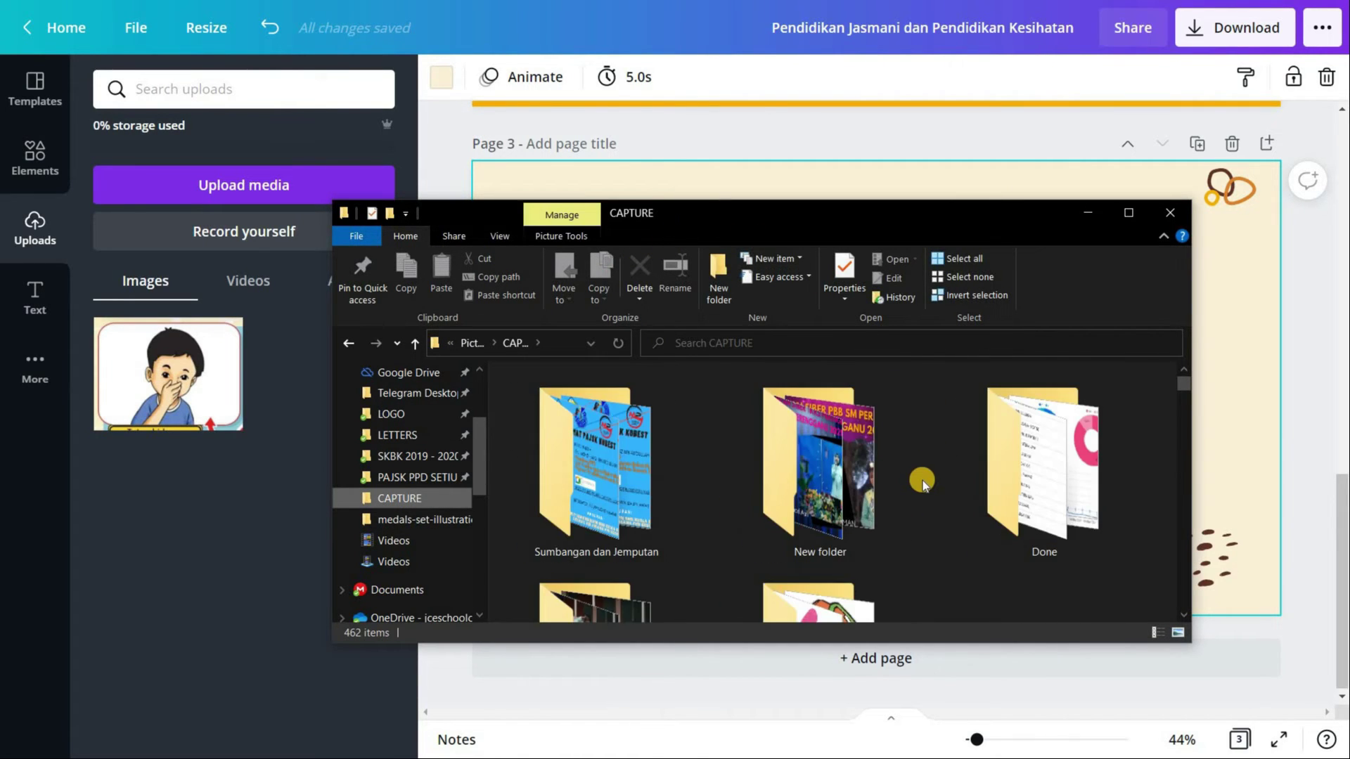
Upload the teacher-and-pupil picture captioned "Laporkan kepada guru" from the CAPTURE folder and place it on page 3.
{"action": "scroll", "coordinate": [922, 483], "scroll_direction": "down", "scroll_amount": 3}
{"action": "left_click_drag", "start_coordinate": [878, 211], "coordinate": [415, 379]}
{"action": "left_click_drag", "start_coordinate": [665, 336], "coordinate": [365, 192]}
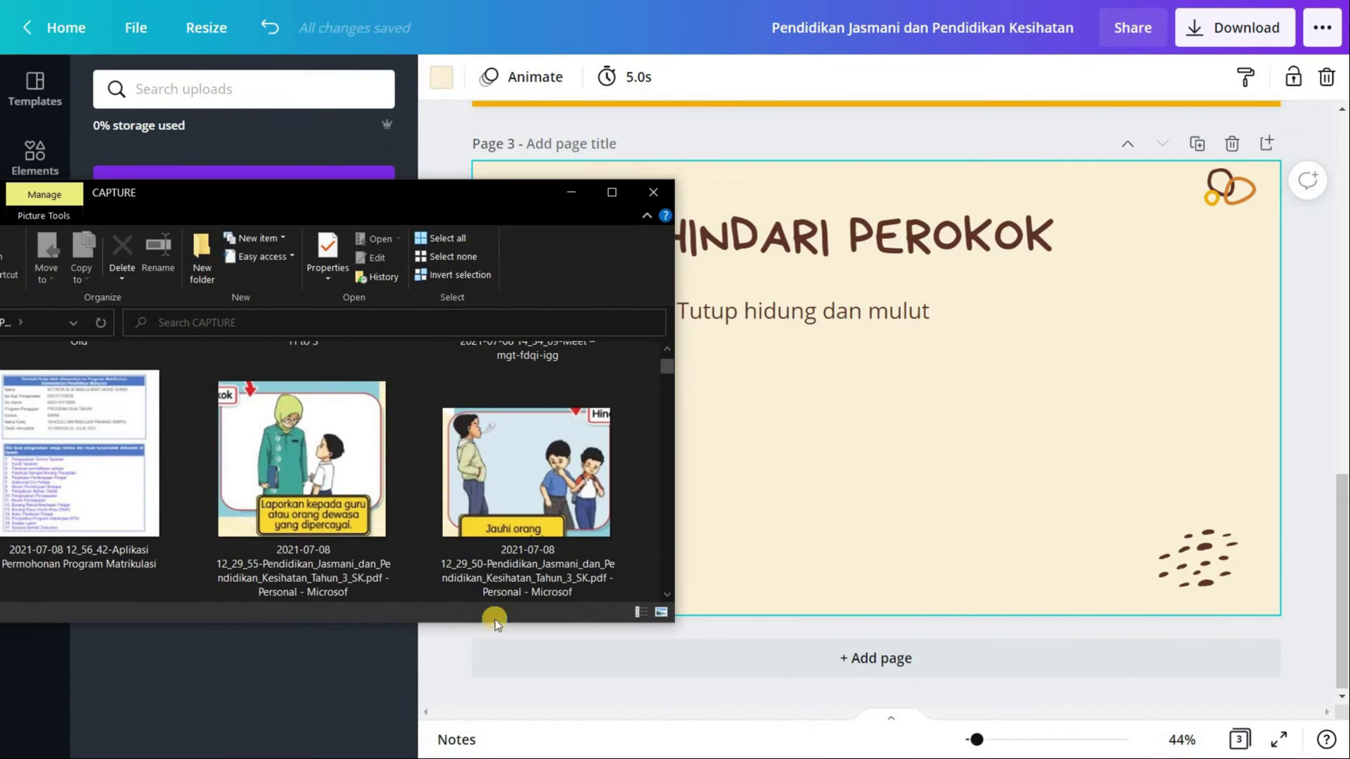
{"action": "left_click", "coordinate": [311, 467]}
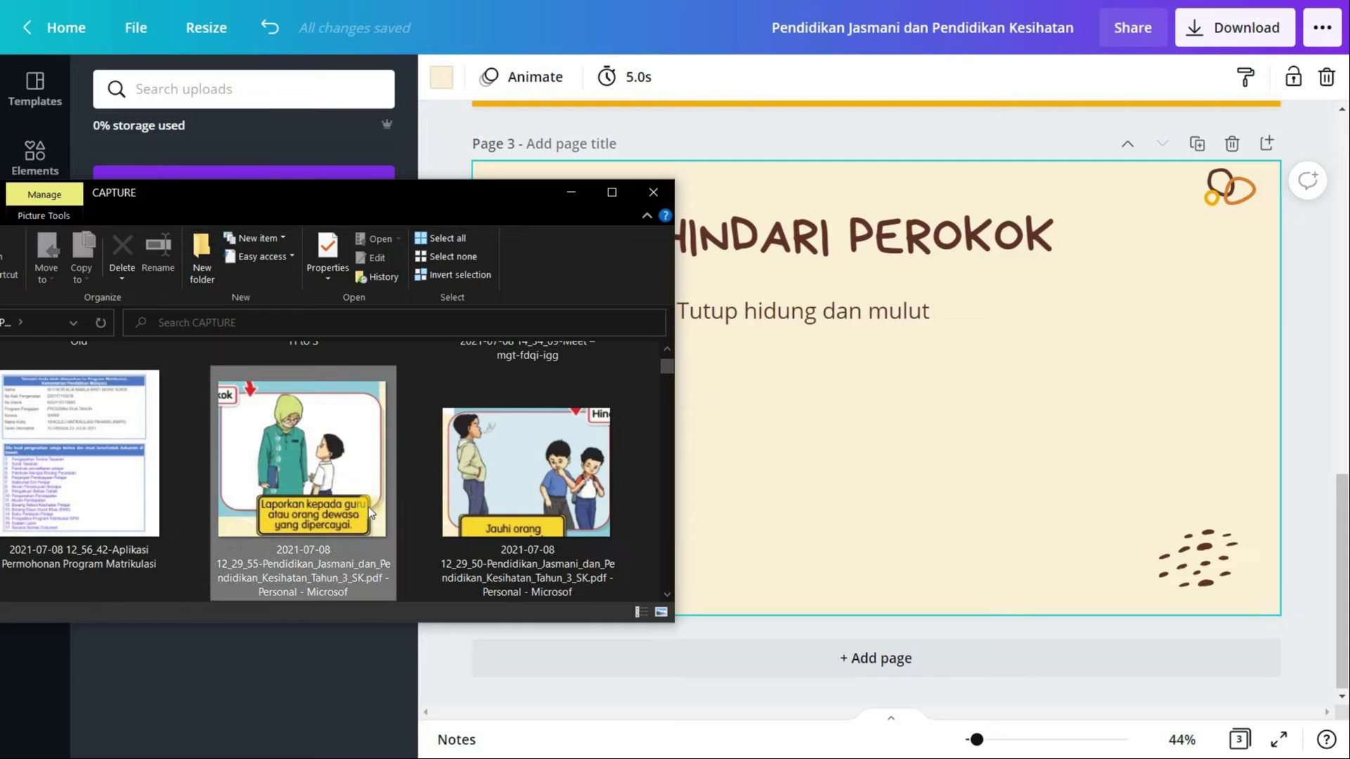
{"action": "left_click_drag", "start_coordinate": [484, 480], "coordinate": [992, 440]}
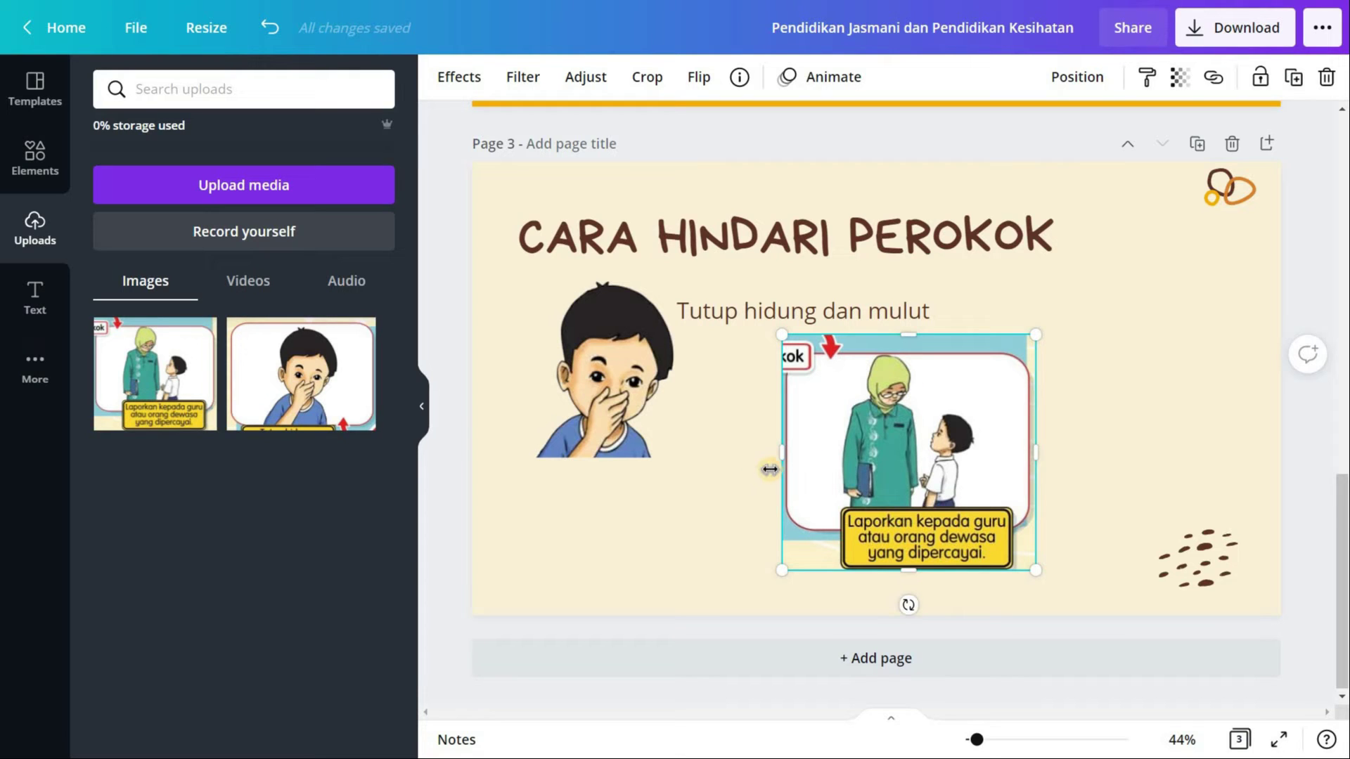
Crop the teacher-and-pupil picture on all four sides to about 366 by 344, removing its frame, red arrow and caption.
{"action": "left_click_drag", "start_coordinate": [825, 462], "coordinate": [866, 461]}
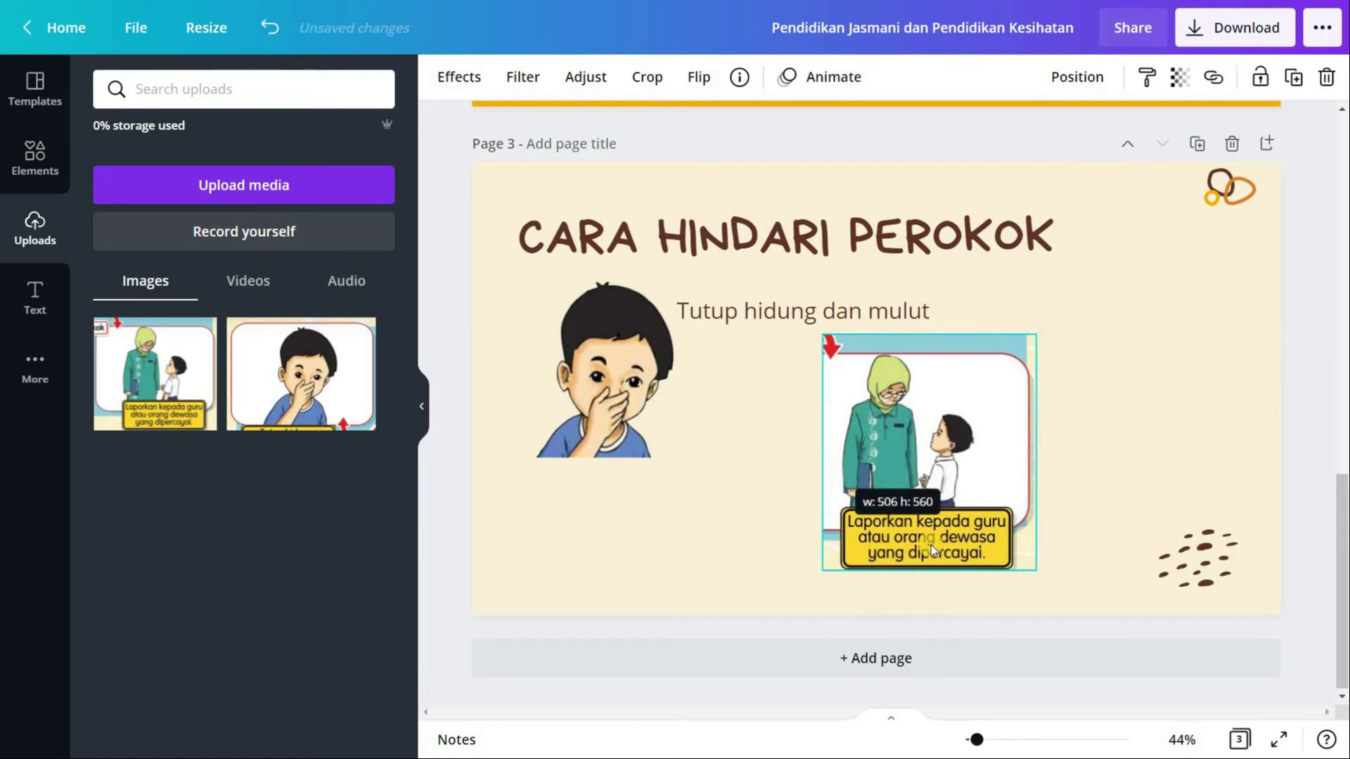
{"action": "left_click_drag", "start_coordinate": [927, 546], "coordinate": [931, 506]}
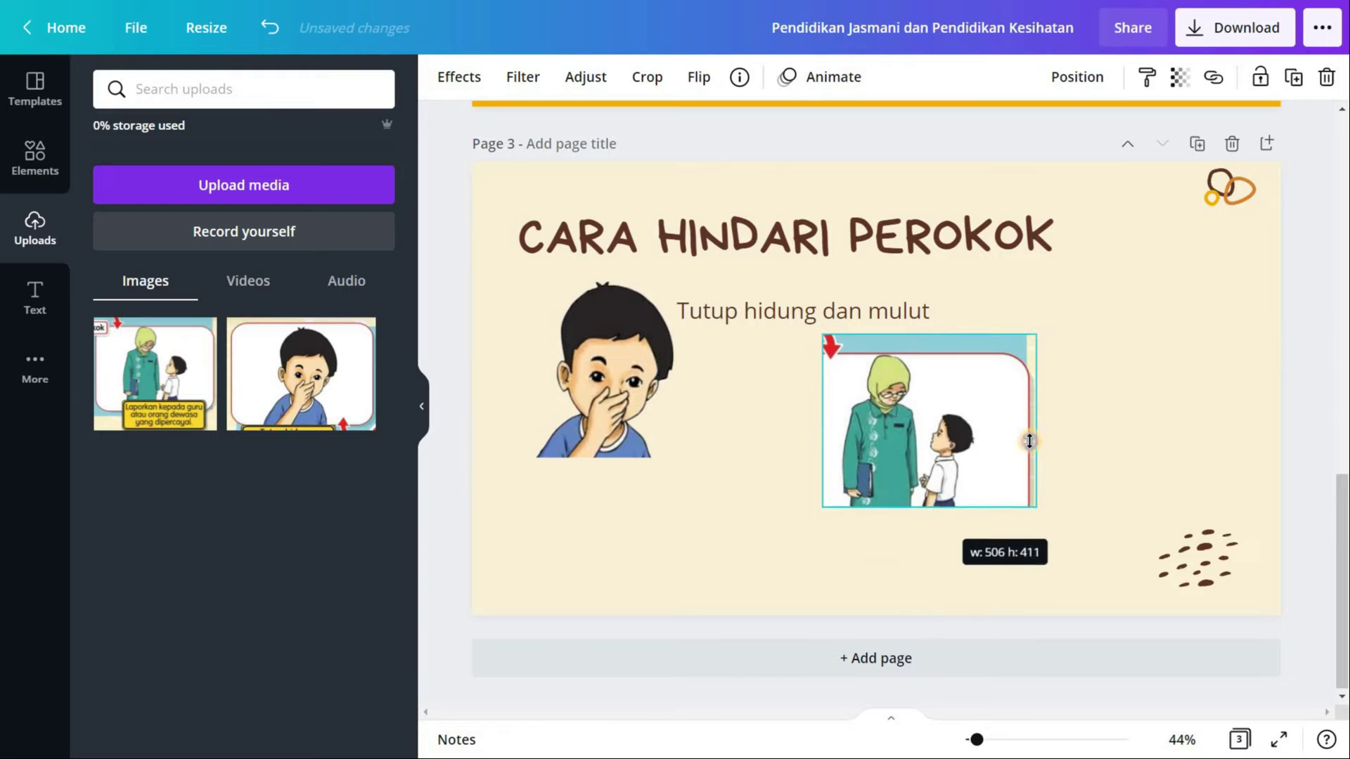
{"action": "left_click_drag", "start_coordinate": [1035, 436], "coordinate": [979, 421]}
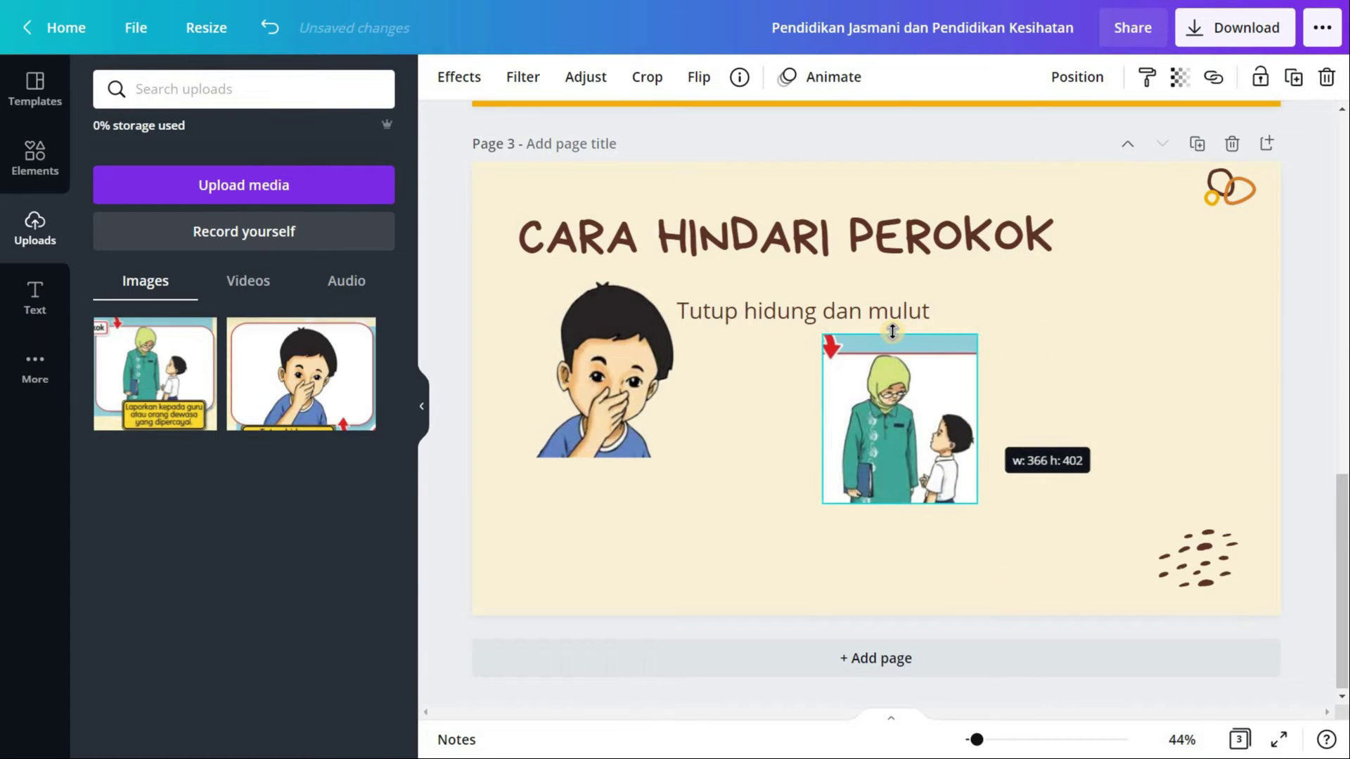
{"action": "left_click_drag", "start_coordinate": [909, 336], "coordinate": [908, 355]}
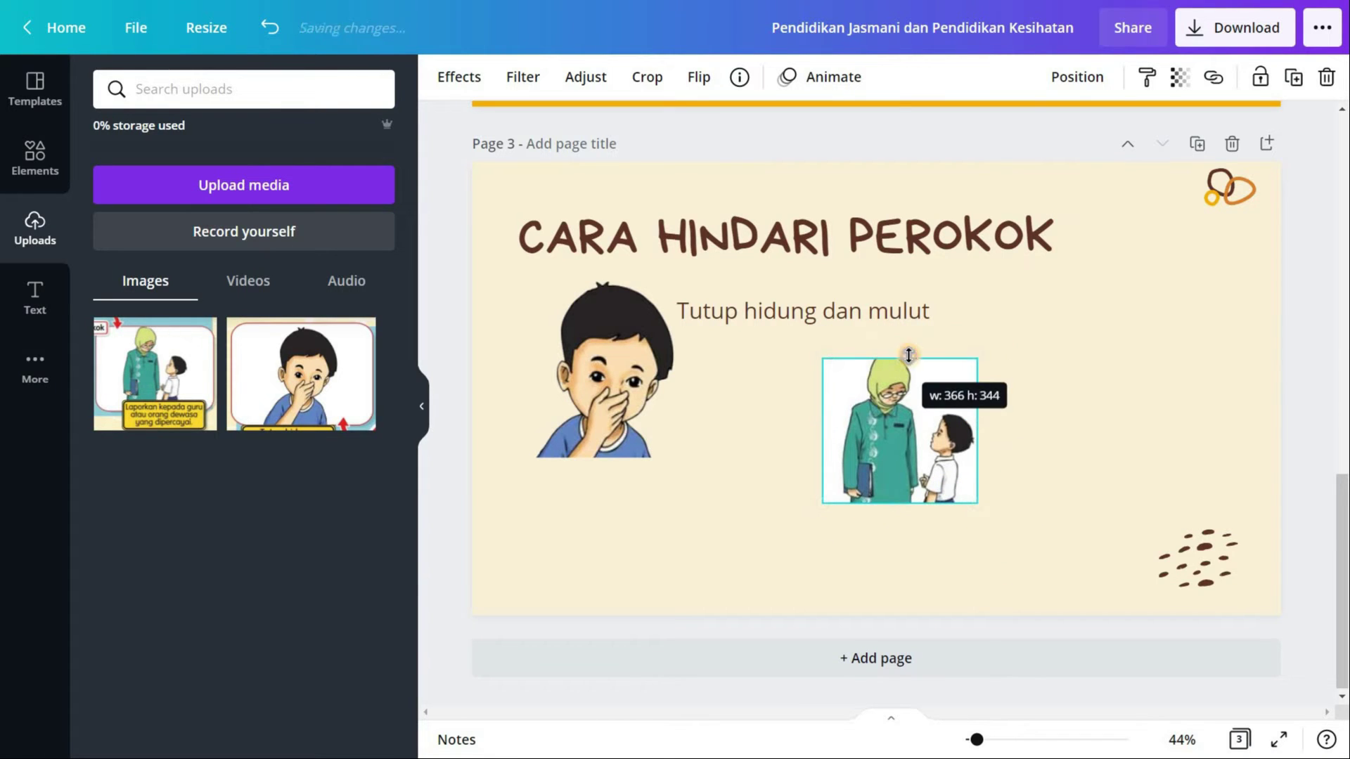
{"action": "left_click", "coordinate": [1030, 377]}
{"action": "left_click", "coordinate": [907, 485]}
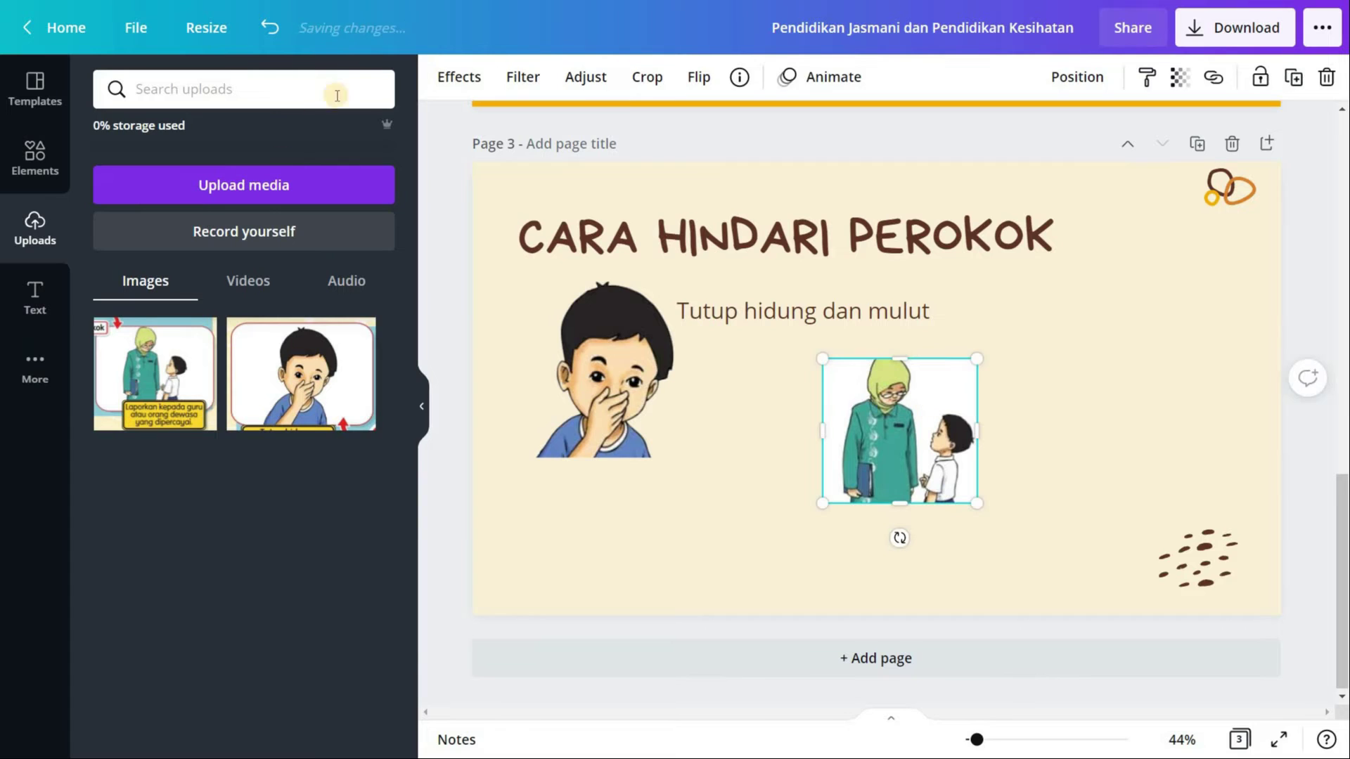
Remove the teacher-and-pupil picture's background with Background Remover and place it in the lower right of page 3, sized about 370 by 353.
{"action": "left_click", "coordinate": [450, 86]}
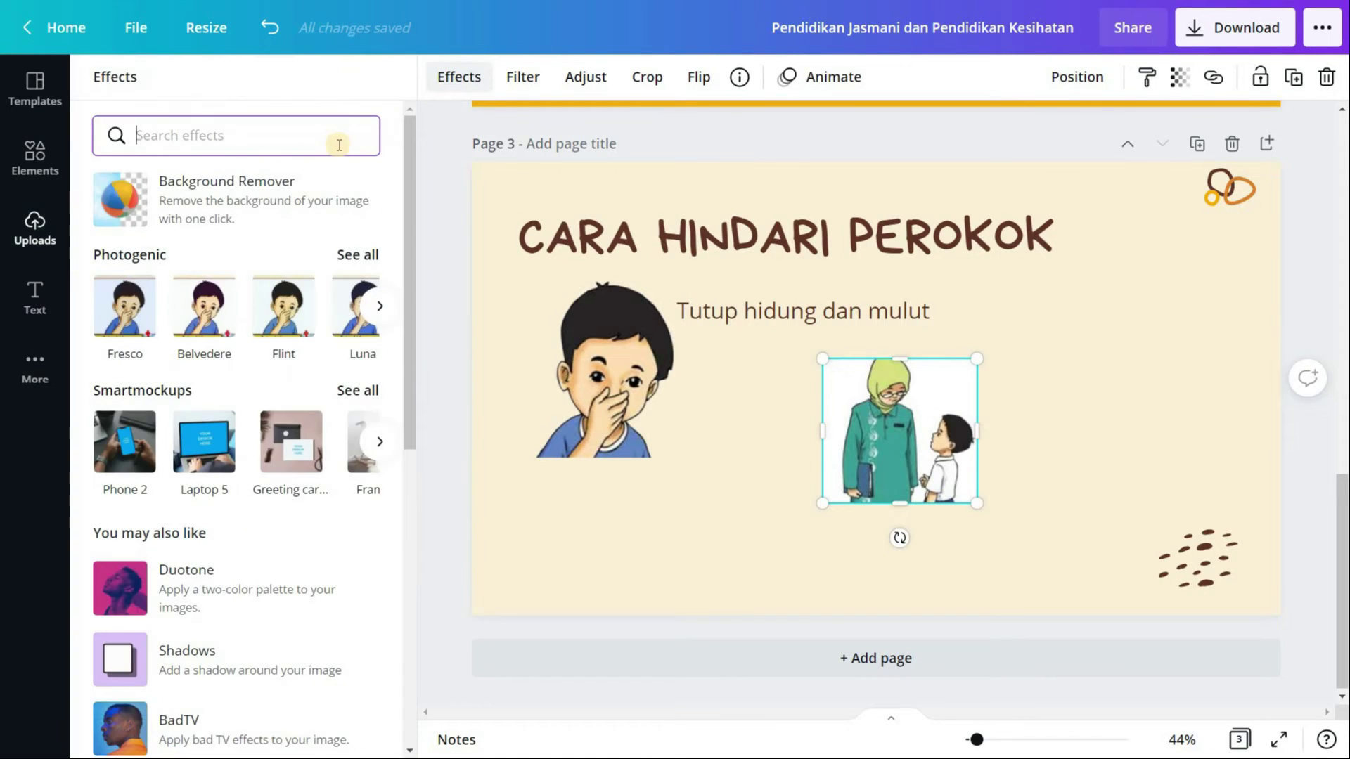
{"action": "left_click", "coordinate": [222, 208]}
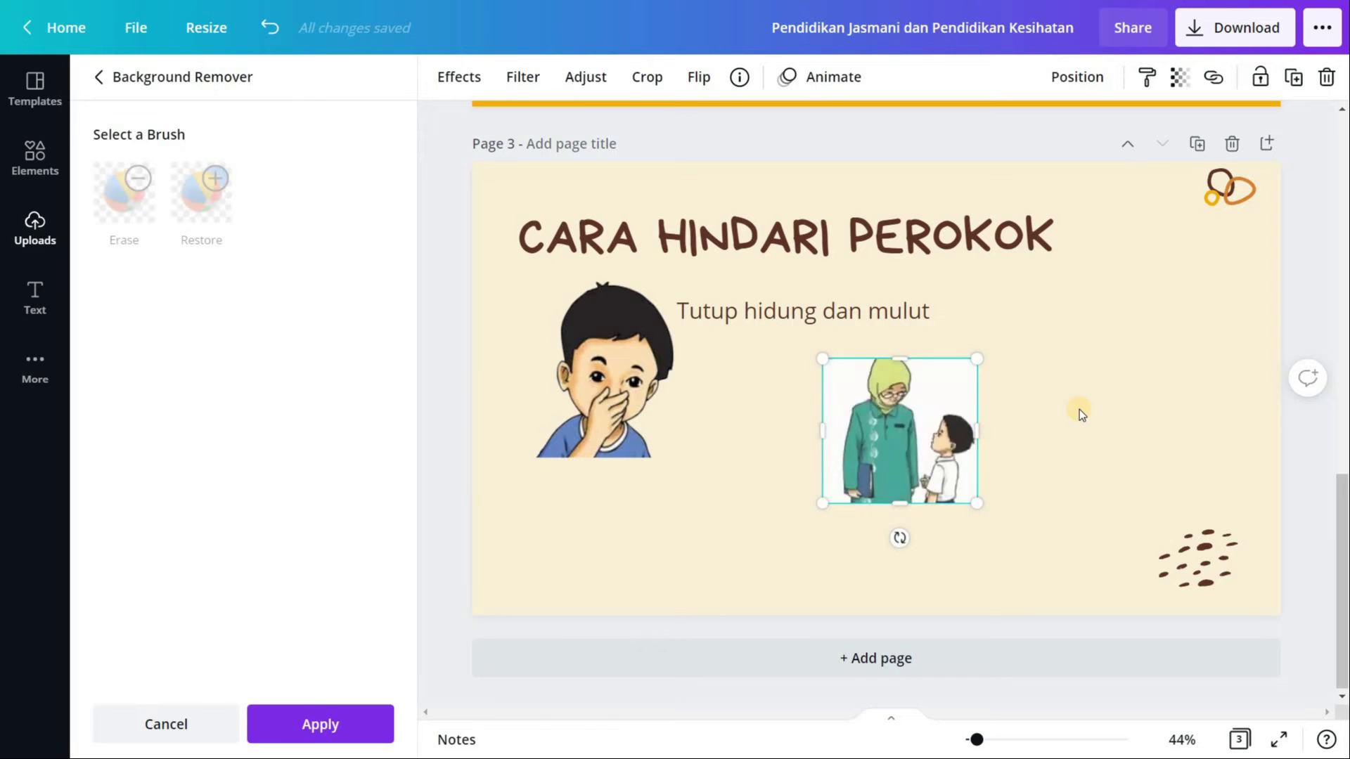
{"action": "left_click", "coordinate": [1075, 370]}
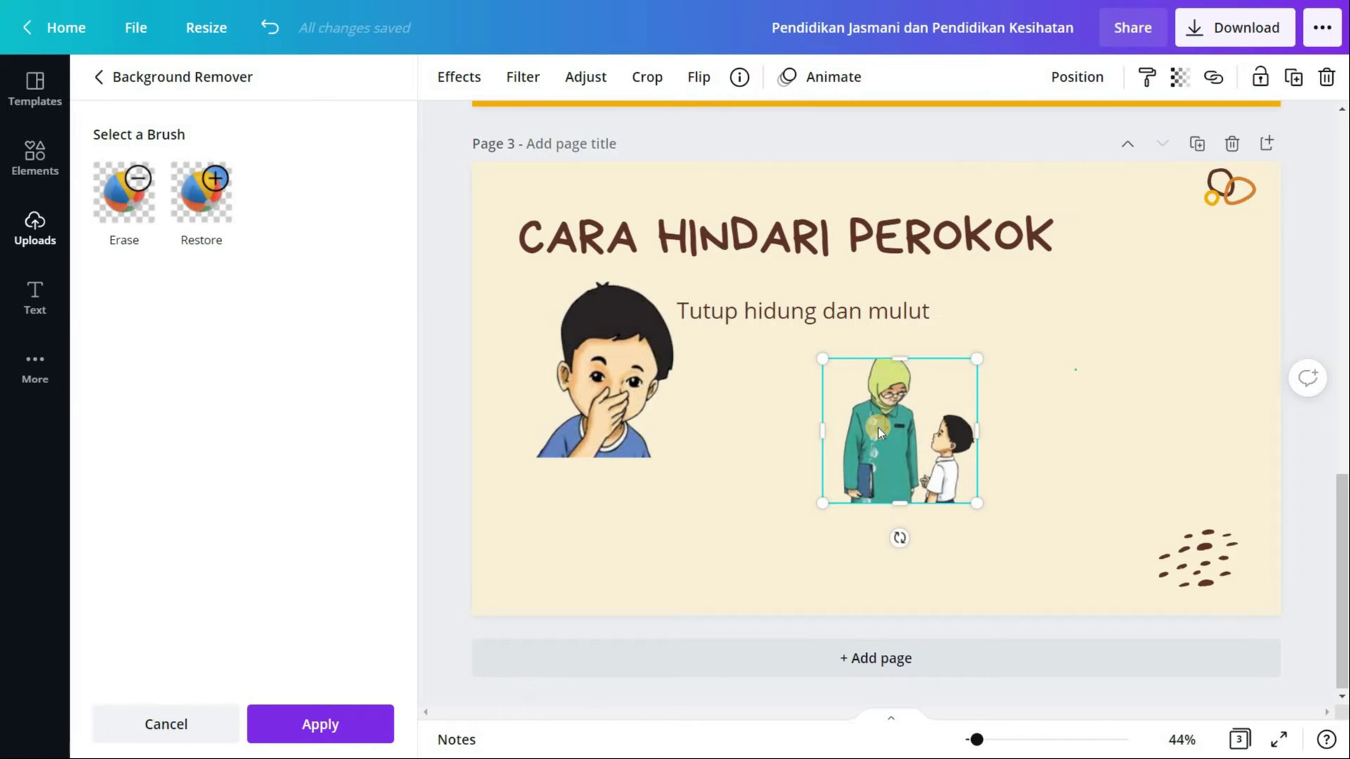
{"action": "left_click_drag", "start_coordinate": [956, 434], "coordinate": [1076, 514]}
{"action": "left_click_drag", "start_coordinate": [906, 401], "coordinate": [939, 430]}
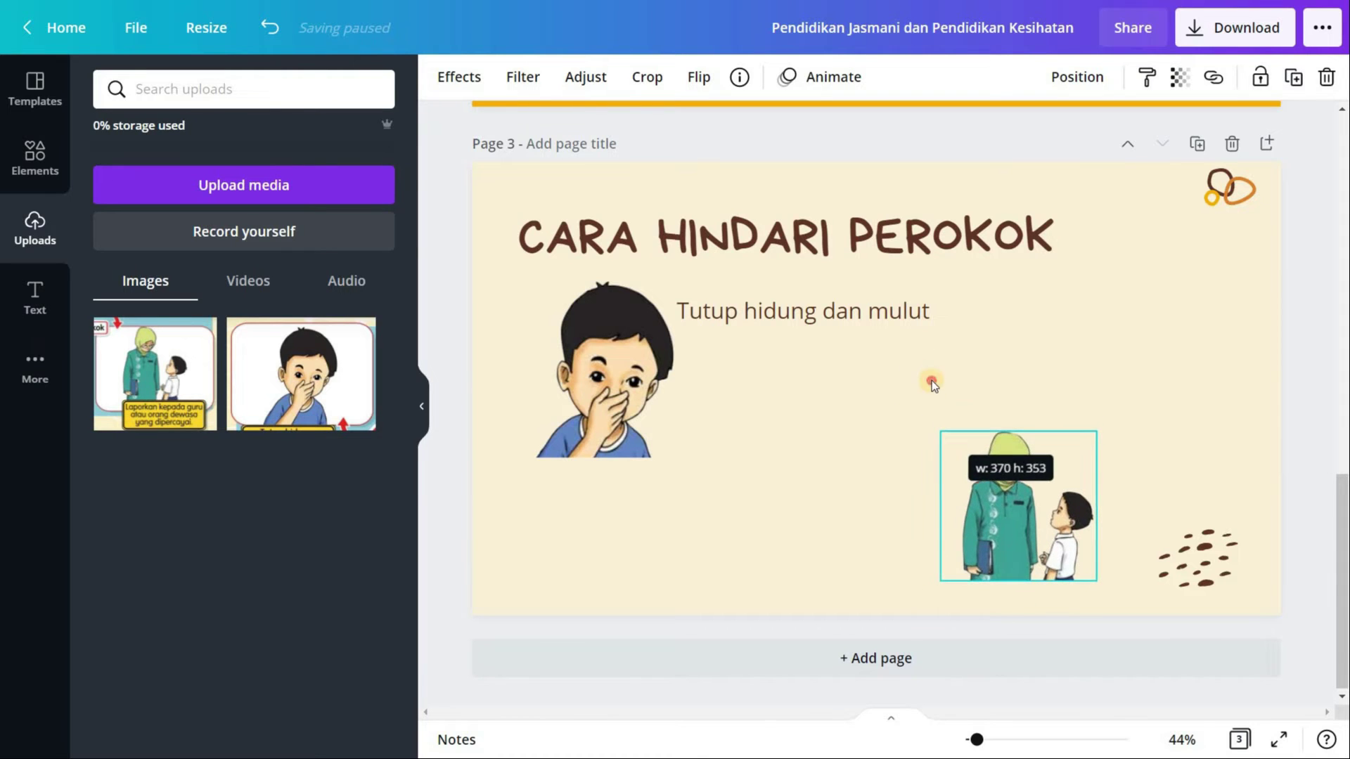
Duplicate the "Tutup hidung dan mulut" text, allowing clipboard access, and place the copy just left of the teacher near the page bottom.
{"action": "left_click", "coordinate": [805, 309]}
{"action": "right_click", "coordinate": [806, 314]}
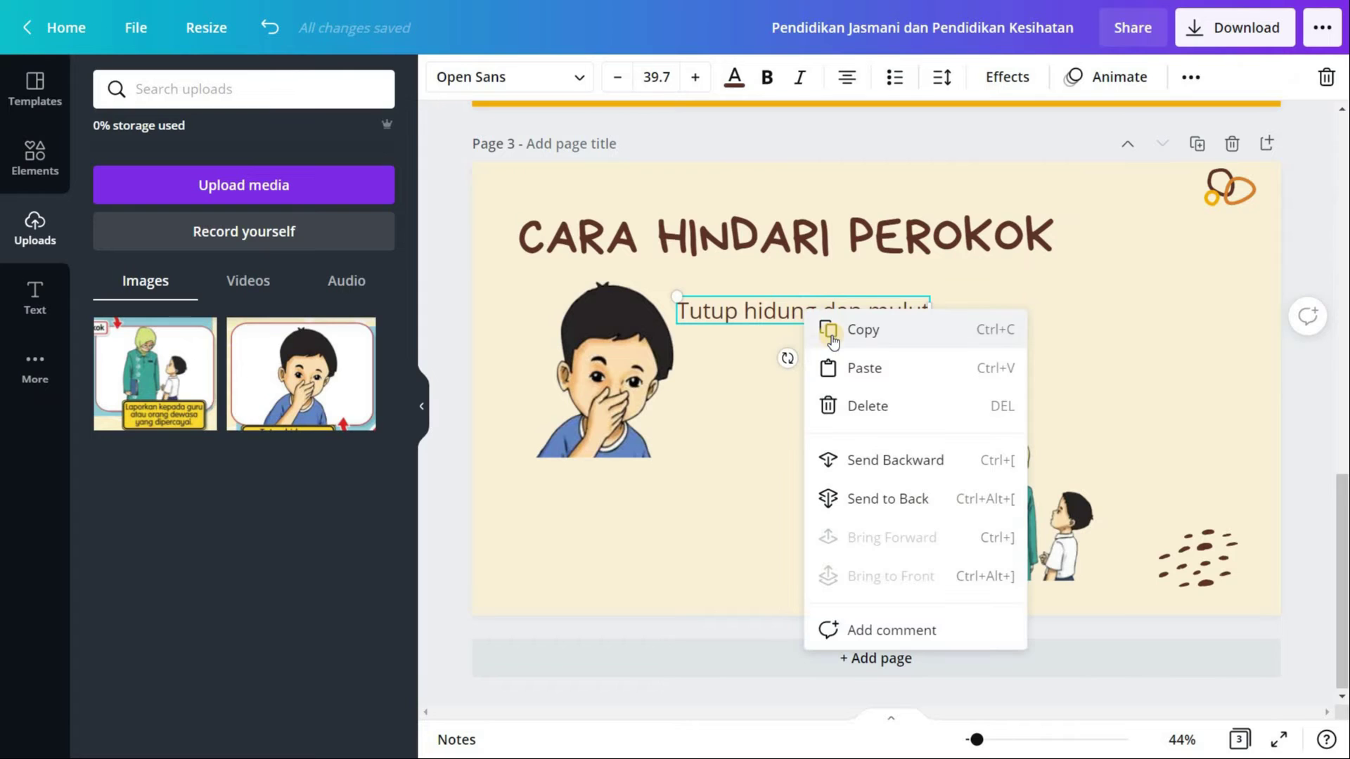
{"action": "left_click", "coordinate": [771, 422]}
{"action": "left_click", "coordinate": [787, 426]}
{"action": "right_click", "coordinate": [779, 430]}
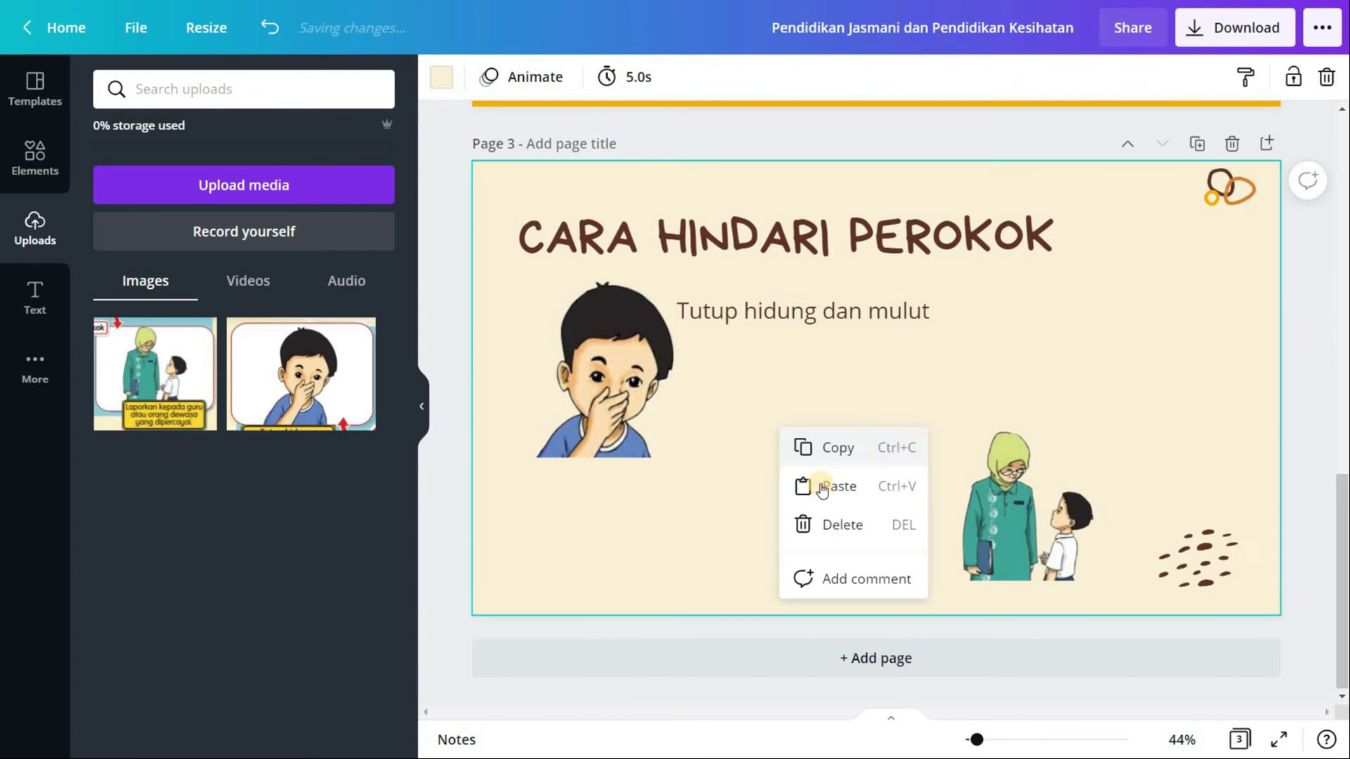
{"action": "left_click", "coordinate": [837, 485]}
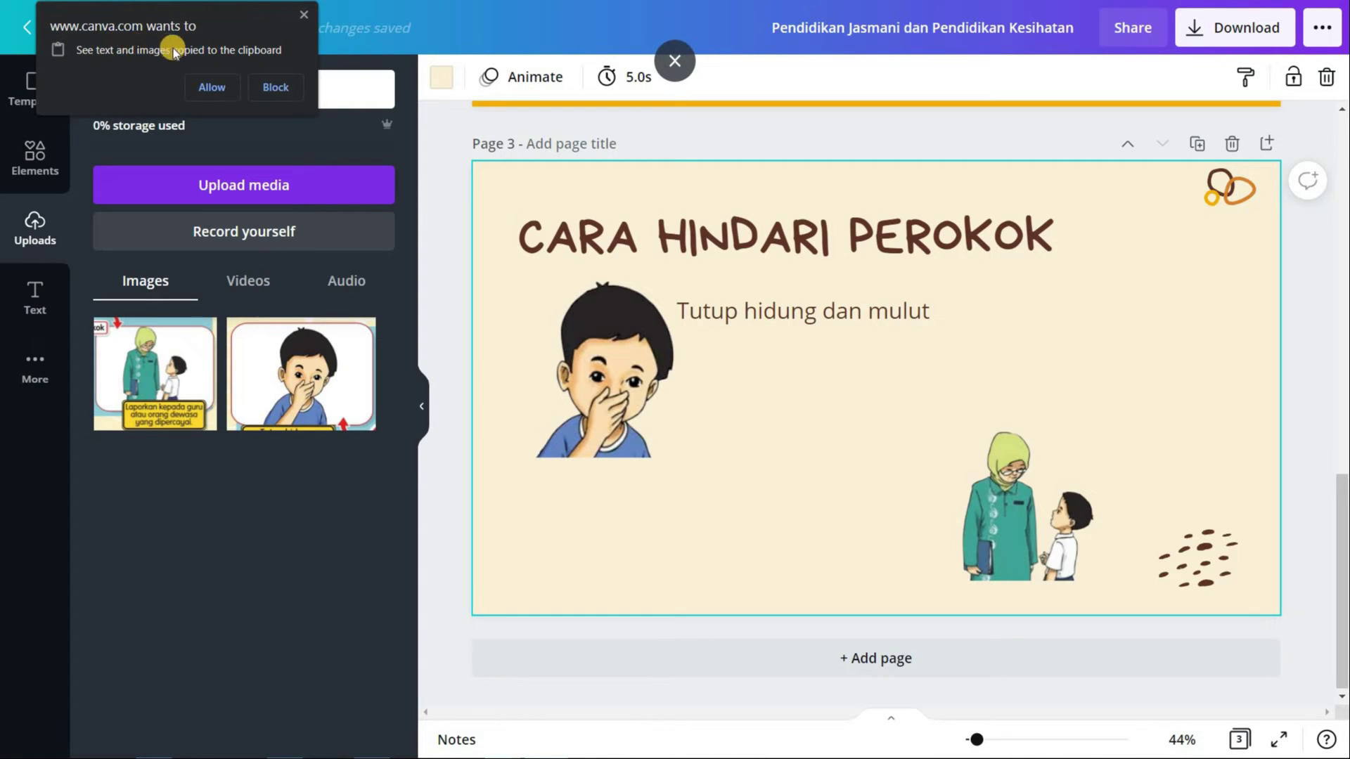
{"action": "left_click", "coordinate": [211, 86]}
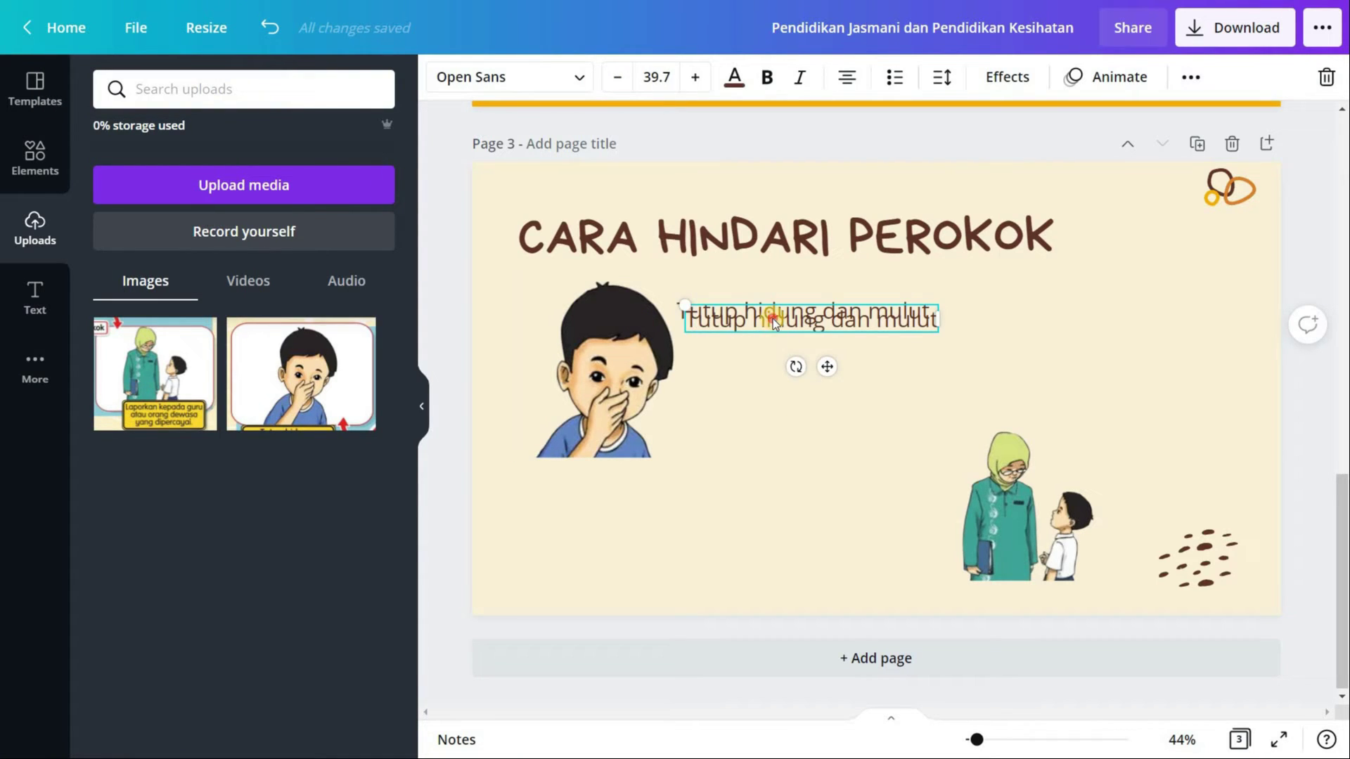
{"action": "left_click_drag", "start_coordinate": [998, 376], "coordinate": [801, 562]}
Replace the duplicated text beside the teacher with "Laporkan kepada guru" and deselect it.
{"action": "triple_click", "coordinate": [801, 559]}
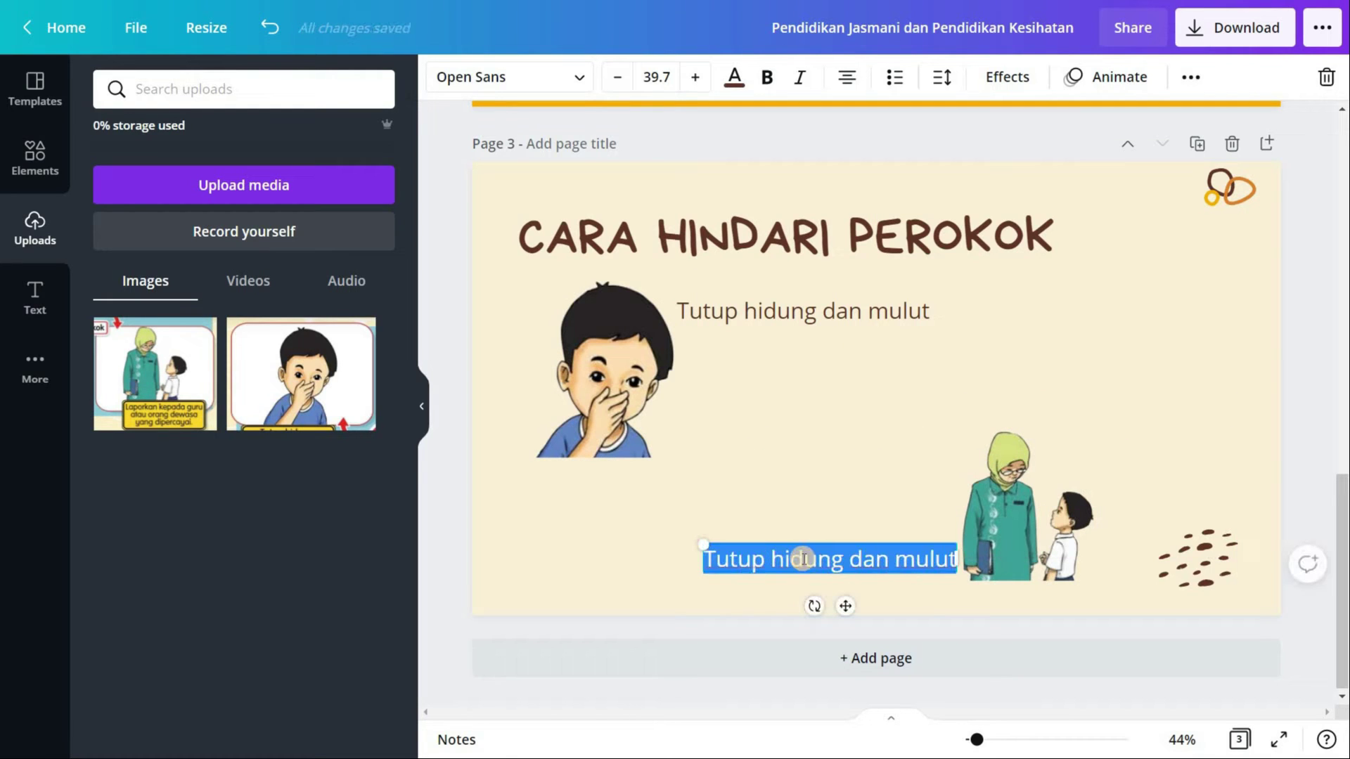
{"action": "type", "text": "Laporkan"}
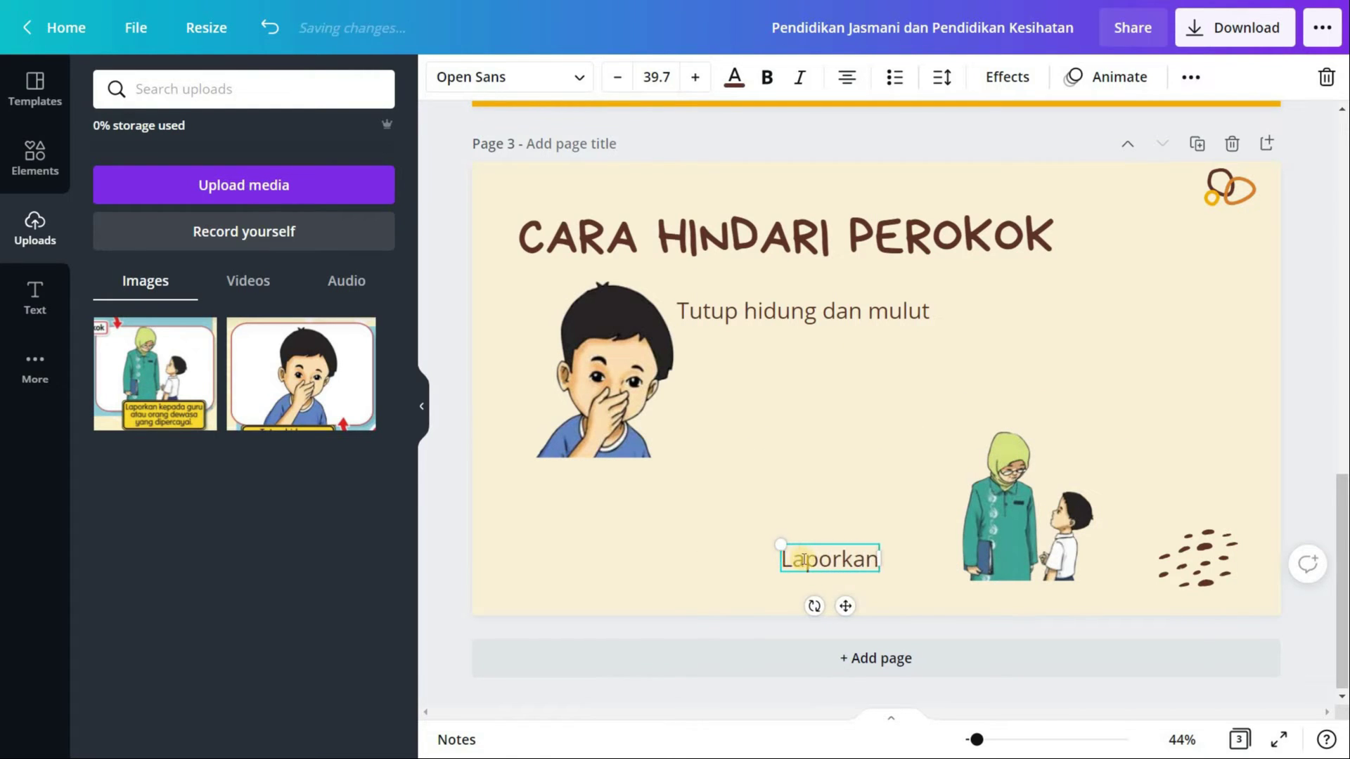
{"action": "type", "text": " kepada guru"}
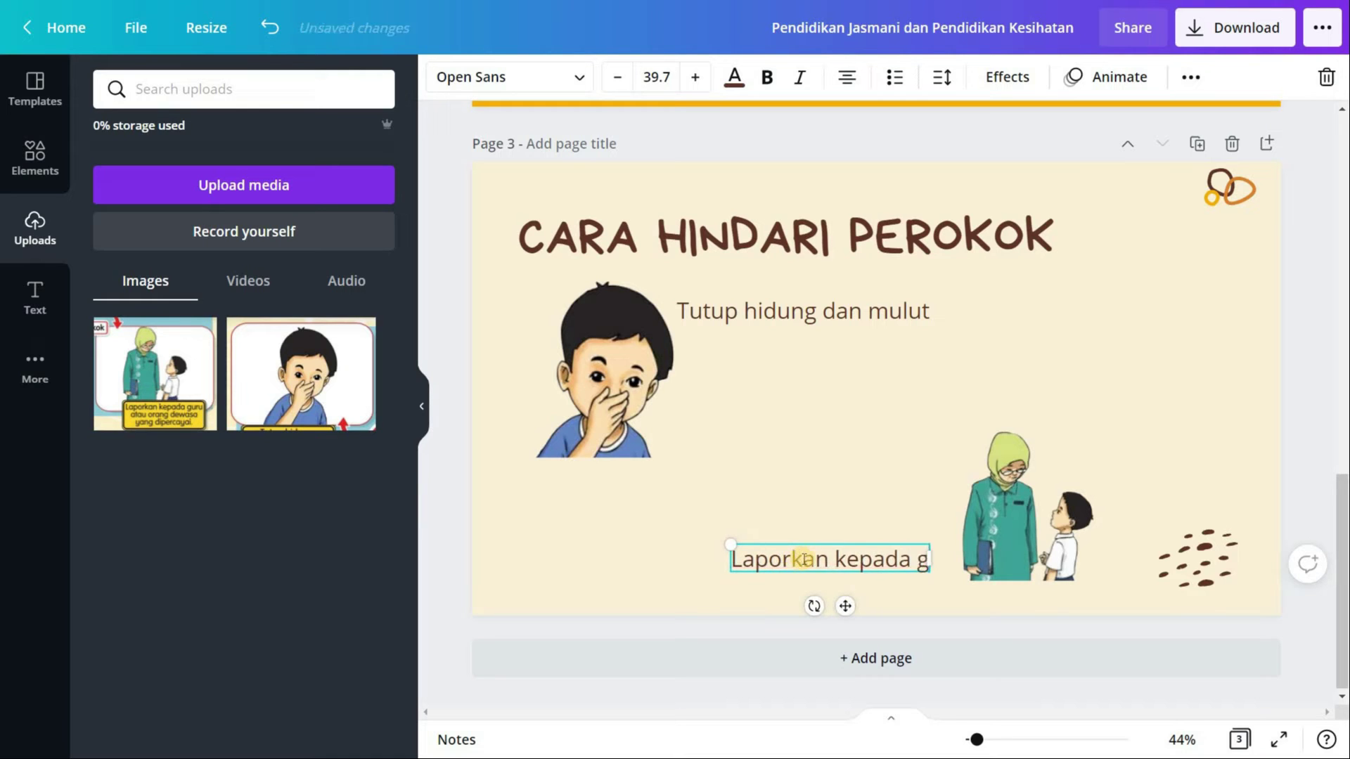
{"action": "left_click", "coordinate": [883, 420]}
{"action": "left_click", "coordinate": [964, 483]}
{"action": "left_click", "coordinate": [1043, 387]}
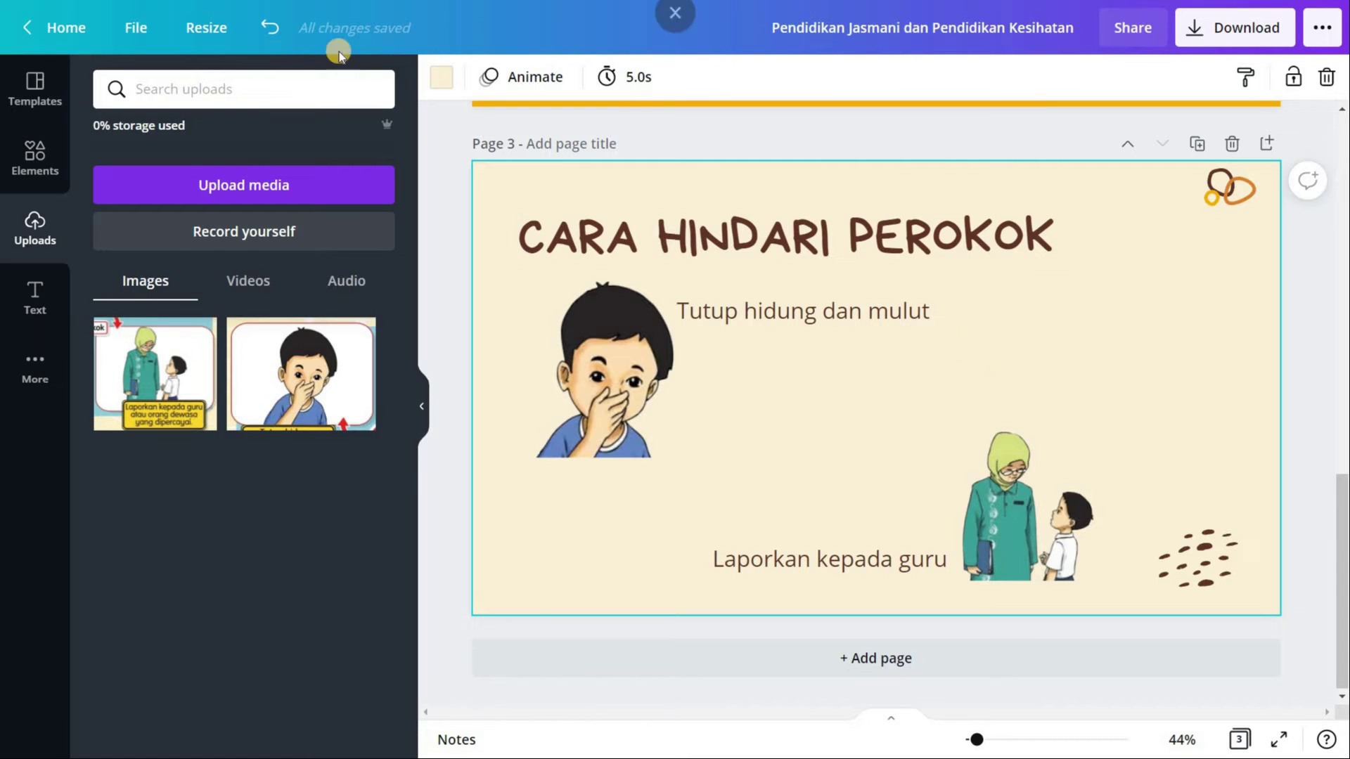
View the self-recording setup with camera and microphone access allowed, then return to editing without recording.
{"action": "left_click", "coordinate": [298, 238]}
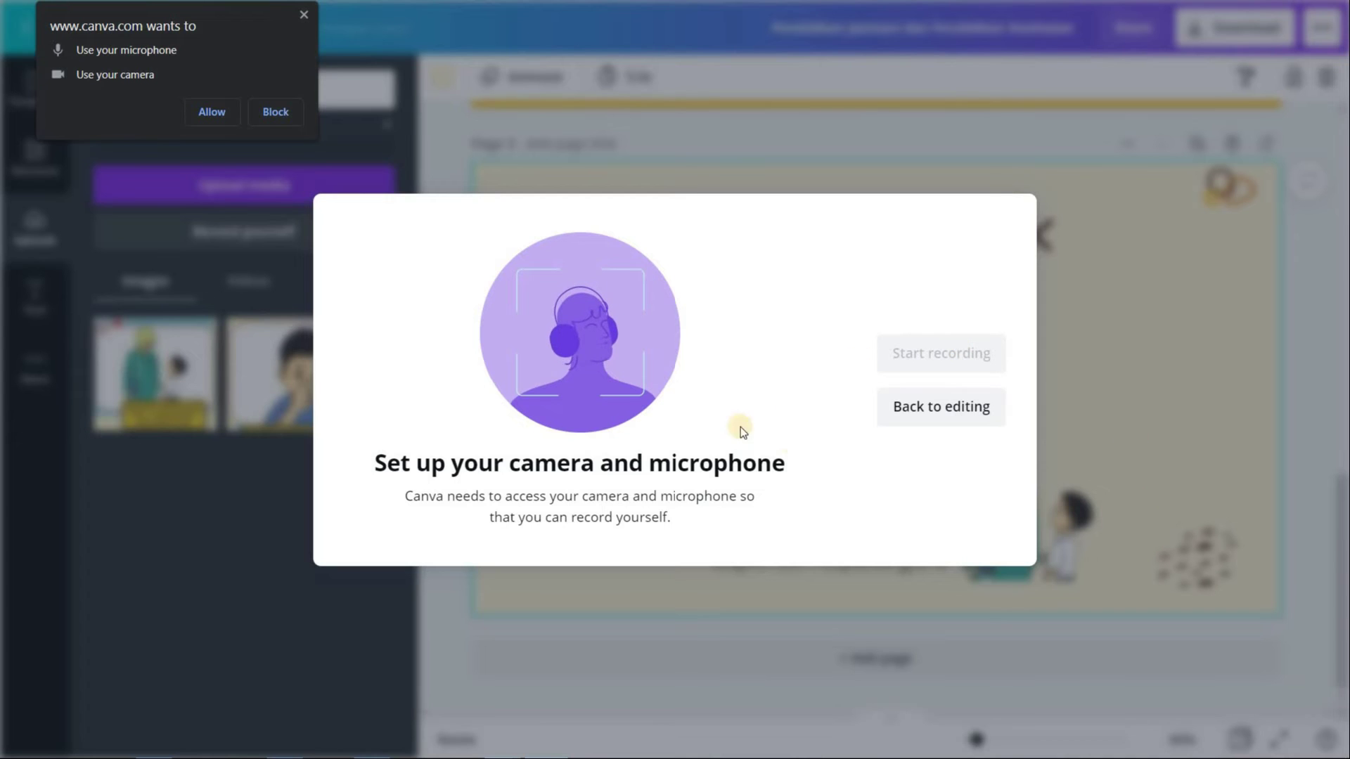
{"action": "left_click", "coordinate": [215, 112]}
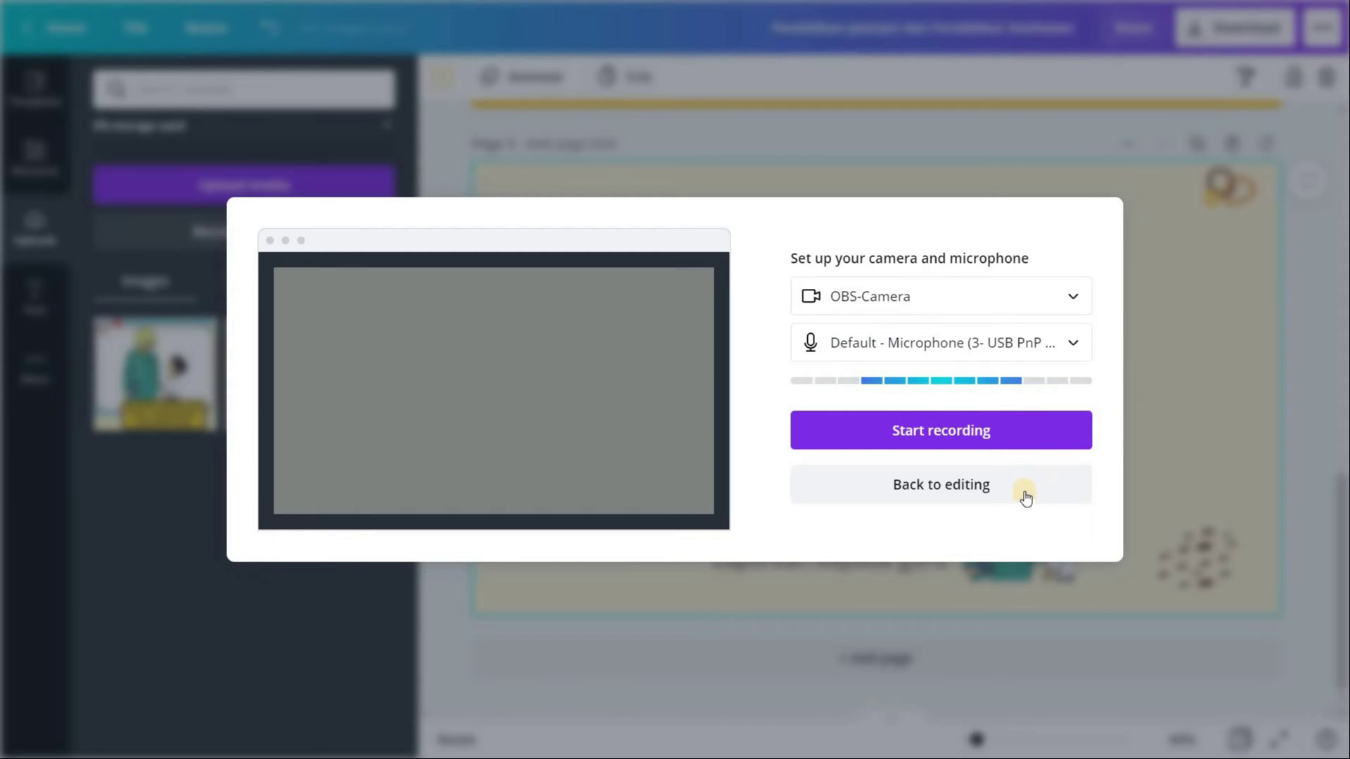
{"action": "left_click", "coordinate": [1025, 496]}
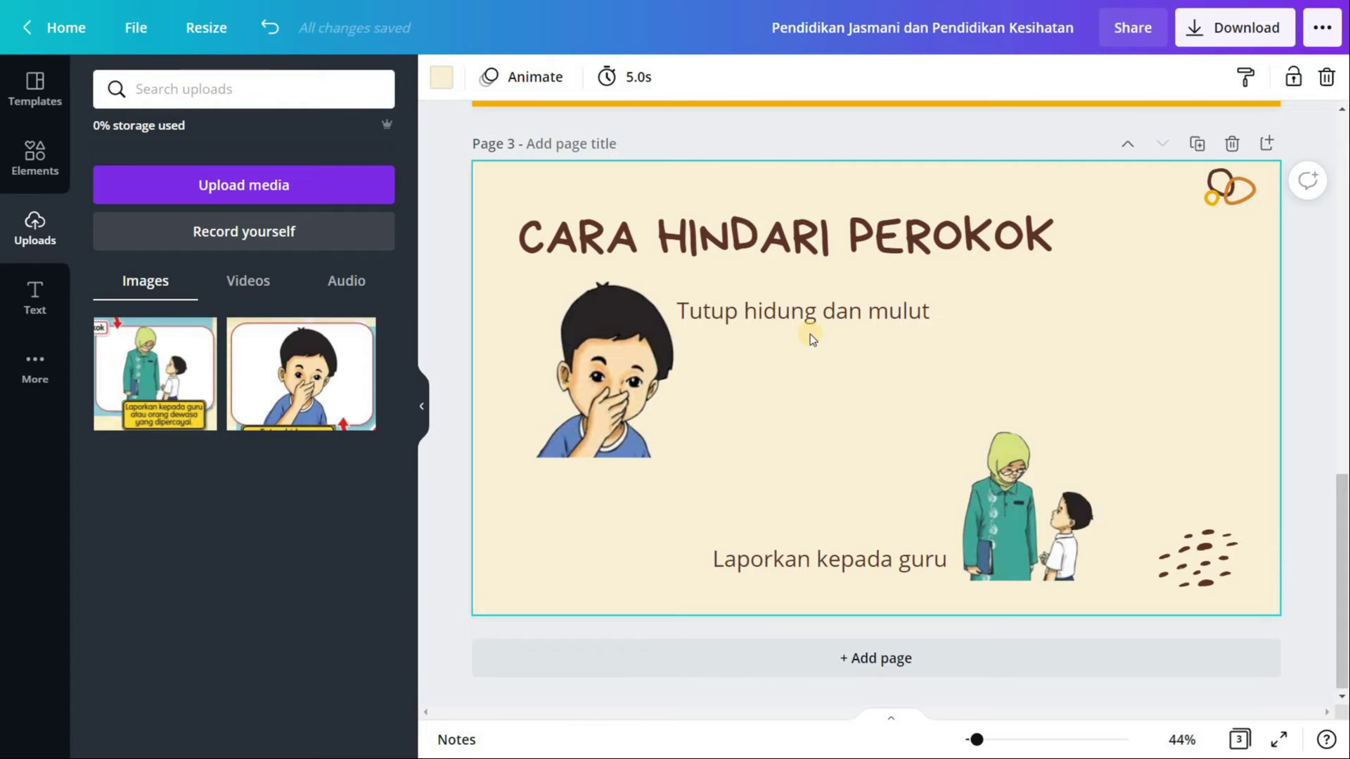
Add the "Supplemental Video" page of the Yellow and Orange Social Science Class template as a new page after page 3.
{"action": "scroll", "coordinate": [810, 335], "scroll_direction": "up", "scroll_amount": 3}
{"action": "scroll", "coordinate": [813, 348], "scroll_direction": "down", "scroll_amount": 3}
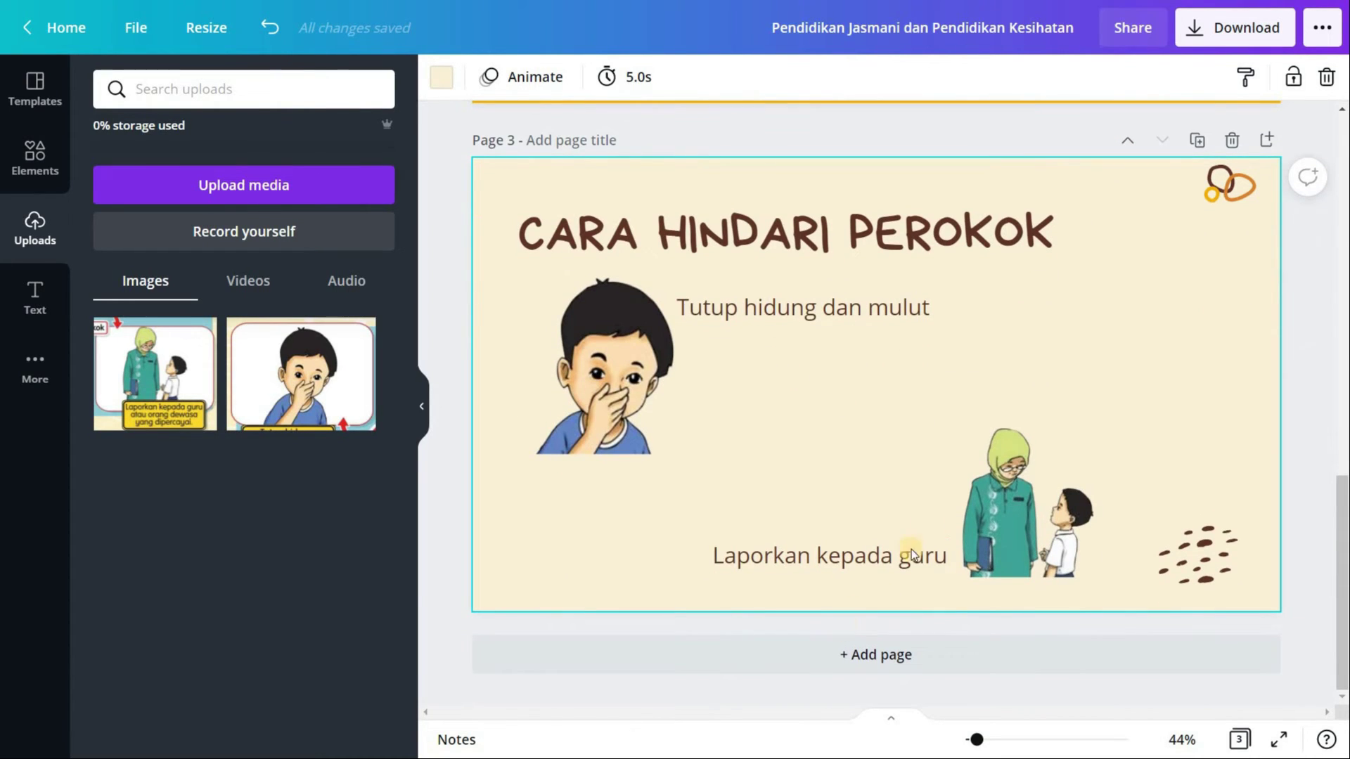
{"action": "left_click", "coordinate": [34, 158]}
{"action": "left_click", "coordinate": [34, 99]}
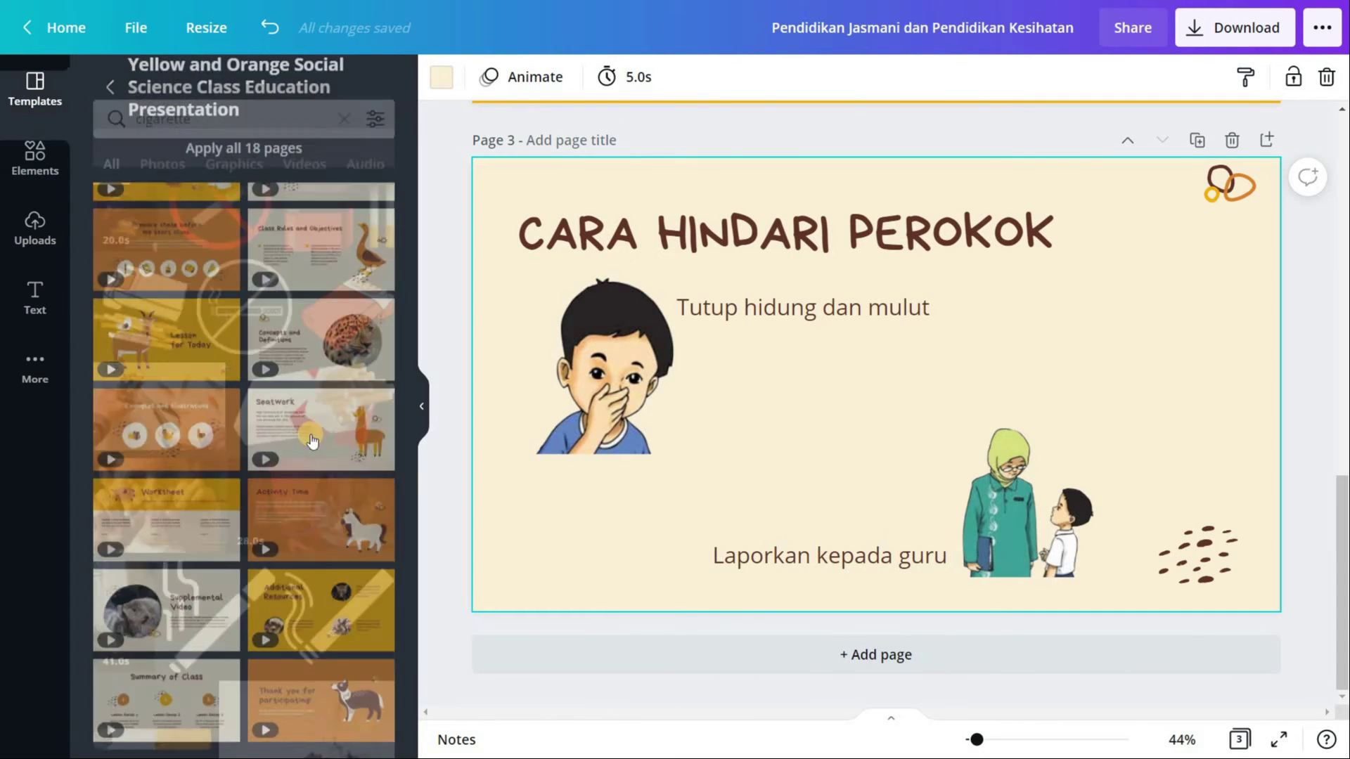
{"action": "scroll", "coordinate": [156, 525], "scroll_direction": "down", "scroll_amount": 5}
{"action": "mouse_move", "coordinate": [184, 434]}
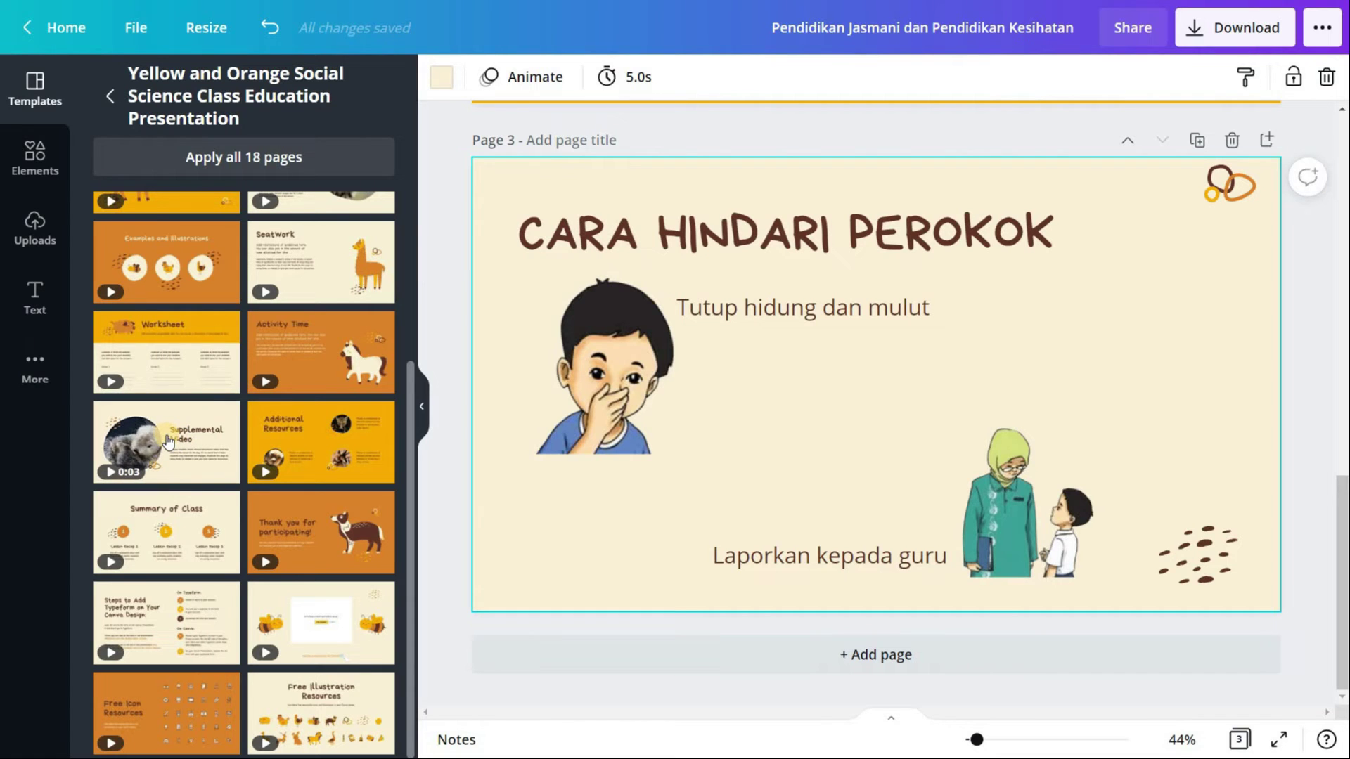
{"action": "left_click", "coordinate": [175, 441]}
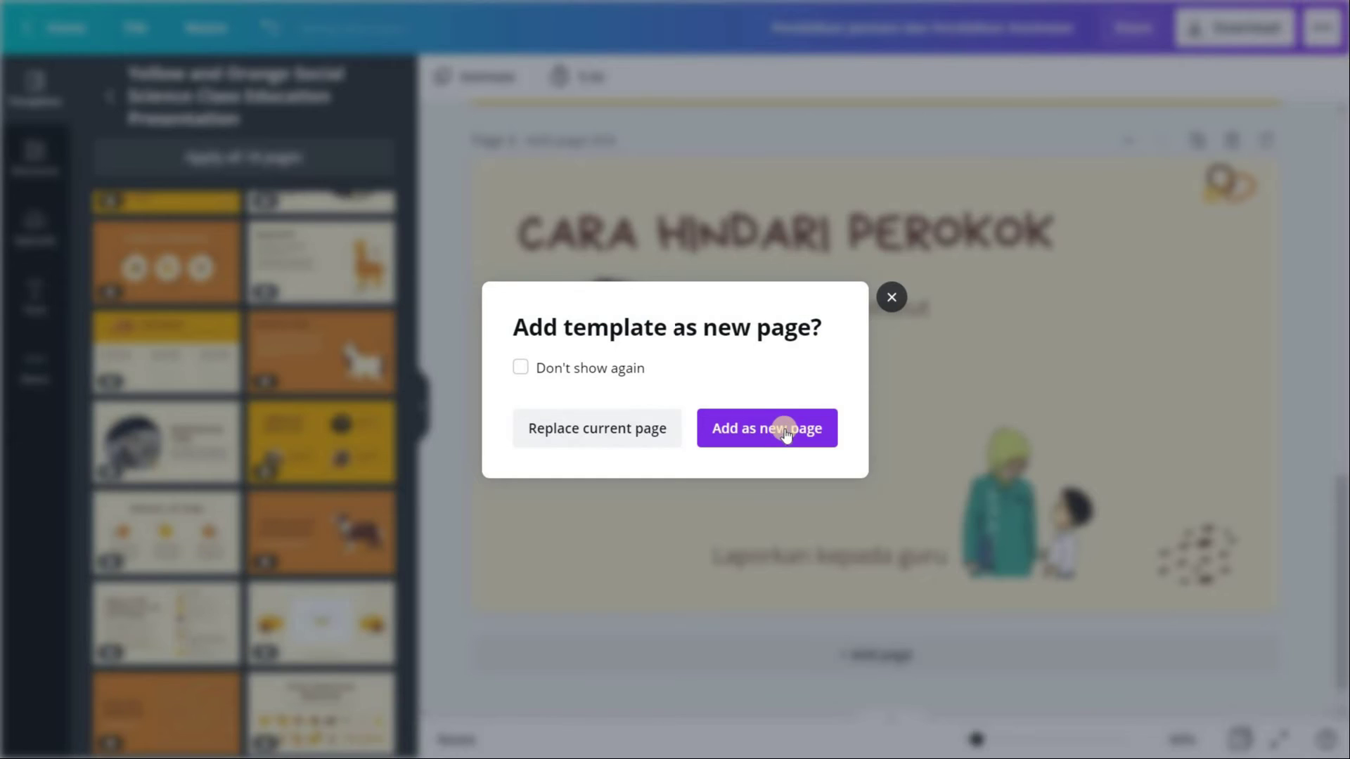
{"action": "left_click", "coordinate": [745, 430]}
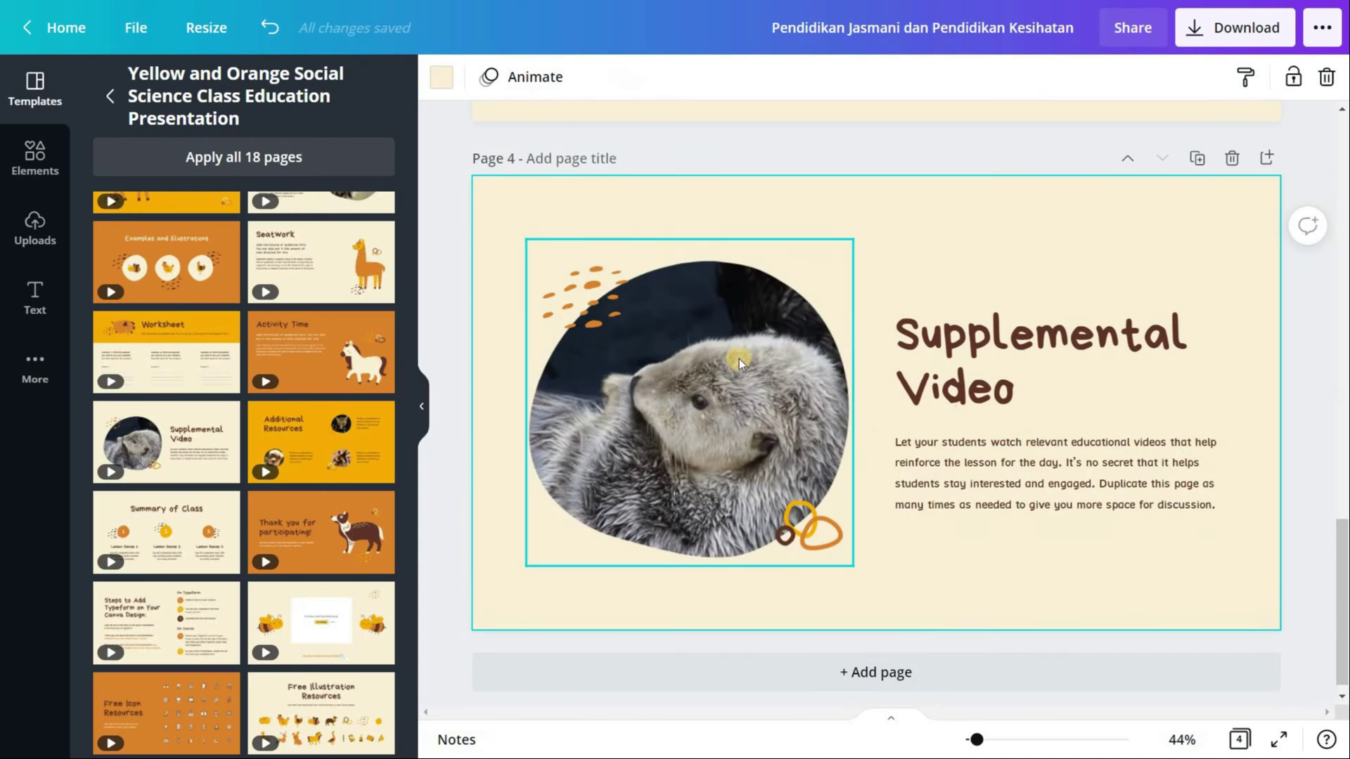
{"action": "left_click", "coordinate": [1048, 360]}
{"action": "left_click", "coordinate": [872, 251]}
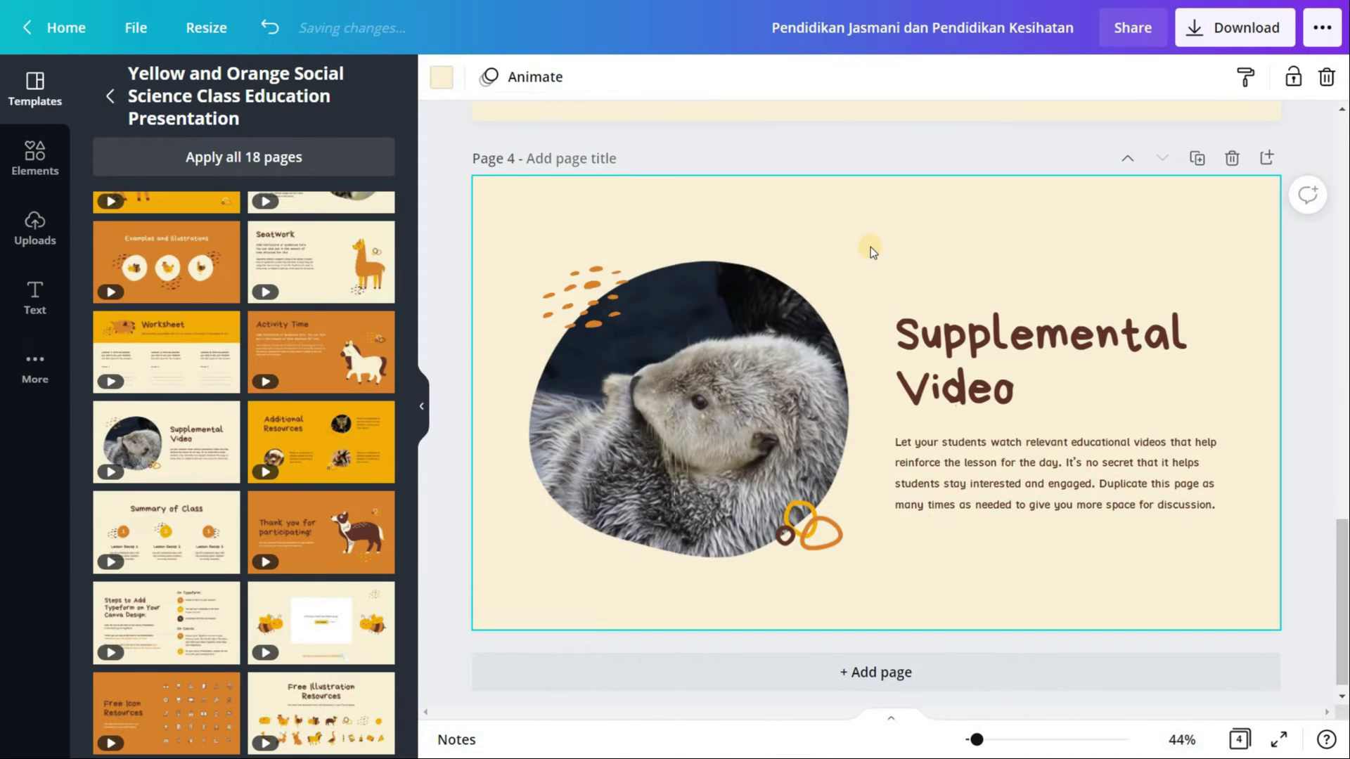
Replace the "Supplemental Video" title on page 4 with "VAPE JUGA SAMA SEPERTI ROKOK!" and delete the paragraph below it.
{"action": "scroll", "coordinate": [872, 251], "scroll_direction": "up", "scroll_amount": 2}
{"action": "scroll", "coordinate": [910, 346], "scroll_direction": "down", "scroll_amount": 3}
{"action": "left_click", "coordinate": [1015, 371]}
{"action": "left_click", "coordinate": [1014, 371]}
{"action": "left_click", "coordinate": [1014, 372]}
{"action": "left_click", "coordinate": [930, 322], "text": "shift"}
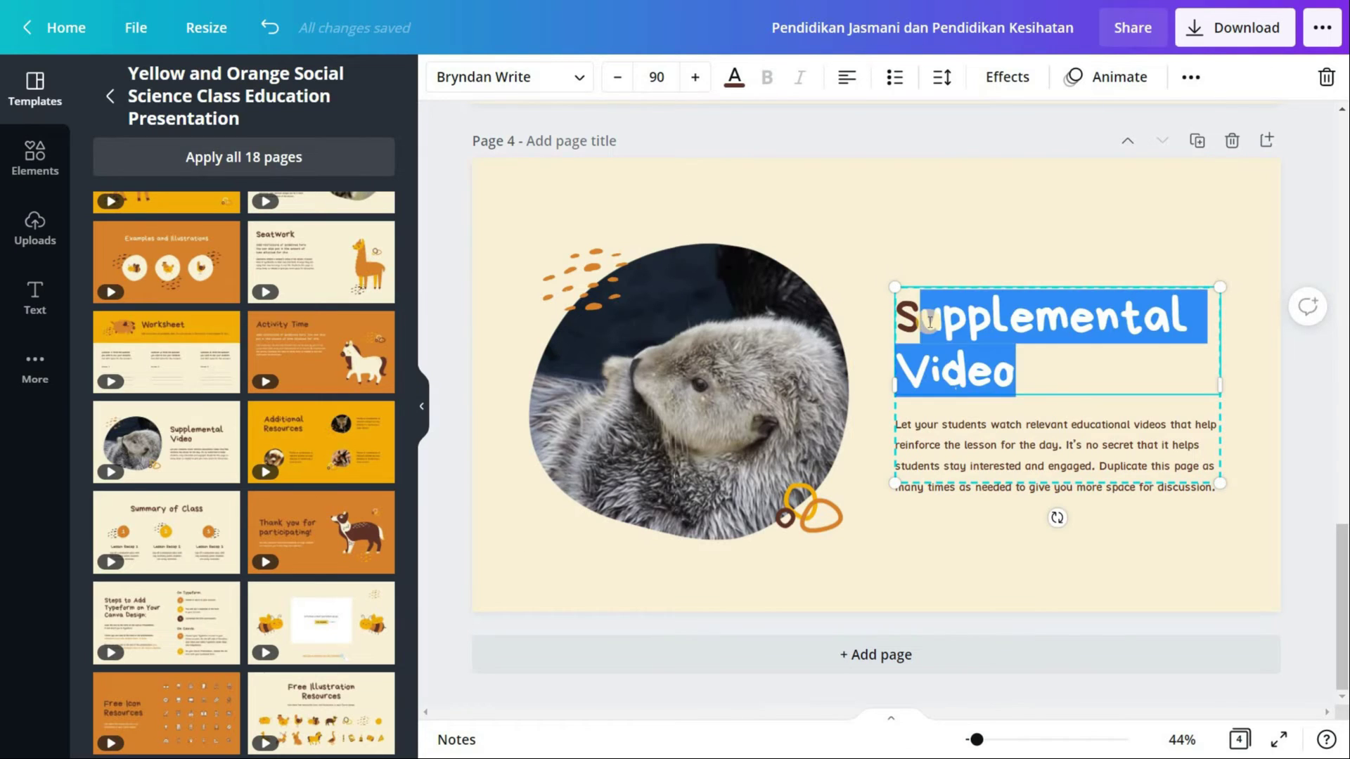
{"action": "key", "text": "Caps_Lock"}
{"action": "key", "text": "BackSpace"}
{"action": "key", "text": "BackSpace"}
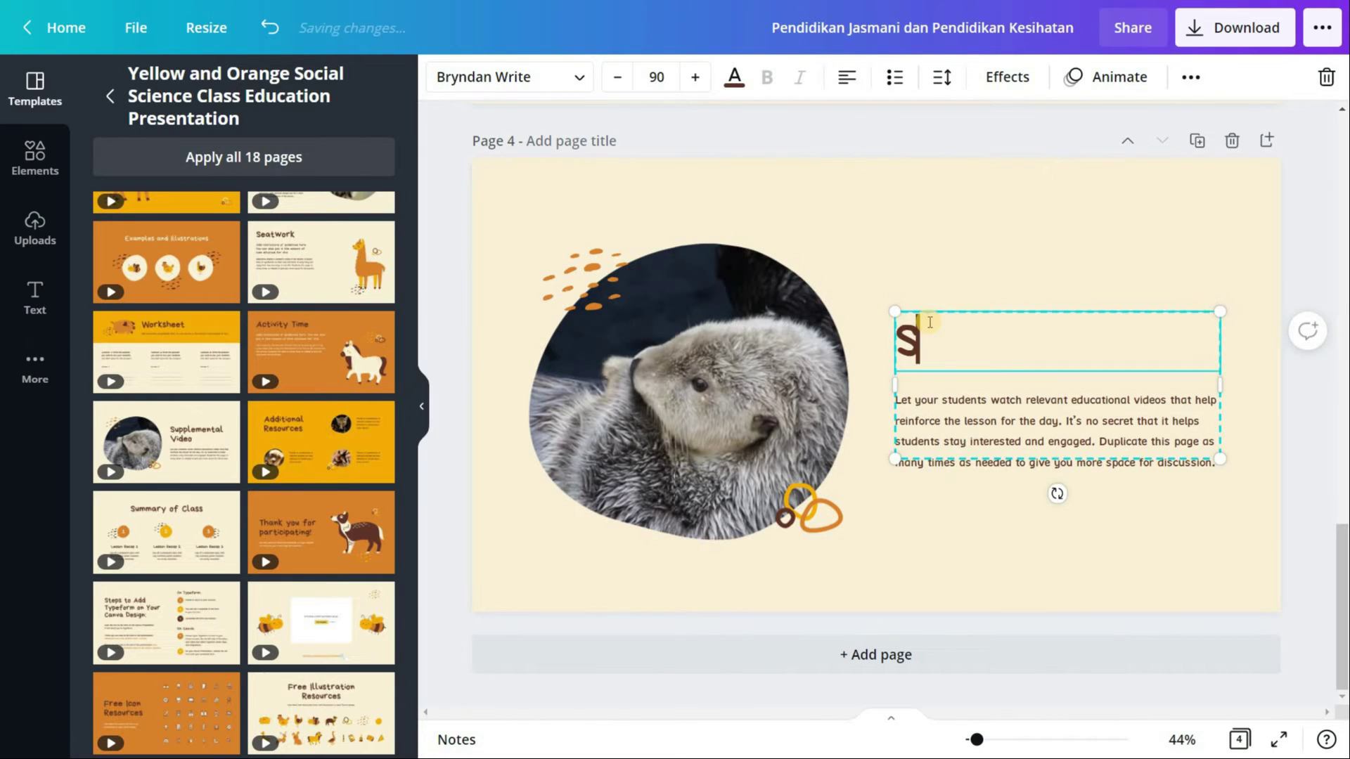
{"action": "type", "text": "VAPE JU"}
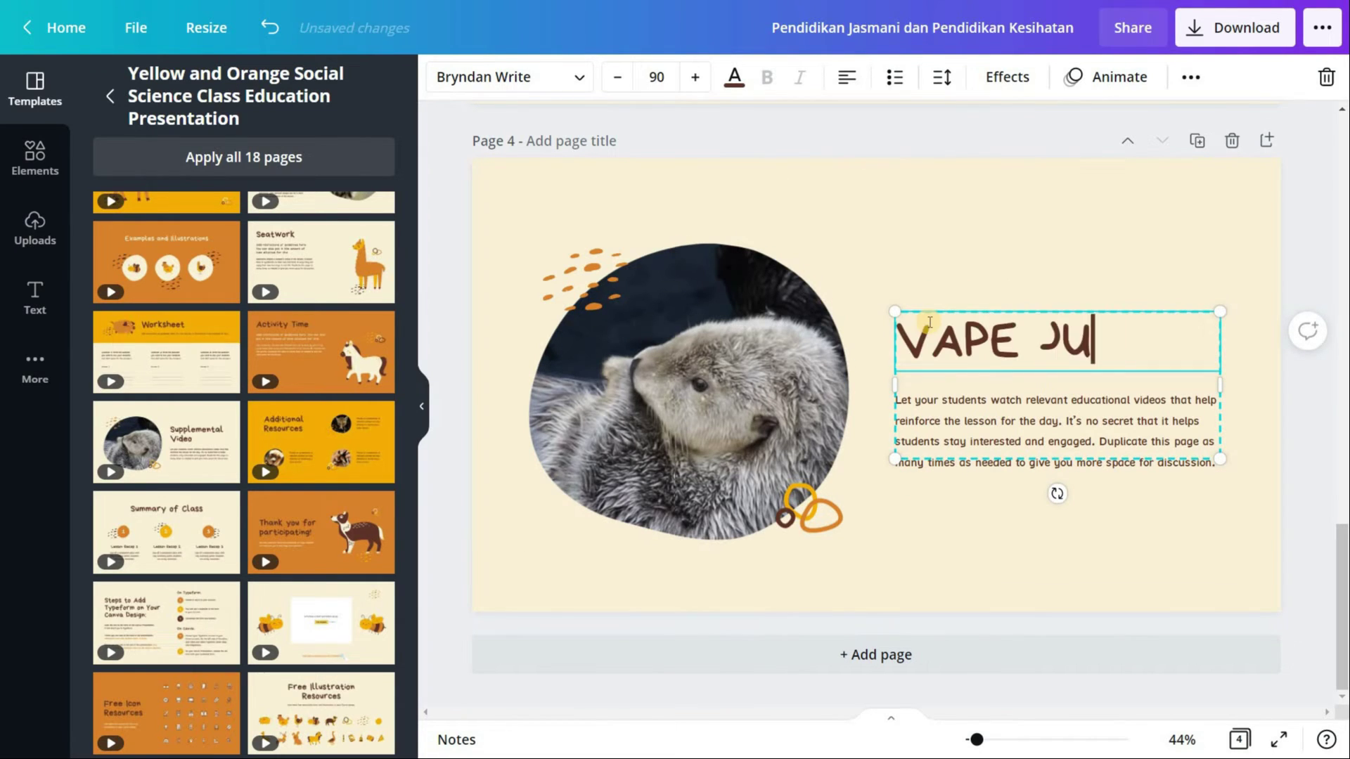
{"action": "type", "text": "GA SAMA SEPERT"}
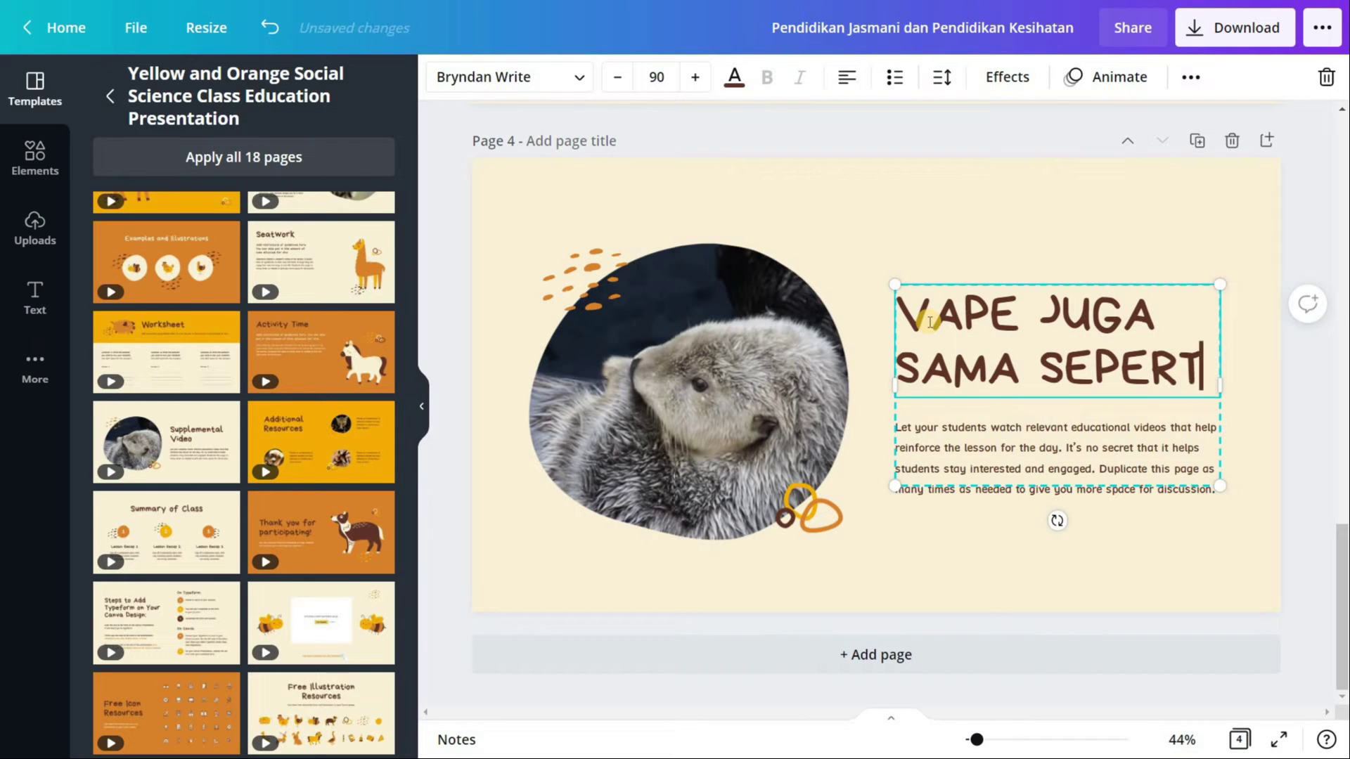
{"action": "type", "text": "I ROKOK!"}
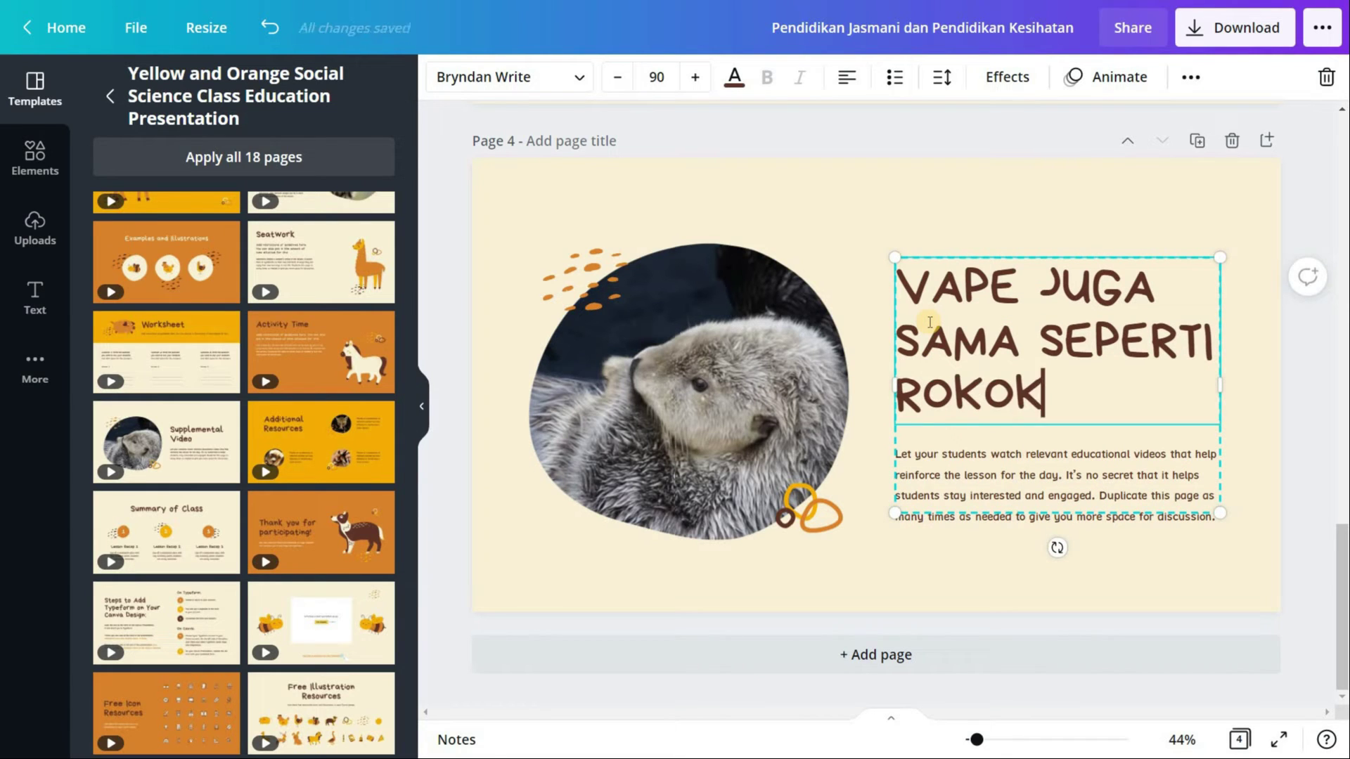
{"action": "left_click", "coordinate": [1123, 496]}
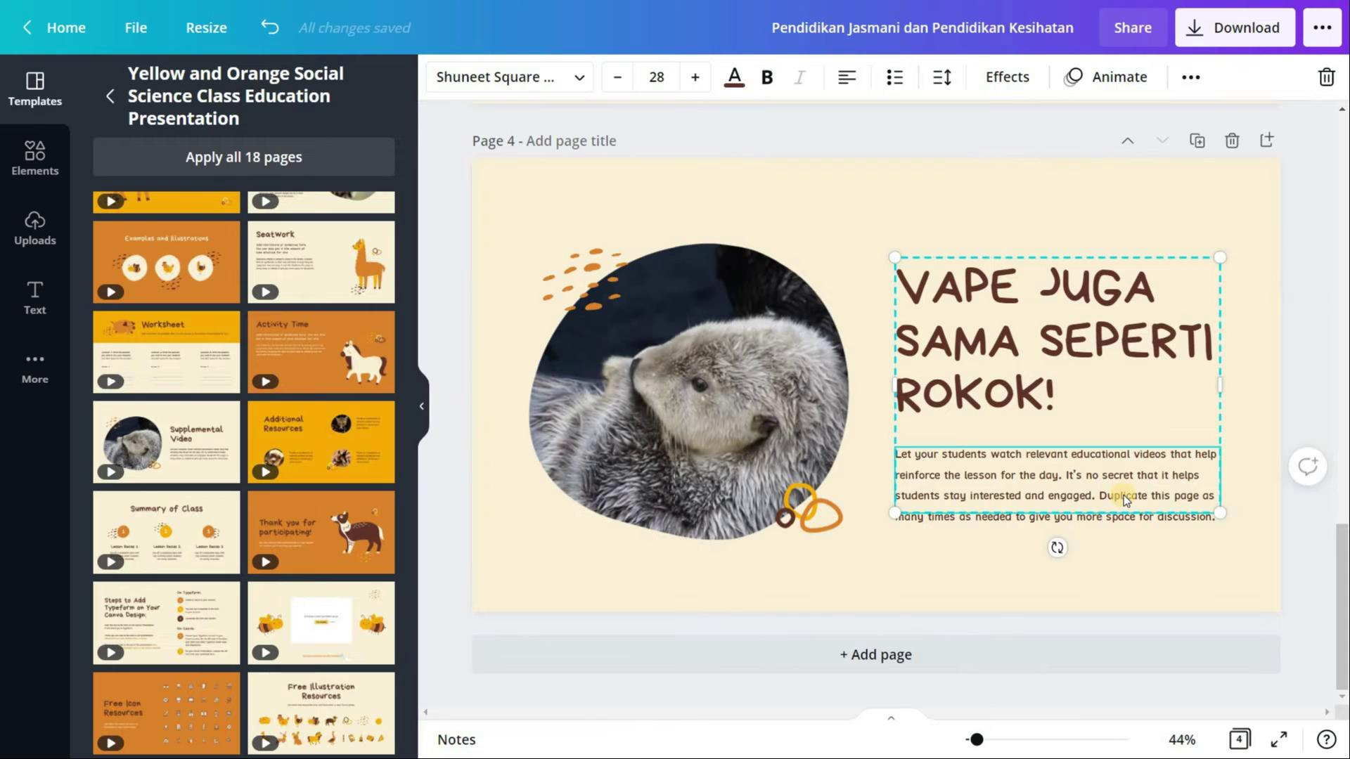
{"action": "key", "text": "Delete"}
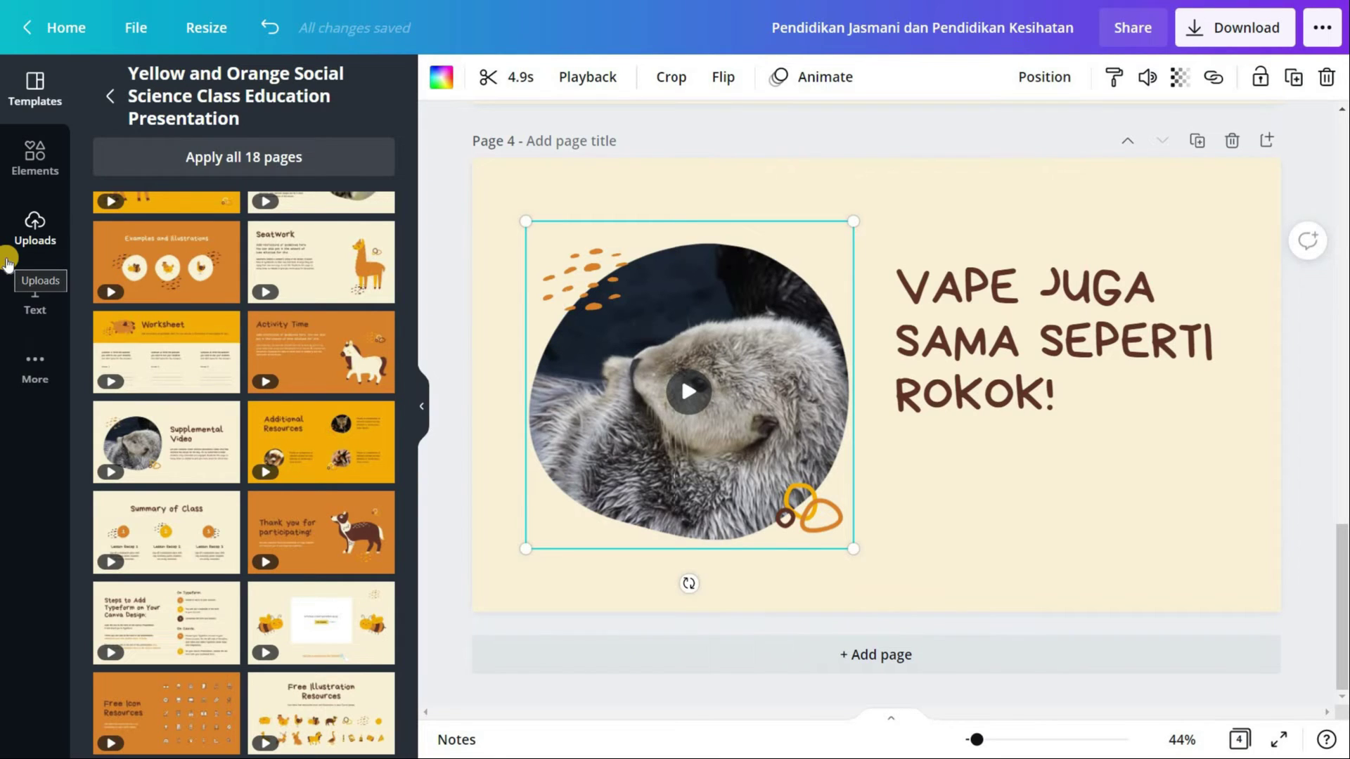
Search Canva's video library for "VAPE".
{"action": "left_click", "coordinate": [30, 365]}
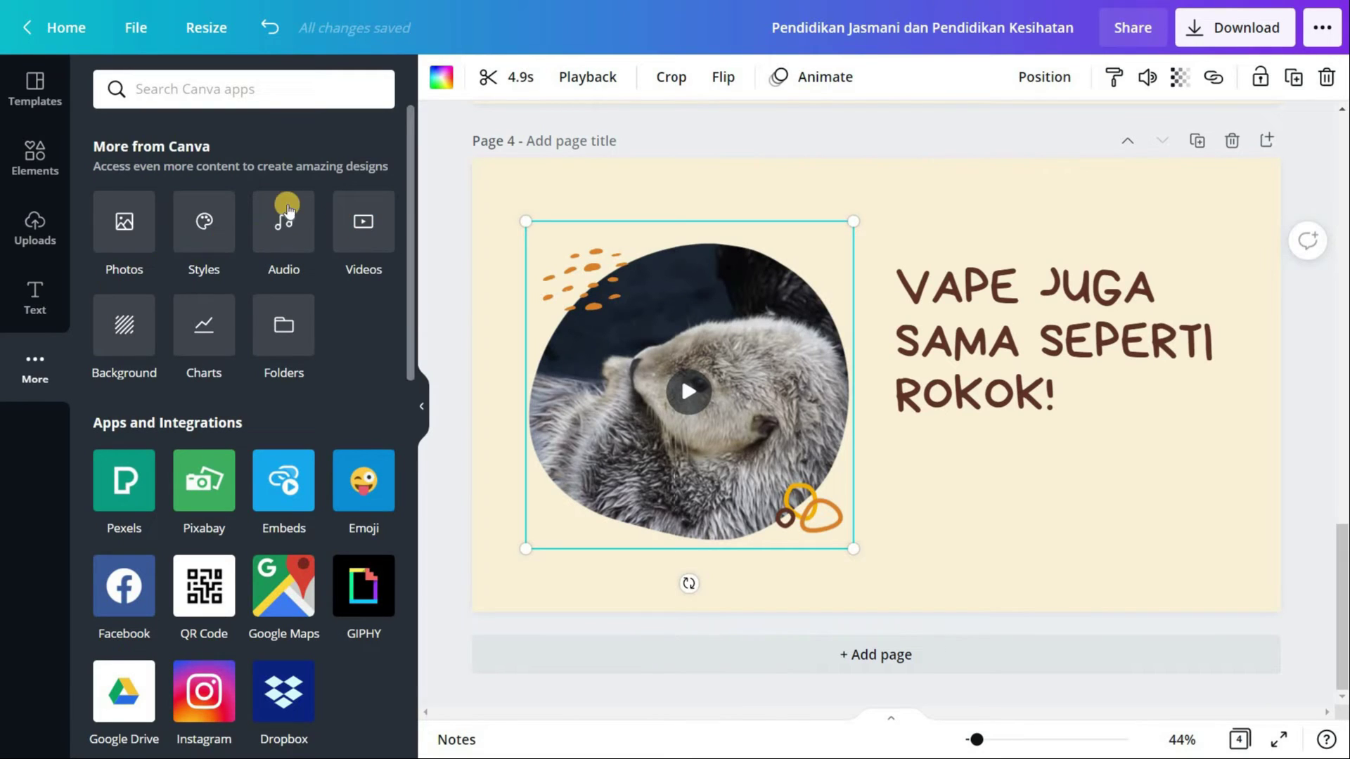
{"action": "left_click", "coordinate": [373, 222]}
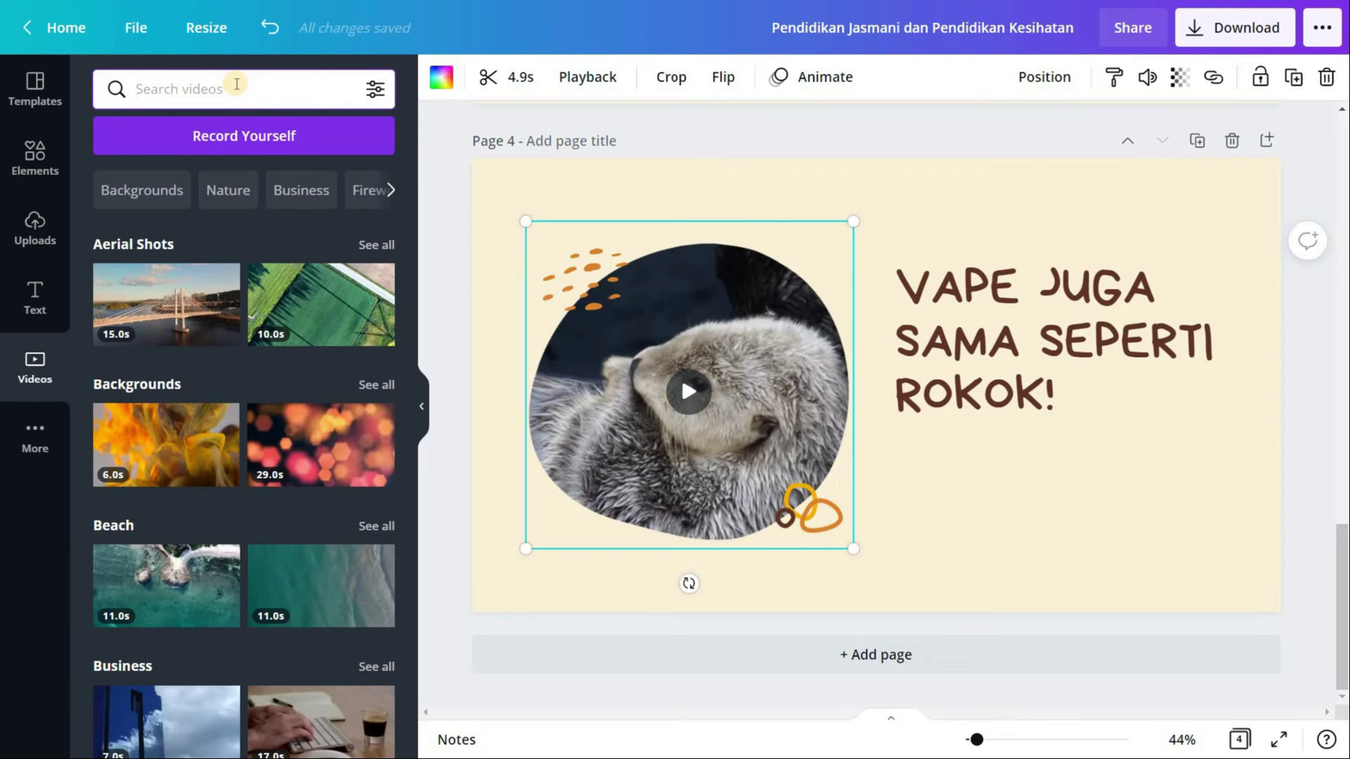
{"action": "type", "text": "VAPE"}
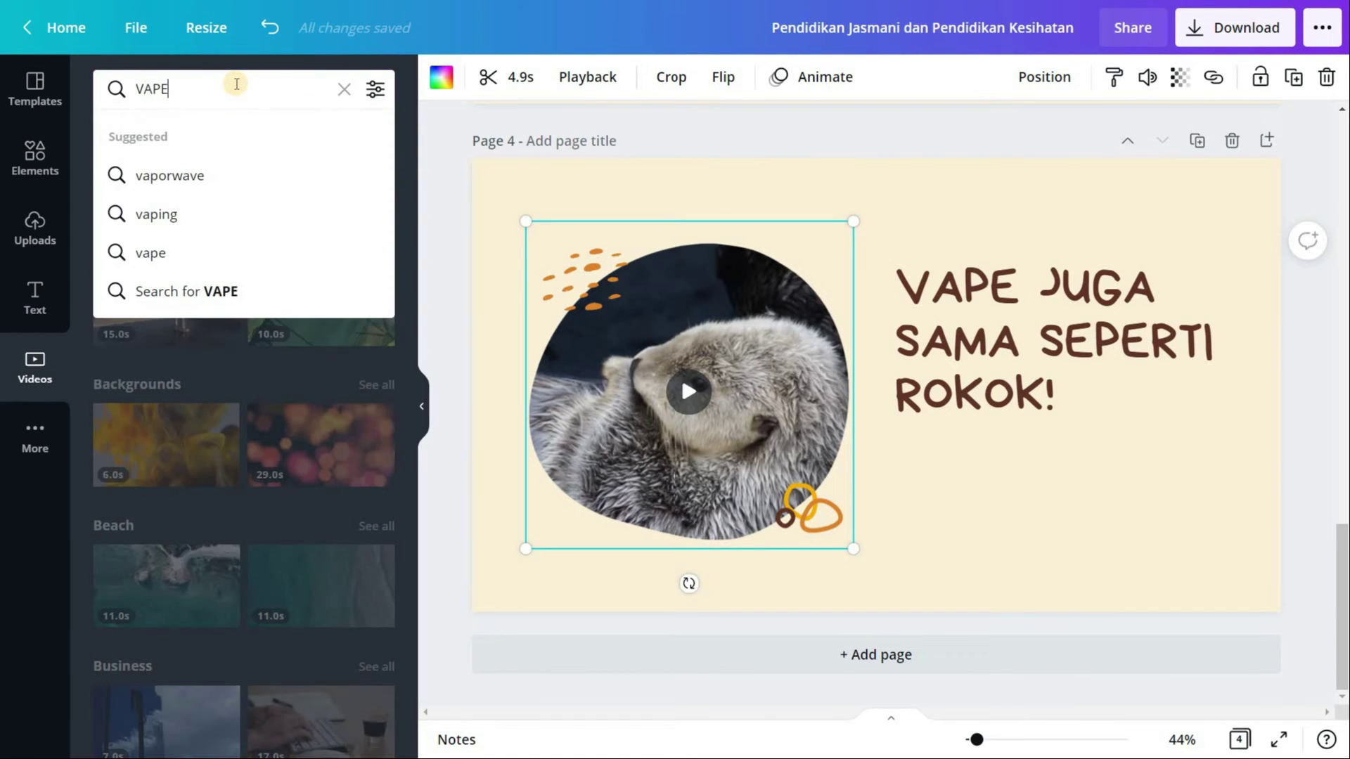
{"action": "key", "text": "Return"}
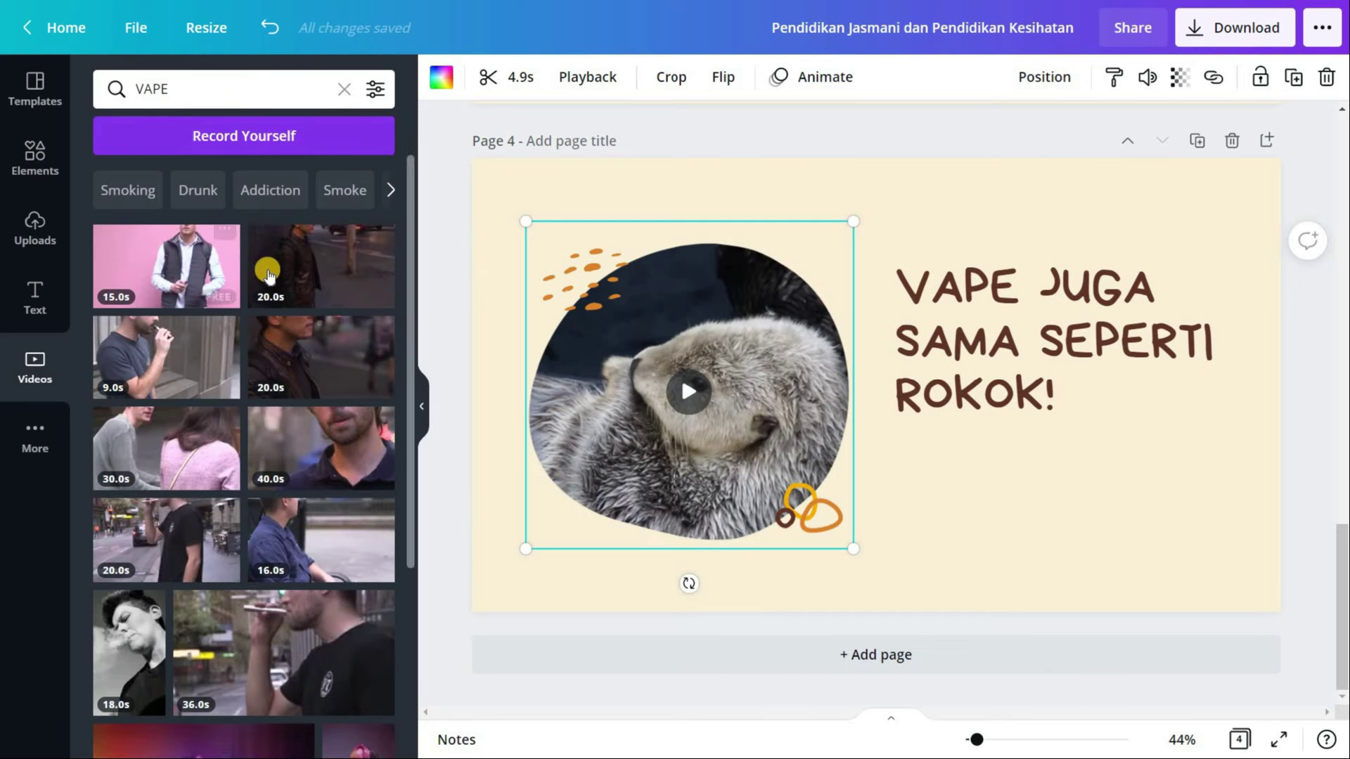
Replace the otter video in page 4's rounded frame with the 9.0s clip of a man in a dark T-shirt vaping.
{"action": "scroll", "coordinate": [267, 281], "scroll_direction": "down", "scroll_amount": 3}
{"action": "scroll", "coordinate": [285, 295], "scroll_direction": "down", "scroll_amount": 3}
{"action": "scroll", "coordinate": [224, 268], "scroll_direction": "up", "scroll_amount": 6}
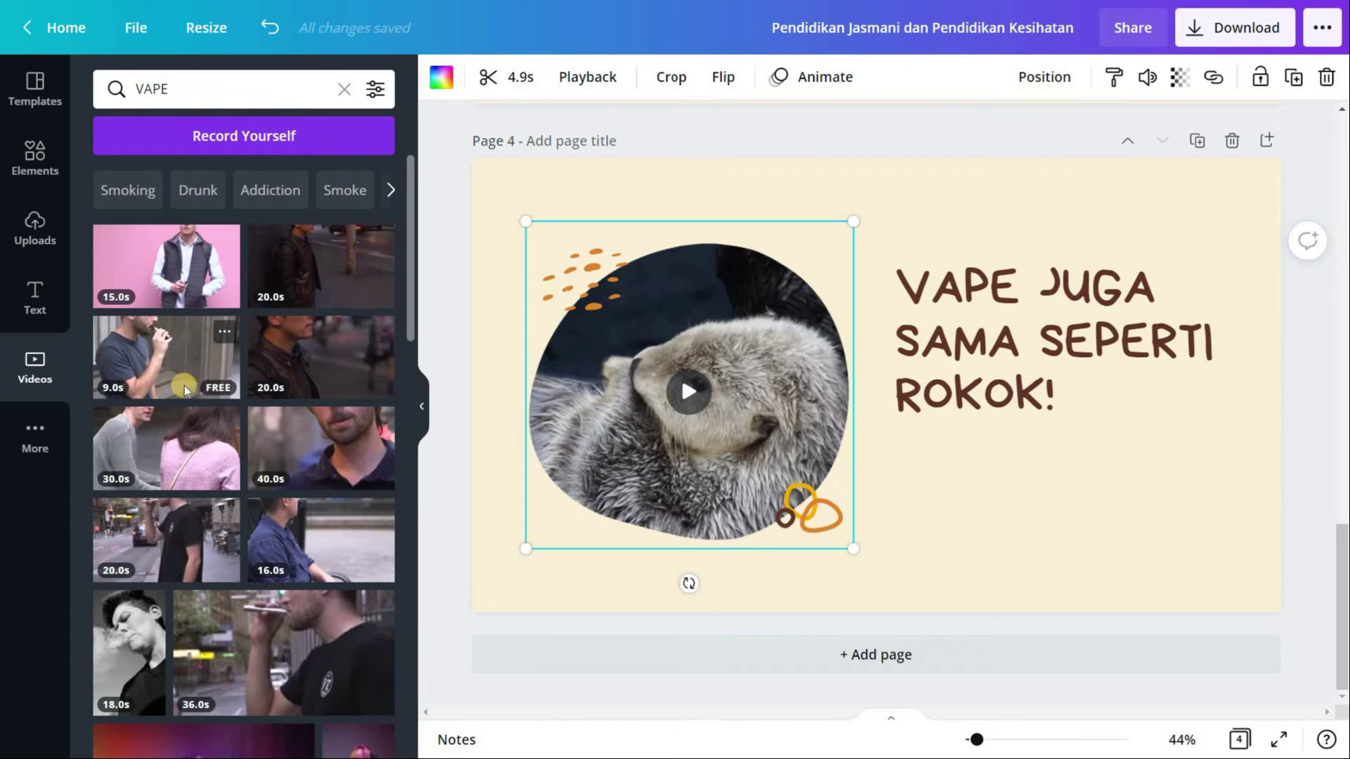
{"action": "left_click", "coordinate": [160, 355]}
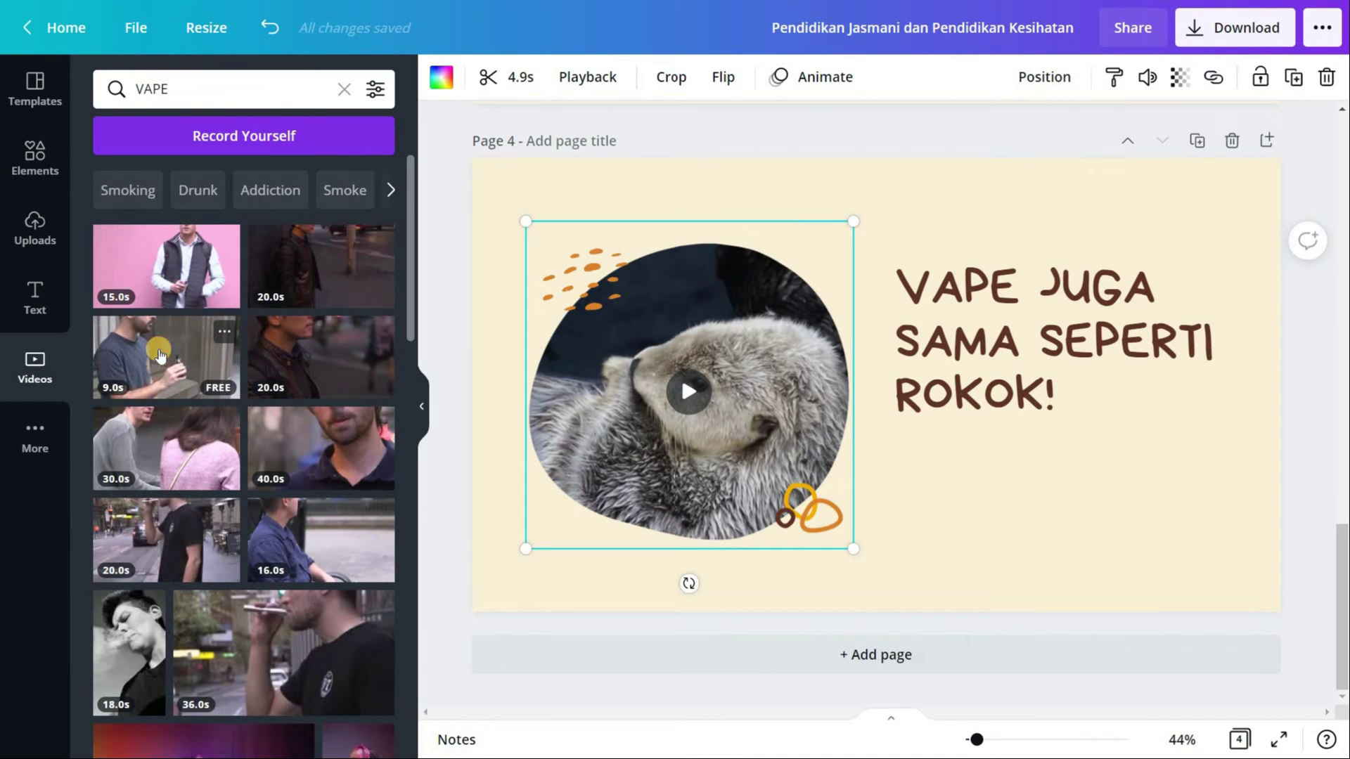
{"action": "left_click_drag", "start_coordinate": [952, 439], "coordinate": [881, 441]}
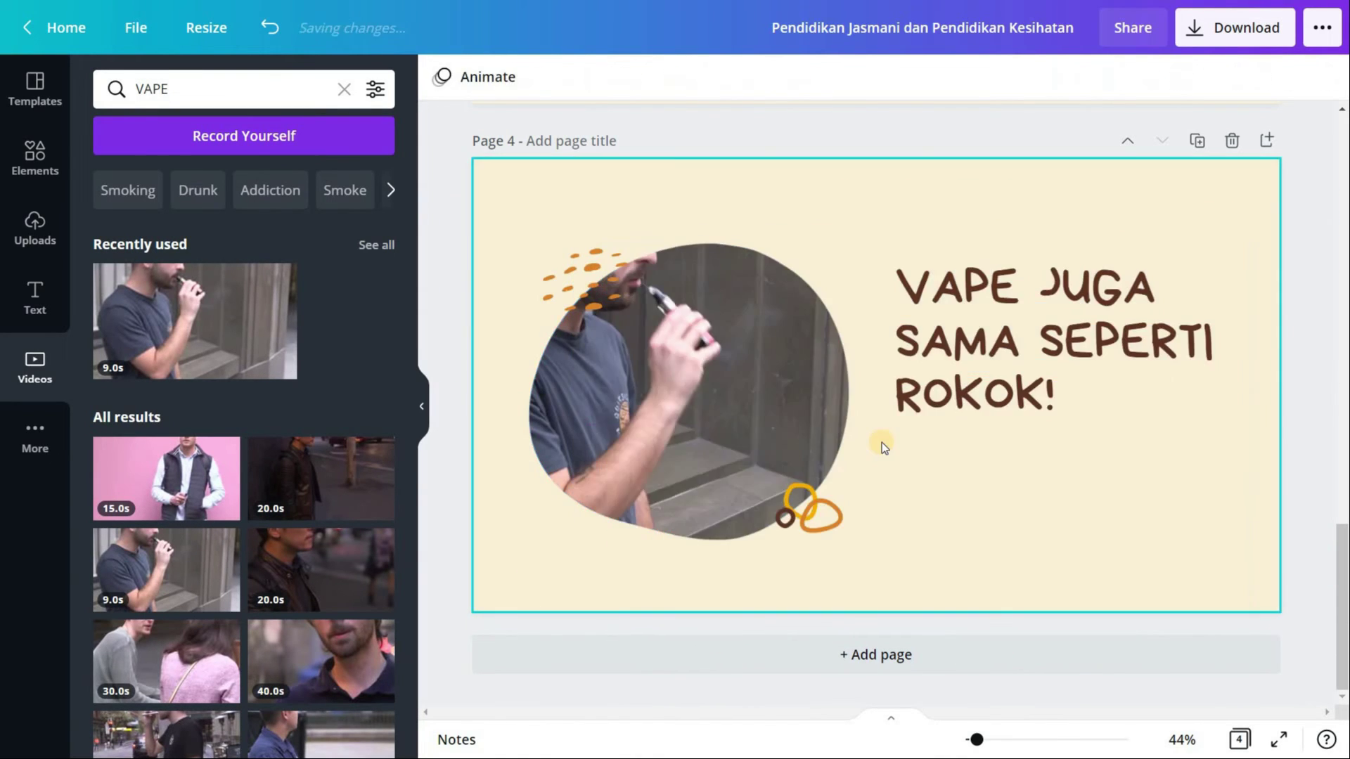
Pull the vaping clip out of its frame and put it back, previewing its playback inside the frame.
{"action": "left_click_drag", "start_coordinate": [675, 369], "coordinate": [940, 349]}
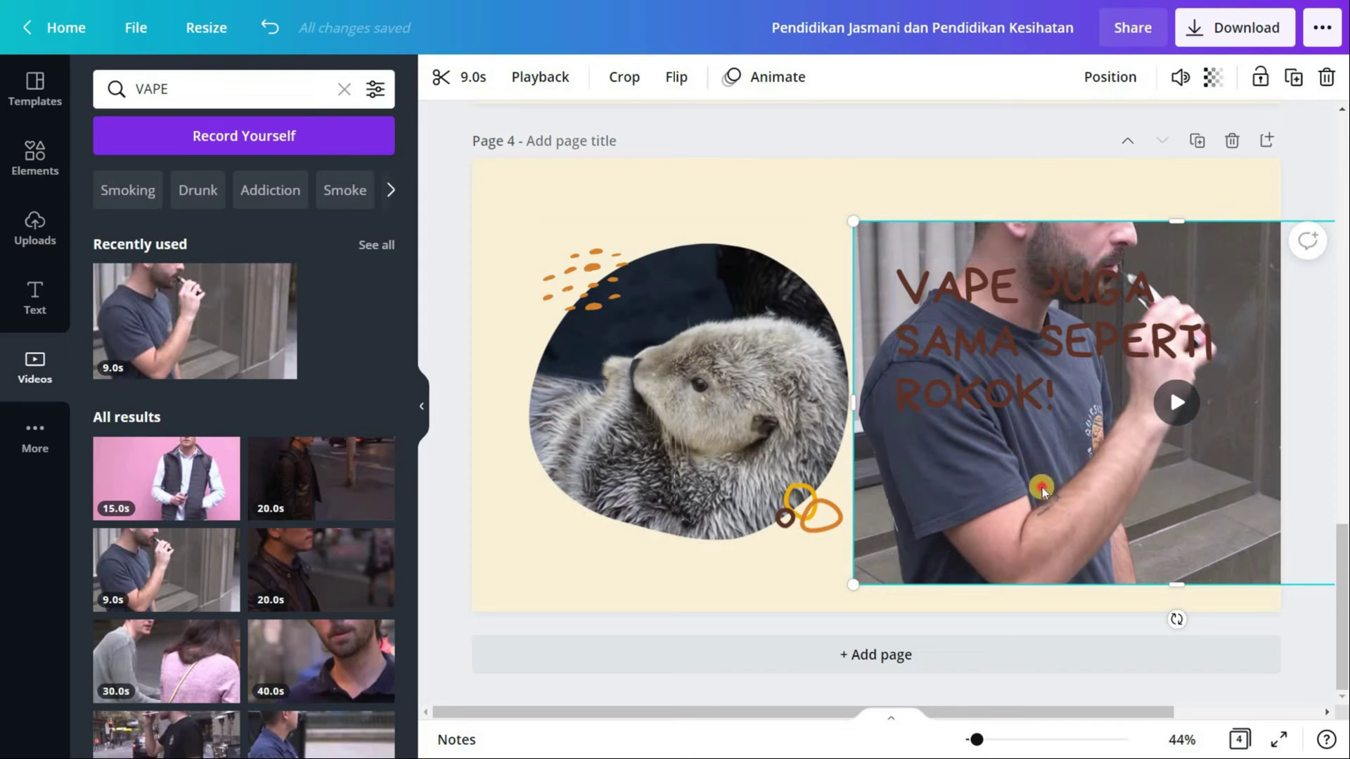
{"action": "left_click_drag", "start_coordinate": [1045, 484], "coordinate": [798, 427]}
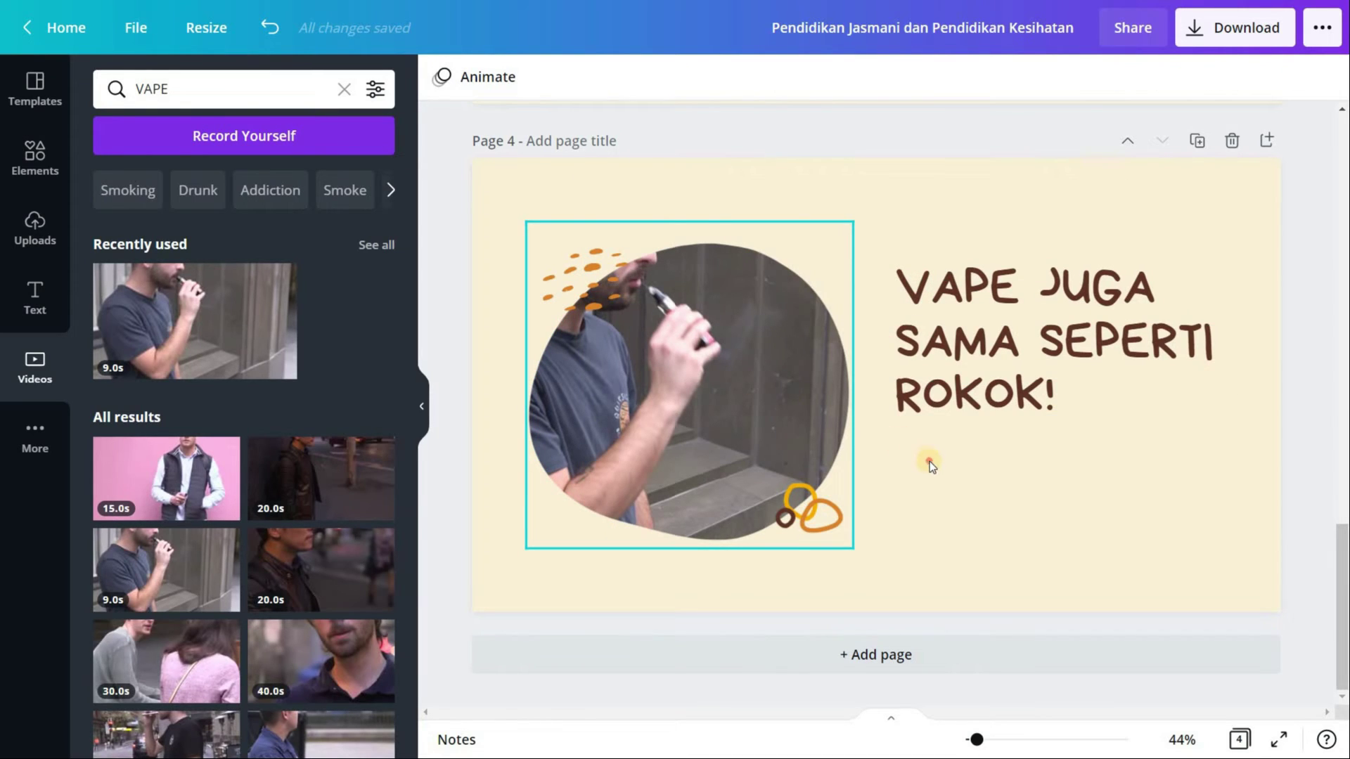
{"action": "left_click", "coordinate": [694, 400]}
{"action": "left_click", "coordinate": [689, 395]}
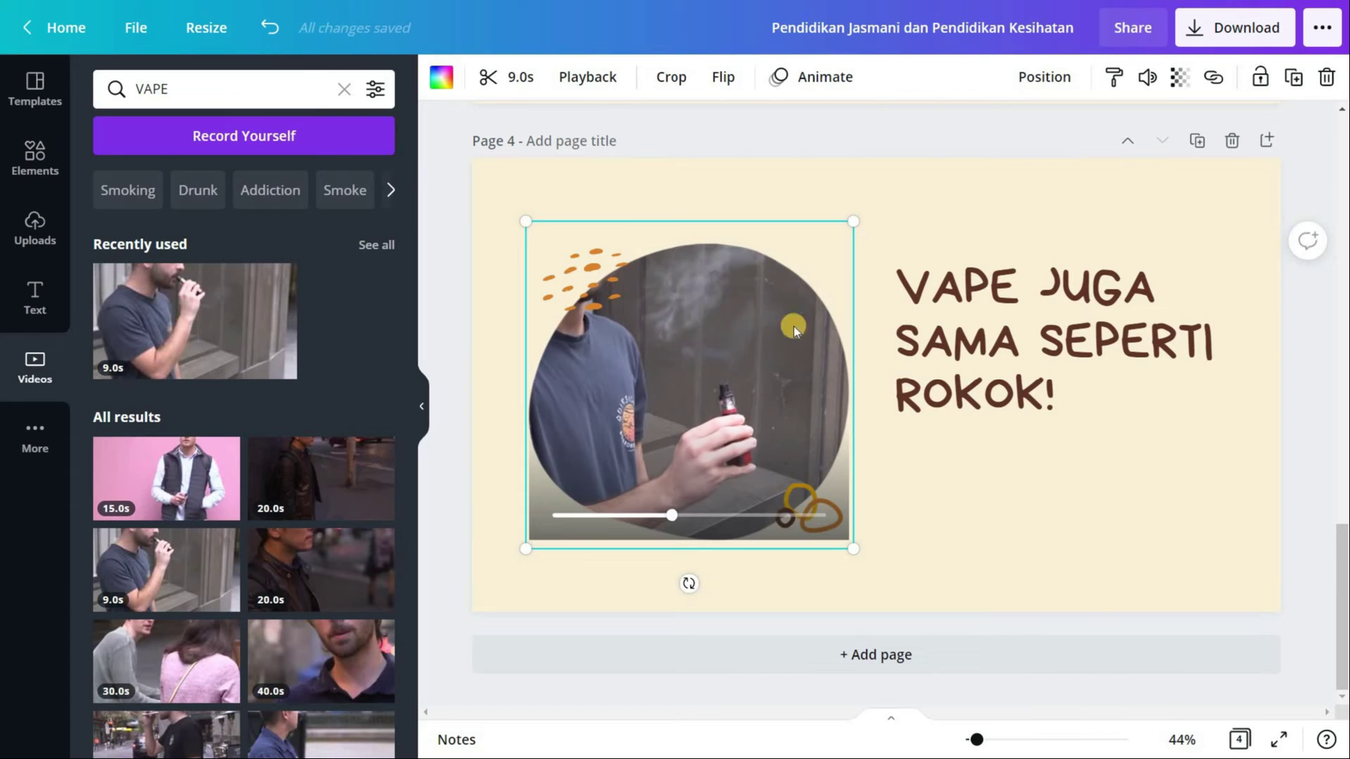
{"action": "left_click", "coordinate": [1065, 449]}
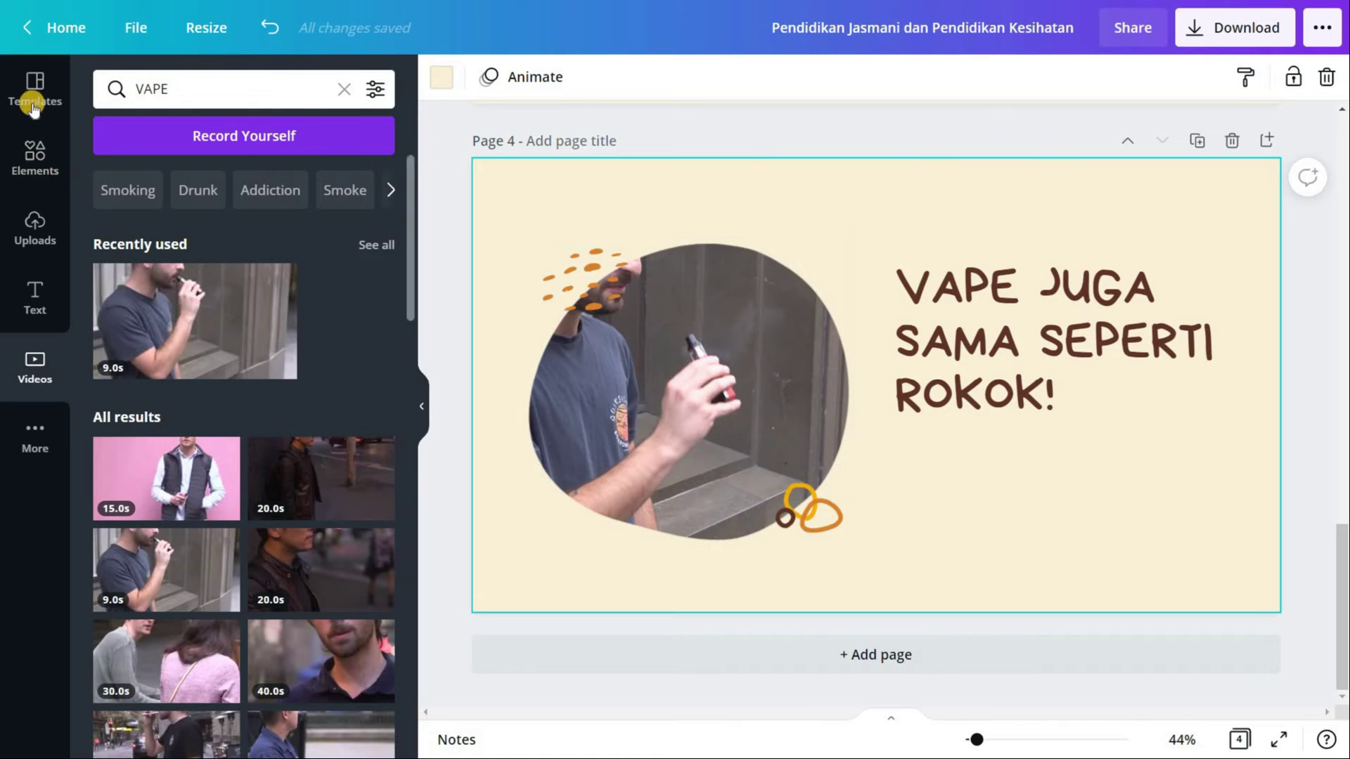
Search the design elements for "NO" in place of the earlier "cigarette" search.
{"action": "left_click", "coordinate": [255, 96]}
{"action": "key", "text": "ctrl+a"}
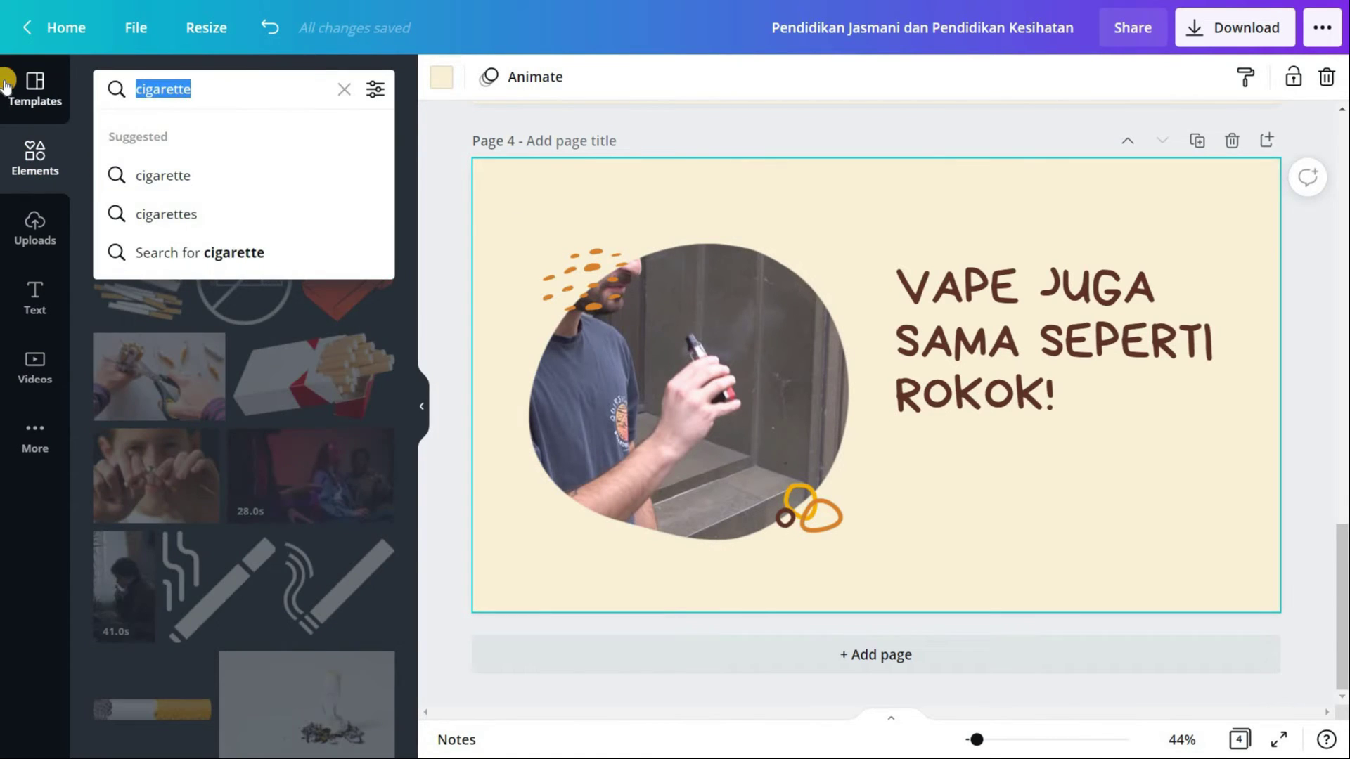
{"action": "type", "text": "NO"}
{"action": "key", "text": "Return"}
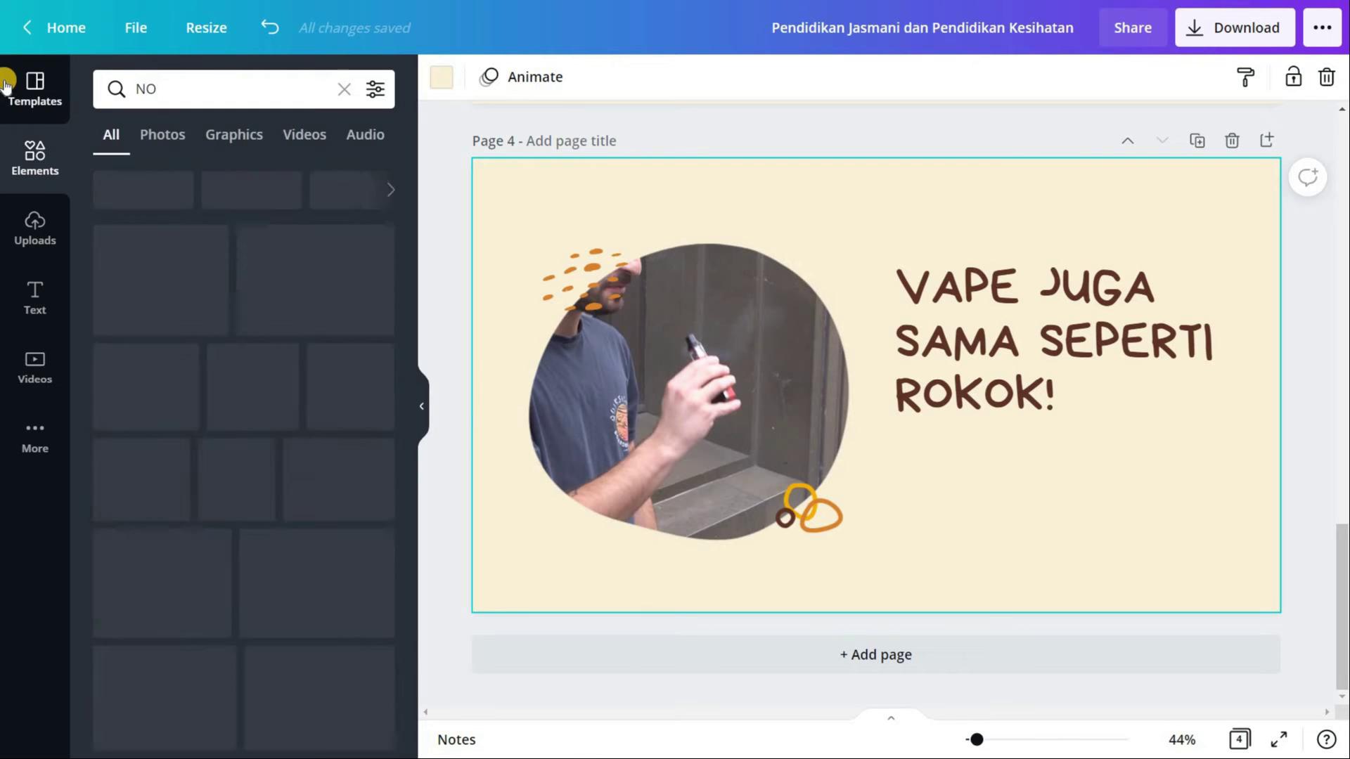
Place the red X graphic over the lower part of the vaping video on page 4, enlarge it slightly and deselect it.
{"action": "scroll", "coordinate": [297, 259], "scroll_direction": "down", "scroll_amount": 2}
{"action": "scroll", "coordinate": [296, 259], "scroll_direction": "up", "scroll_amount": 2}
{"action": "scroll", "coordinate": [296, 259], "scroll_direction": "down", "scroll_amount": 10}
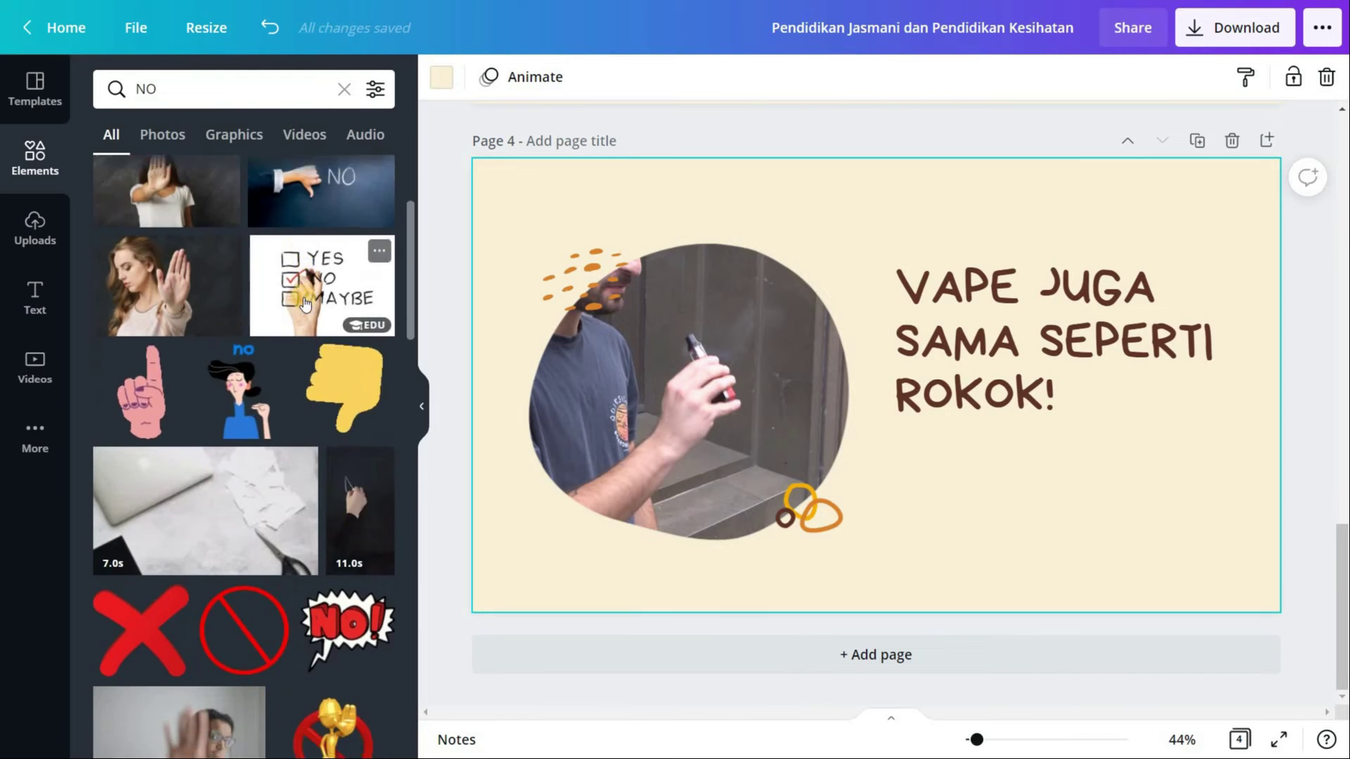
{"action": "scroll", "coordinate": [302, 306], "scroll_direction": "up", "scroll_amount": 3}
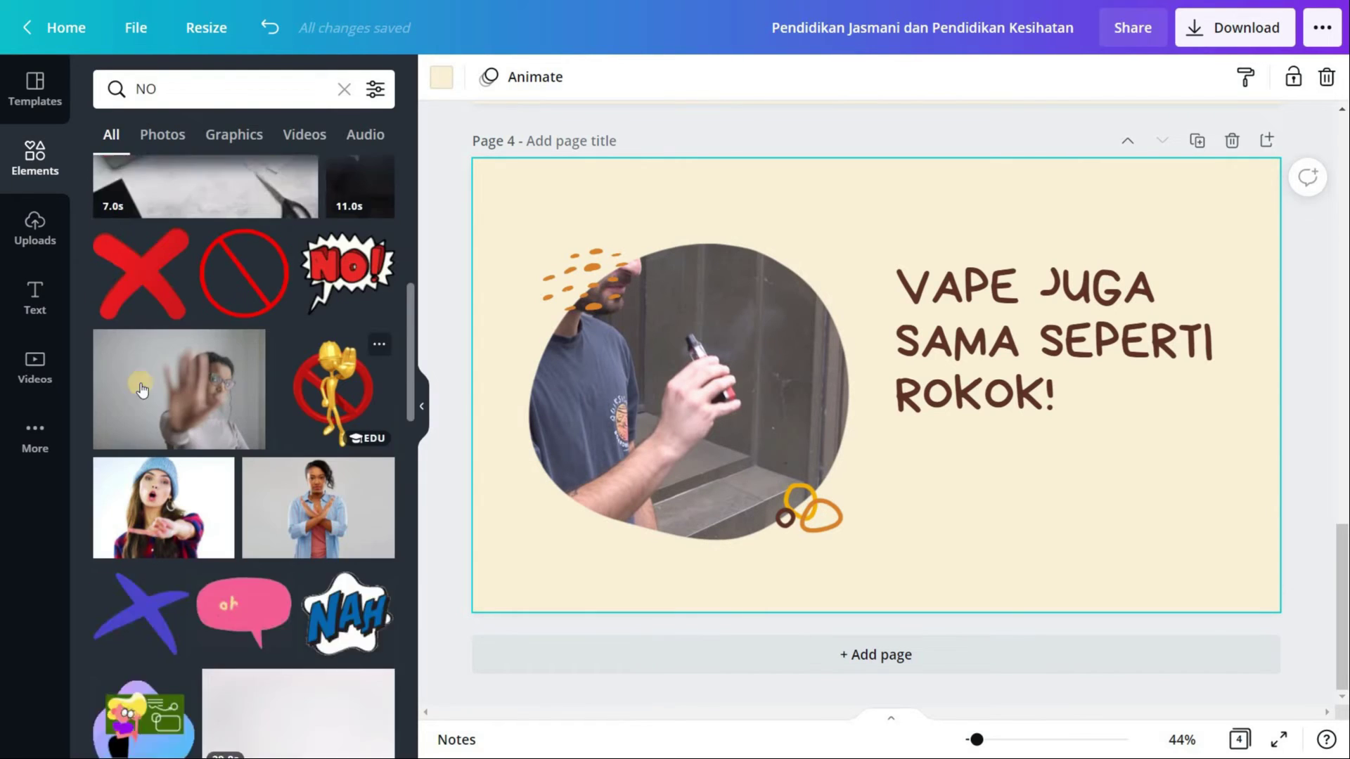
{"action": "left_click_drag", "start_coordinate": [851, 360], "coordinate": [653, 443]}
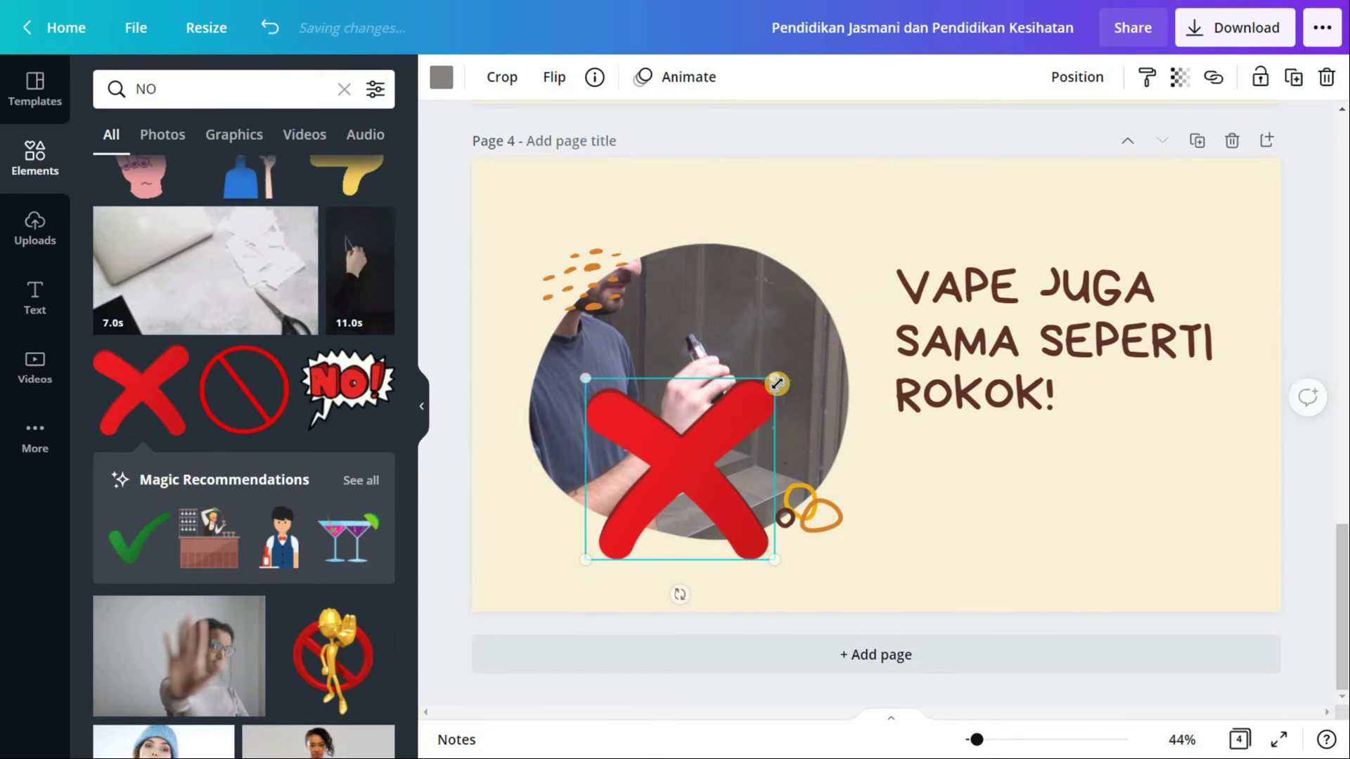
{"action": "left_click_drag", "start_coordinate": [800, 356], "coordinate": [801, 355]}
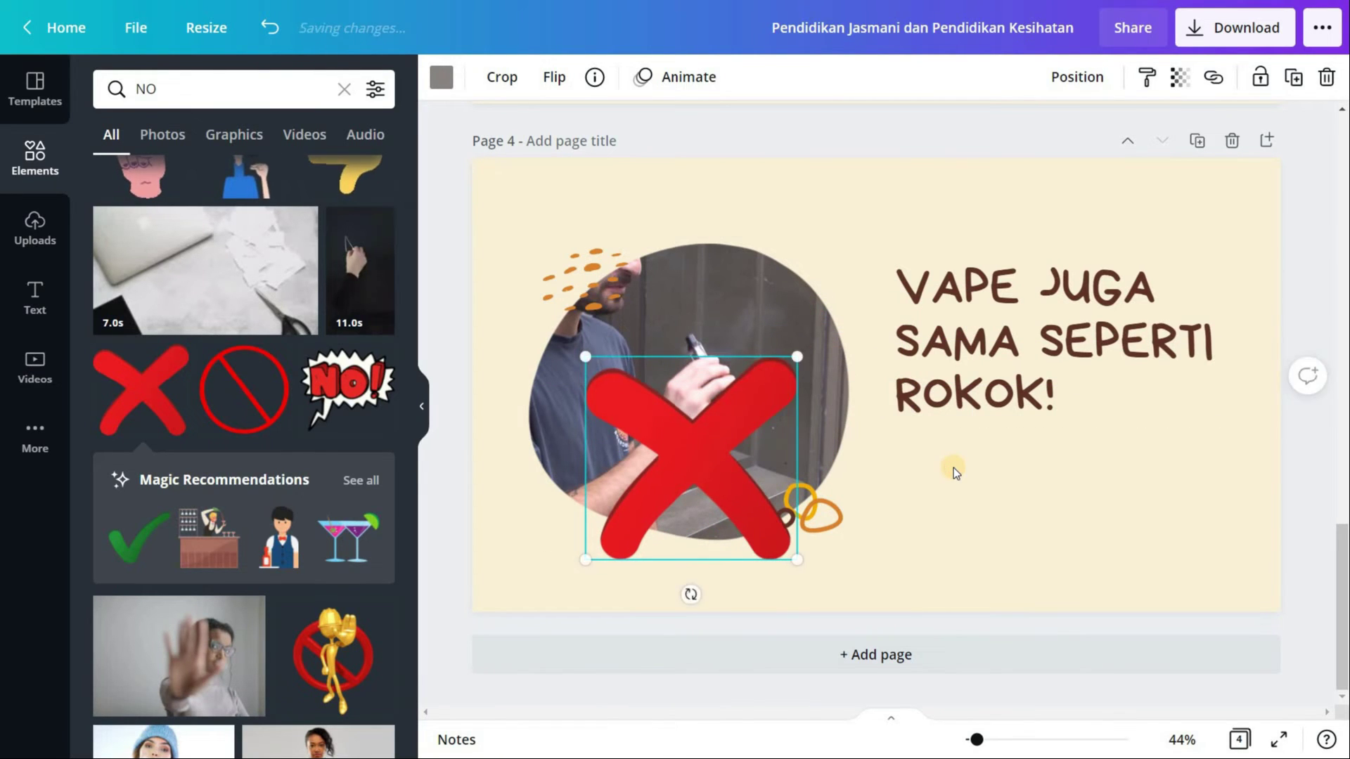
{"action": "left_click", "coordinate": [954, 467]}
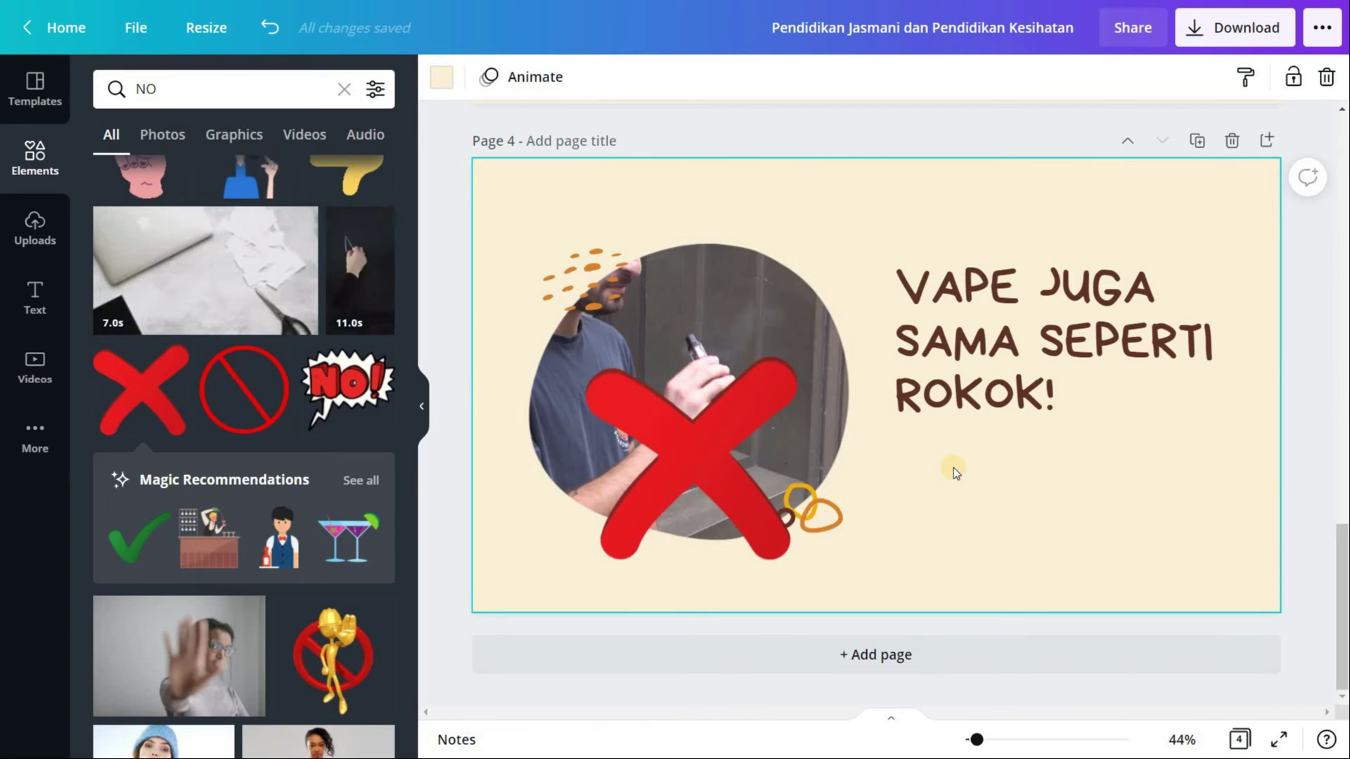
Review all four pages of the presentation and browse the "NO" element results.
{"action": "scroll", "coordinate": [953, 467], "scroll_direction": "up", "scroll_amount": 10}
{"action": "scroll", "coordinate": [952, 461], "scroll_direction": "up", "scroll_amount": 10}
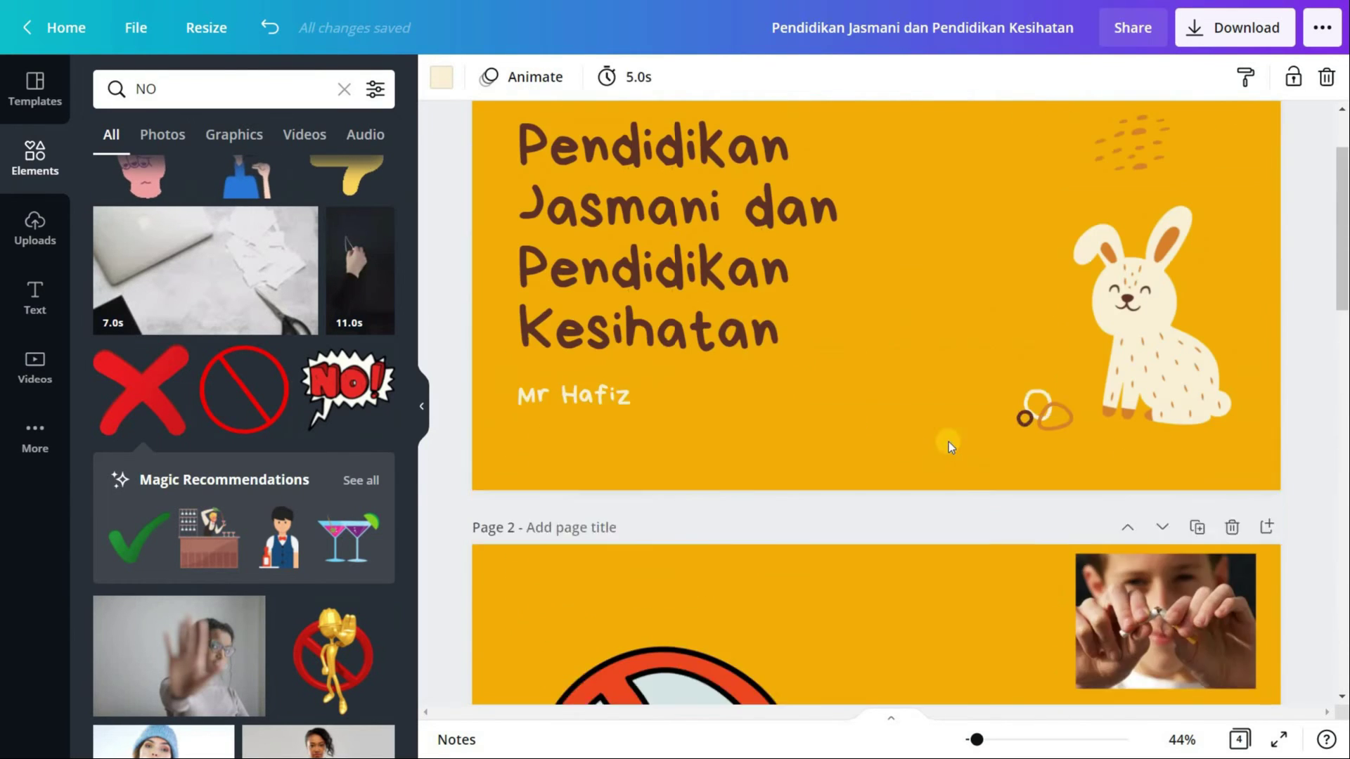
{"action": "scroll", "coordinate": [947, 442], "scroll_direction": "down", "scroll_amount": 12}
{"action": "scroll", "coordinate": [947, 441], "scroll_direction": "down", "scroll_amount": 5}
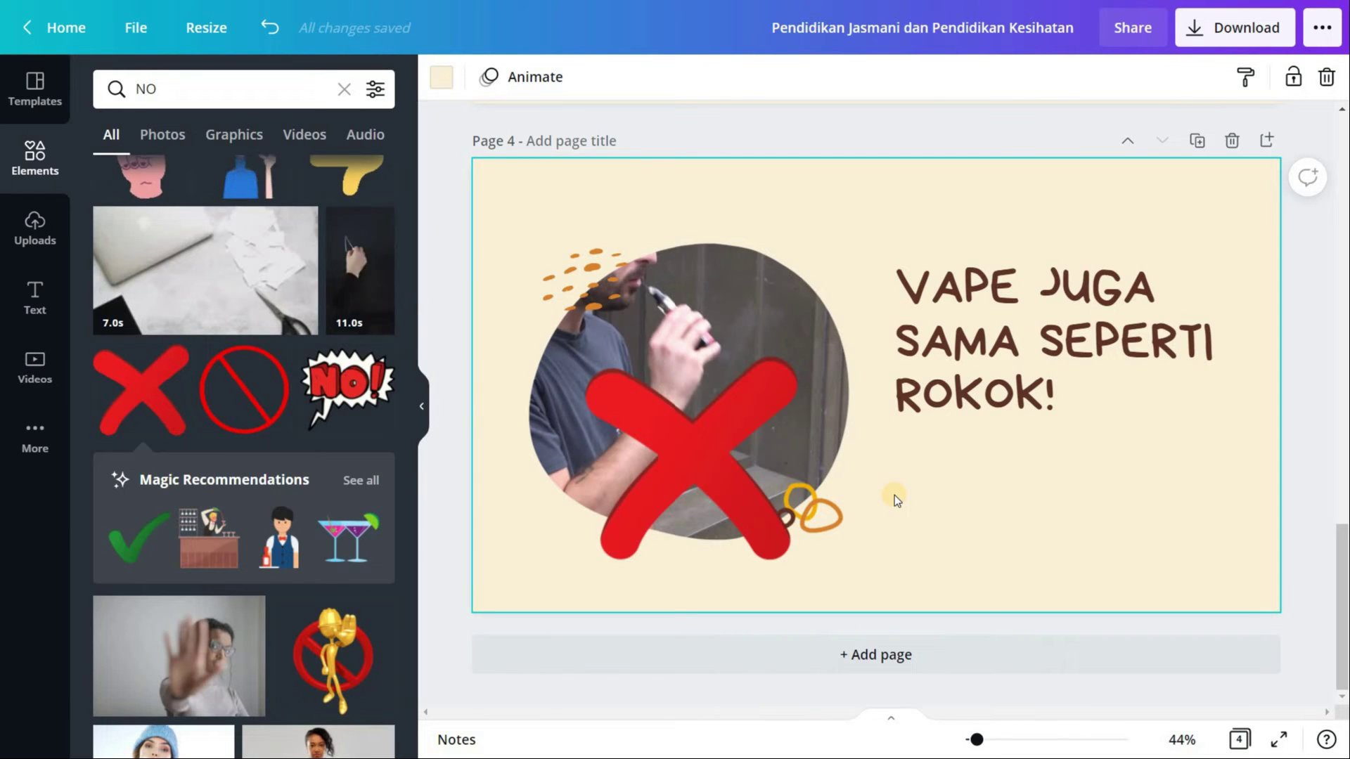
{"action": "scroll", "coordinate": [304, 537], "scroll_direction": "down", "scroll_amount": 5}
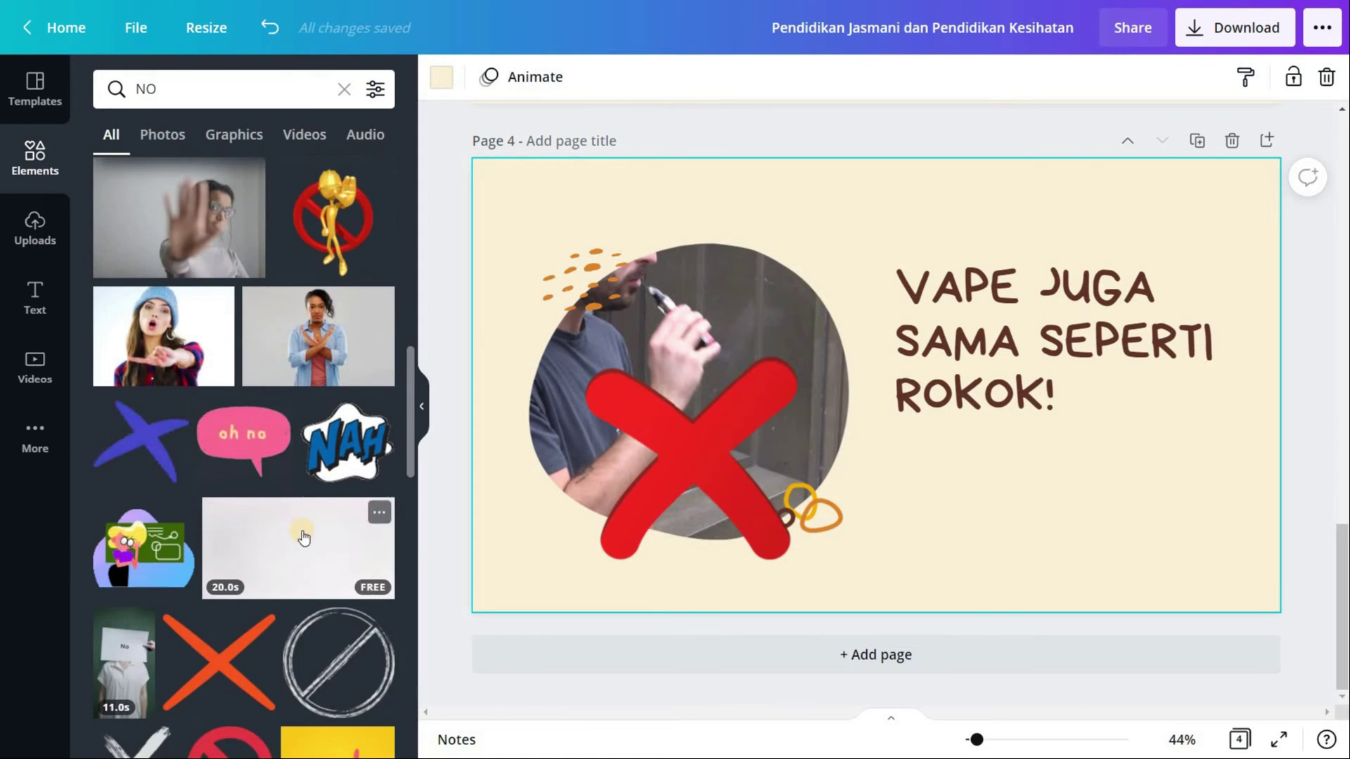
{"action": "scroll", "coordinate": [304, 537], "scroll_direction": "down", "scroll_amount": 10}
{"action": "scroll", "coordinate": [303, 541], "scroll_direction": "up", "scroll_amount": 10}
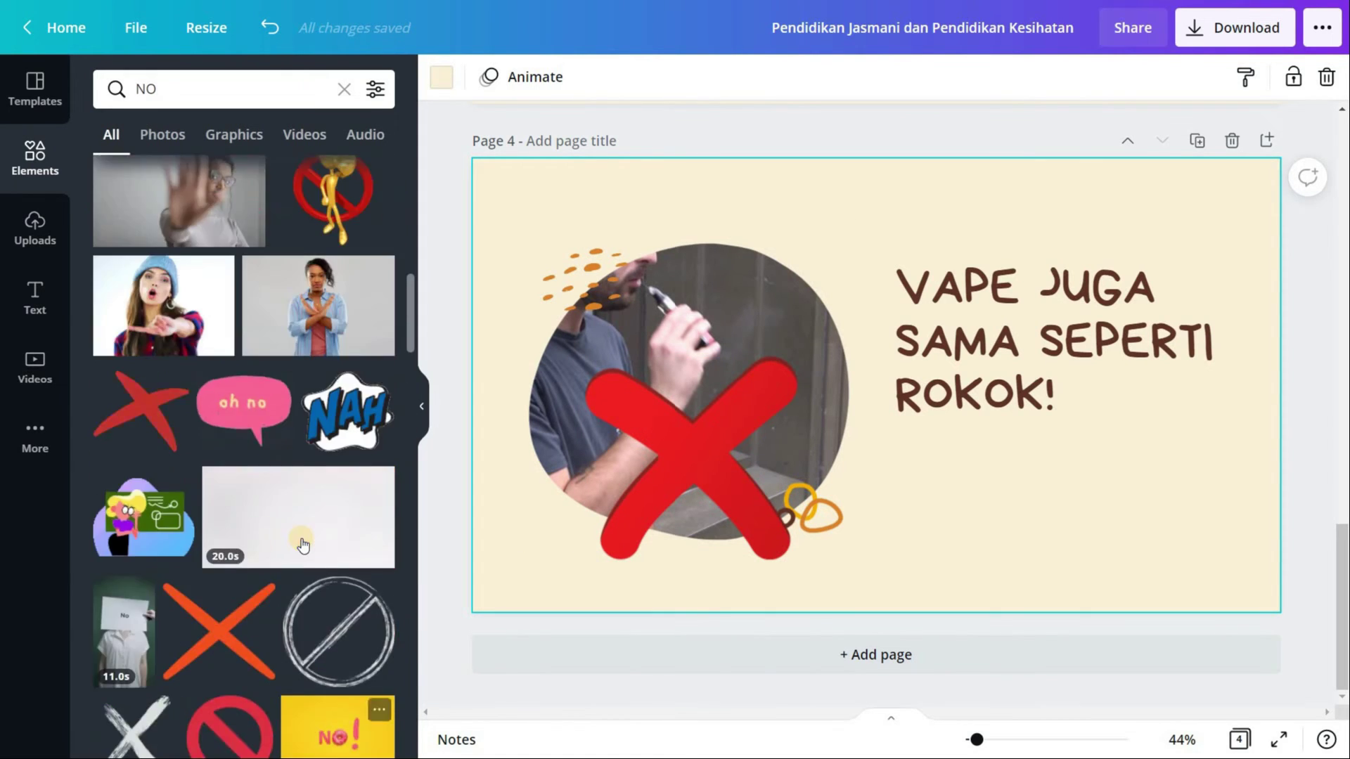
{"action": "scroll", "coordinate": [303, 544], "scroll_direction": "up", "scroll_amount": 5}
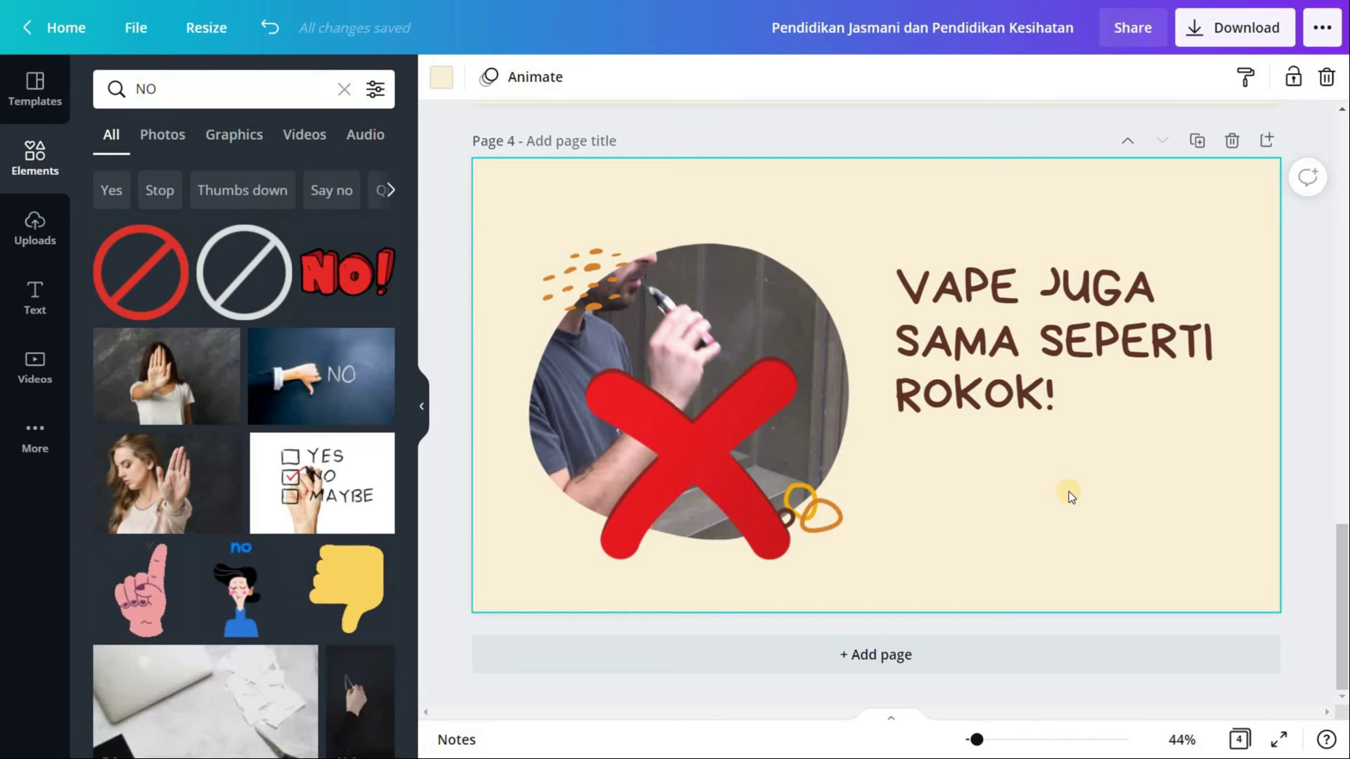
{"action": "scroll", "coordinate": [1068, 491], "scroll_direction": "up", "scroll_amount": 5}
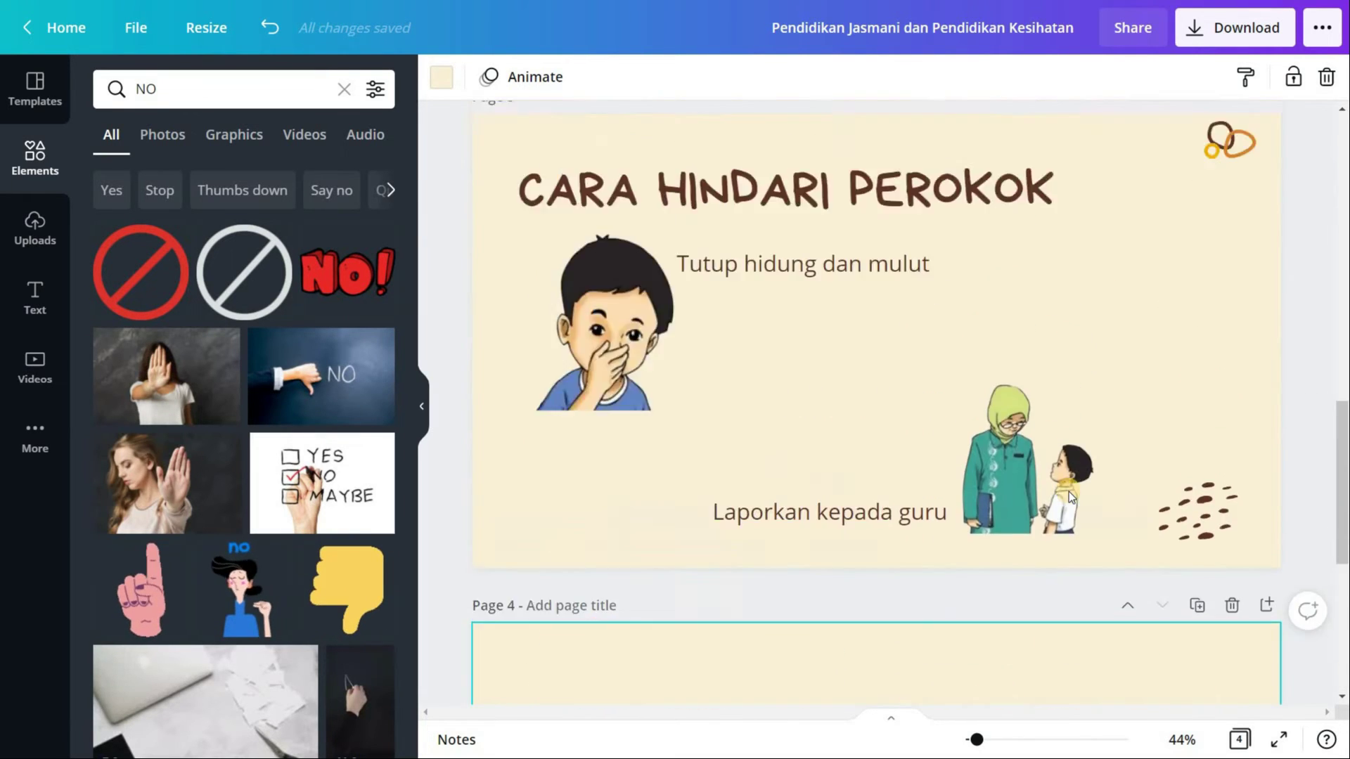
{"action": "scroll", "coordinate": [1068, 492], "scroll_direction": "up", "scroll_amount": 15}
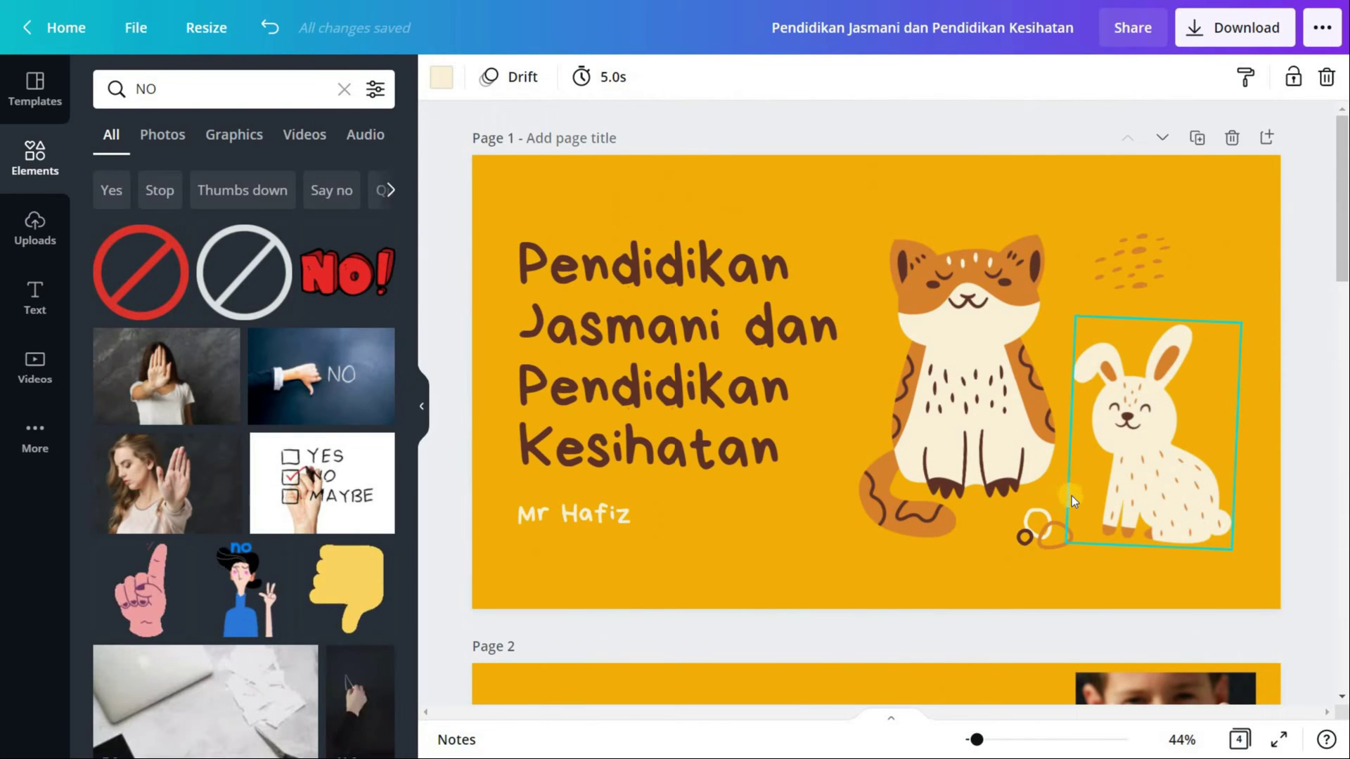
{"action": "scroll", "coordinate": [1071, 496], "scroll_direction": "down", "scroll_amount": 20}
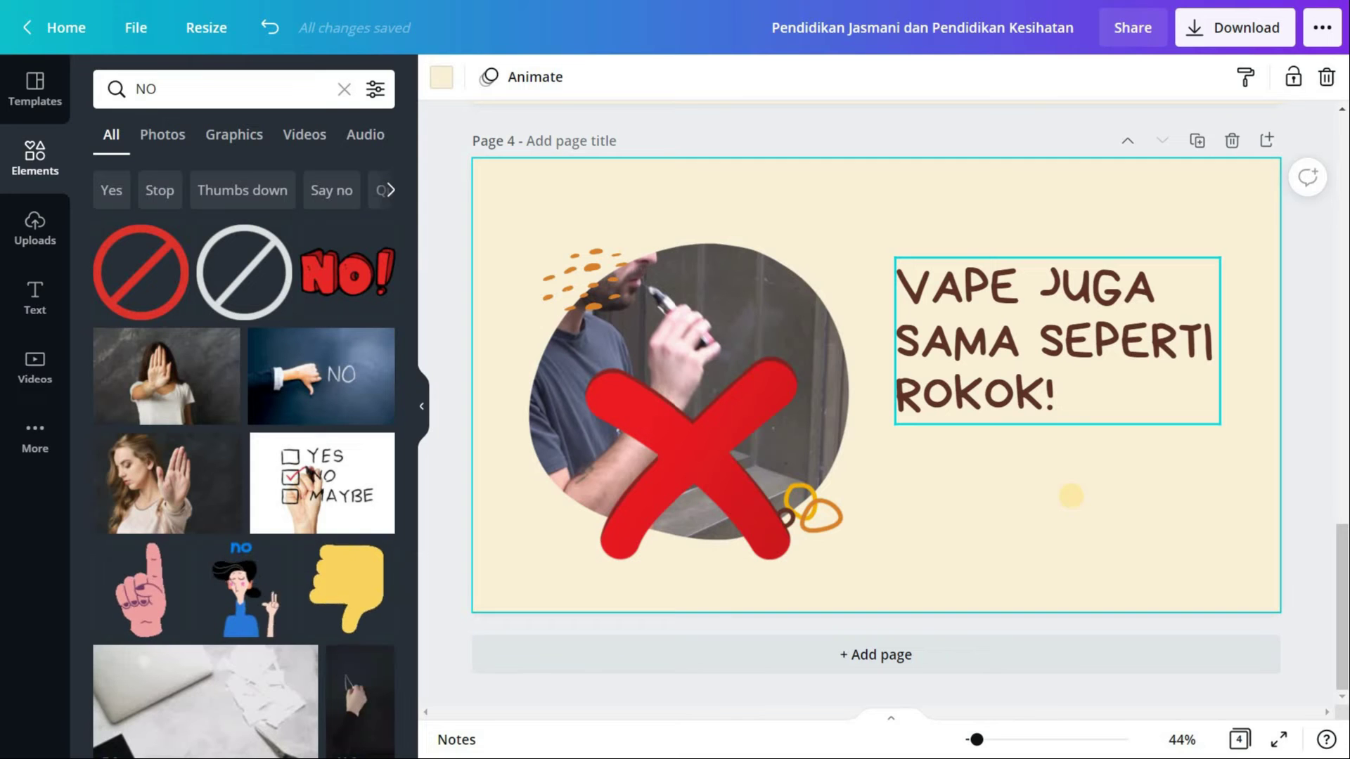
{"action": "scroll", "coordinate": [1072, 497], "scroll_direction": "up", "scroll_amount": 20}
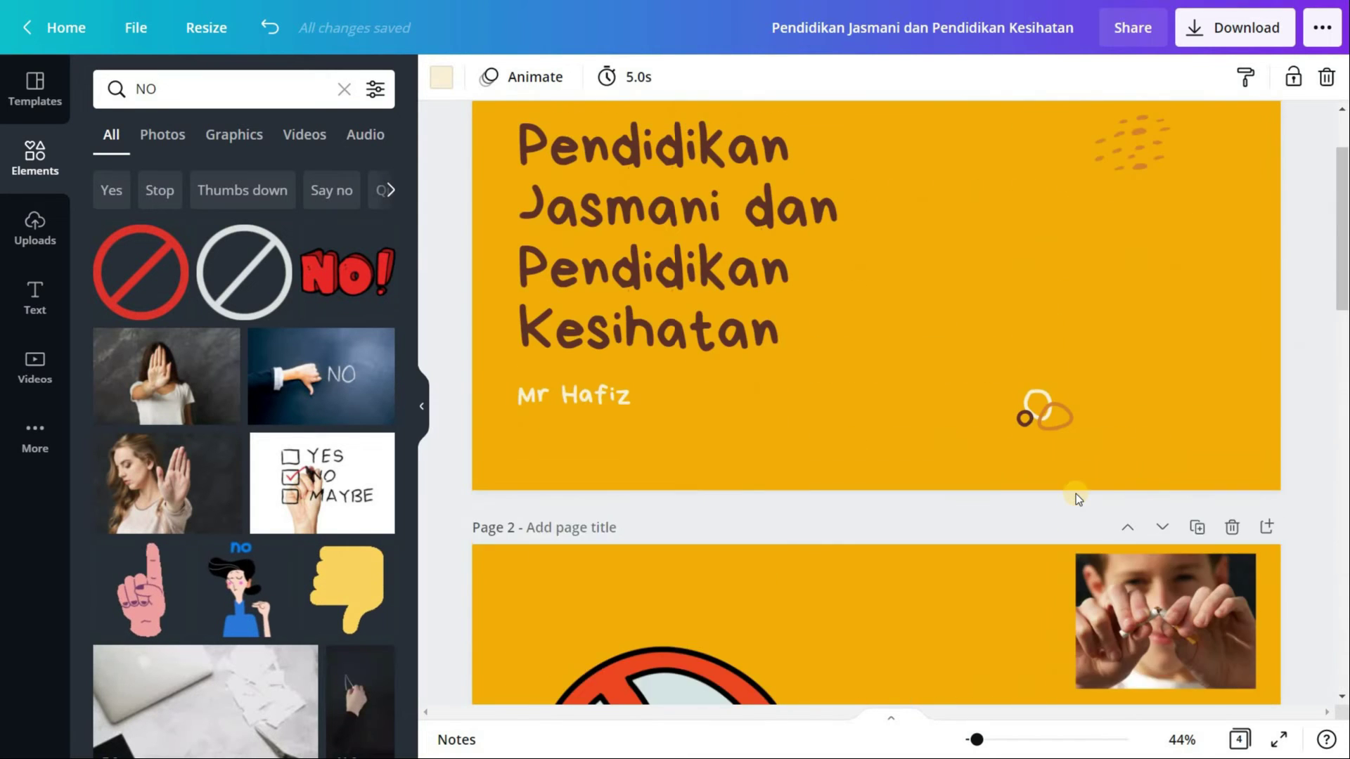
{"action": "scroll", "coordinate": [1075, 493], "scroll_direction": "down", "scroll_amount": 20}
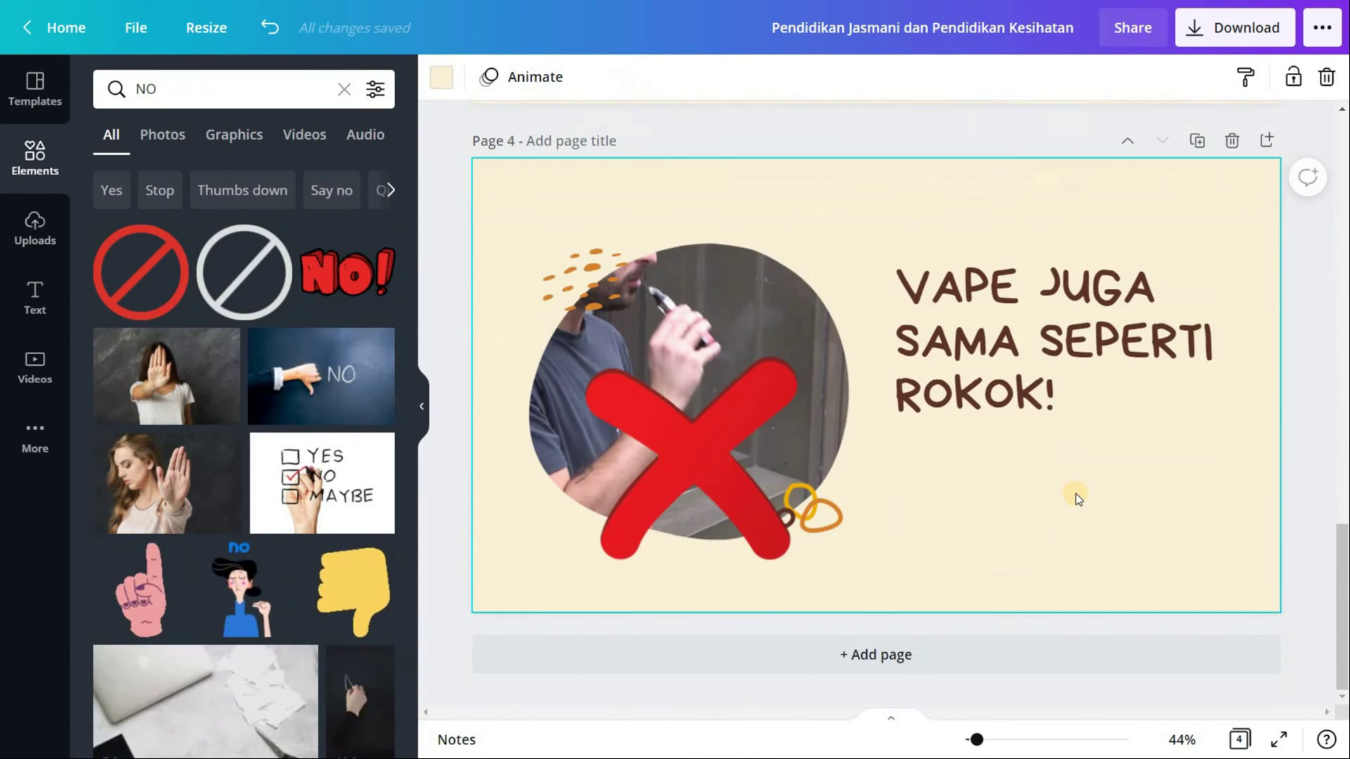
Open the recording studio through Present and record and choose the HD User Facing camera.
{"action": "left_click", "coordinate": [1320, 32]}
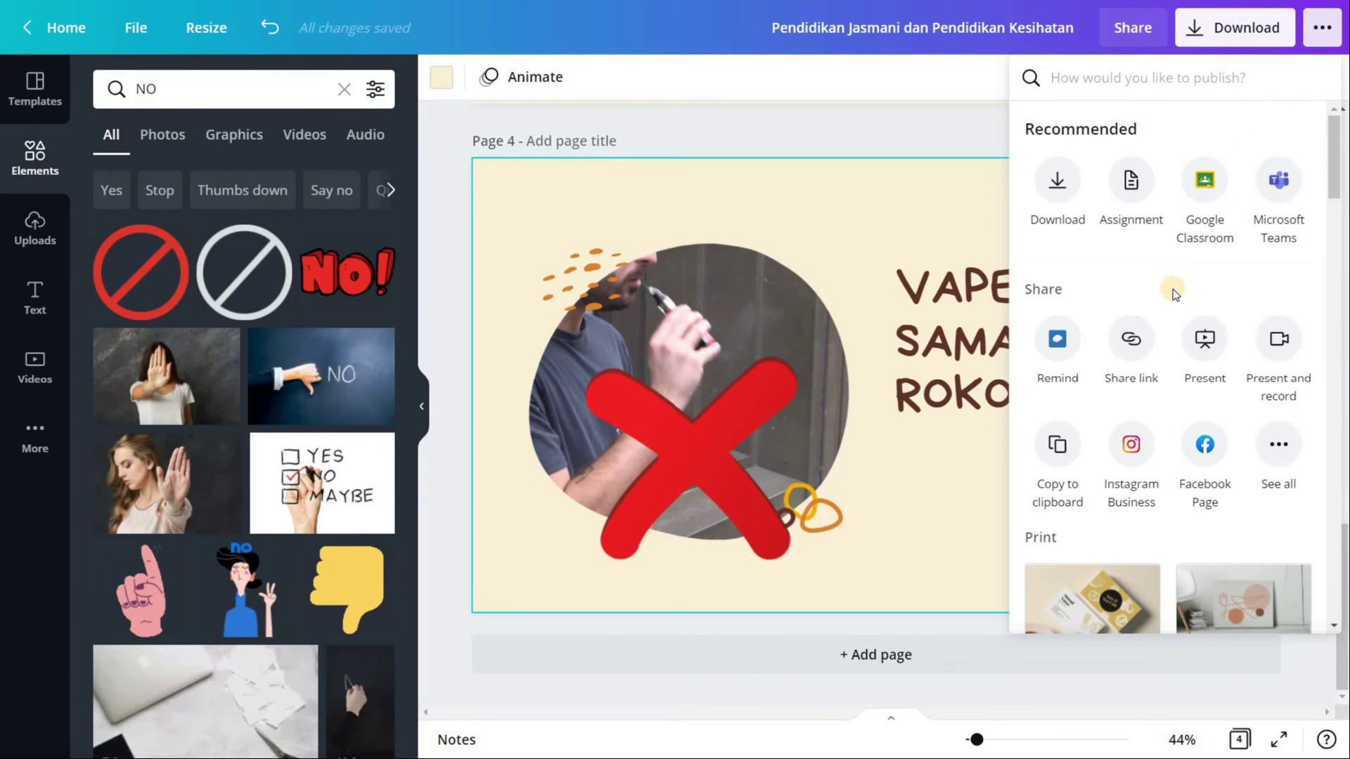
{"action": "scroll", "coordinate": [1174, 291], "scroll_direction": "down", "scroll_amount": 3}
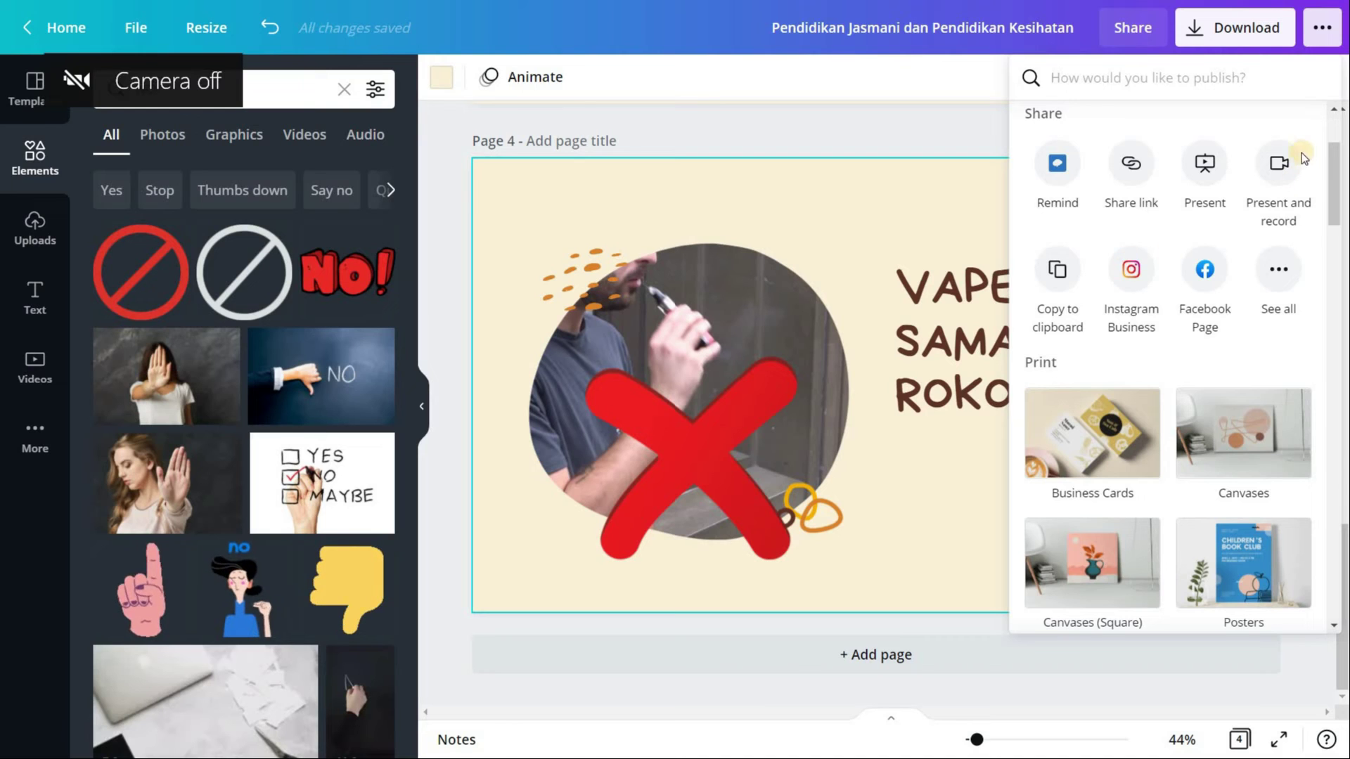
{"action": "left_click", "coordinate": [1278, 164]}
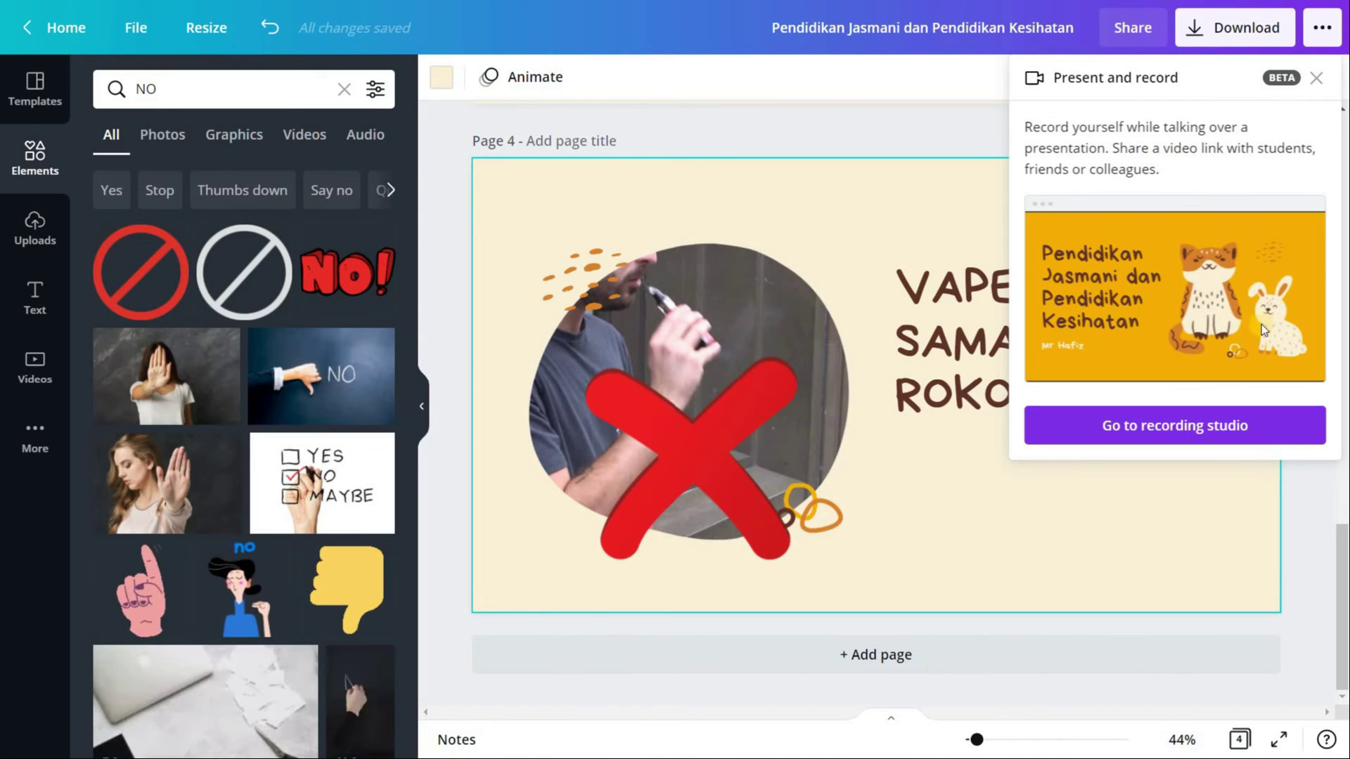
{"action": "left_click", "coordinate": [1212, 427]}
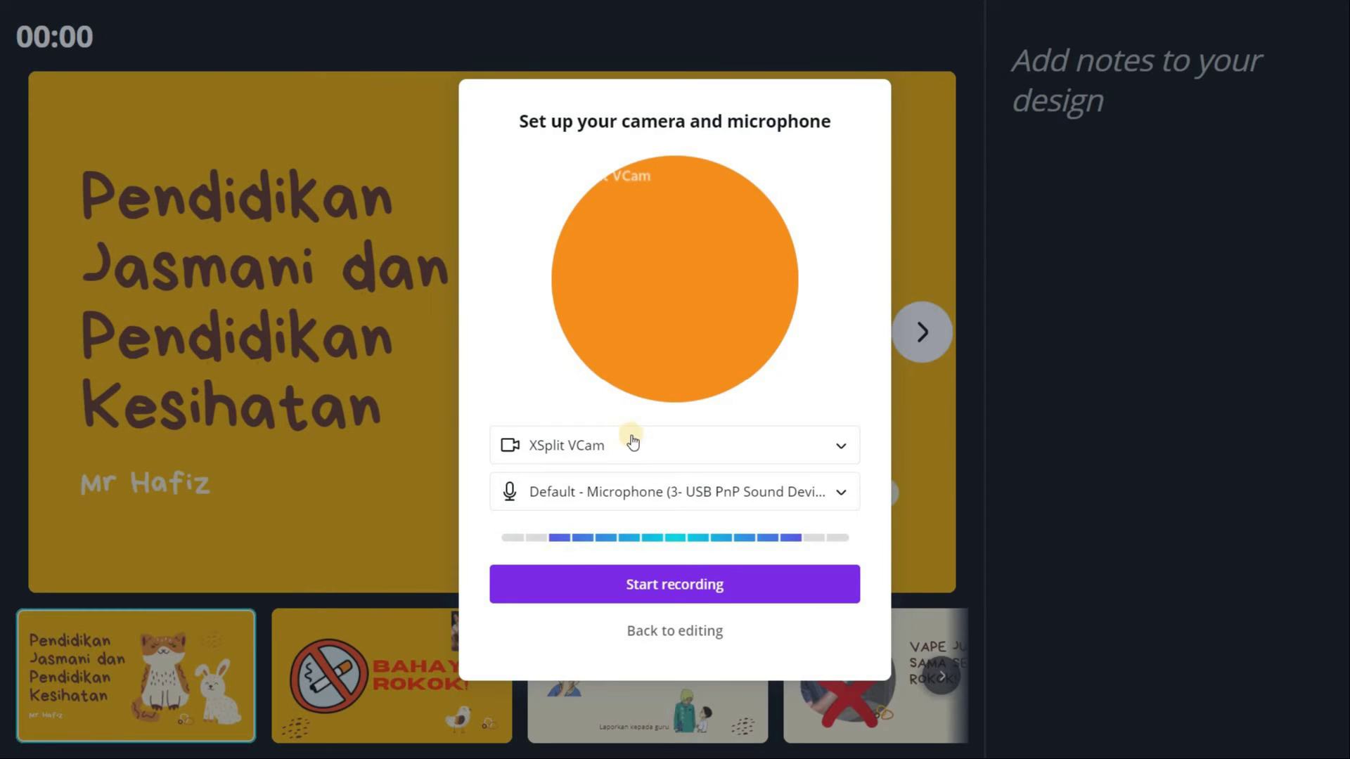
{"action": "left_click", "coordinate": [765, 450]}
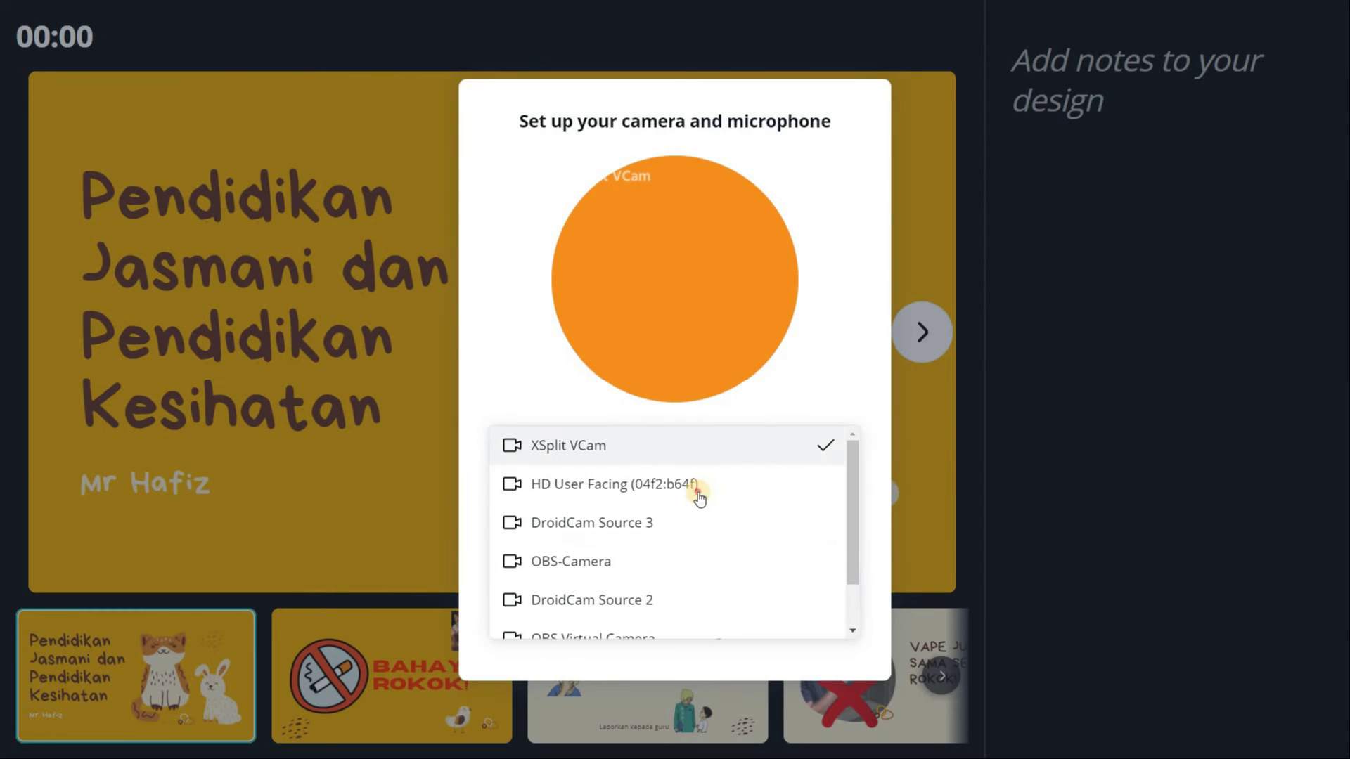
{"action": "left_click", "coordinate": [701, 494]}
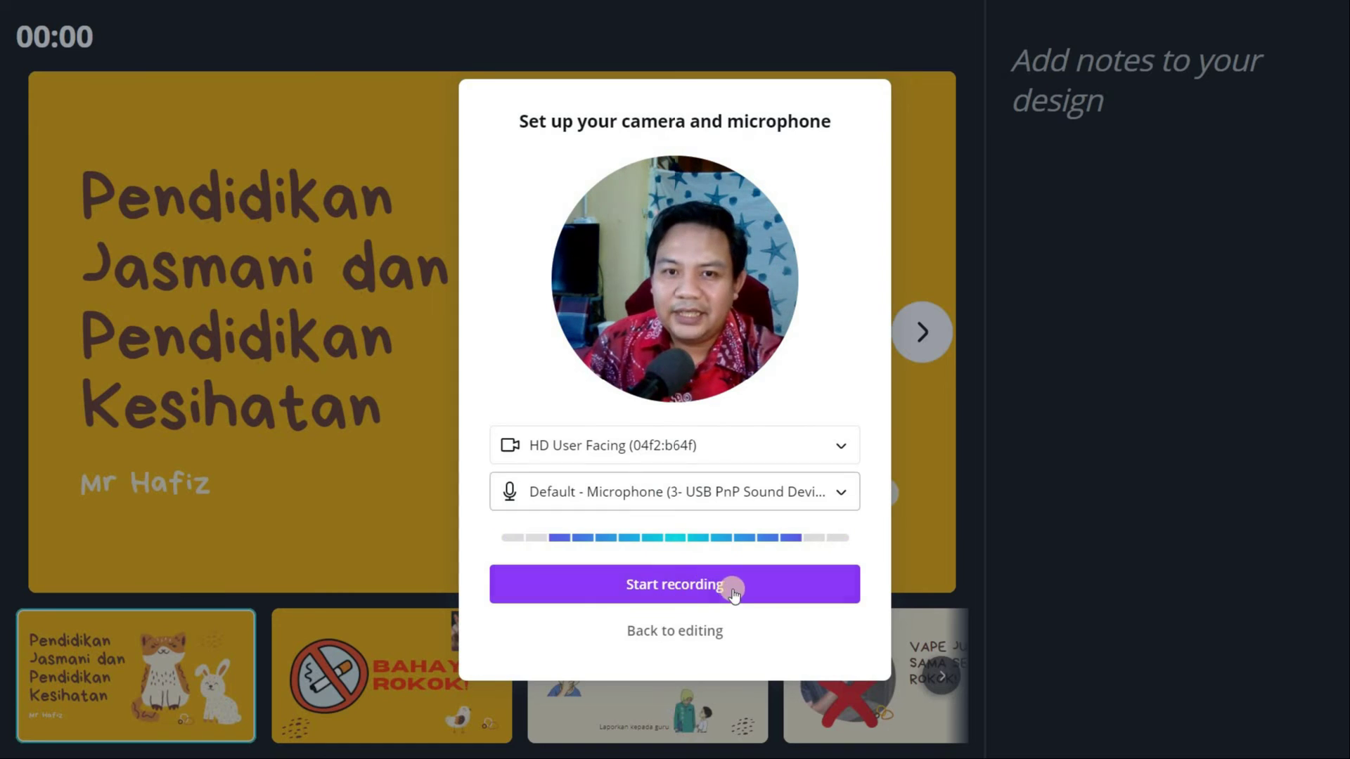
Record the presentation with the camera on, advancing from the title page through page 4, and end the recording.
{"action": "left_click", "coordinate": [769, 589]}
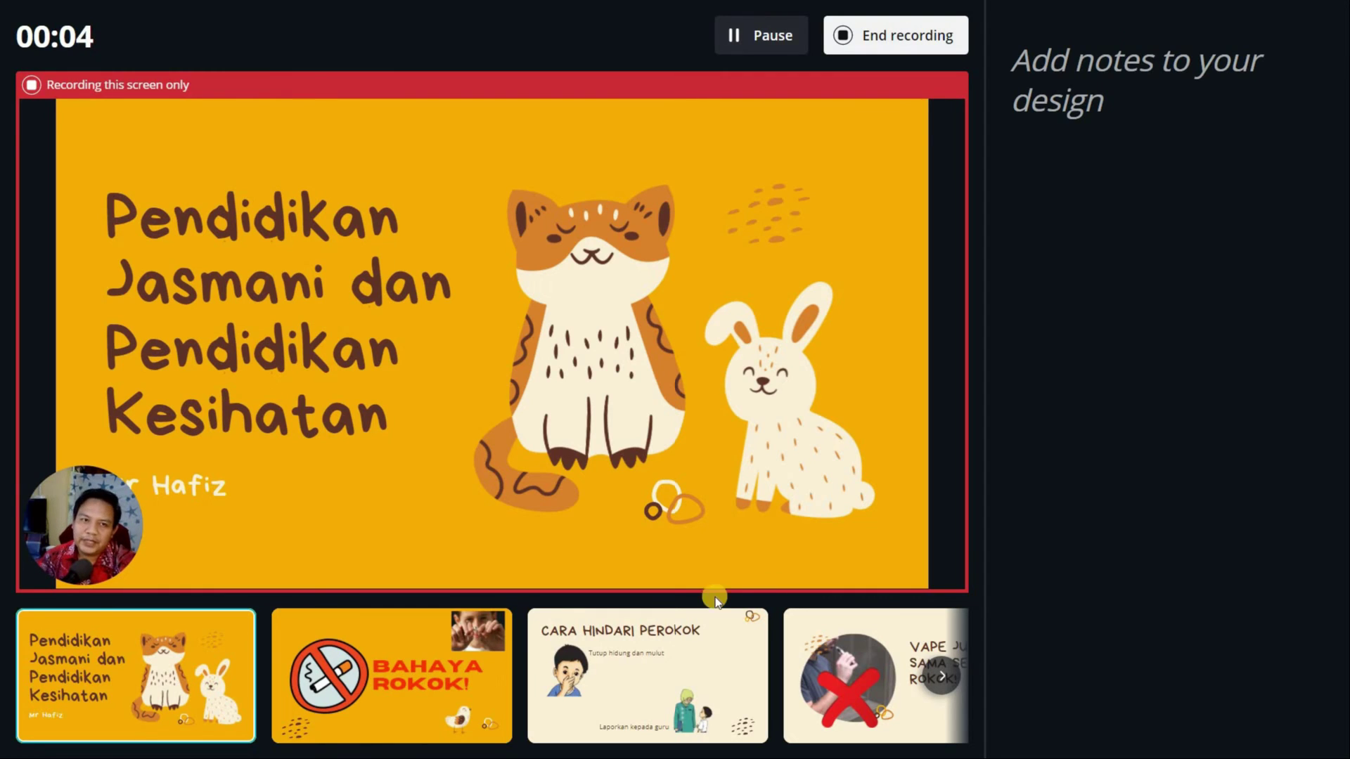
{"action": "left_click", "coordinate": [927, 327]}
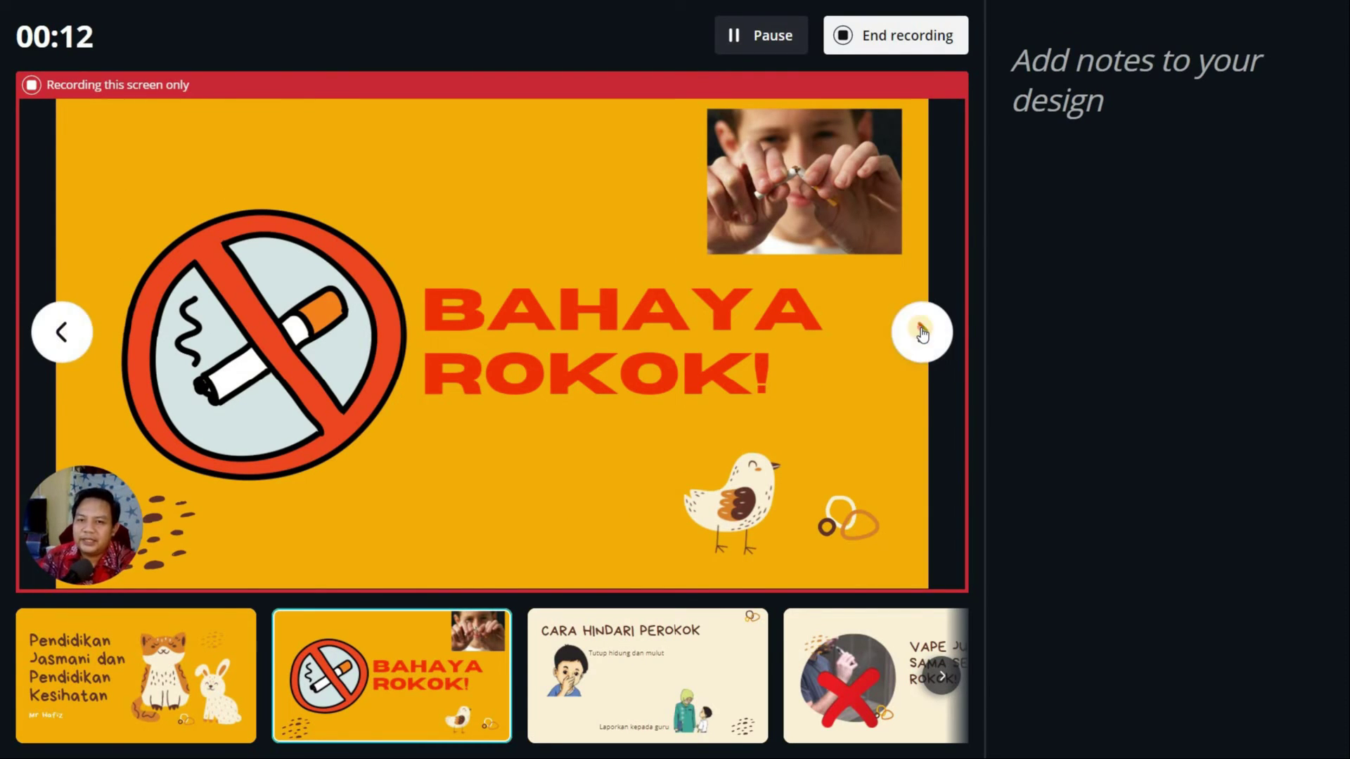
{"action": "left_click", "coordinate": [920, 334]}
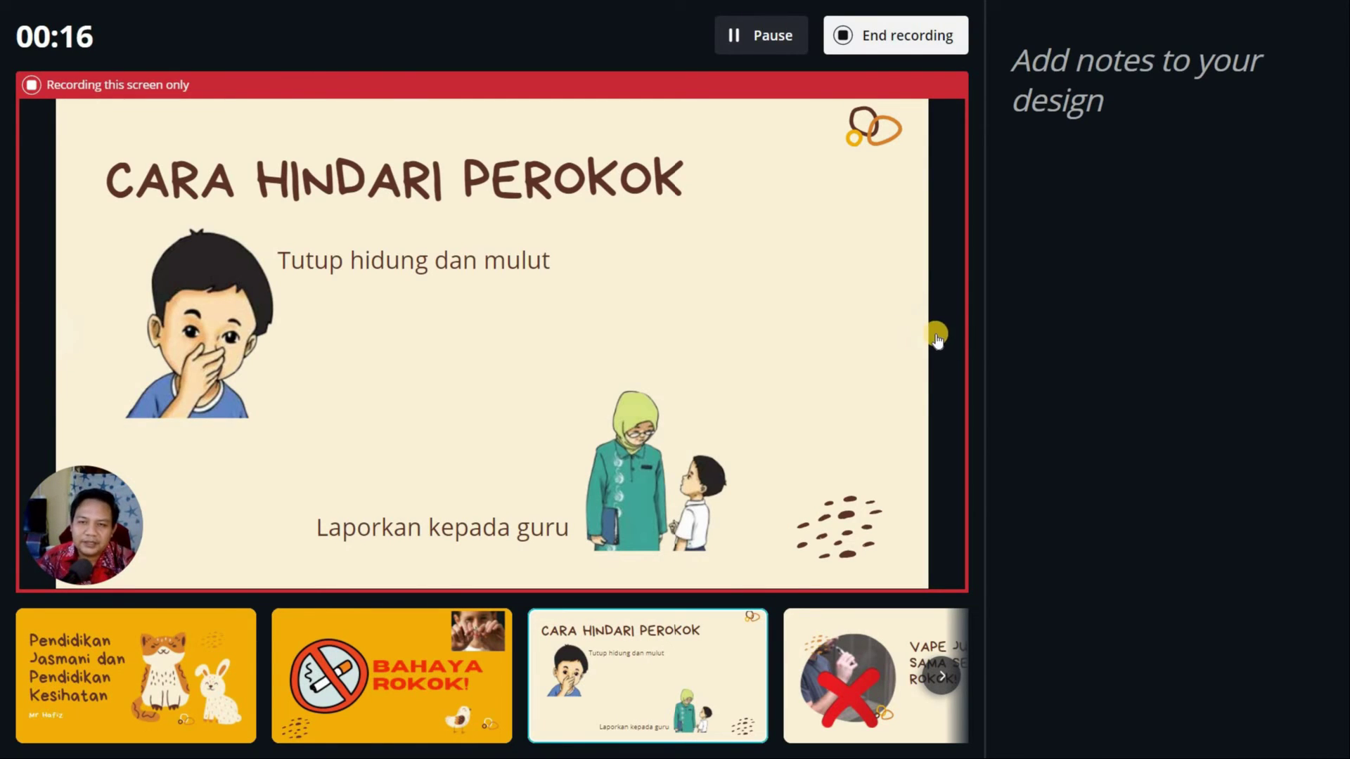
{"action": "left_click", "coordinate": [935, 335]}
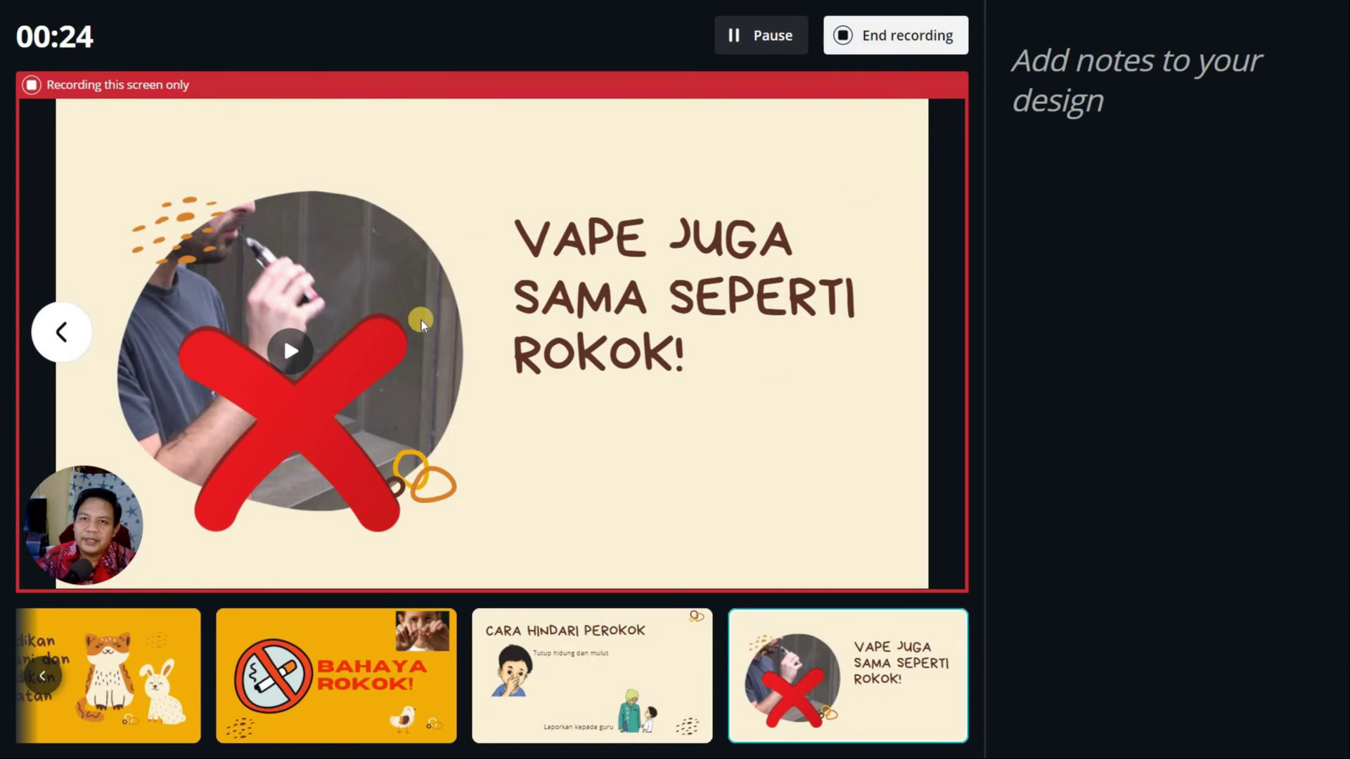
{"action": "left_click", "coordinate": [907, 40]}
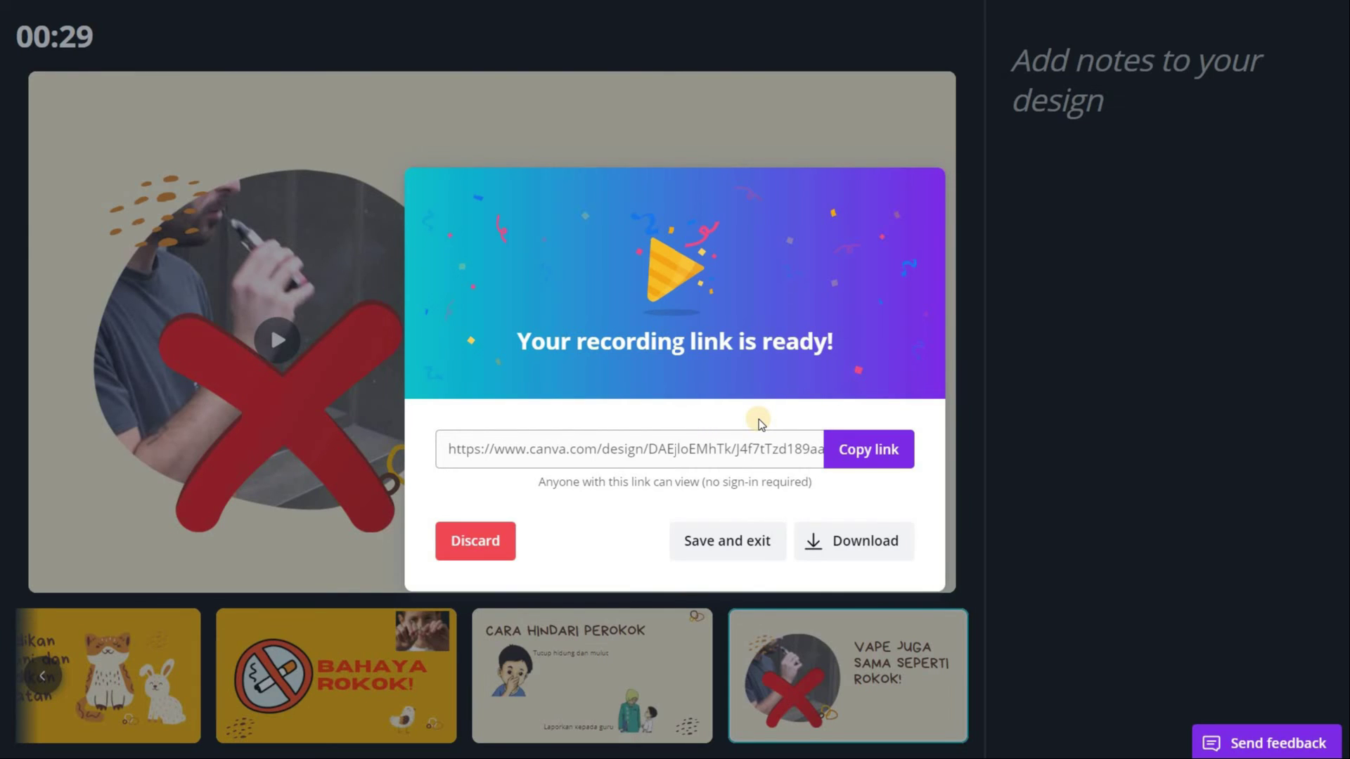
Copy the shareable link of the finished recording.
{"action": "left_click", "coordinate": [482, 449]}
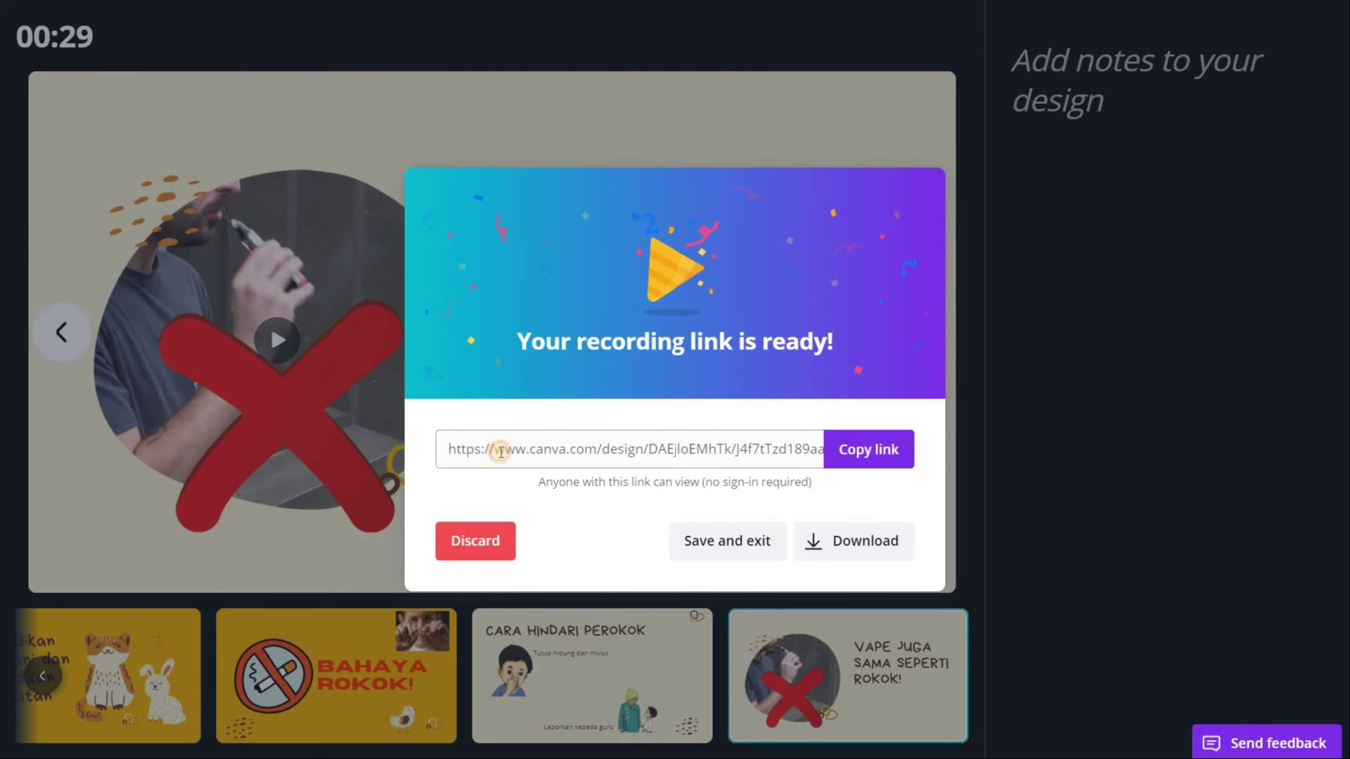
{"action": "left_click_drag", "start_coordinate": [747, 457], "coordinate": [306, 462]}
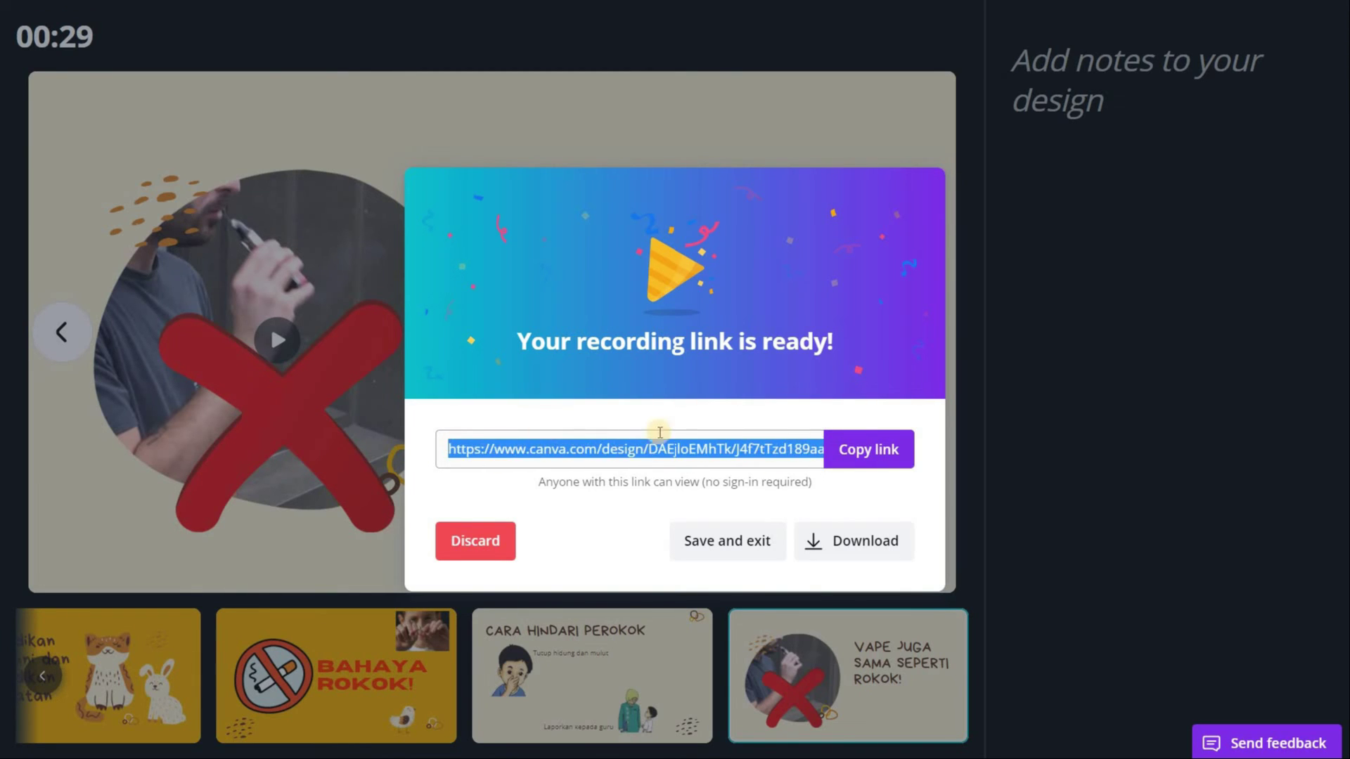
{"action": "left_click", "coordinate": [864, 453]}
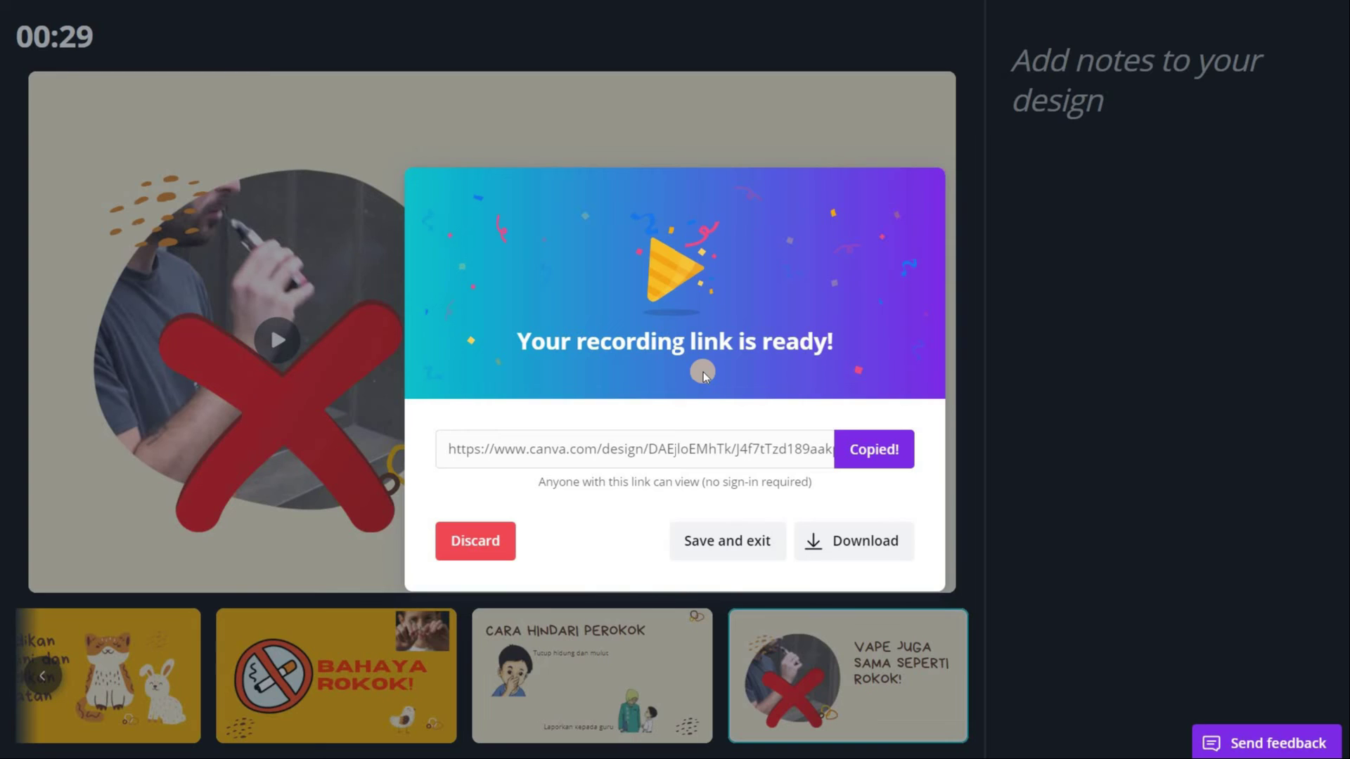
Download the recording as an MP4 video, dismiss the recording and saved-design dialogs, and open the downloaded file.
{"action": "left_click", "coordinate": [847, 542]}
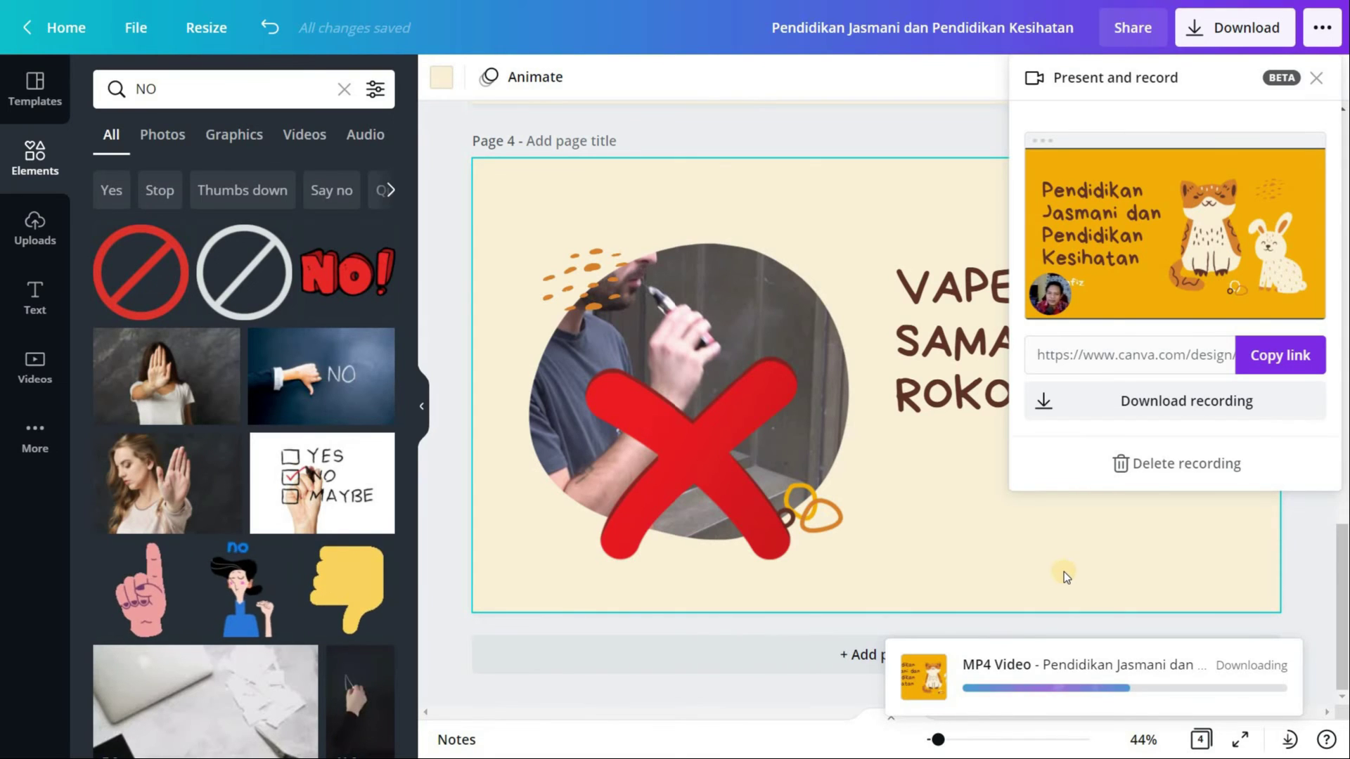
{"action": "scroll", "coordinate": [603, 293], "scroll_direction": "up", "scroll_amount": 2}
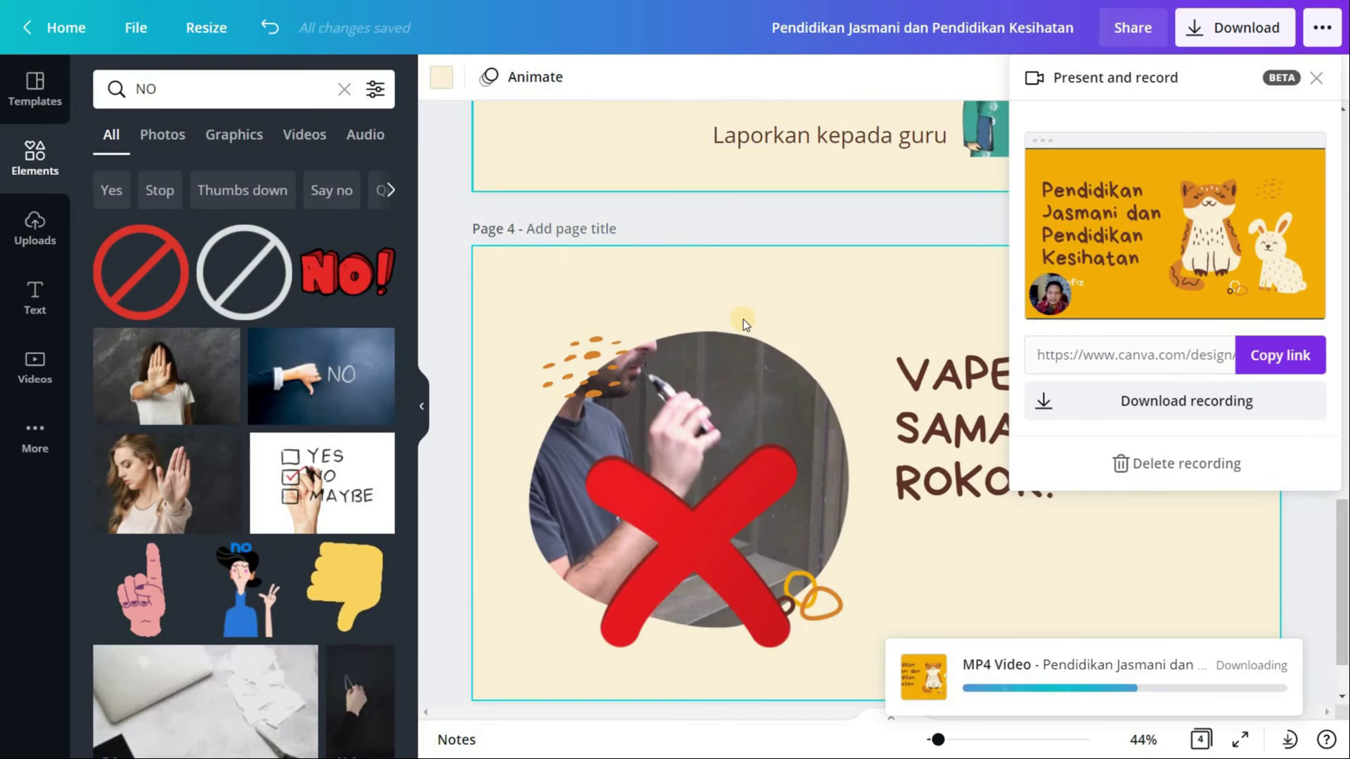
{"action": "scroll", "coordinate": [664, 313], "scroll_direction": "up", "scroll_amount": 5}
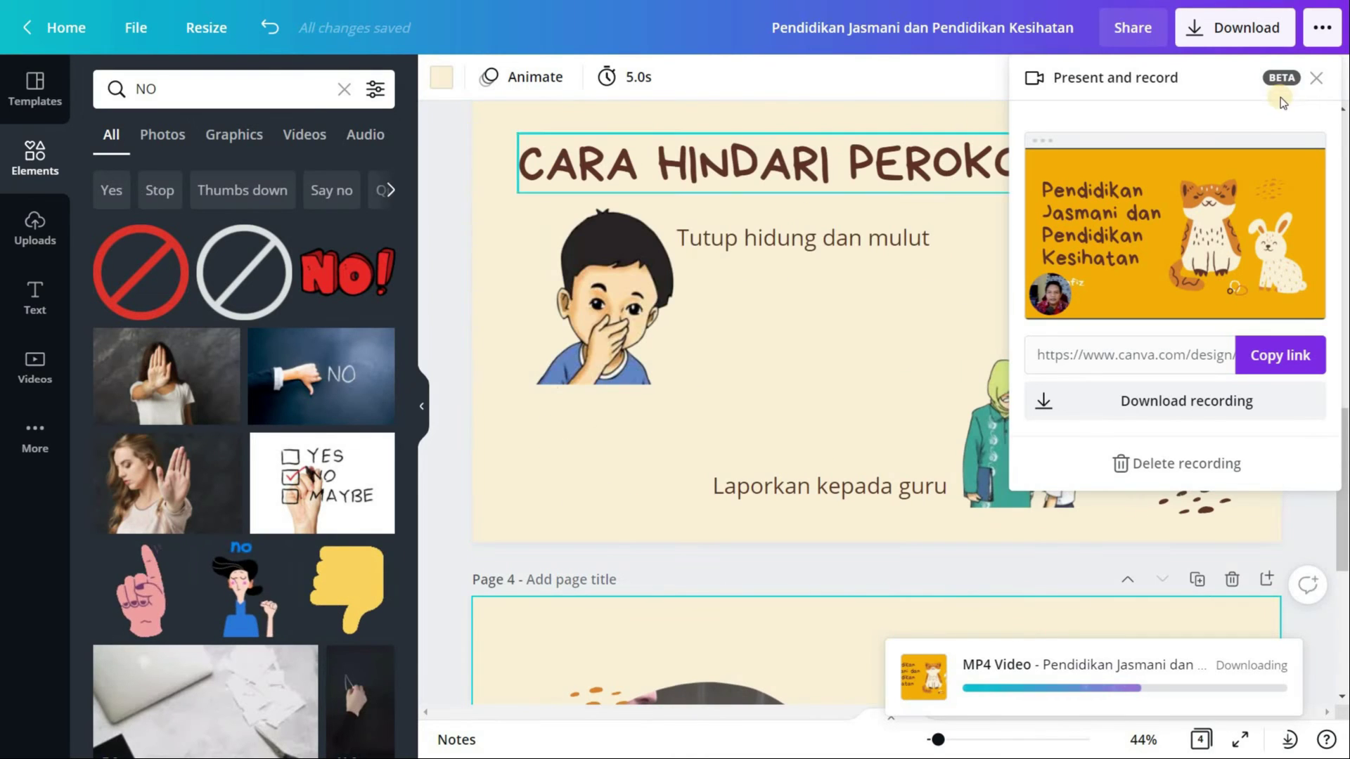
{"action": "left_click", "coordinate": [1316, 79]}
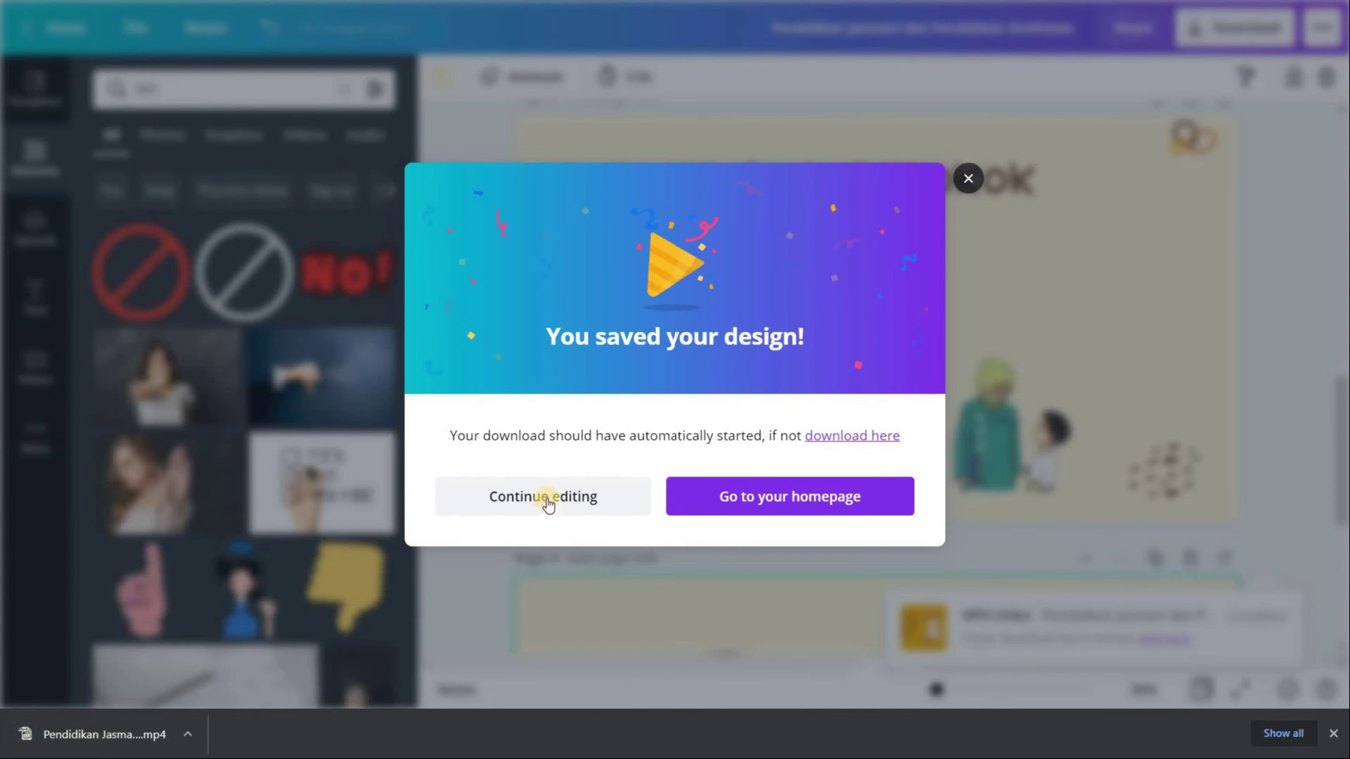
{"action": "key", "text": "Escape"}
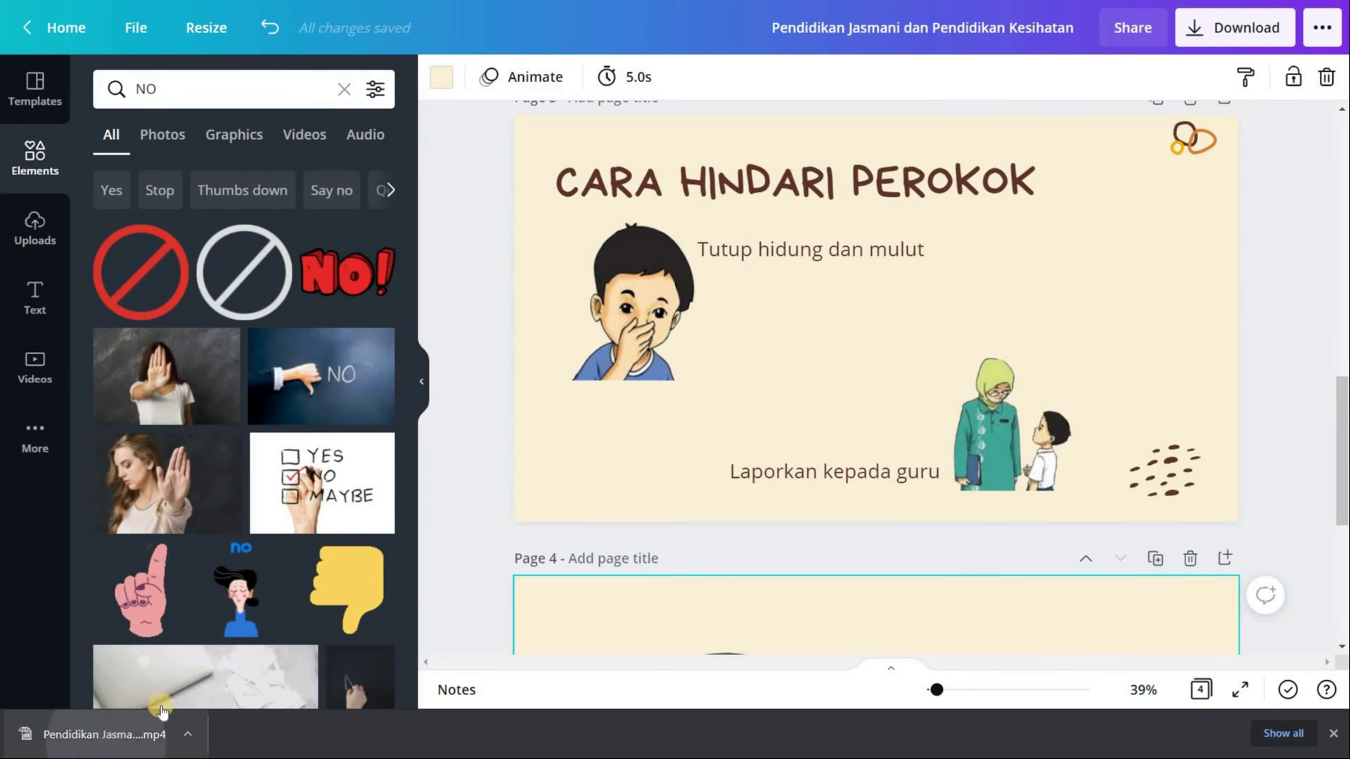
{"action": "left_click", "coordinate": [105, 734]}
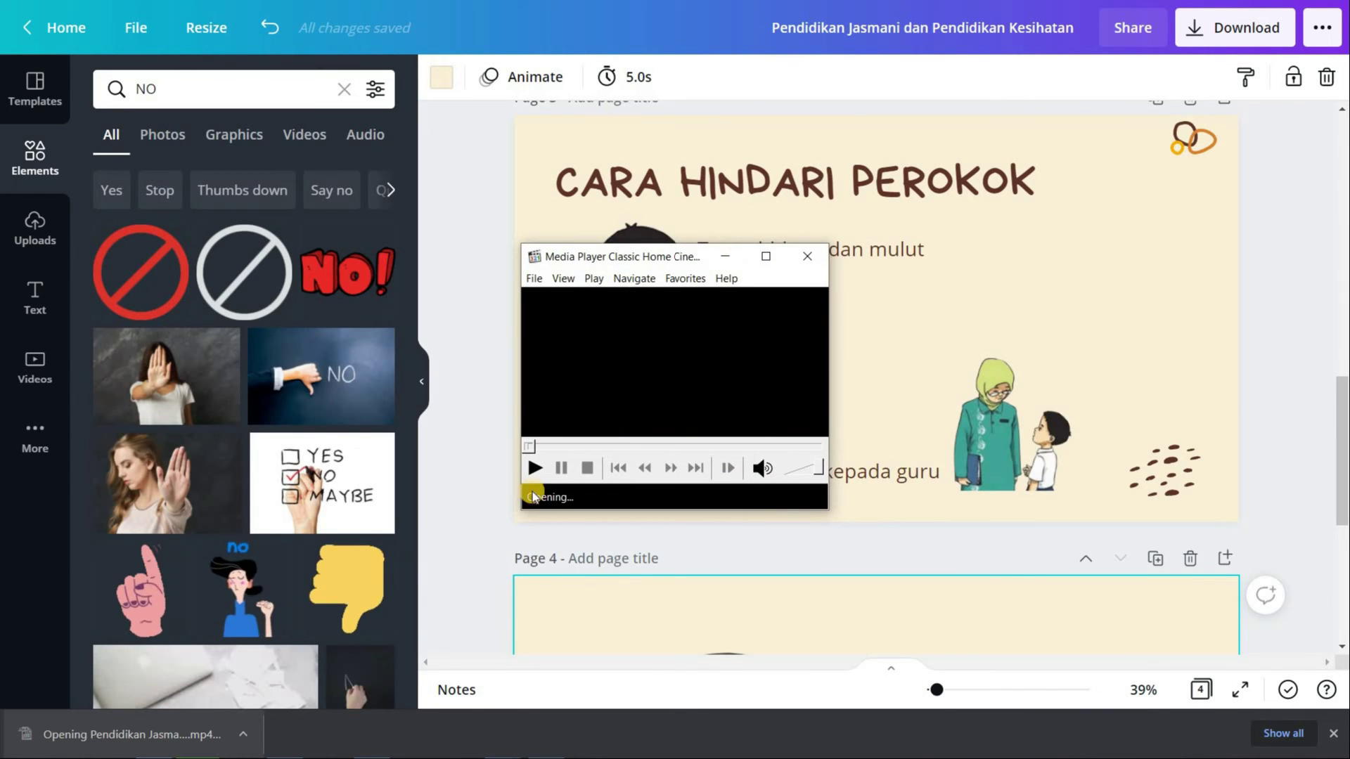